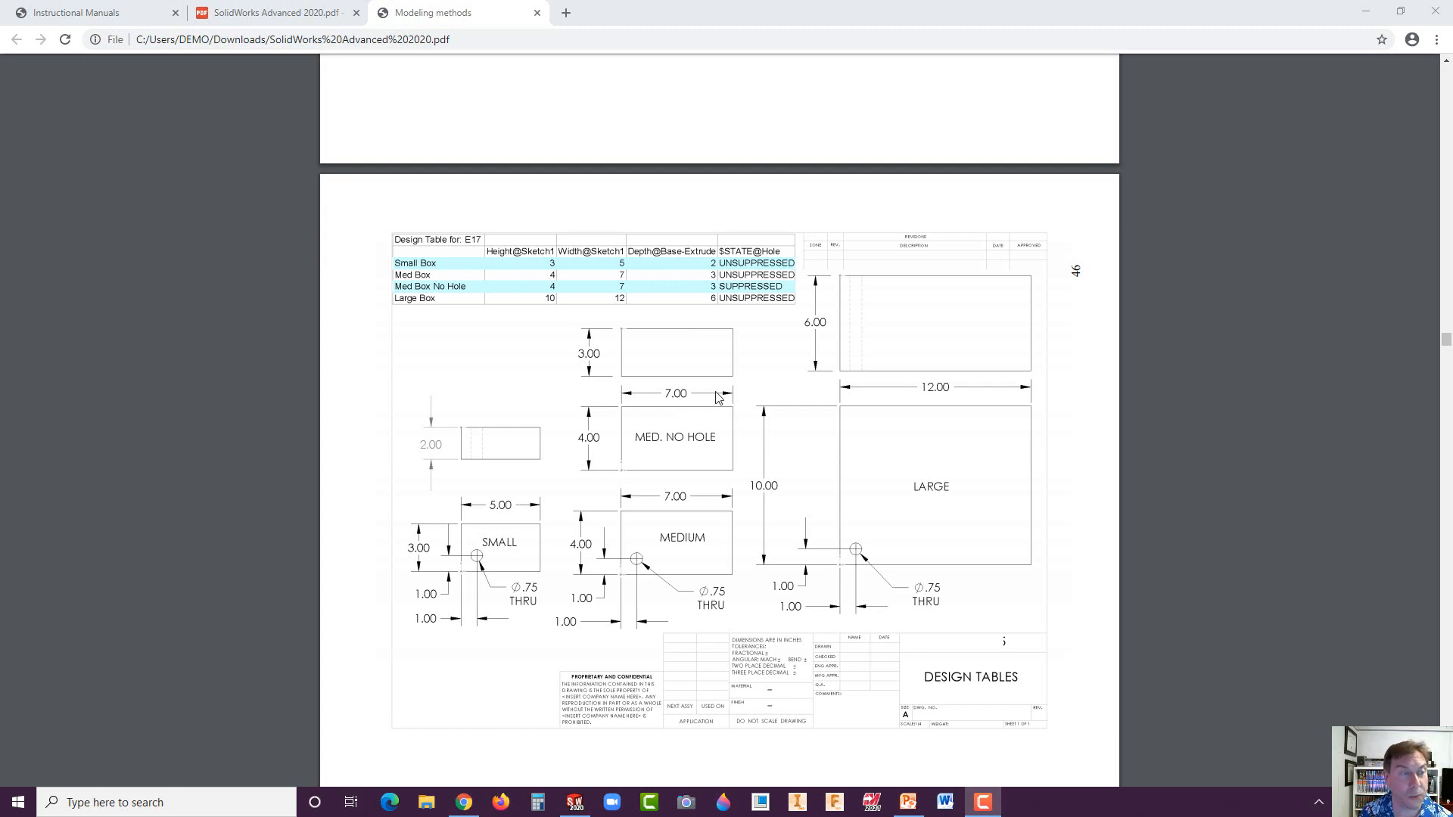
- Go back to the opening page of Exercise 16 in the PDF and rotate the document view upright
scroll(720, 391, "up", 15)
scroll(721, 389, "up", 5)
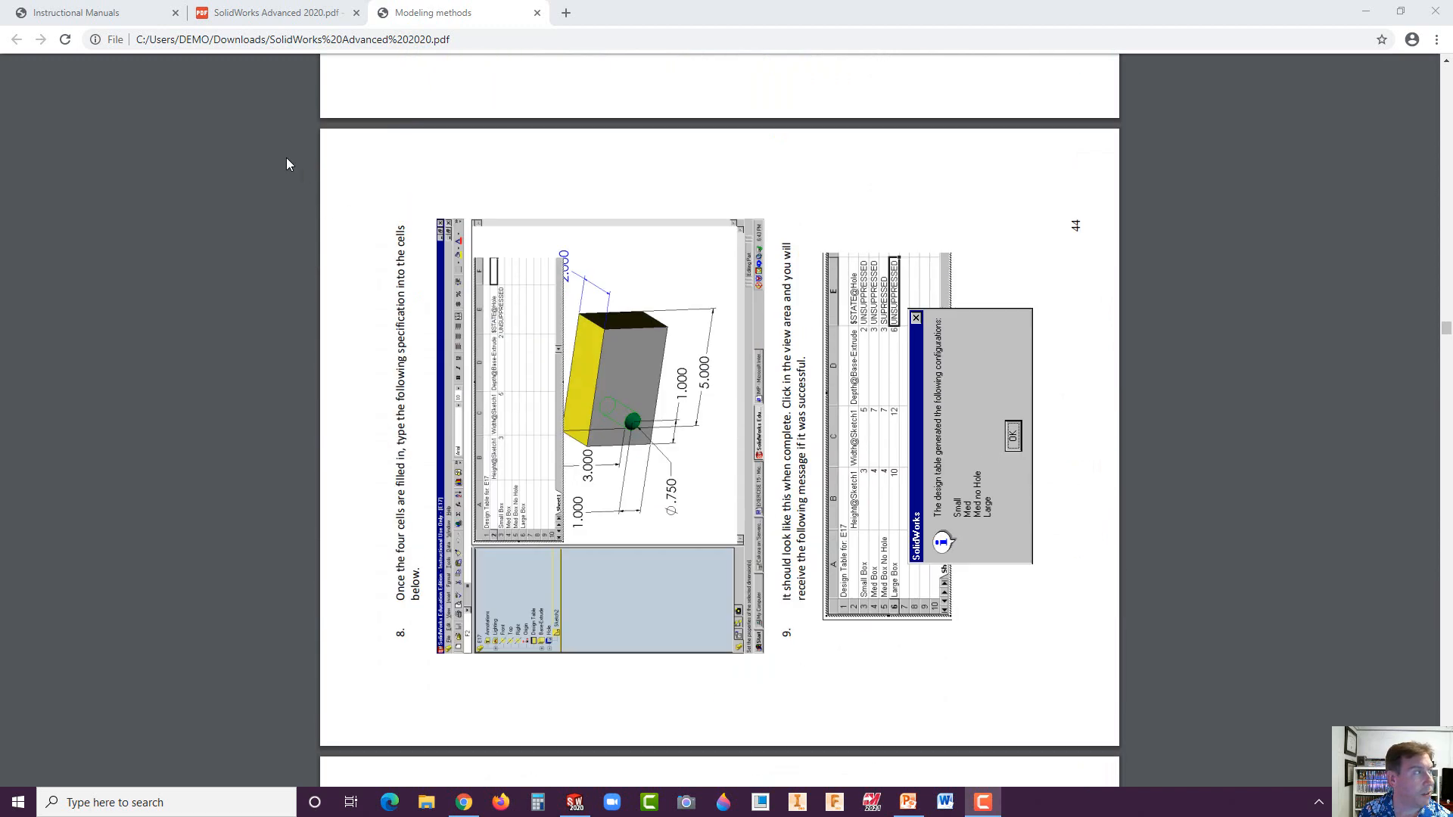
scroll(504, 377, "up", 6)
scroll(504, 376, "up", 12)
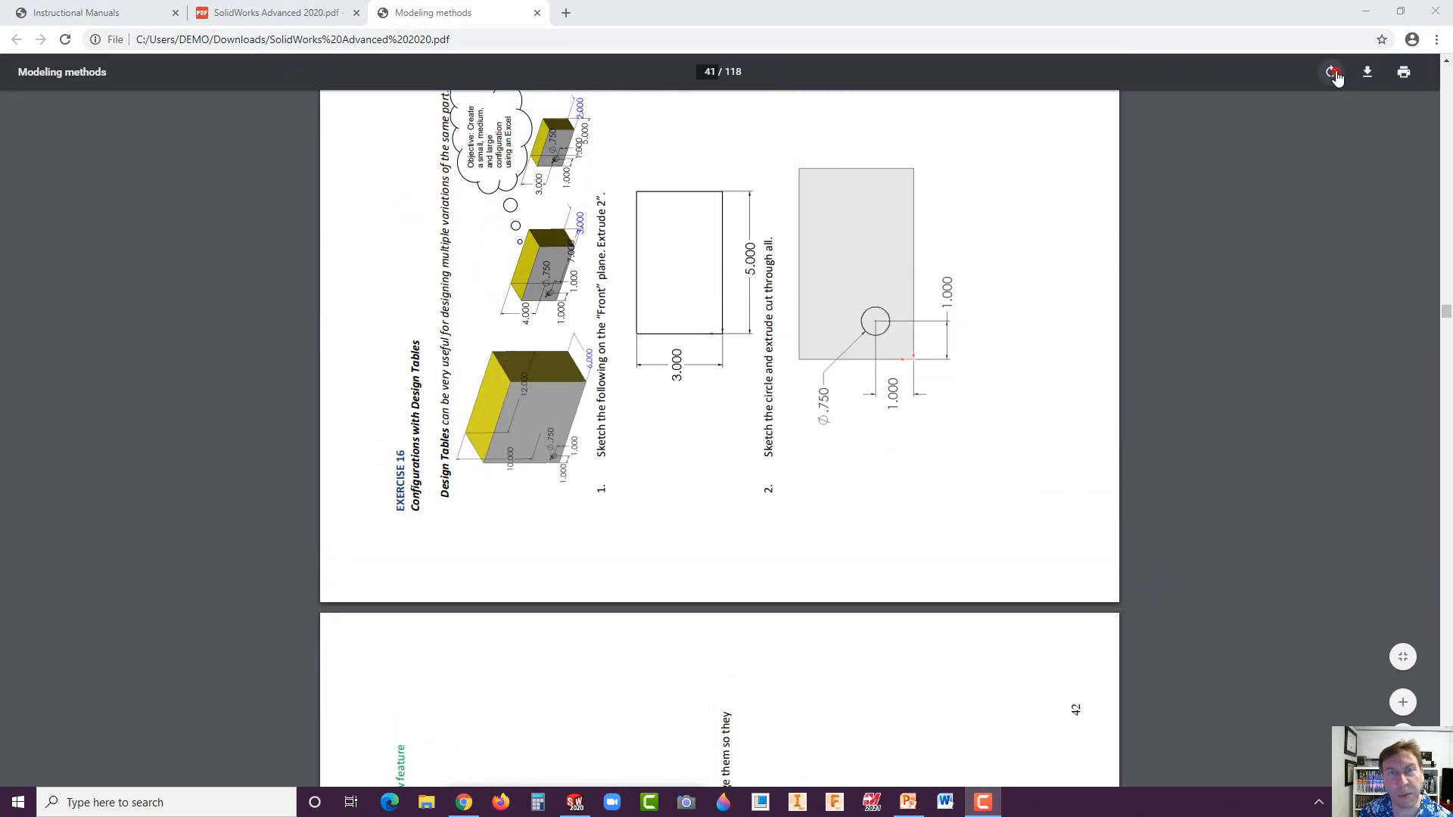
left_click(1330, 71)
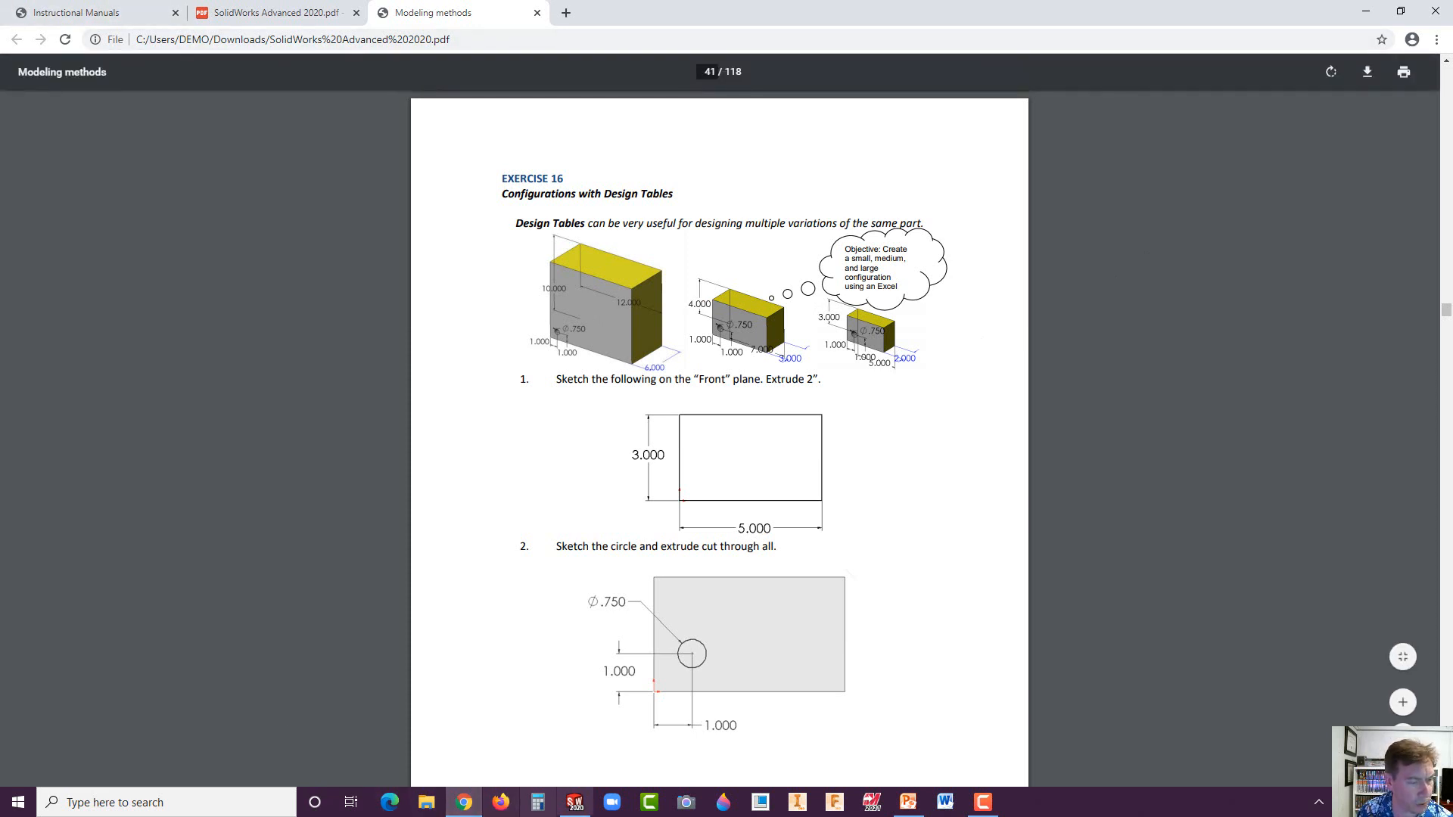
- Switch to SOLIDWORKS and create a new Part document
left_click(575, 802)
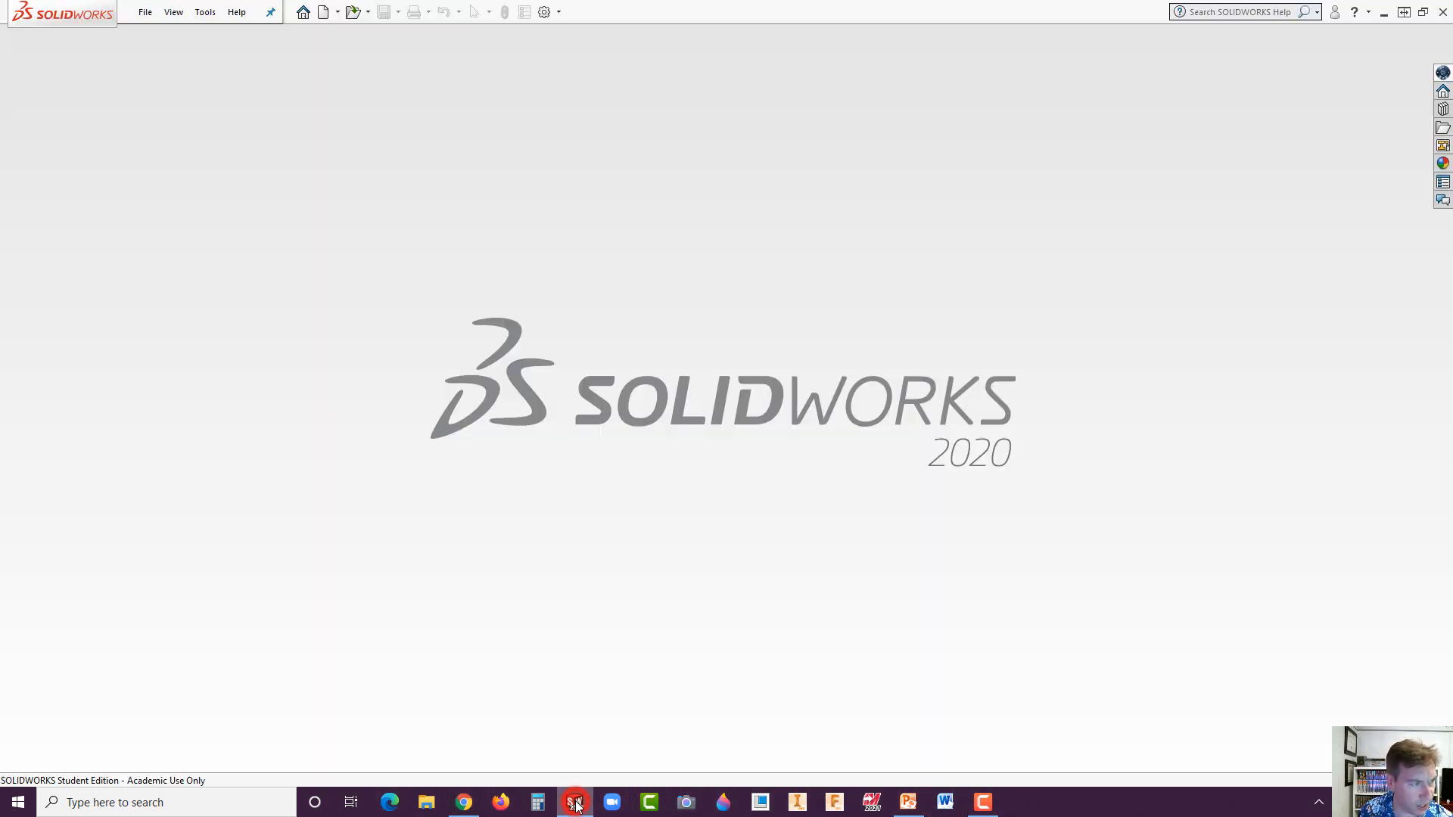
left_click(323, 13)
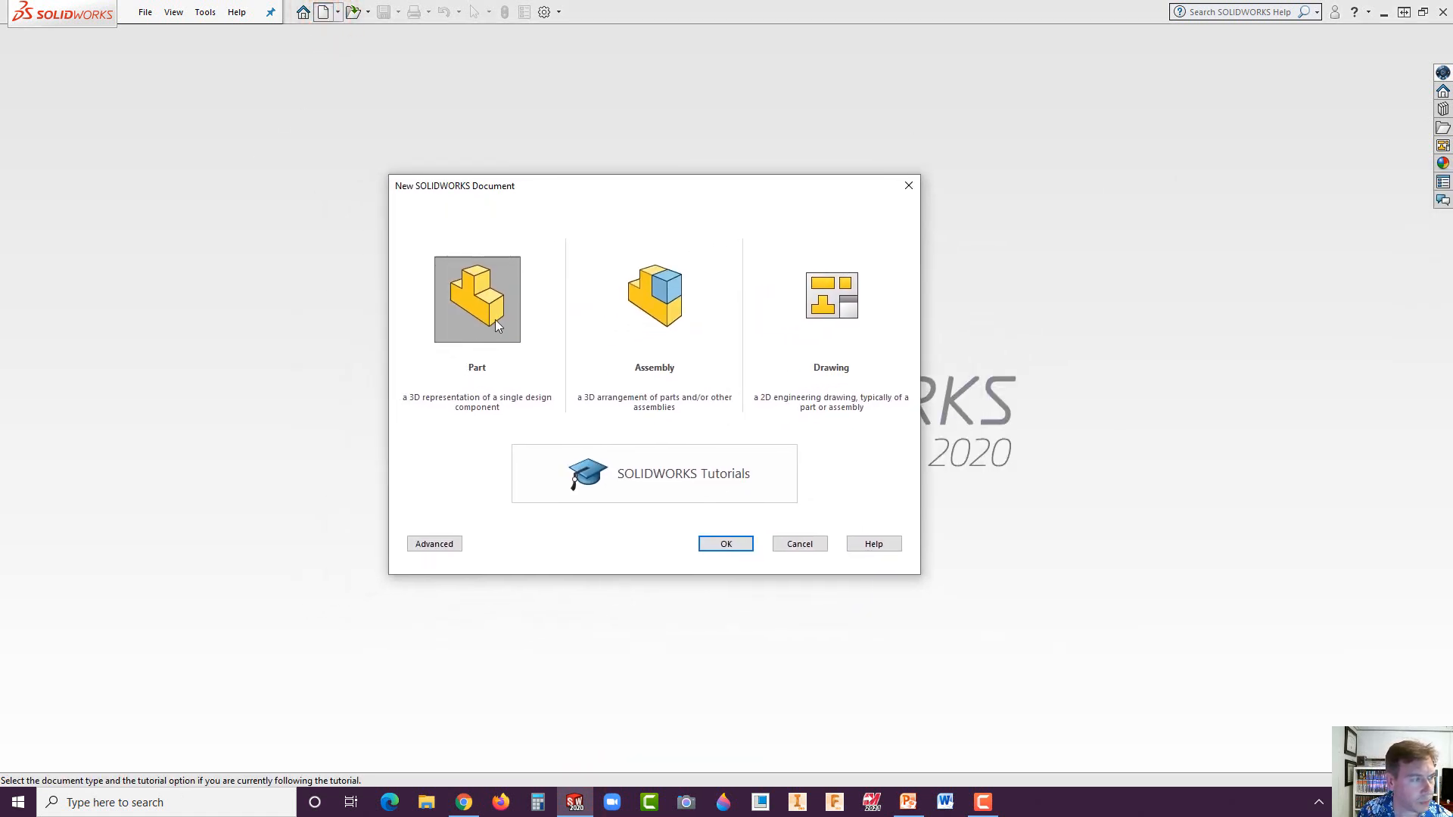
left_click(484, 313)
left_click(722, 545)
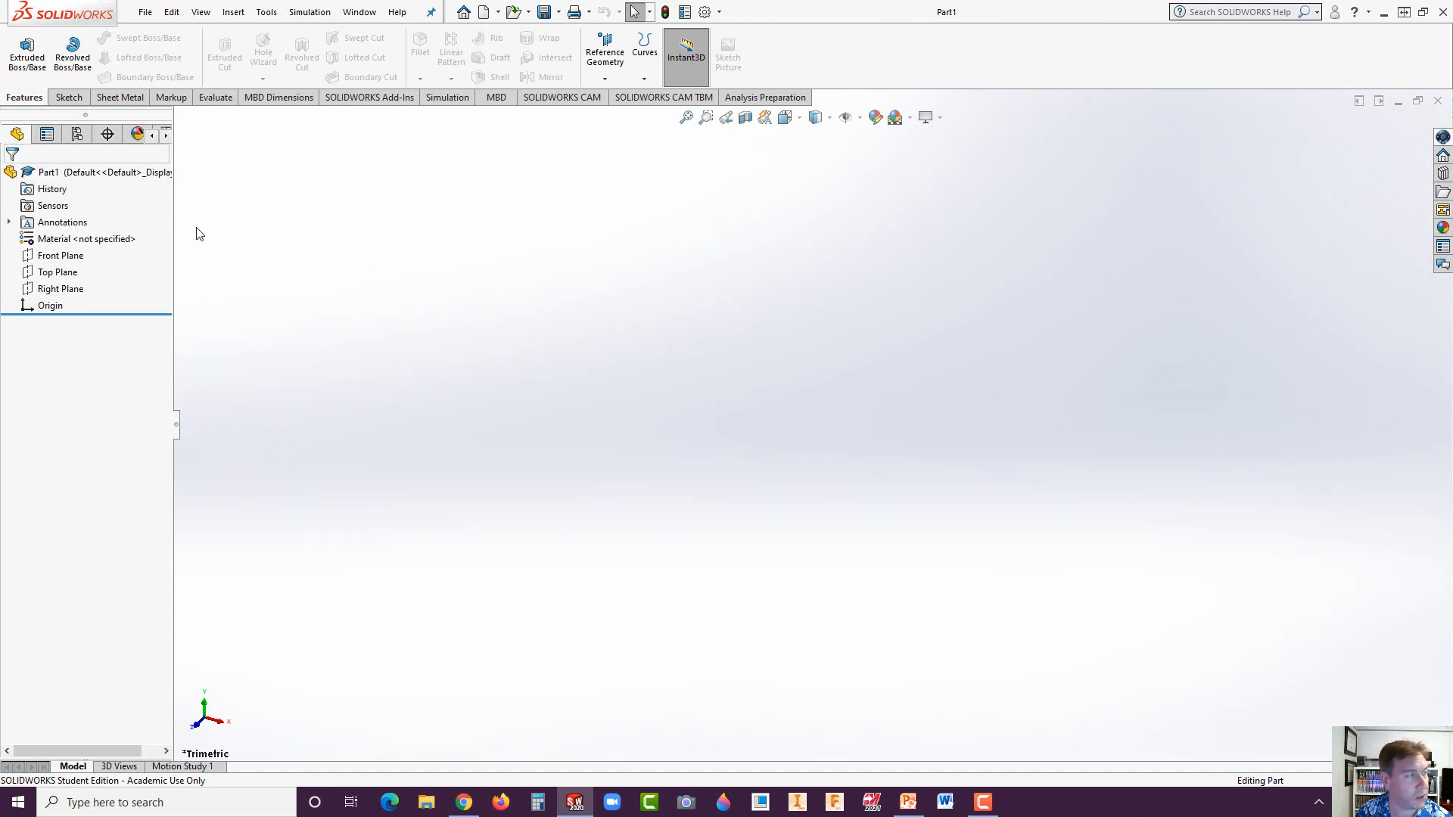
- Start a sketch on the Front Plane and draw a corner rectangle about 2.82 by 2.05 in from the origin
left_click(54, 258)
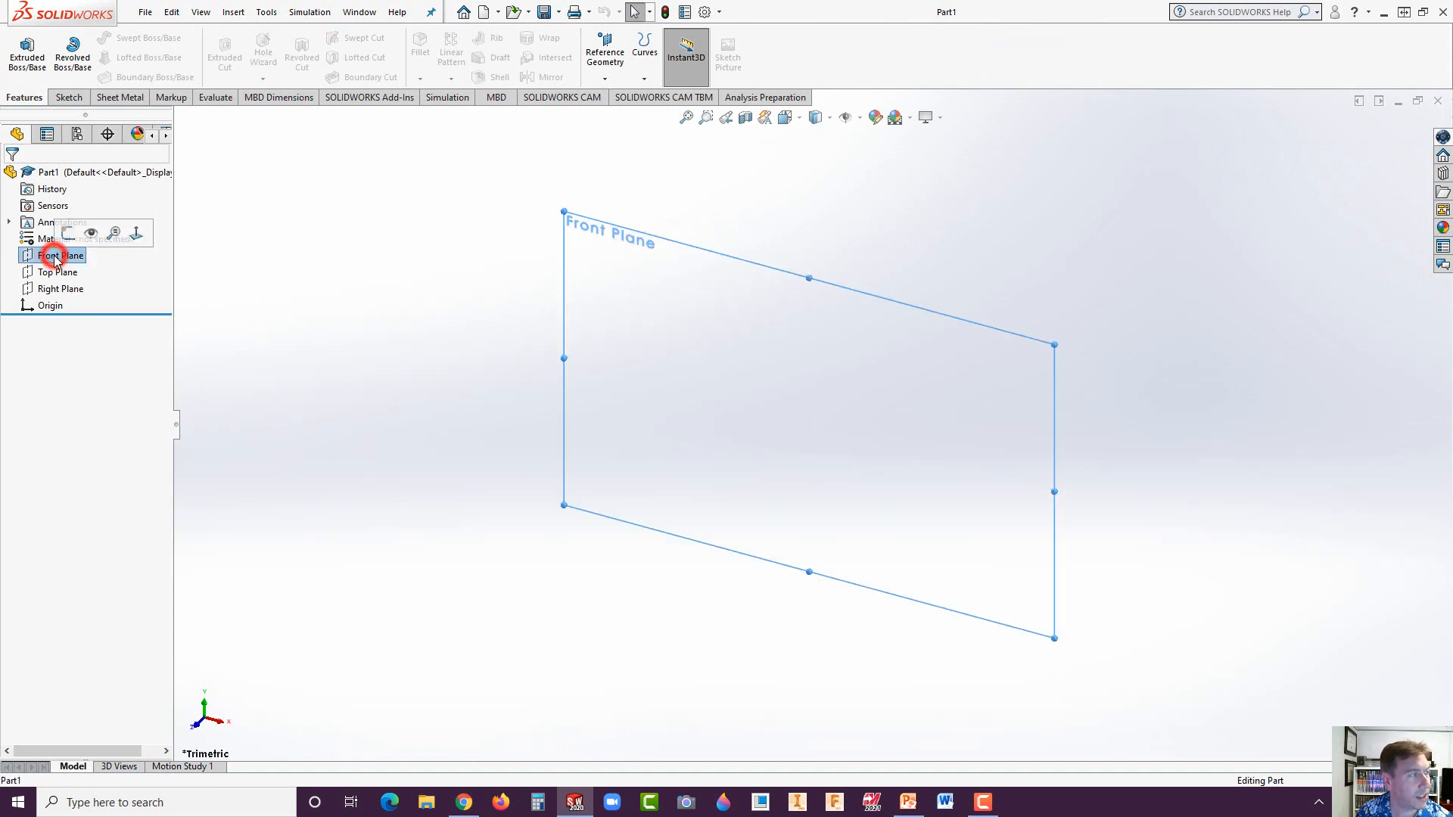
left_click(67, 232)
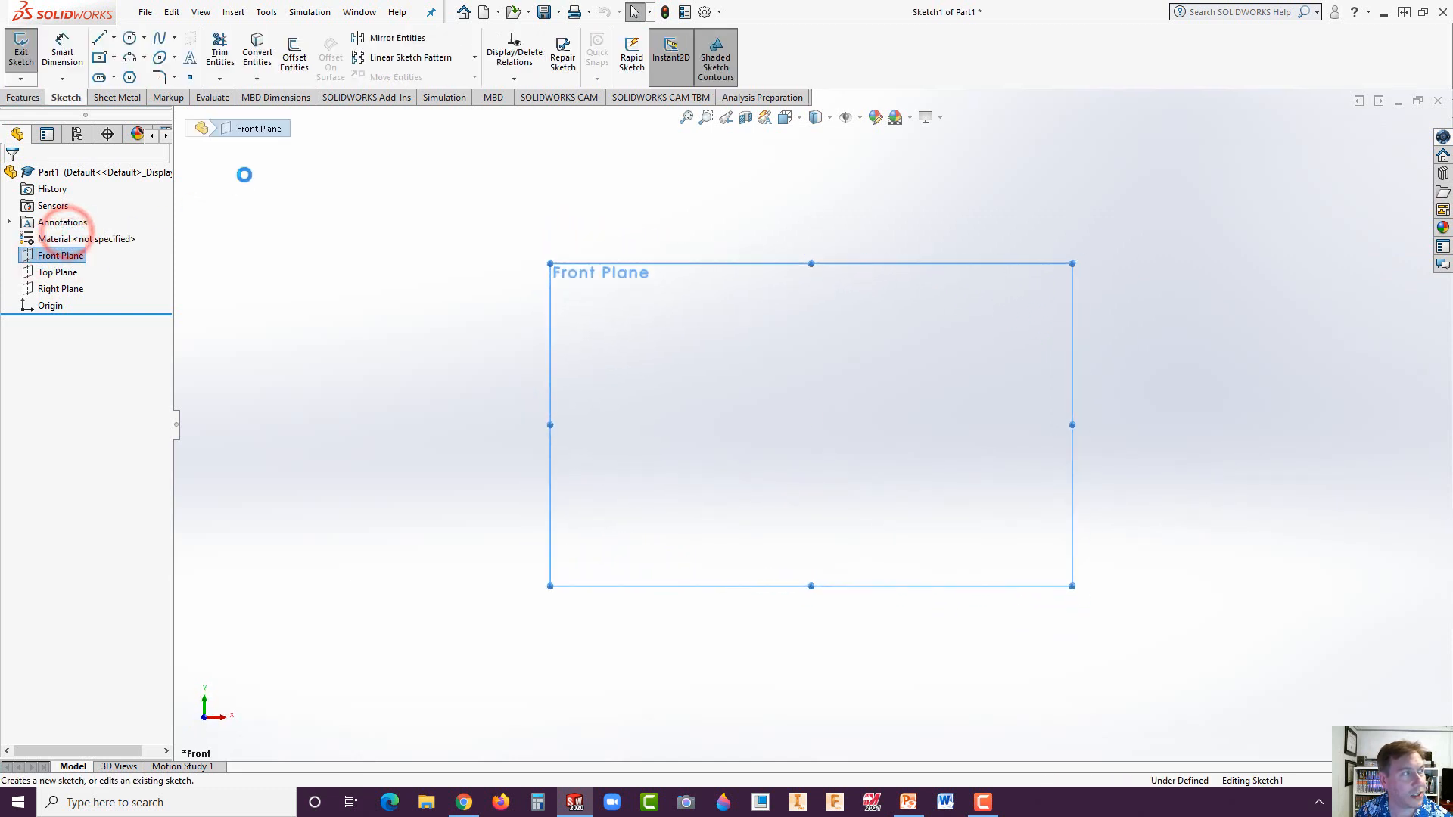
left_click(115, 58)
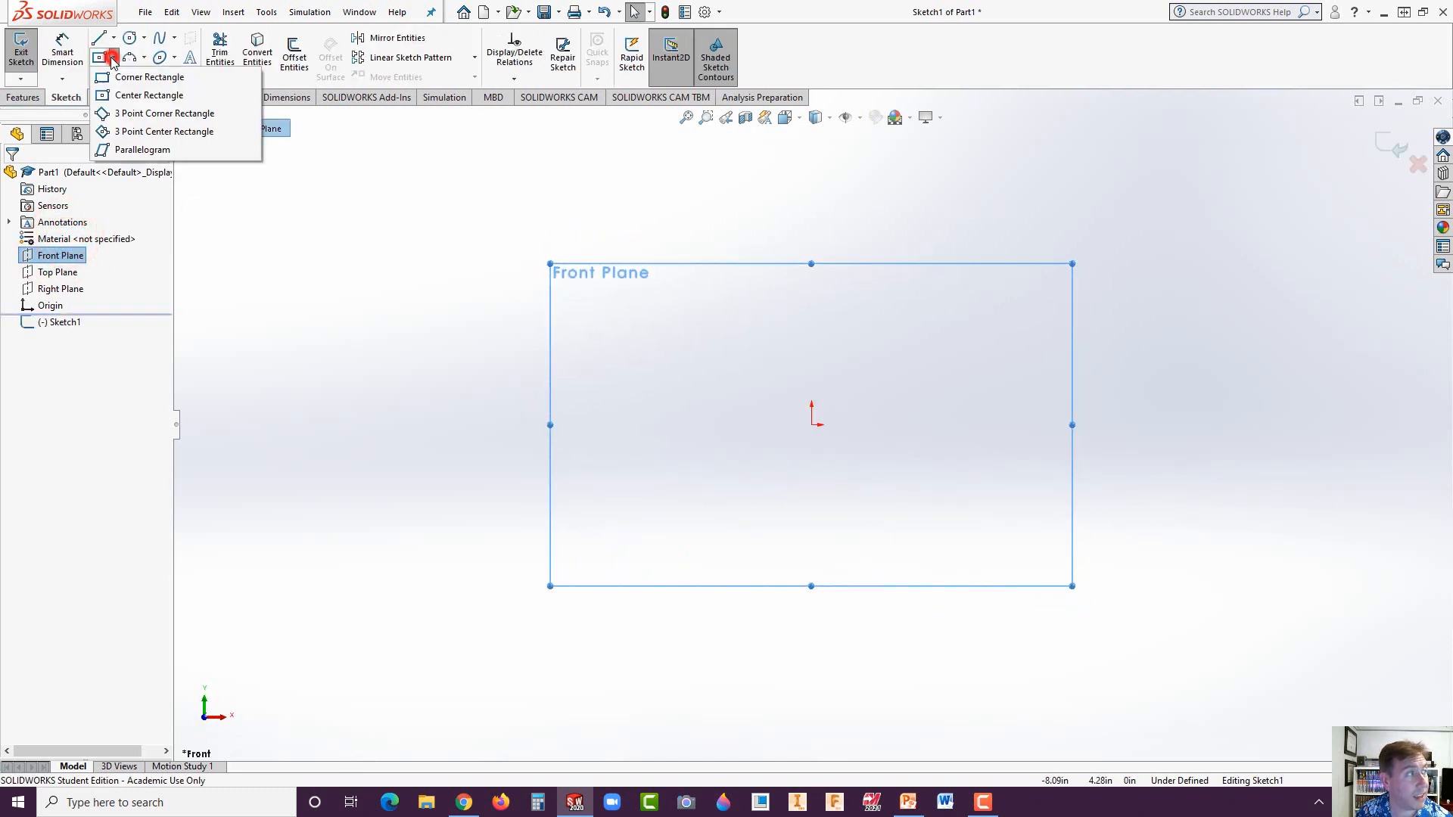
left_click(105, 77)
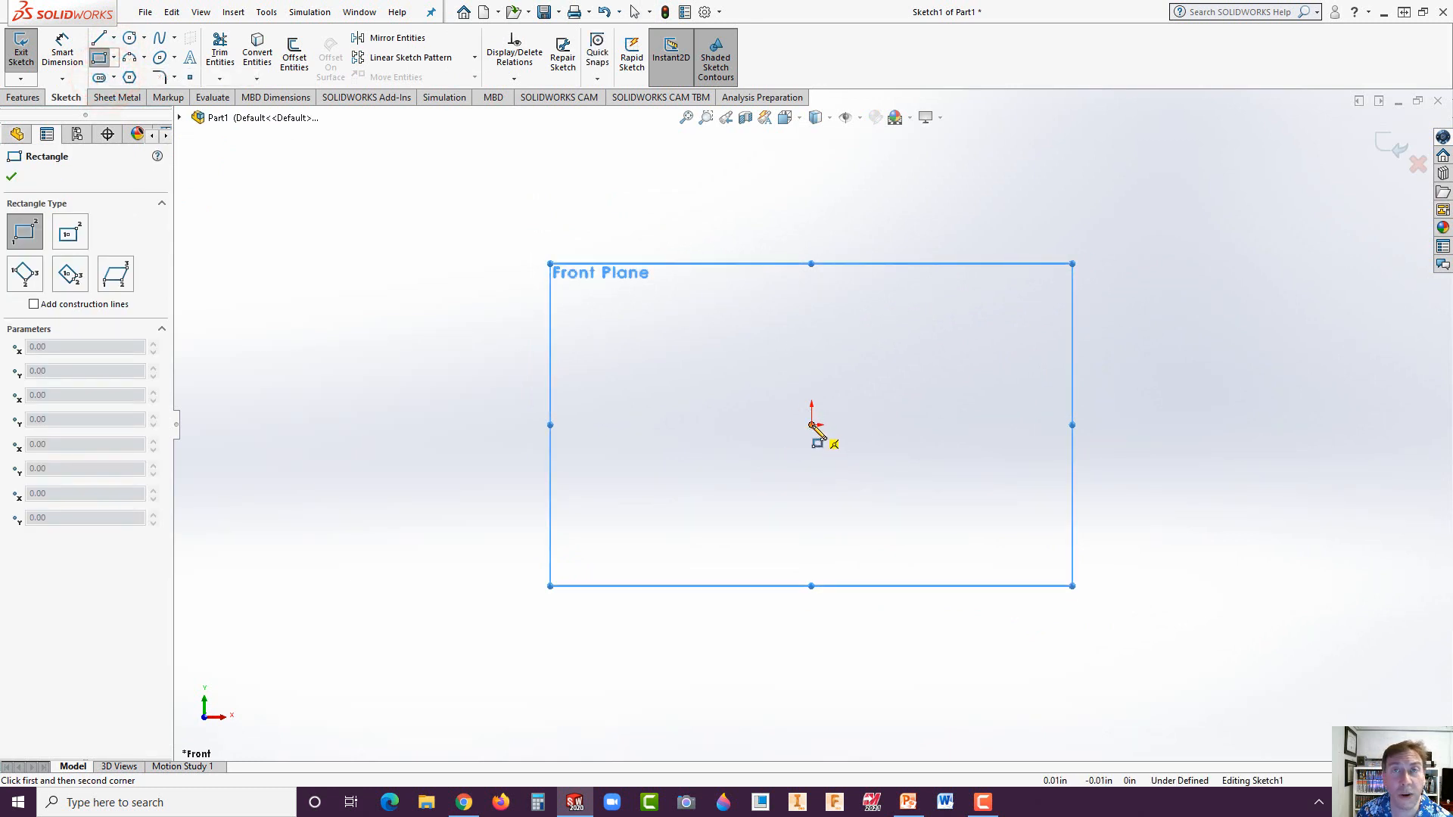
left_click(812, 426)
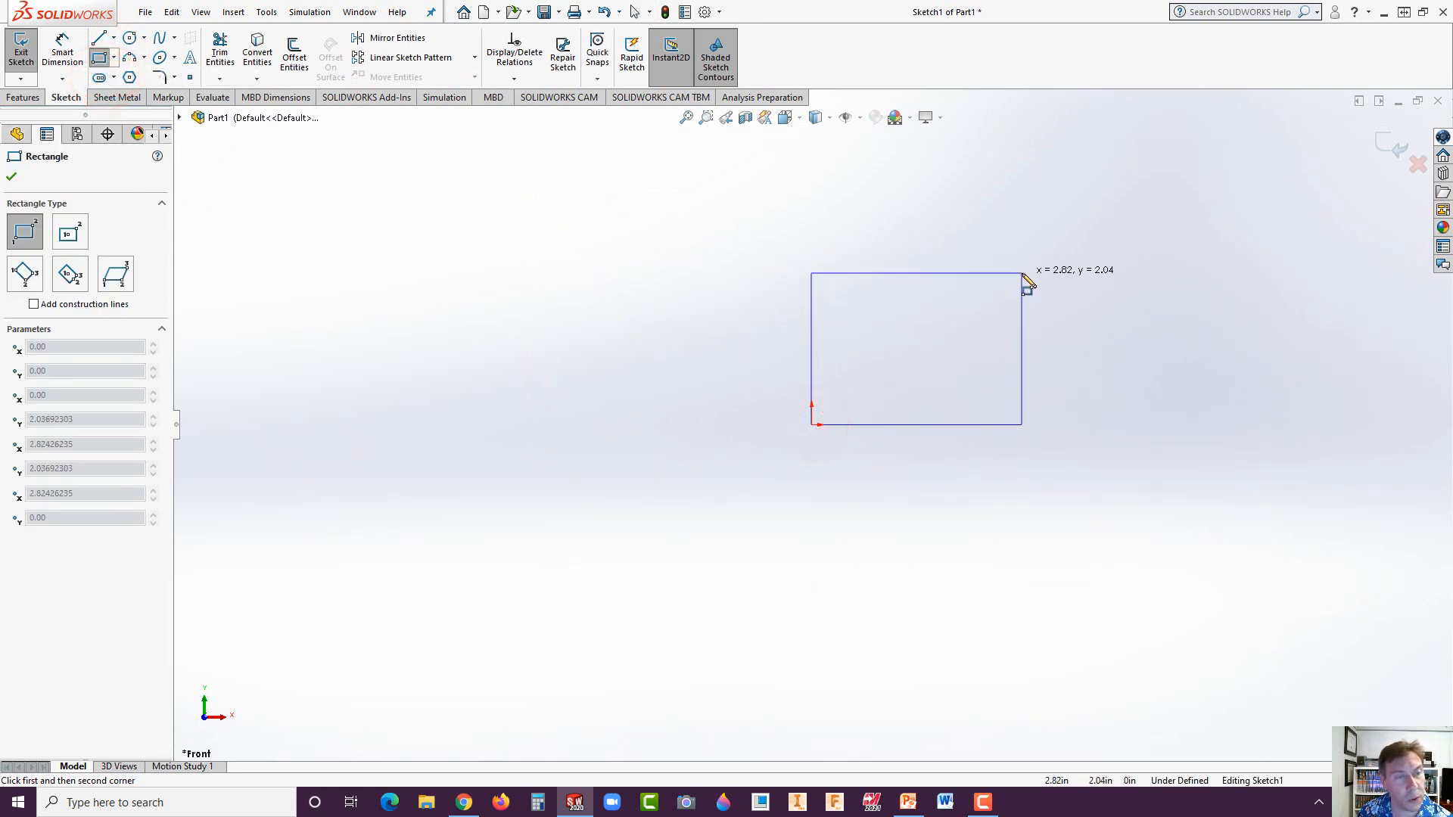
left_click(1022, 273)
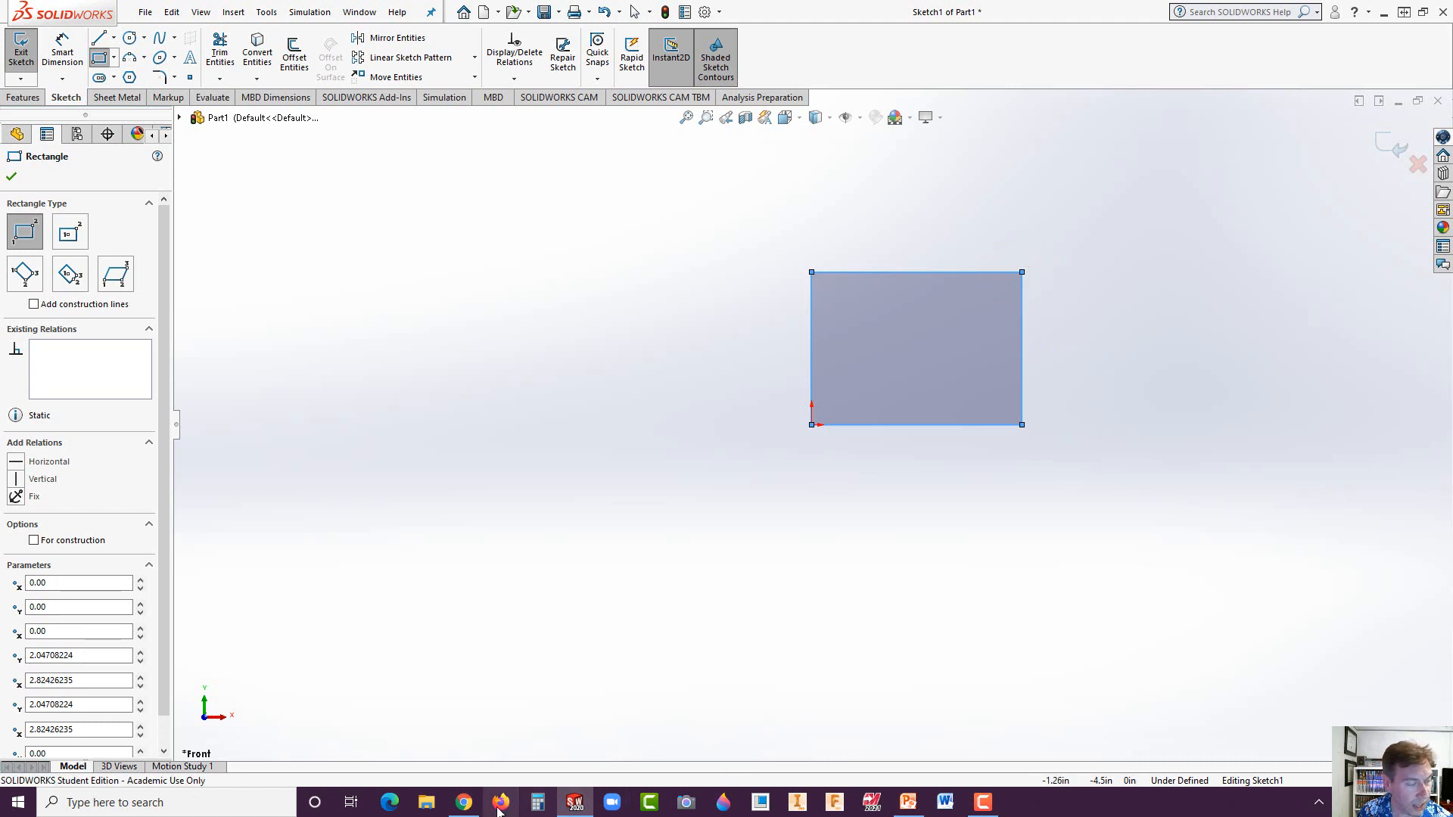
- Check the exercise drawing, then dimension the rectangle 3 in high and 5 in wide
left_click(466, 808)
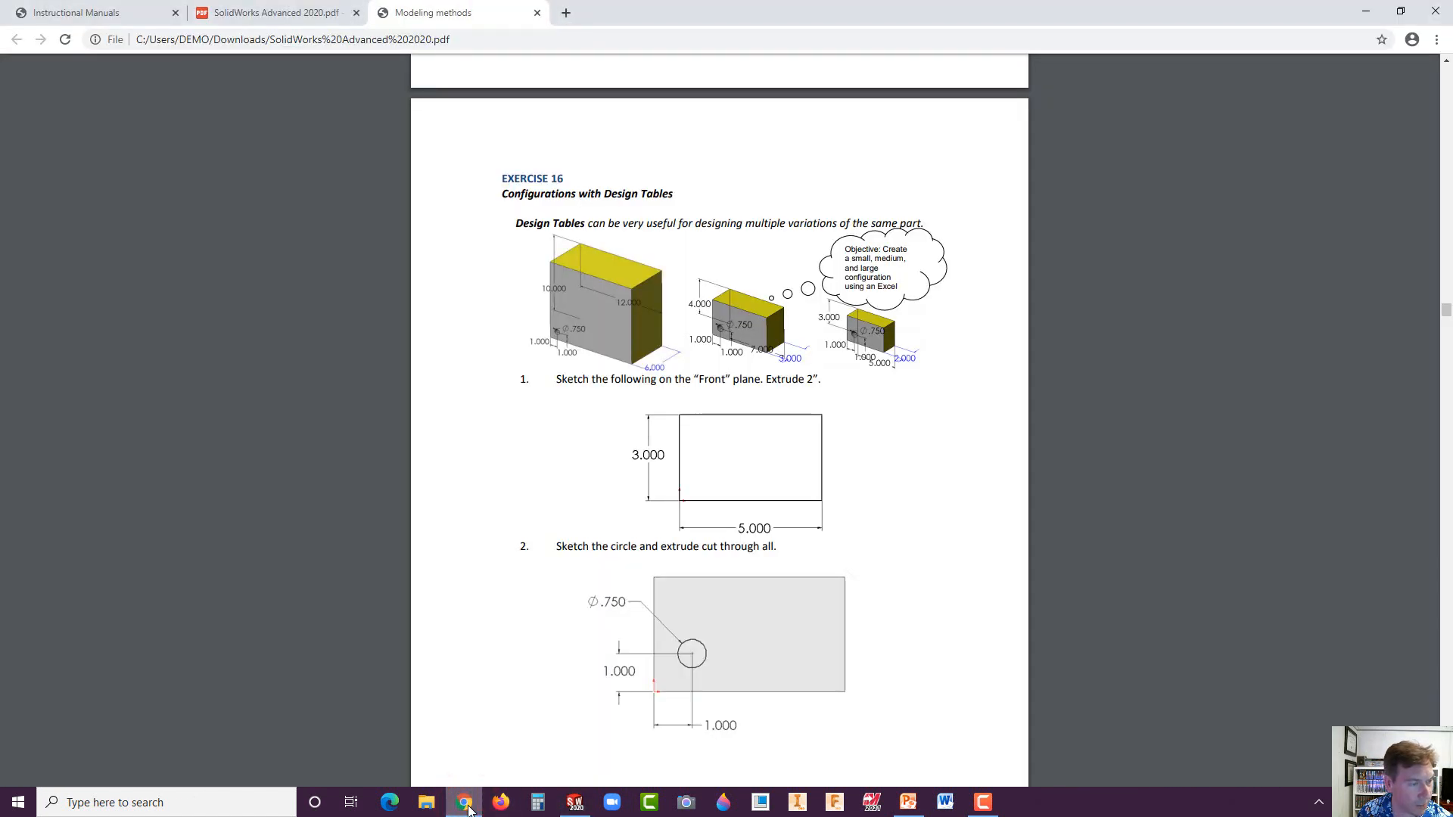
left_click(466, 807)
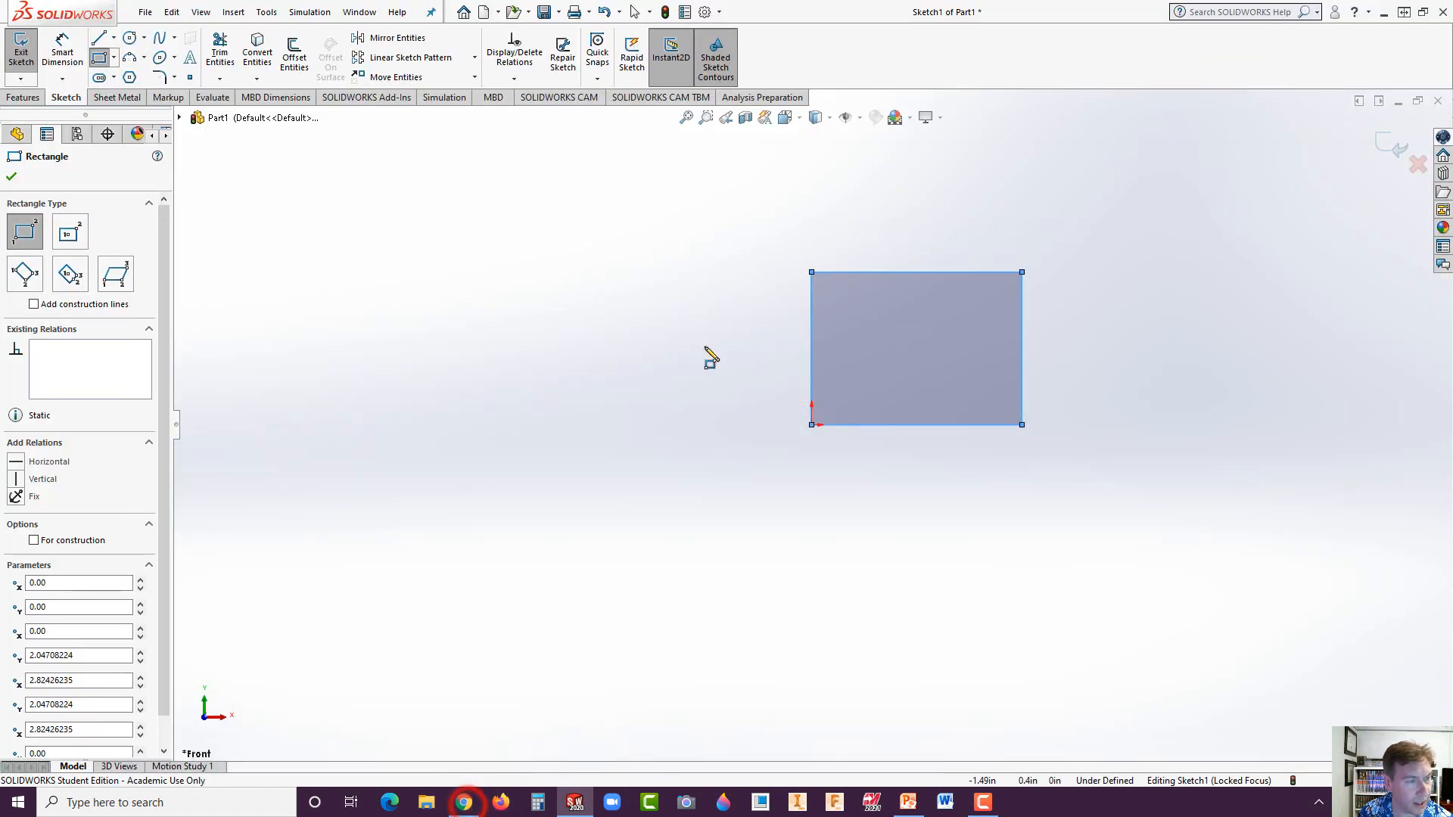
left_click(64, 44)
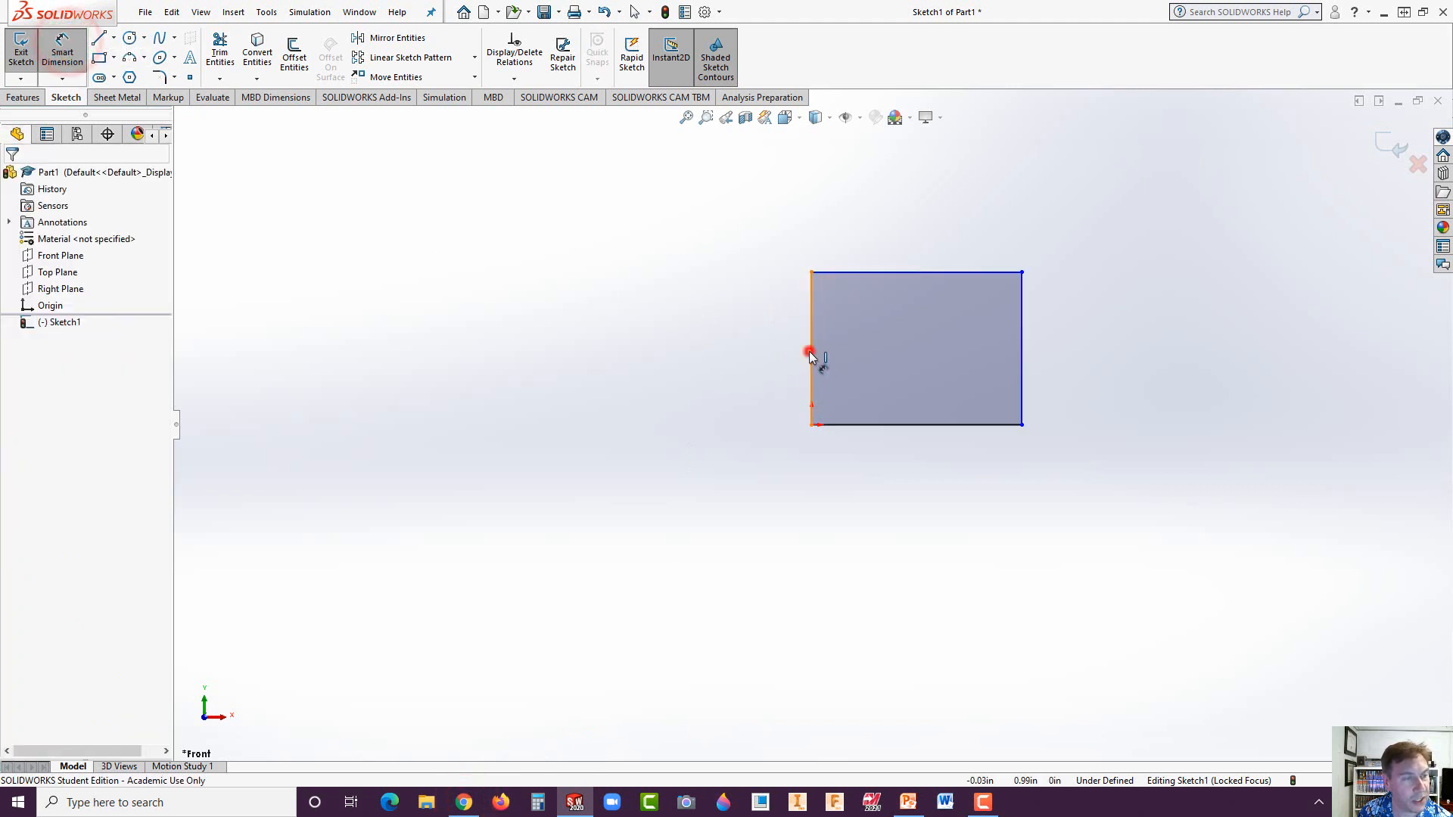
left_click(812, 352)
left_click(773, 347)
type("3")
key("Return")
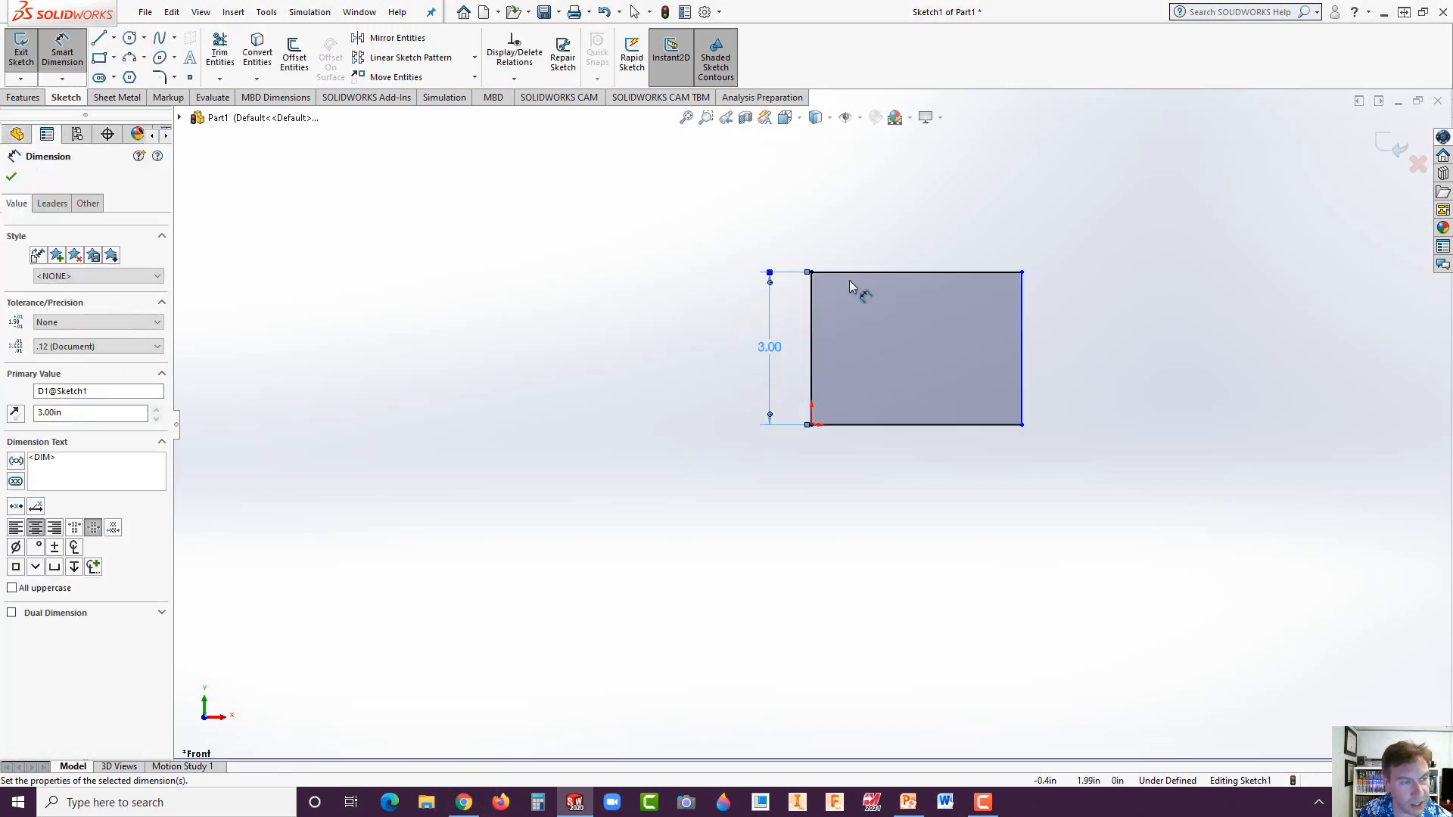
left_click(914, 271)
left_click(918, 227)
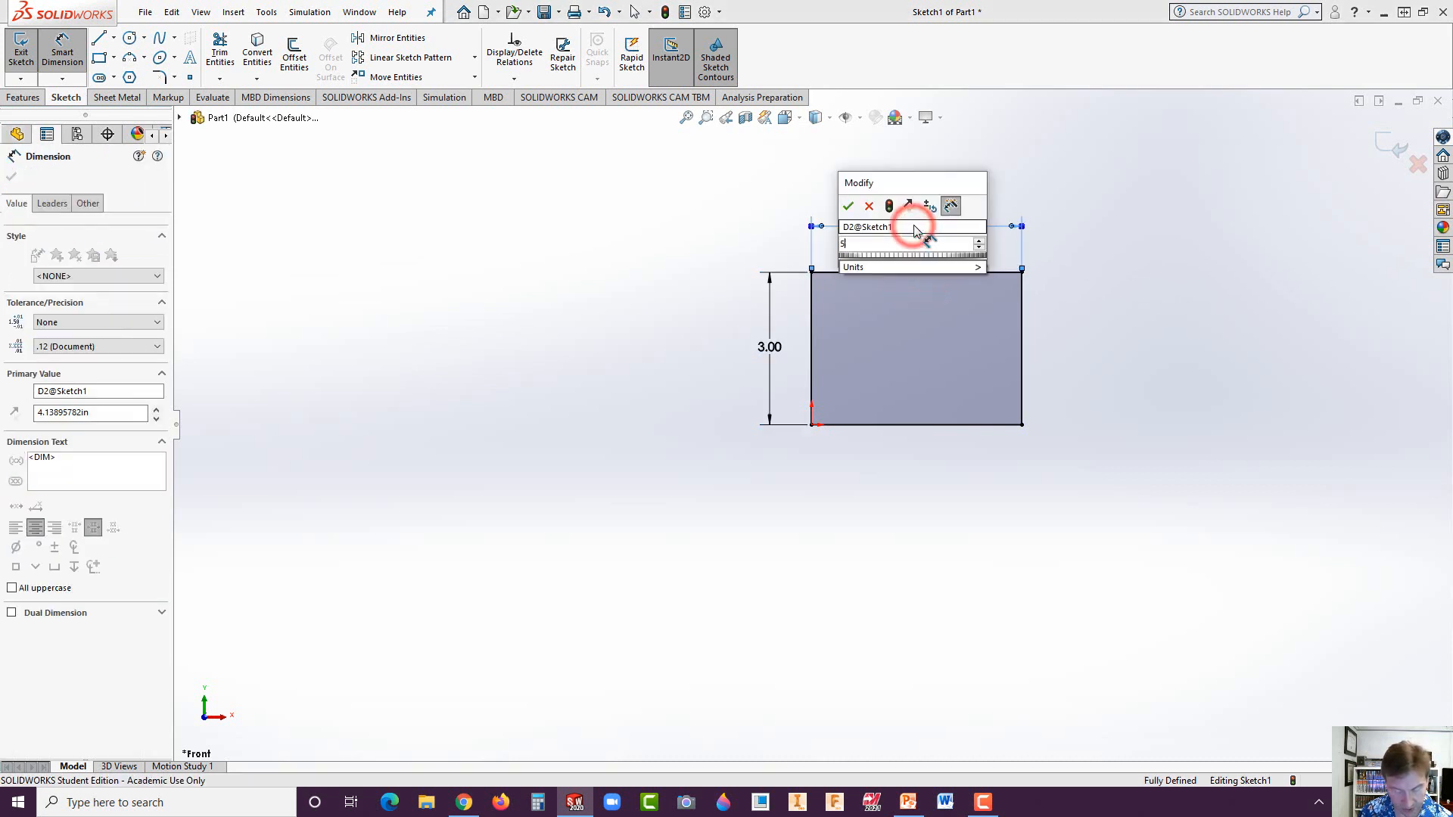
type("5")
key("Return")
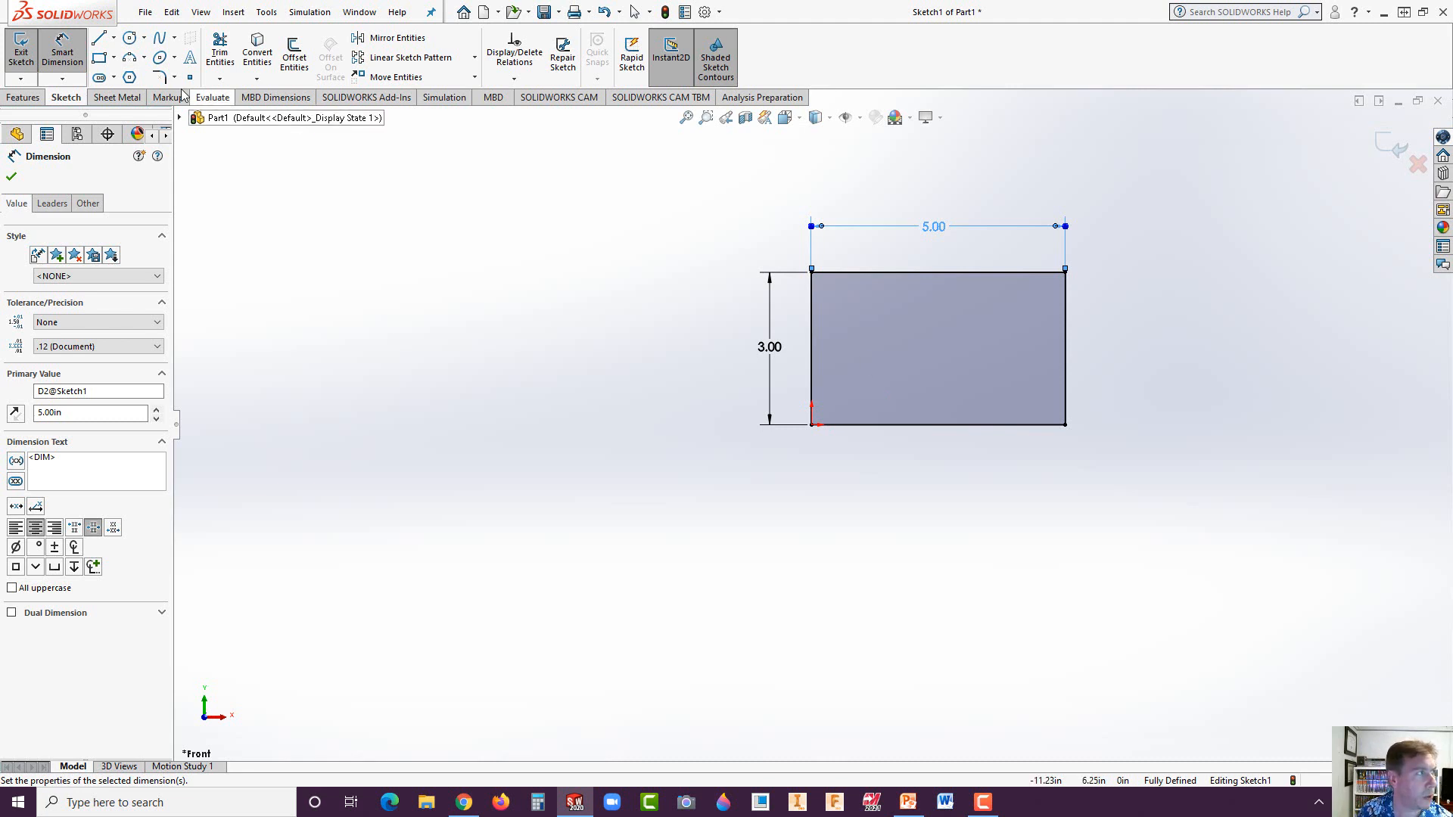
- Extrude the rectangle as a boss with a blind depth of 2 in
left_click(23, 97)
left_click(24, 57)
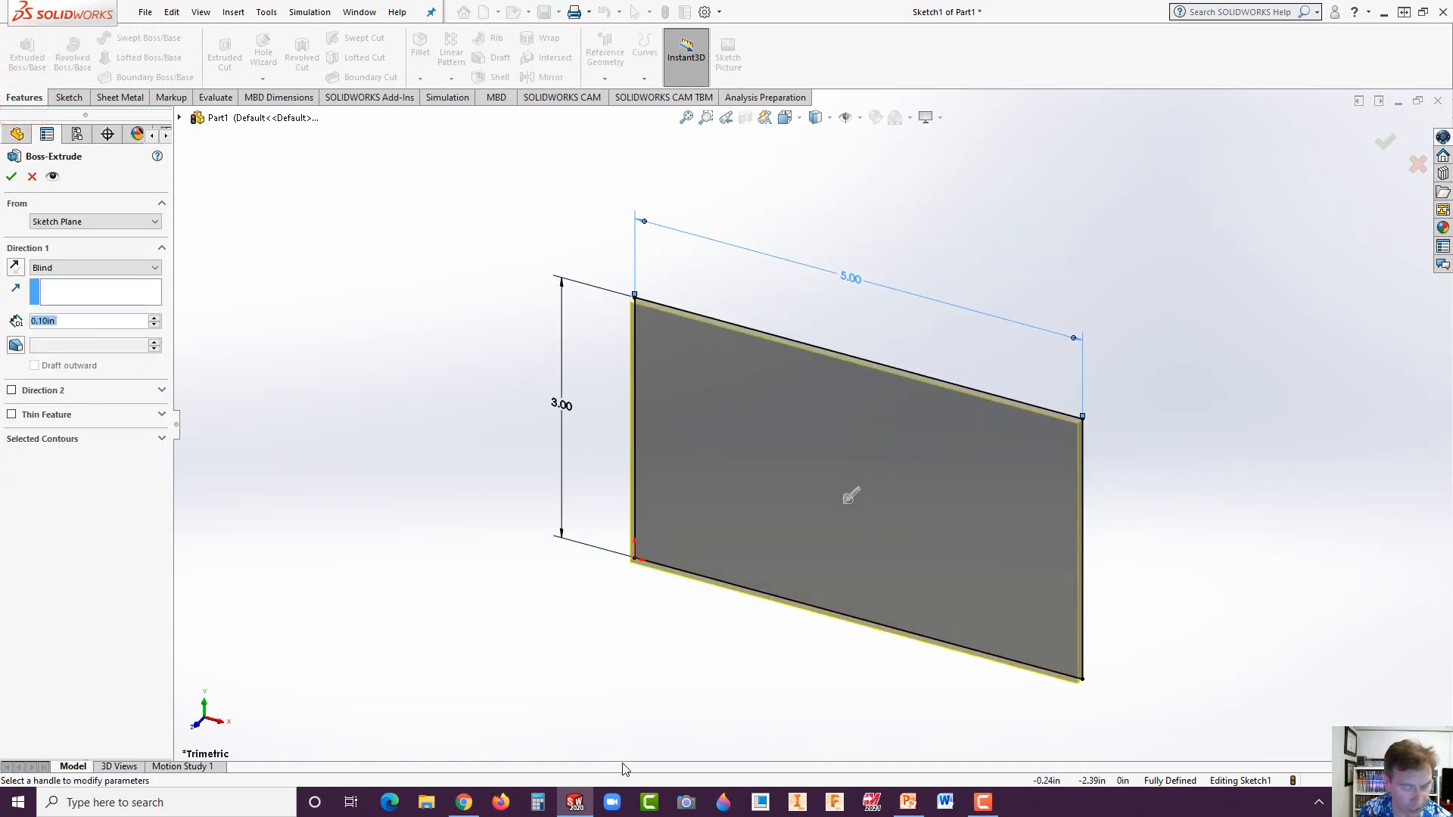
type("2")
key("Return")
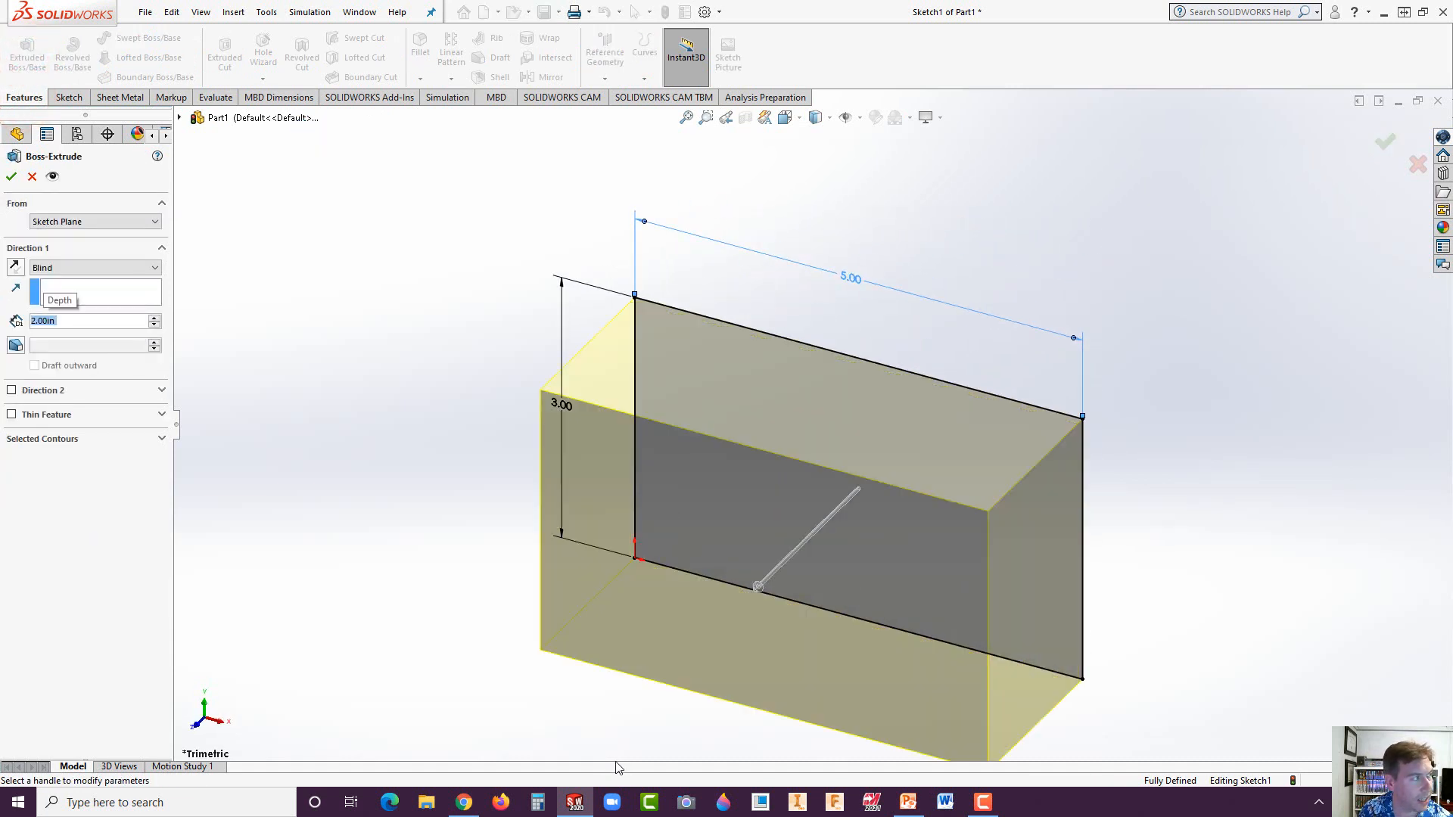
left_click(10, 177)
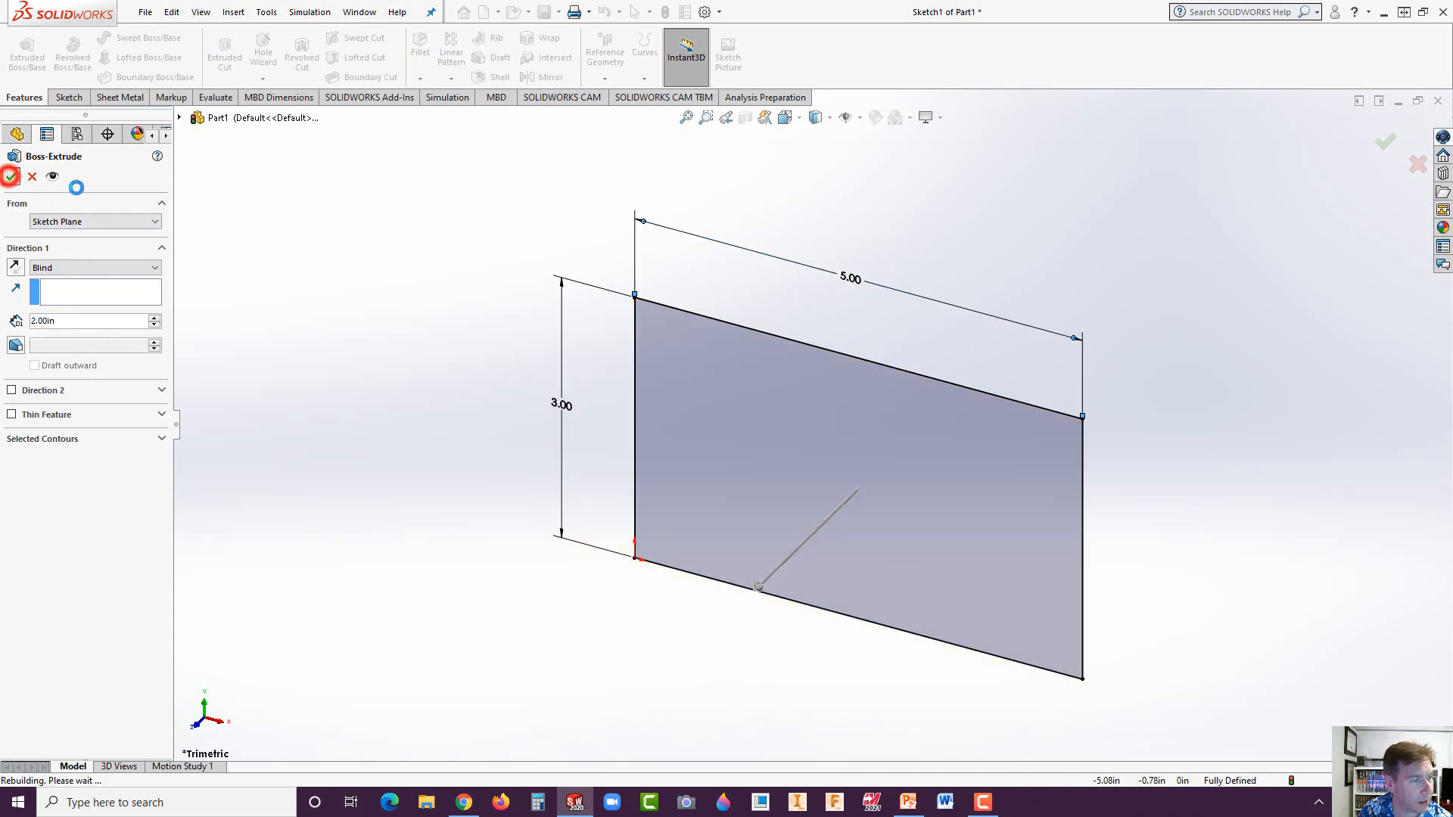
left_click(679, 548)
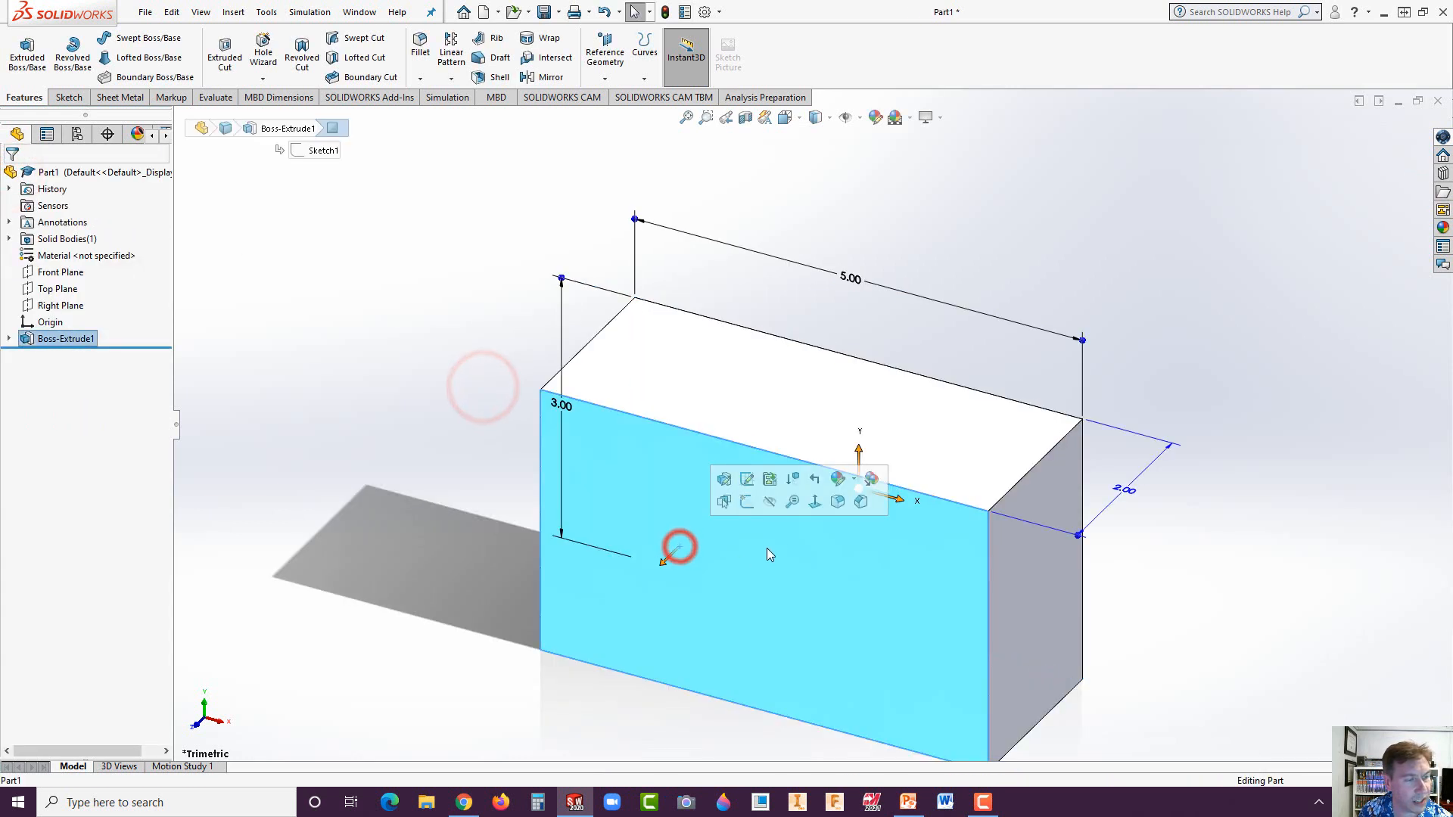
left_click(747, 502)
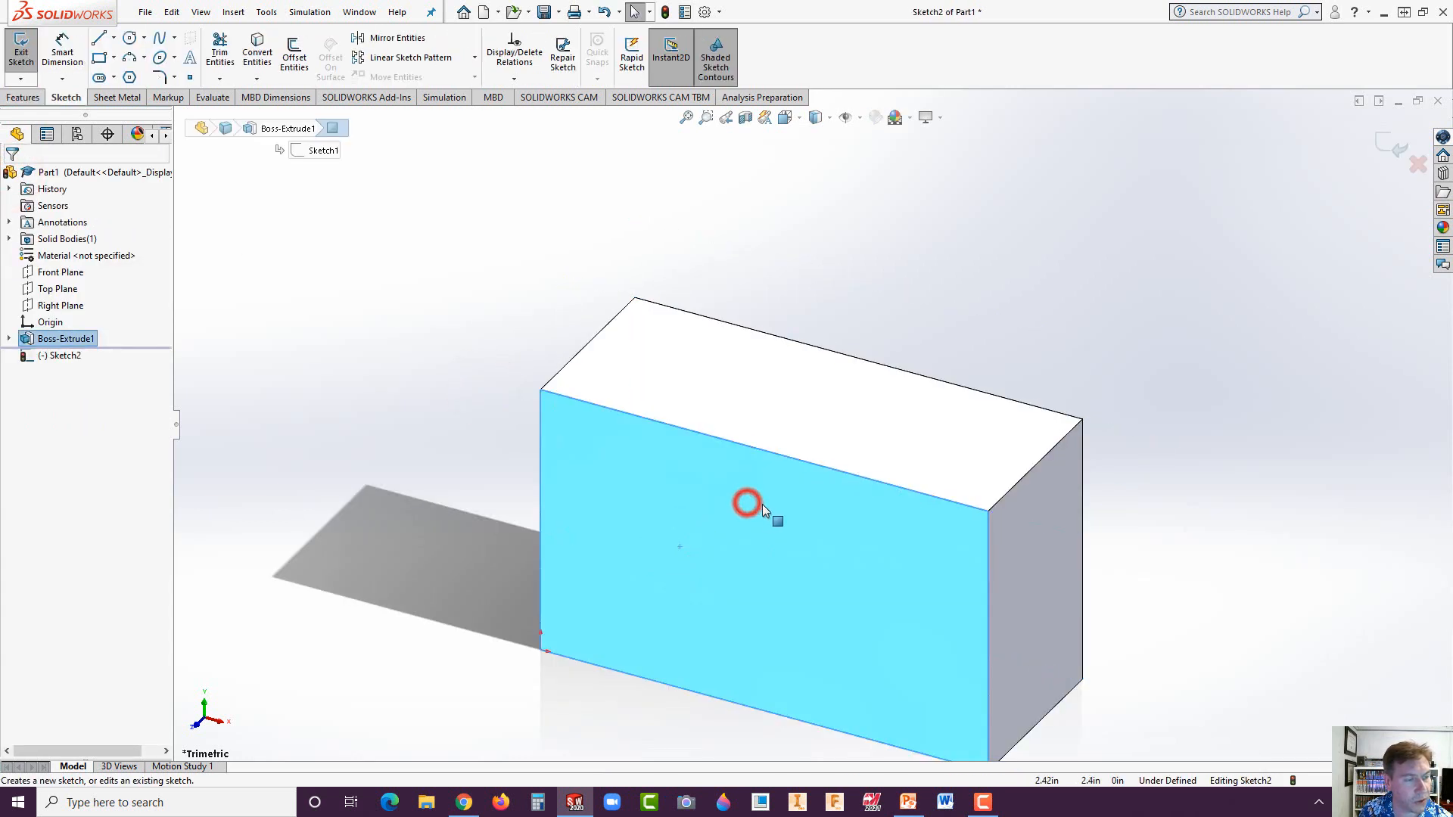
left_click(664, 11)
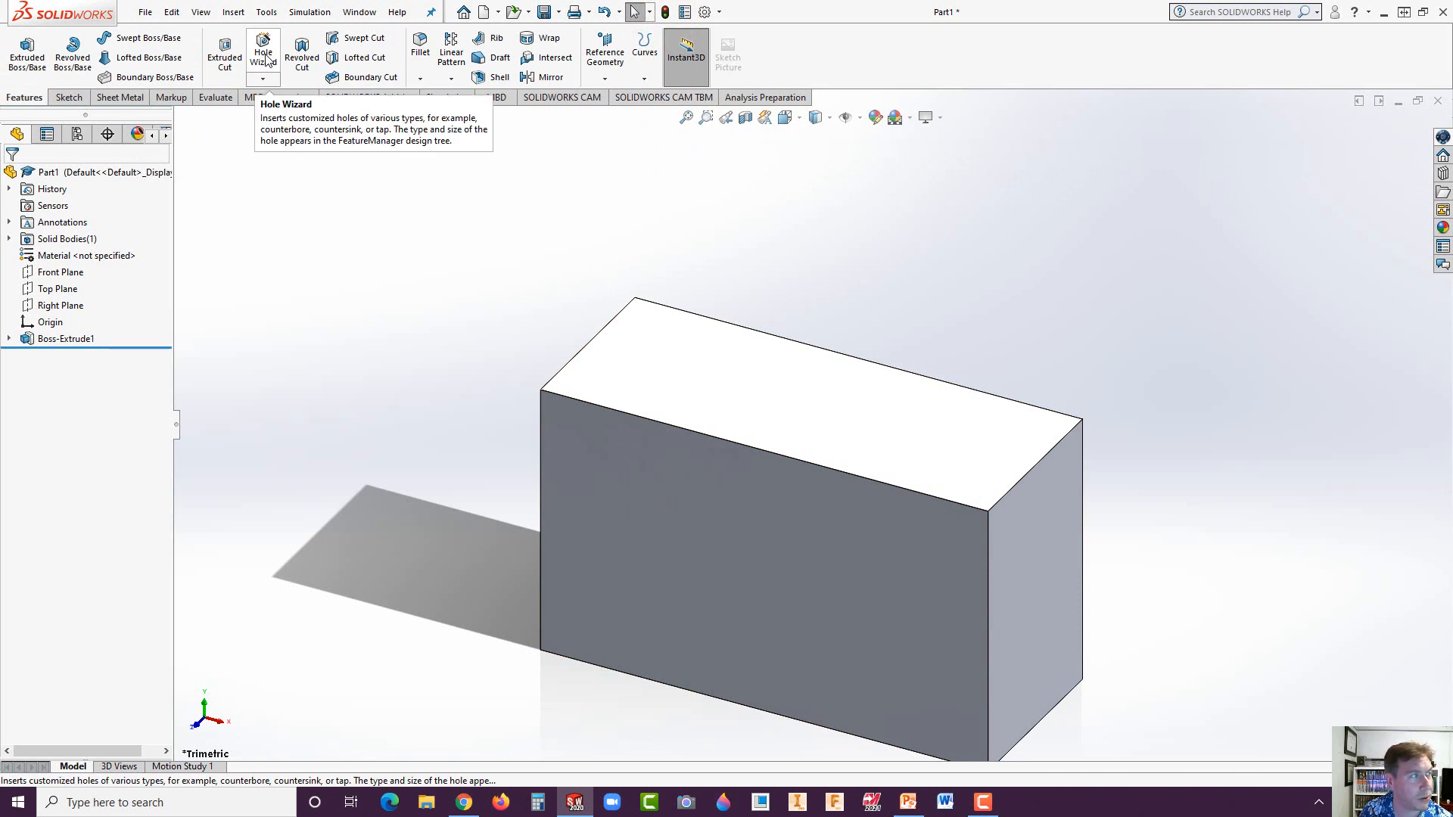
- Place a Hole Wizard counterbore (ANSI Inch, Binding Head Screw, 1/4, Through All) on the box's front face, about 1.07 by 0.90 in from the origin
left_click(265, 78)
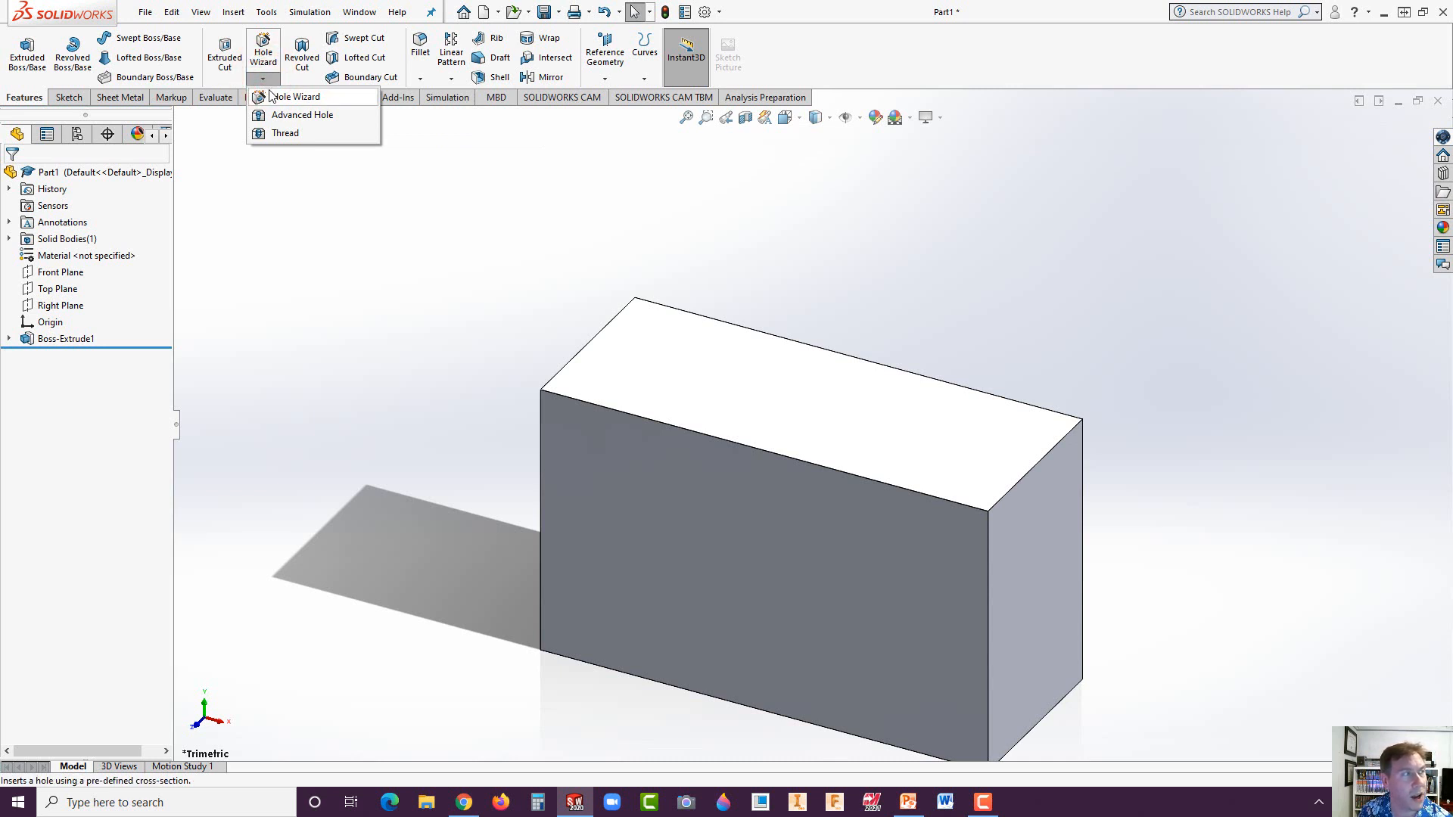
left_click(269, 98)
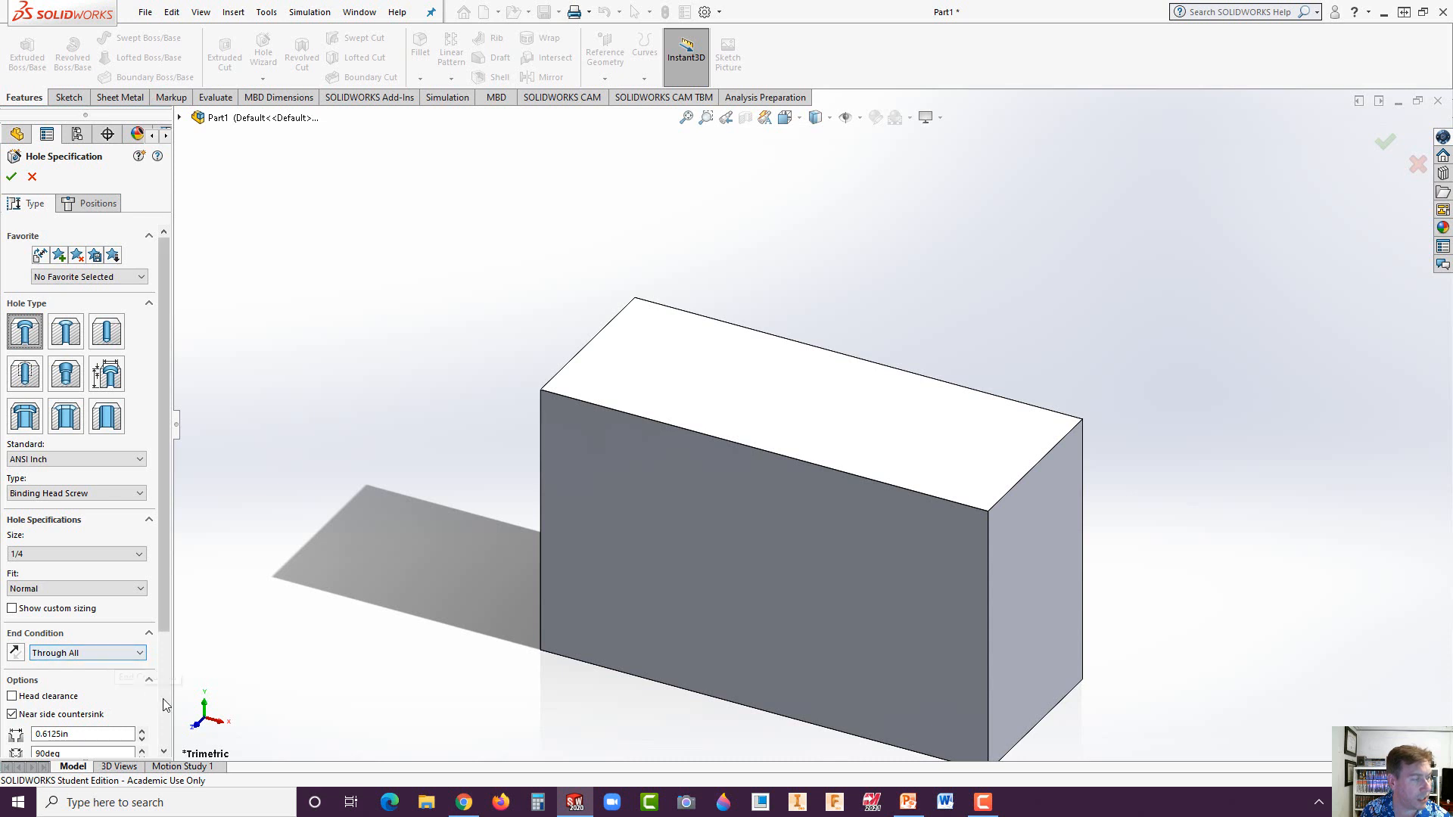
left_click(167, 614)
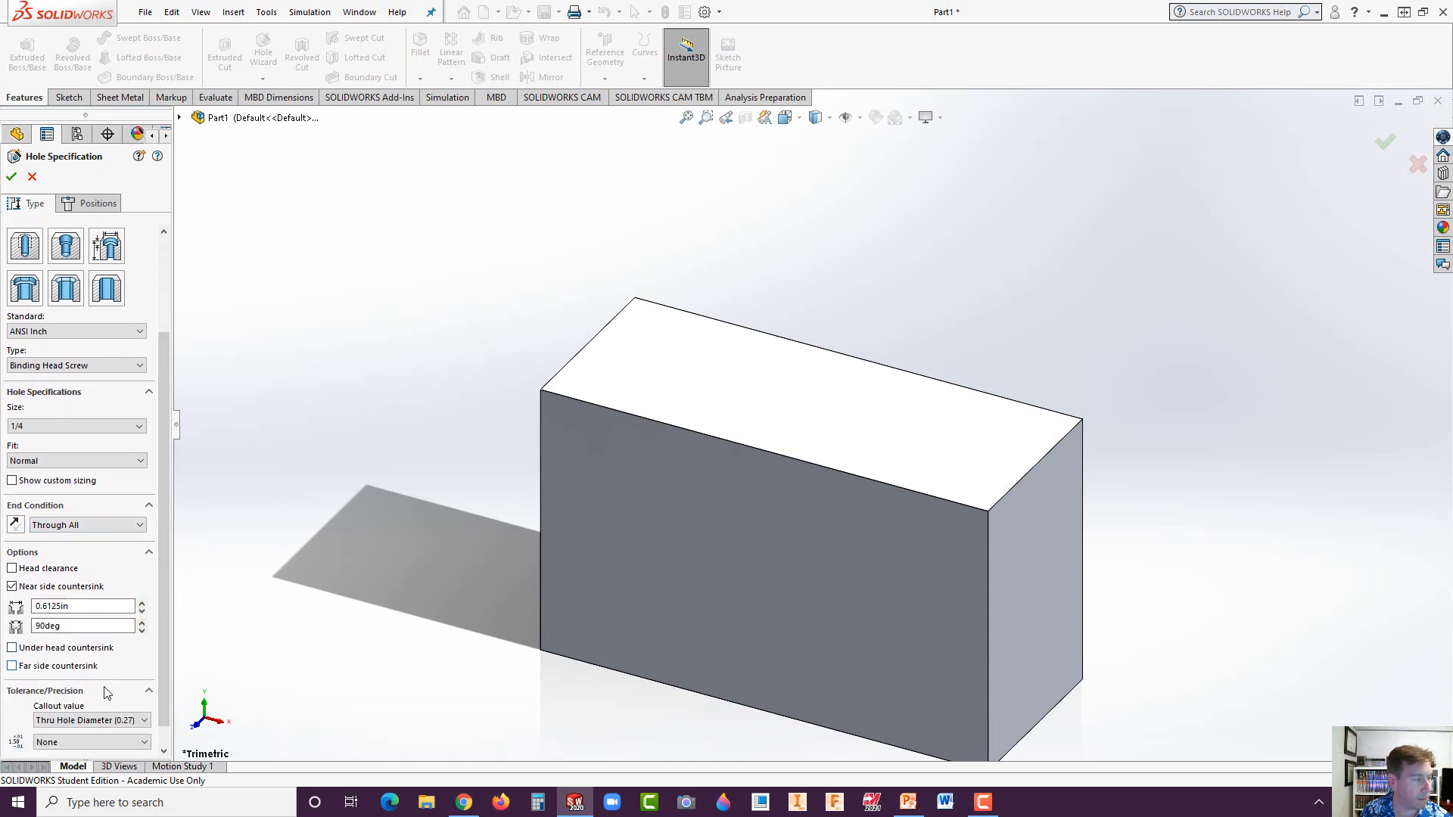
left_click(92, 206)
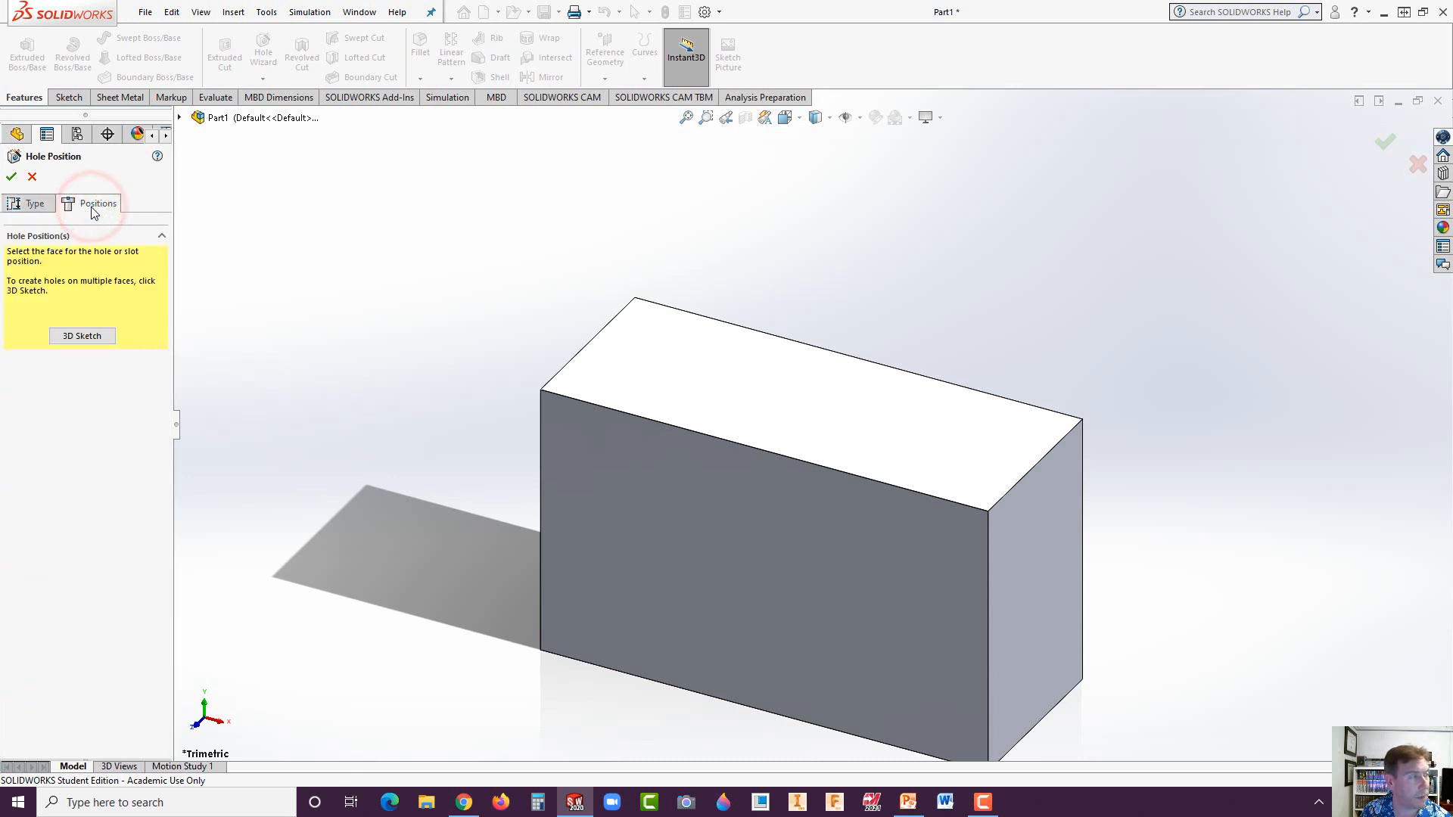
left_click(617, 606)
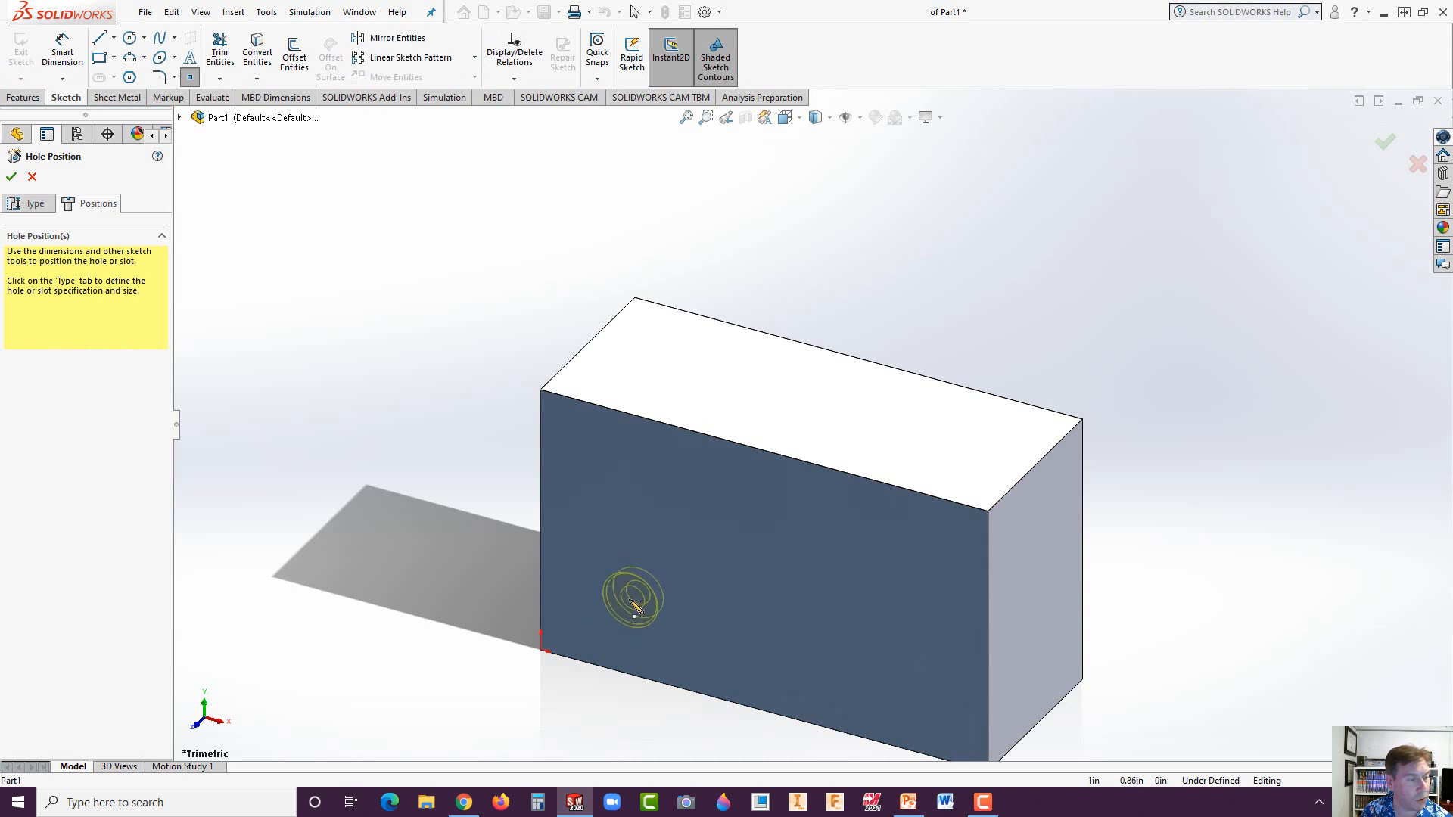
left_click(638, 599)
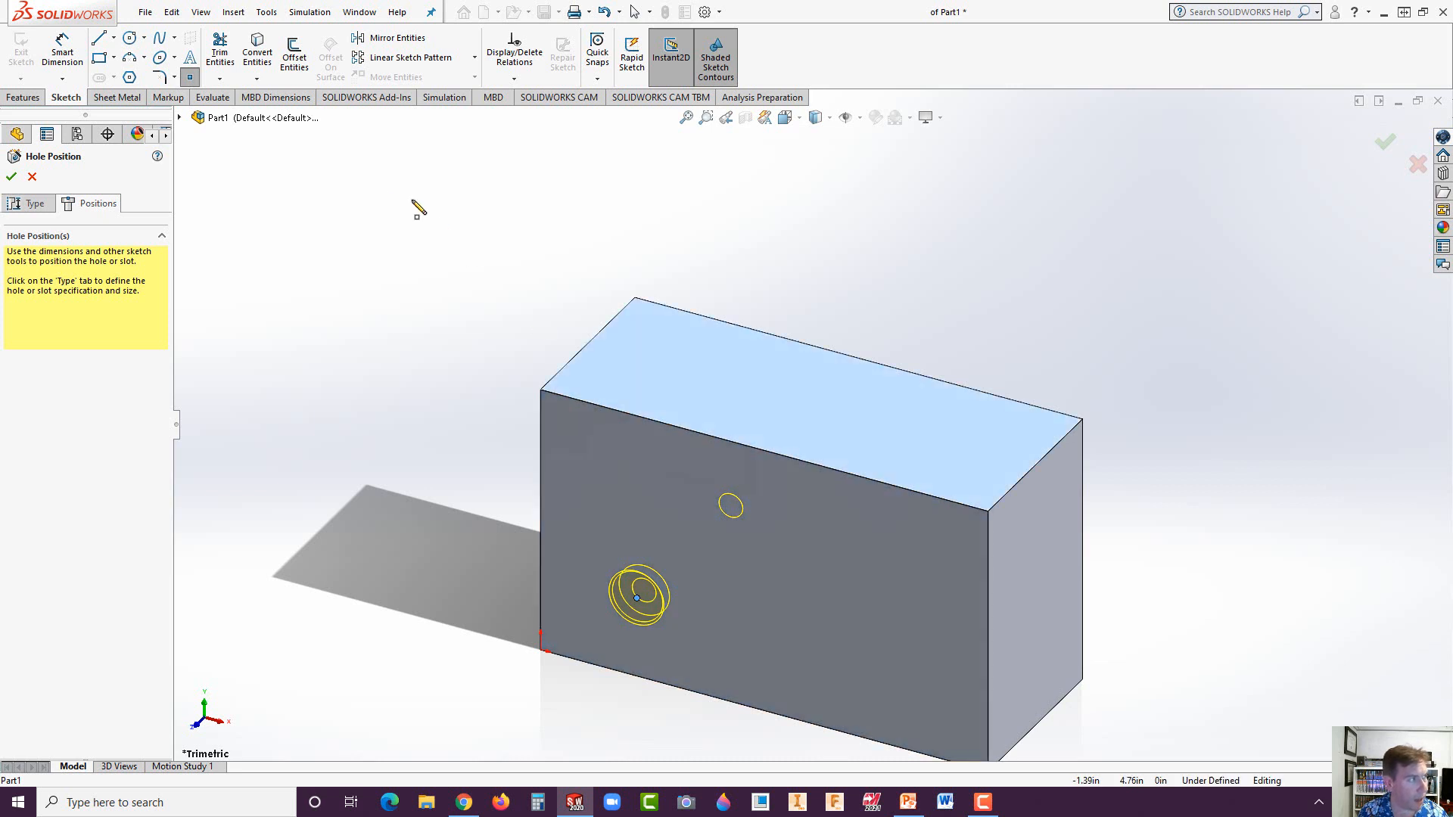
- Dimension the hole's center point 1.00 in from the front face's left vertical edge
left_click(64, 52)
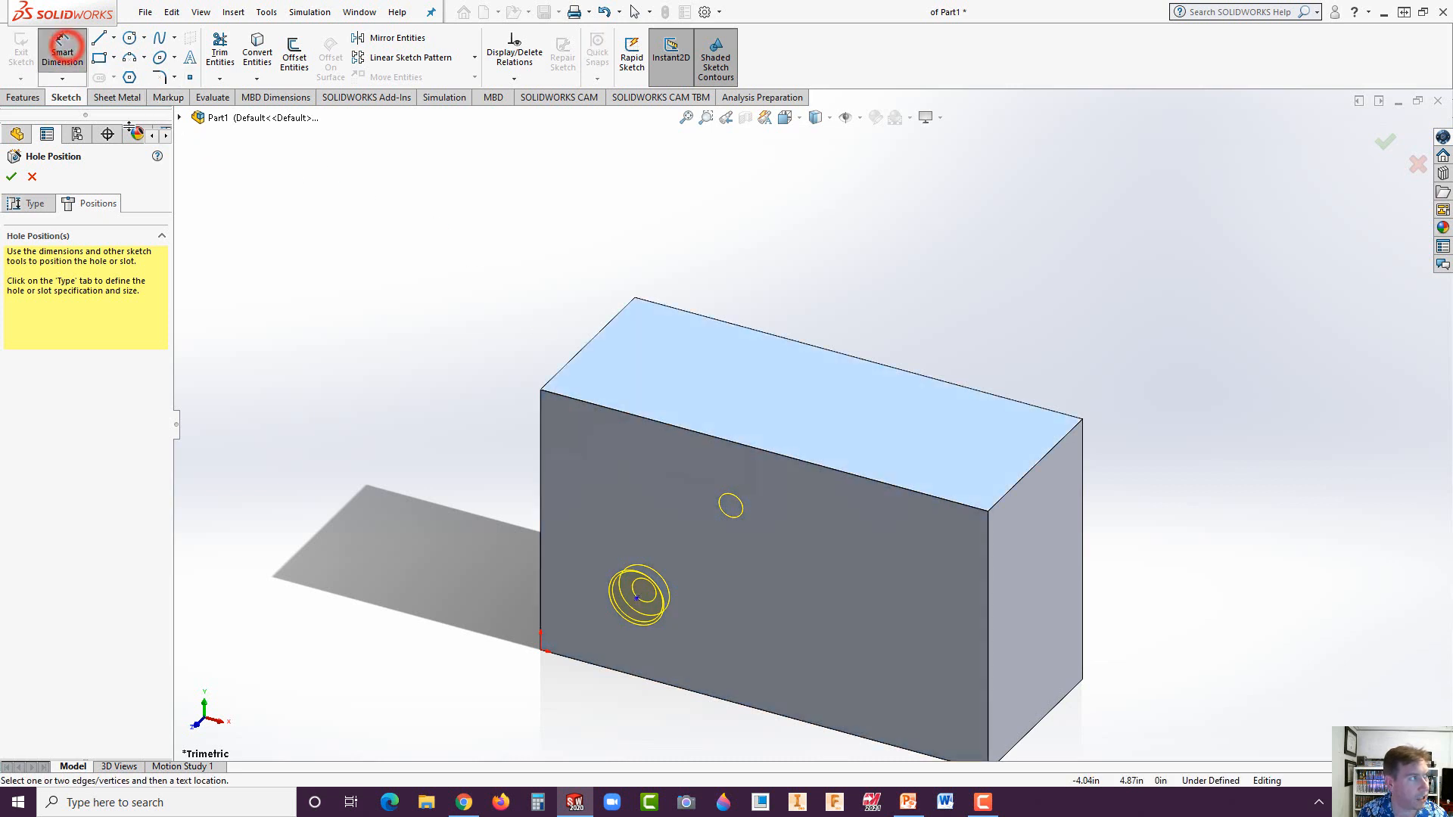
left_click(636, 601)
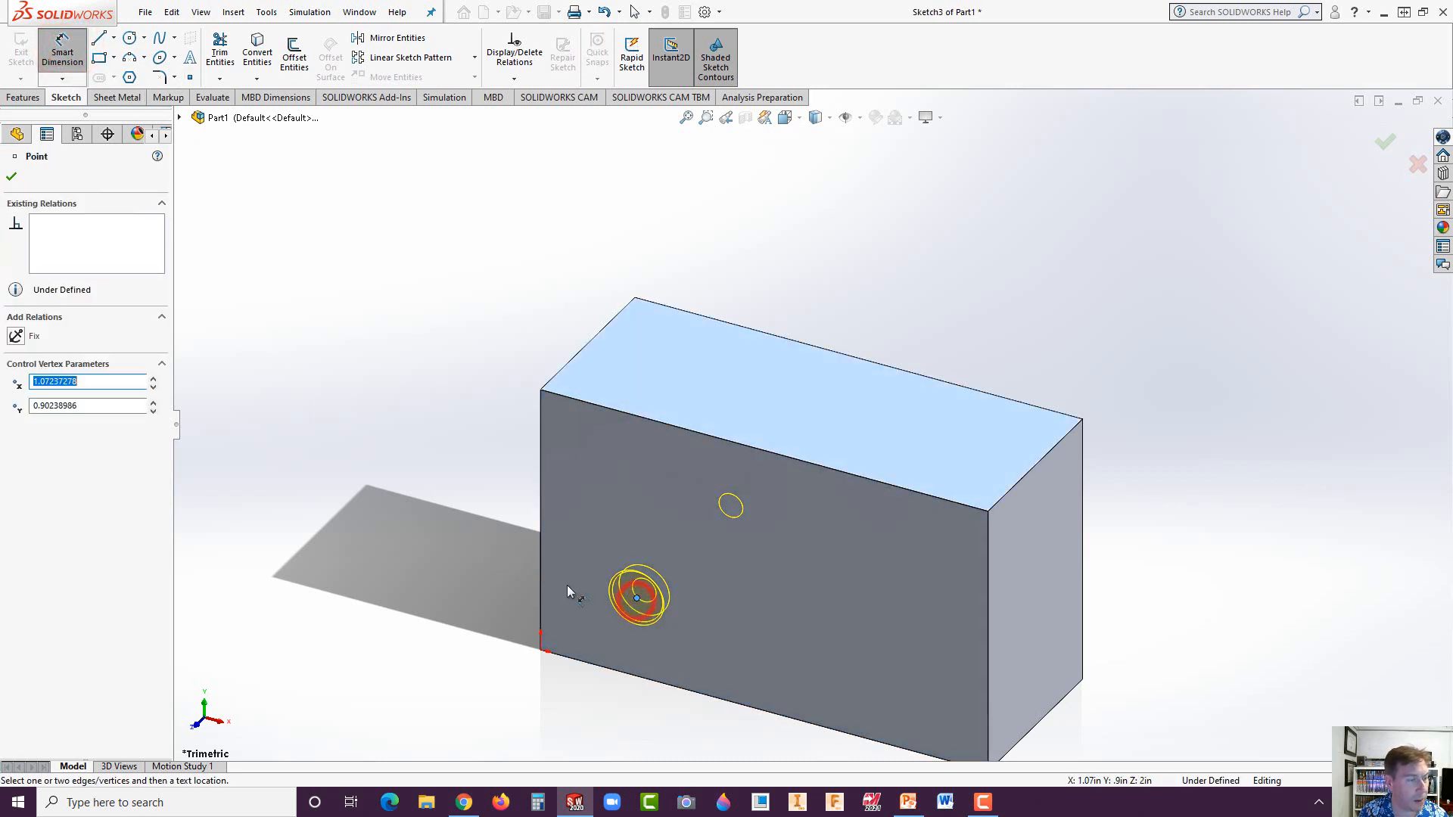
left_click(539, 575)
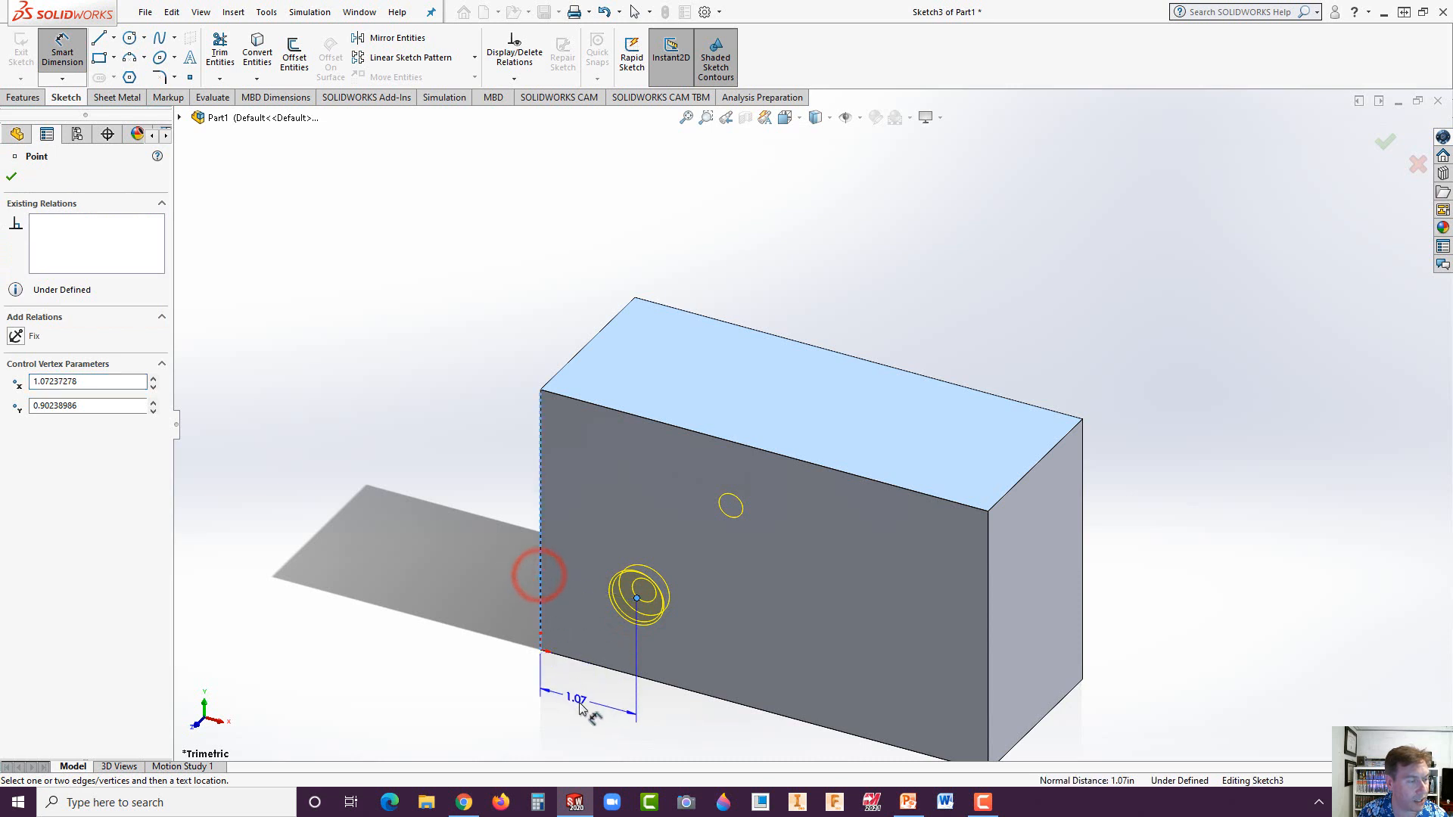
left_click(584, 705)
type("1.00in")
key("Return")
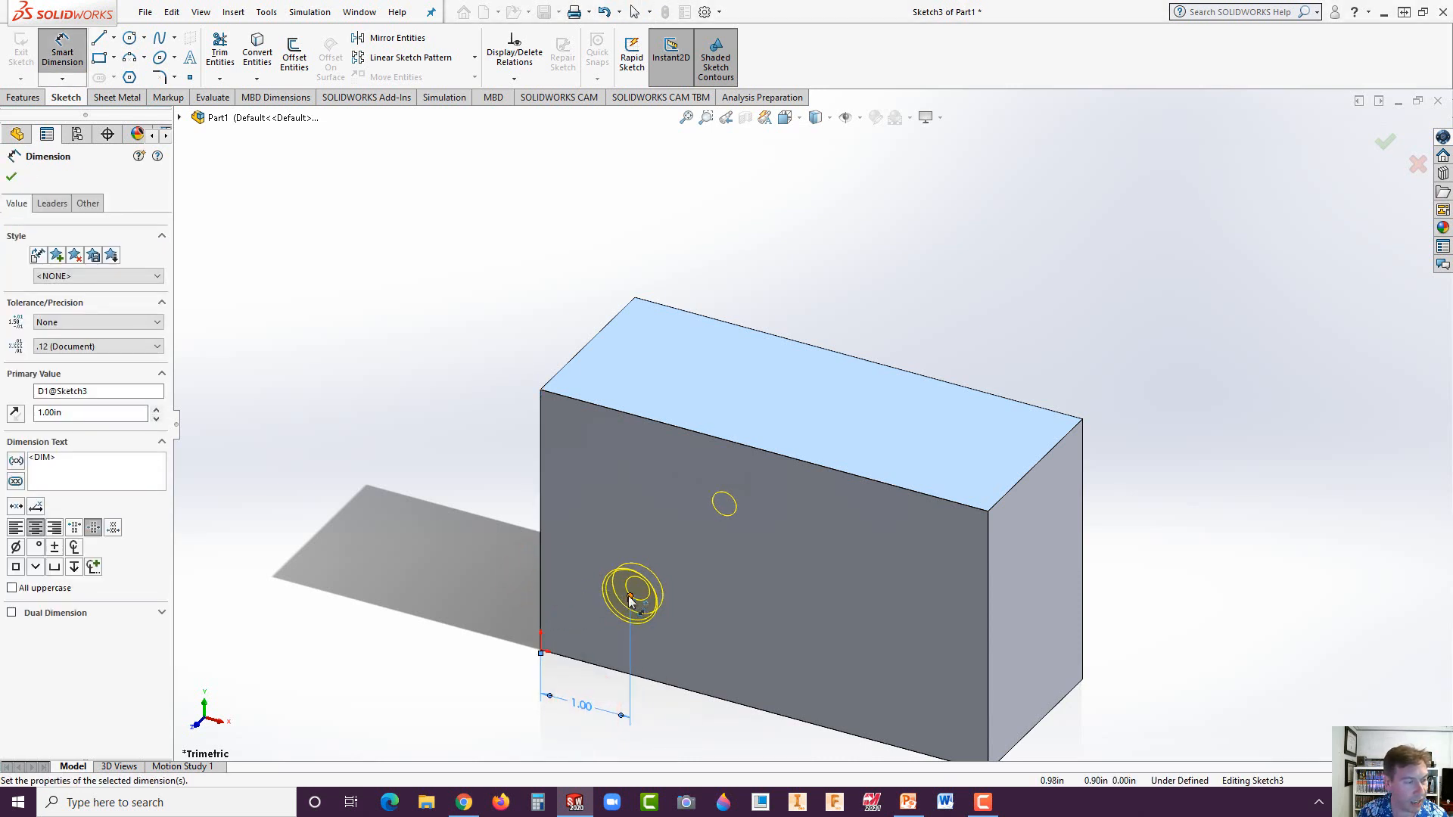
- Dimension the hole's center point 1 in above the front face's lower edge, and finish the counterbore hole
left_click(630, 599)
left_click(606, 672)
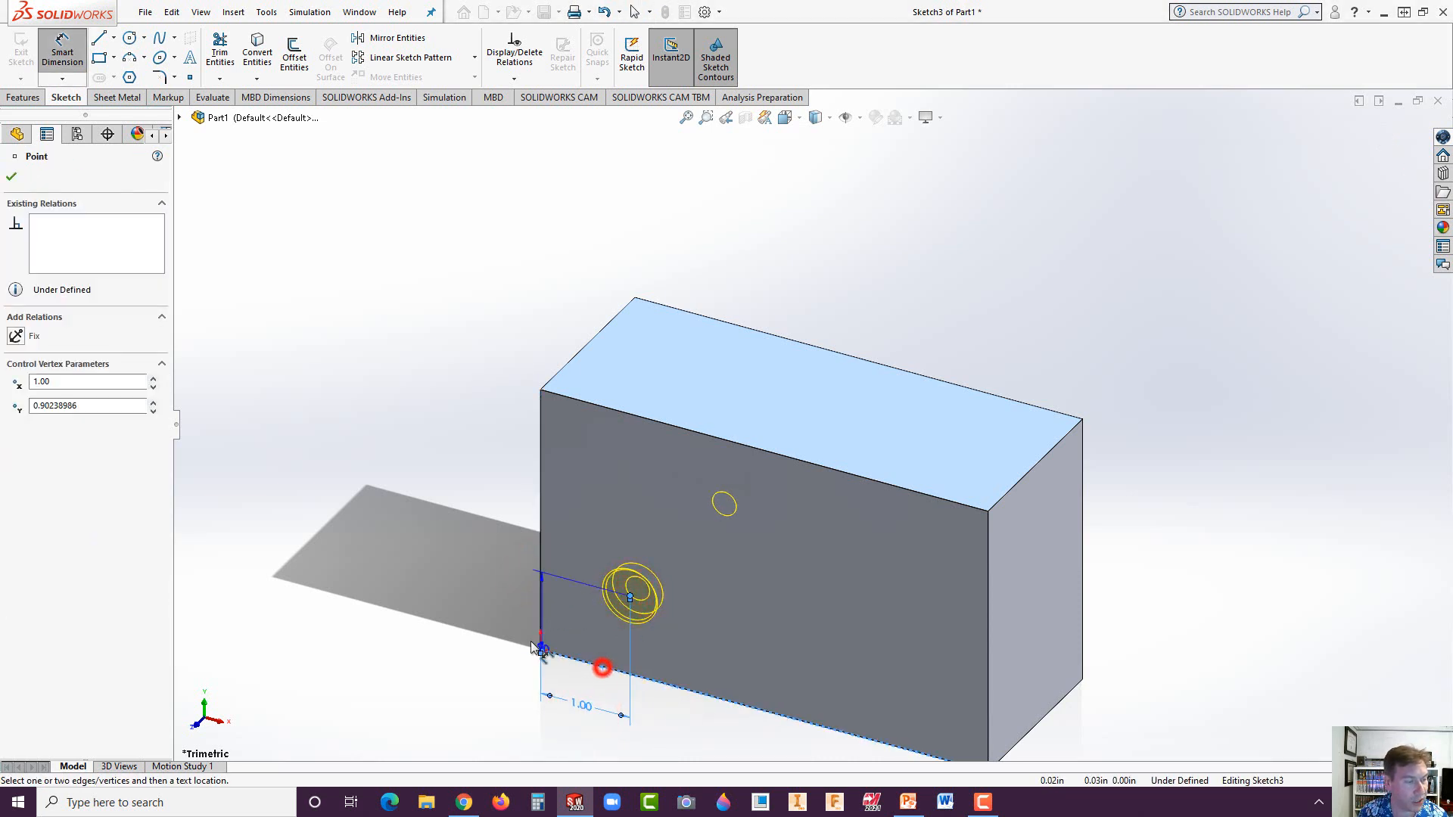
left_click(487, 597)
type("1")
key("Return")
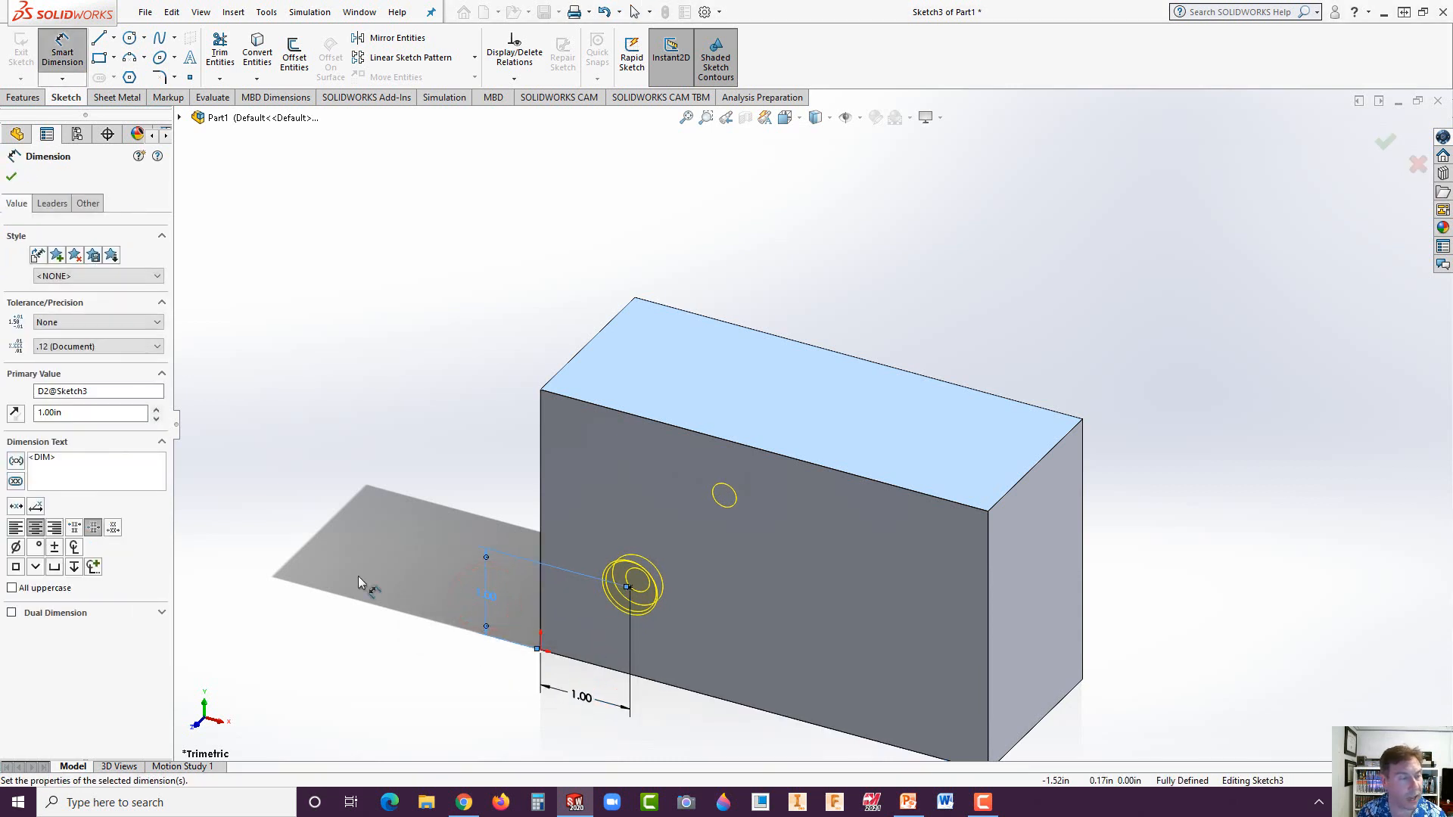
left_click(11, 175)
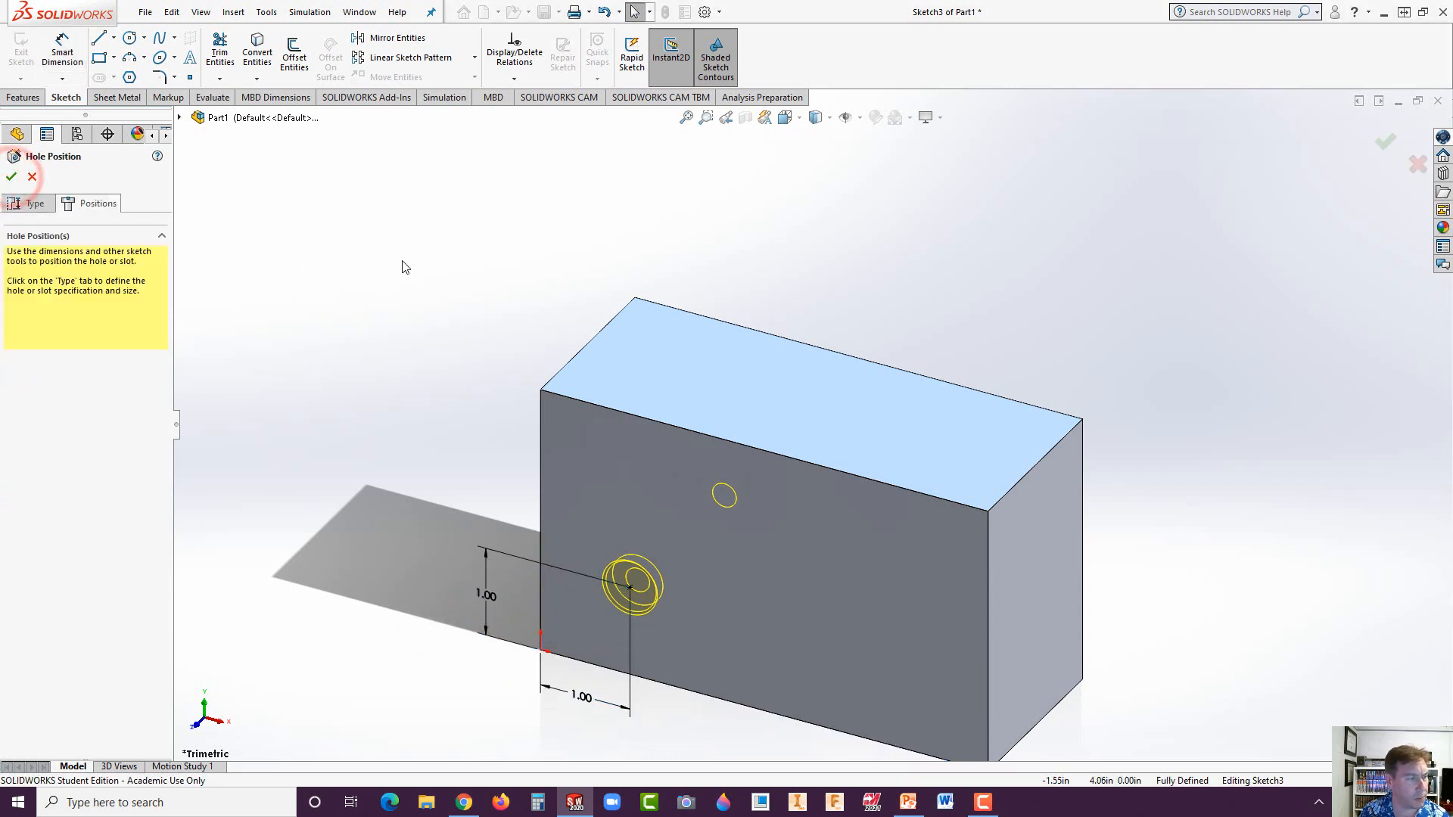
left_click(11, 176)
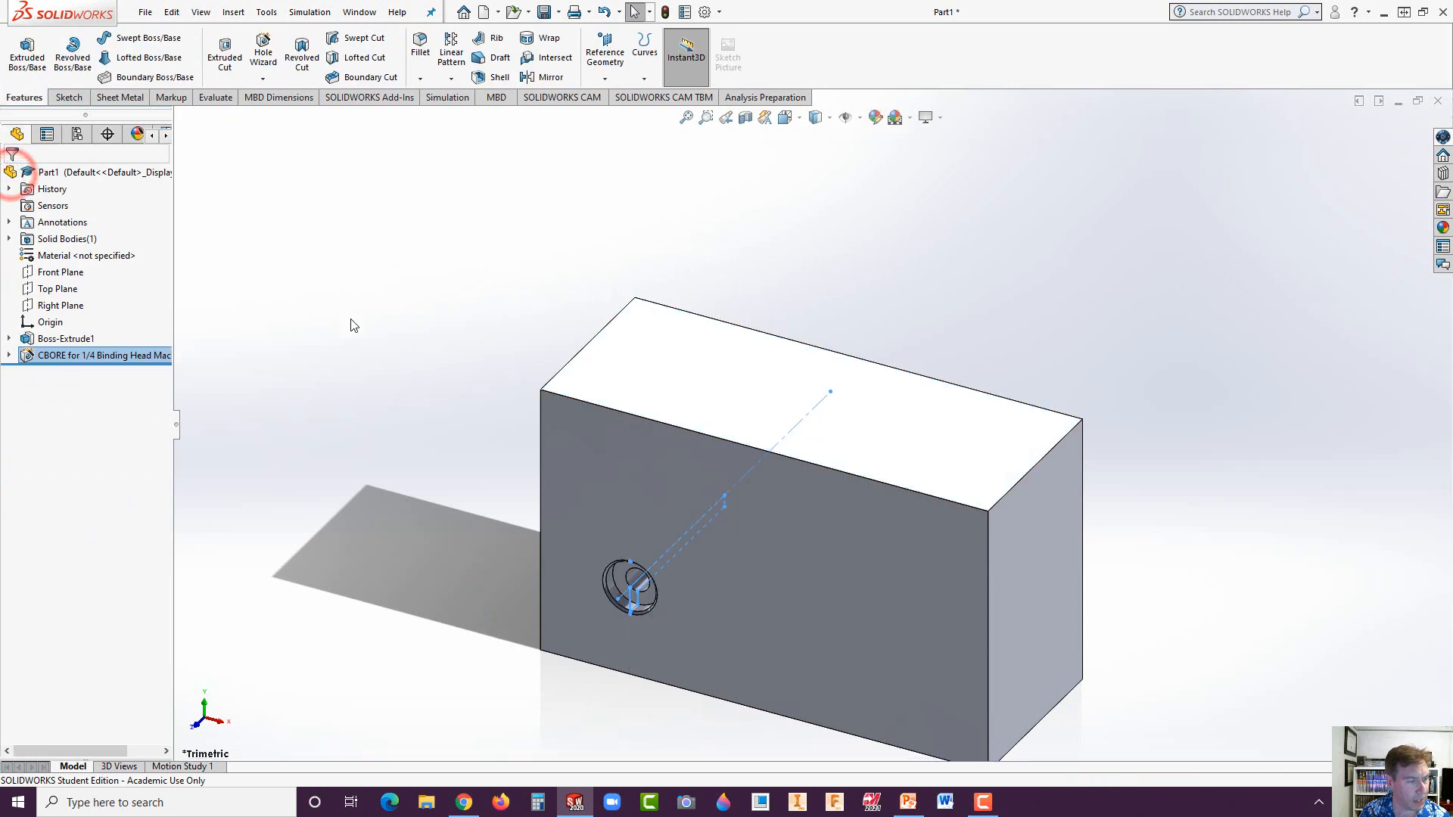
left_click(351, 319)
- Examine the finished box and its counterbored hole from several angles
scroll(679, 550, "down", 5)
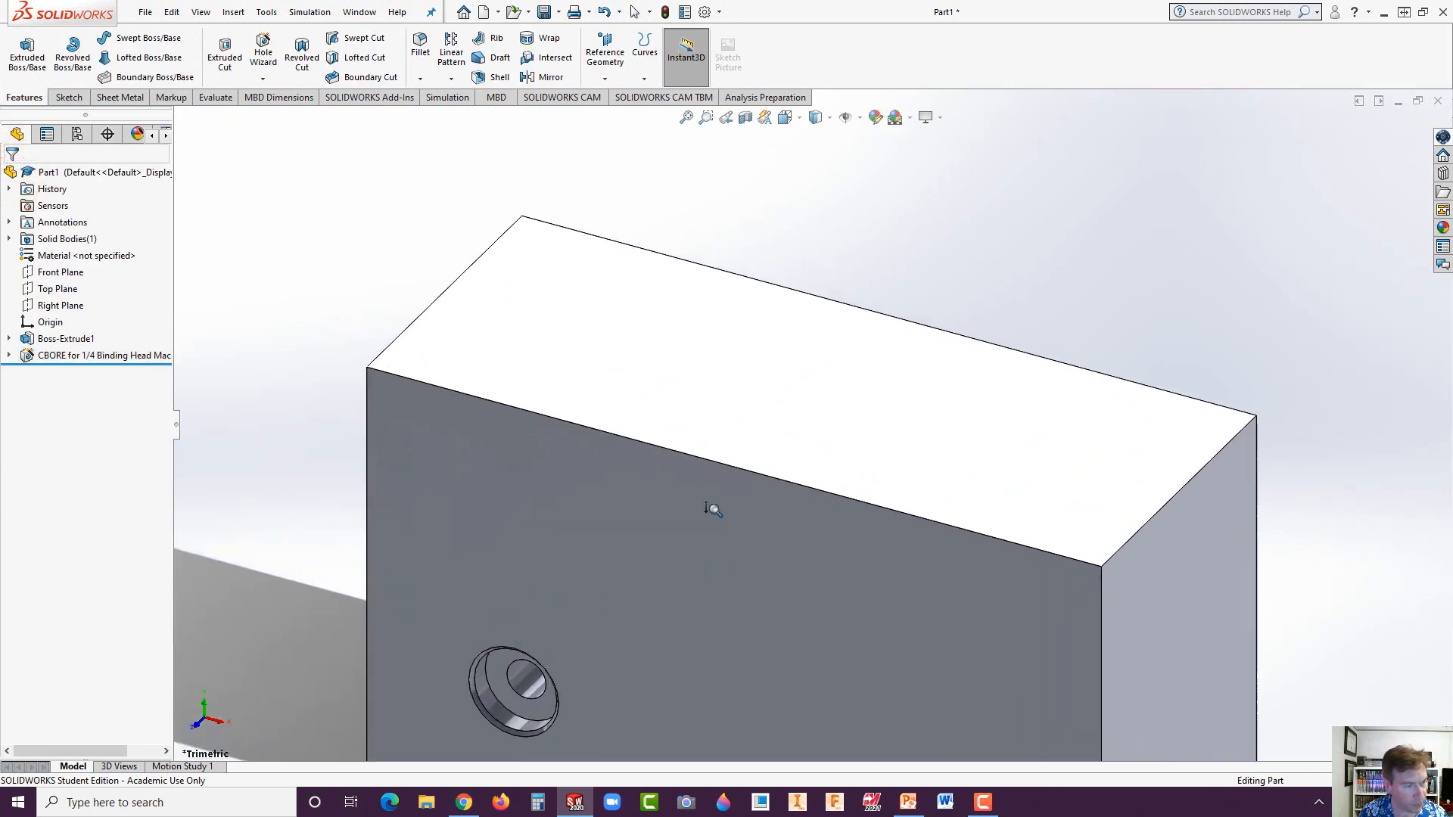
scroll(679, 551, "up", 5)
middle_click_drag(709, 597, 716, 470)
scroll(716, 469, "up", 1)
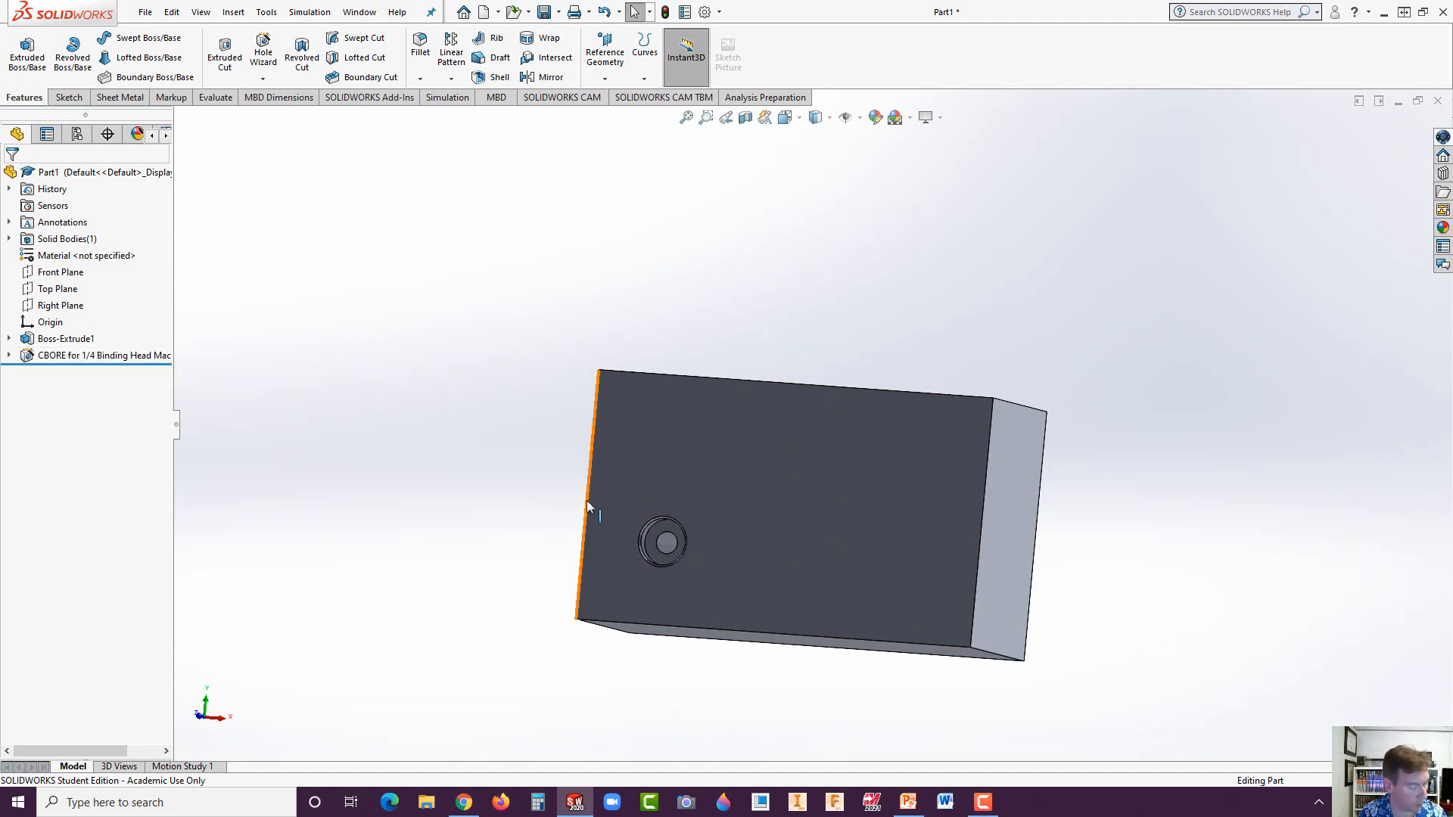
scroll(643, 499, "up", 3)
scroll(791, 479, "down", 1)
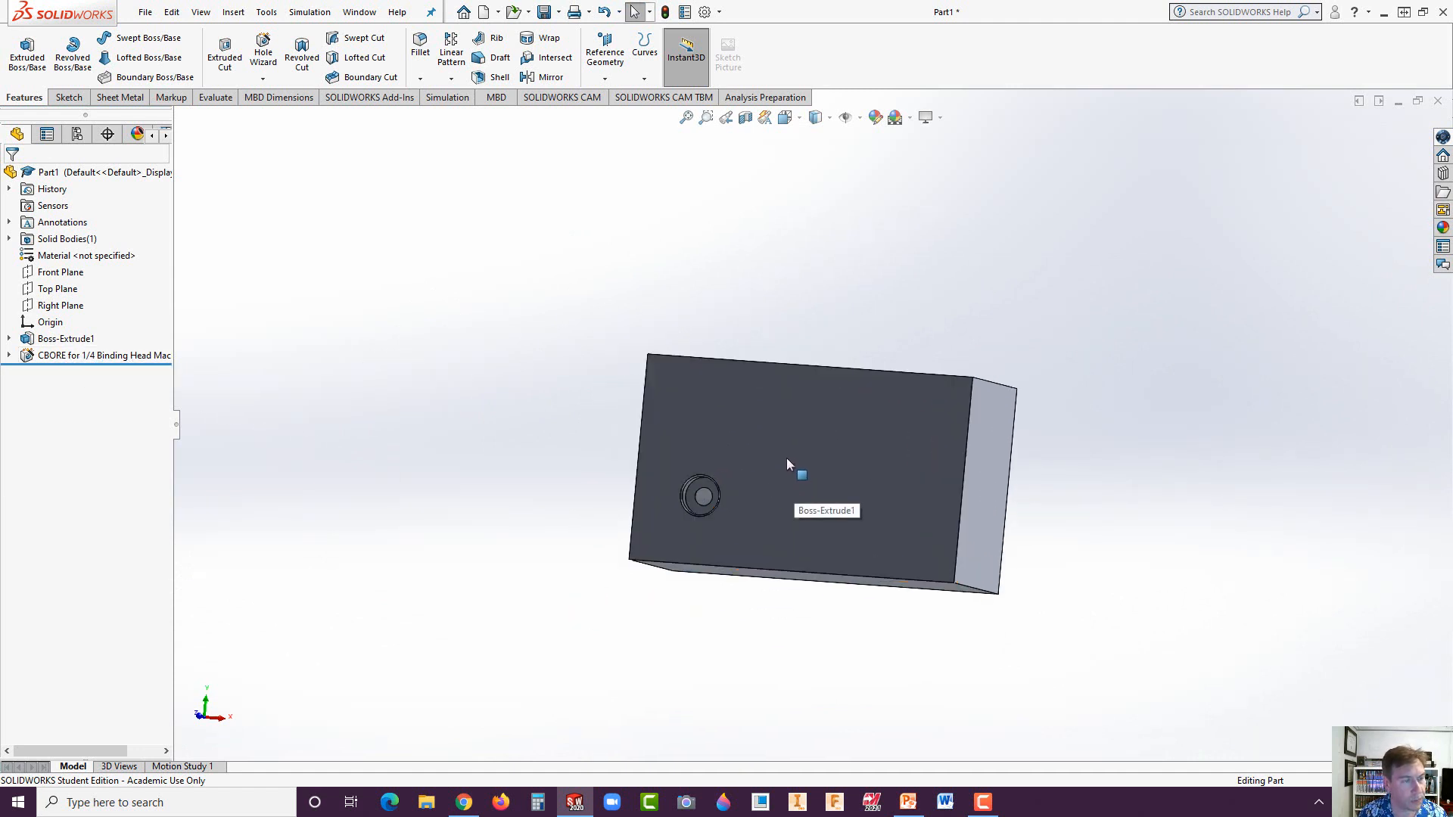
middle_click_drag(787, 457, 757, 555)
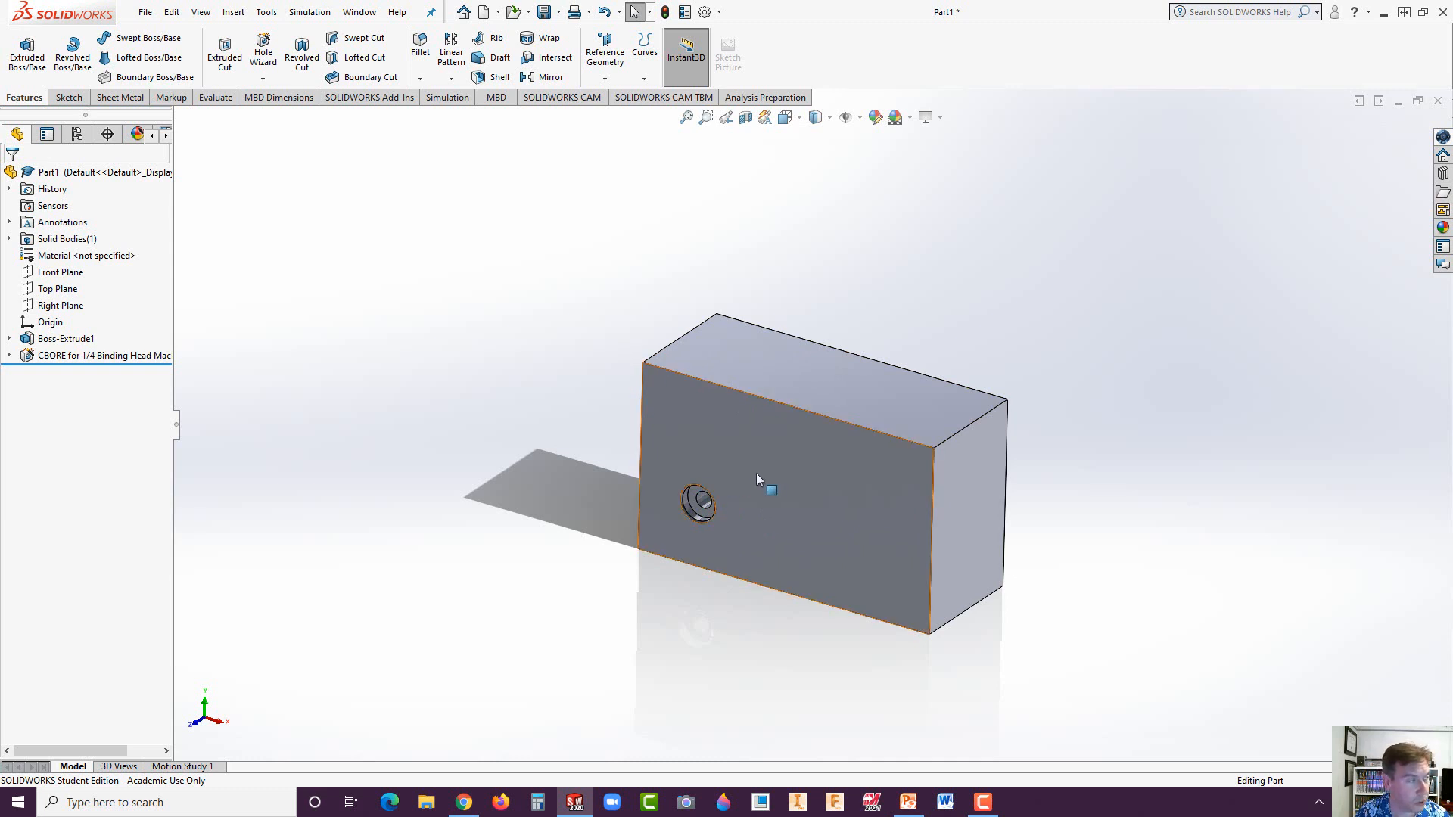
- Add a part configuration named SUPER_SMALL with its use in the bill of materials enabled
left_click(78, 137)
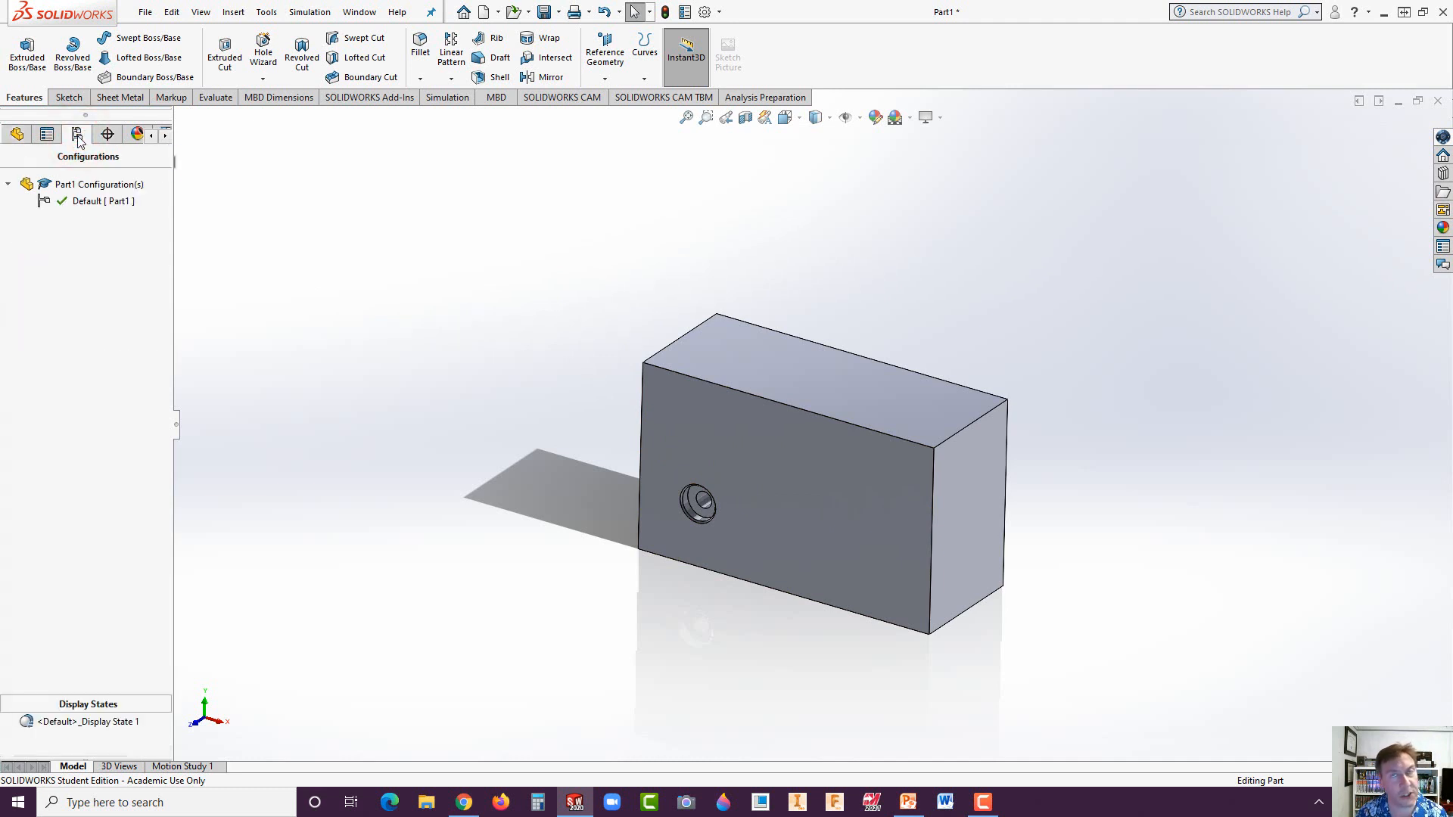
right_click(72, 184)
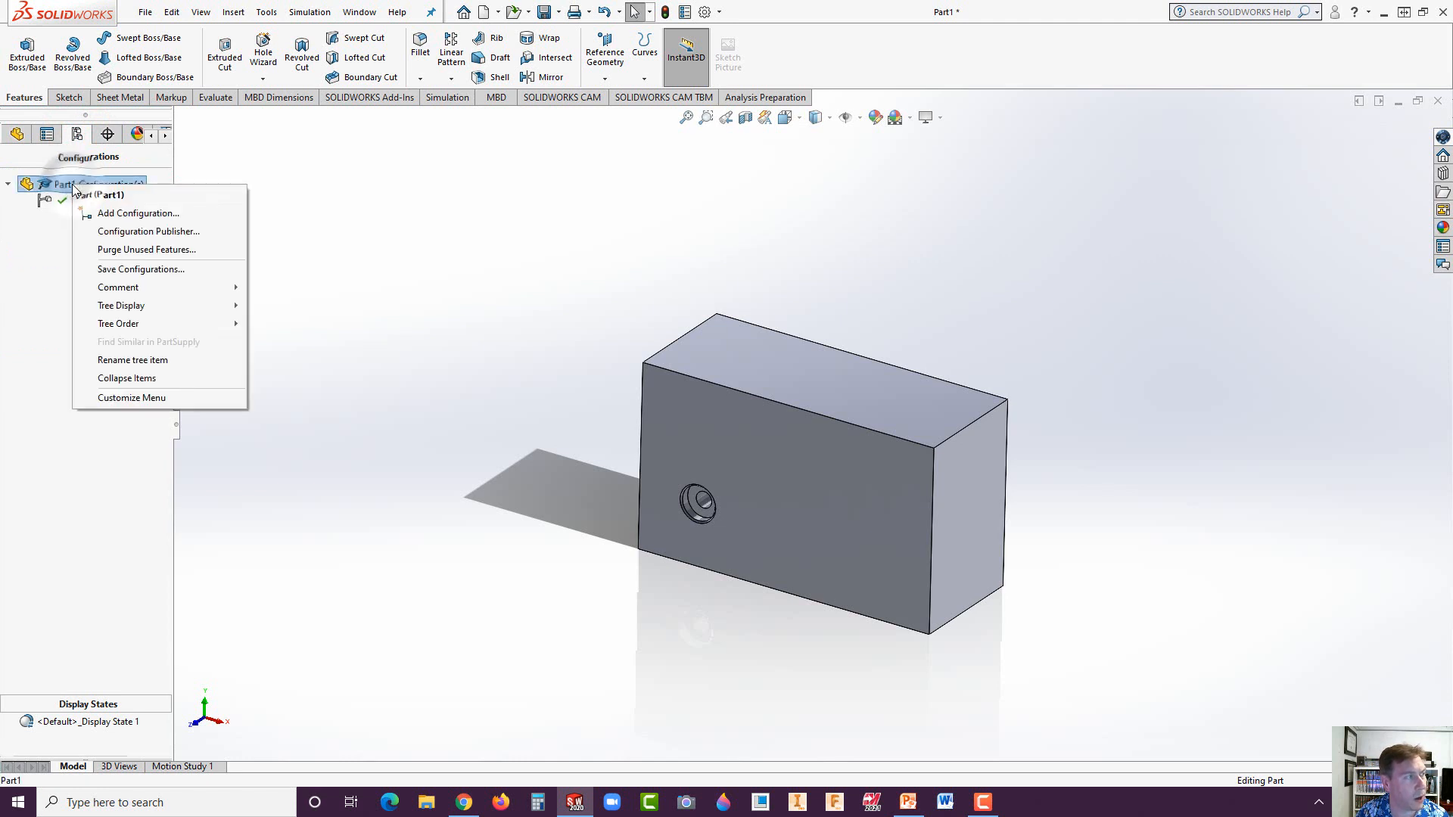
left_click(119, 213)
left_click(36, 237)
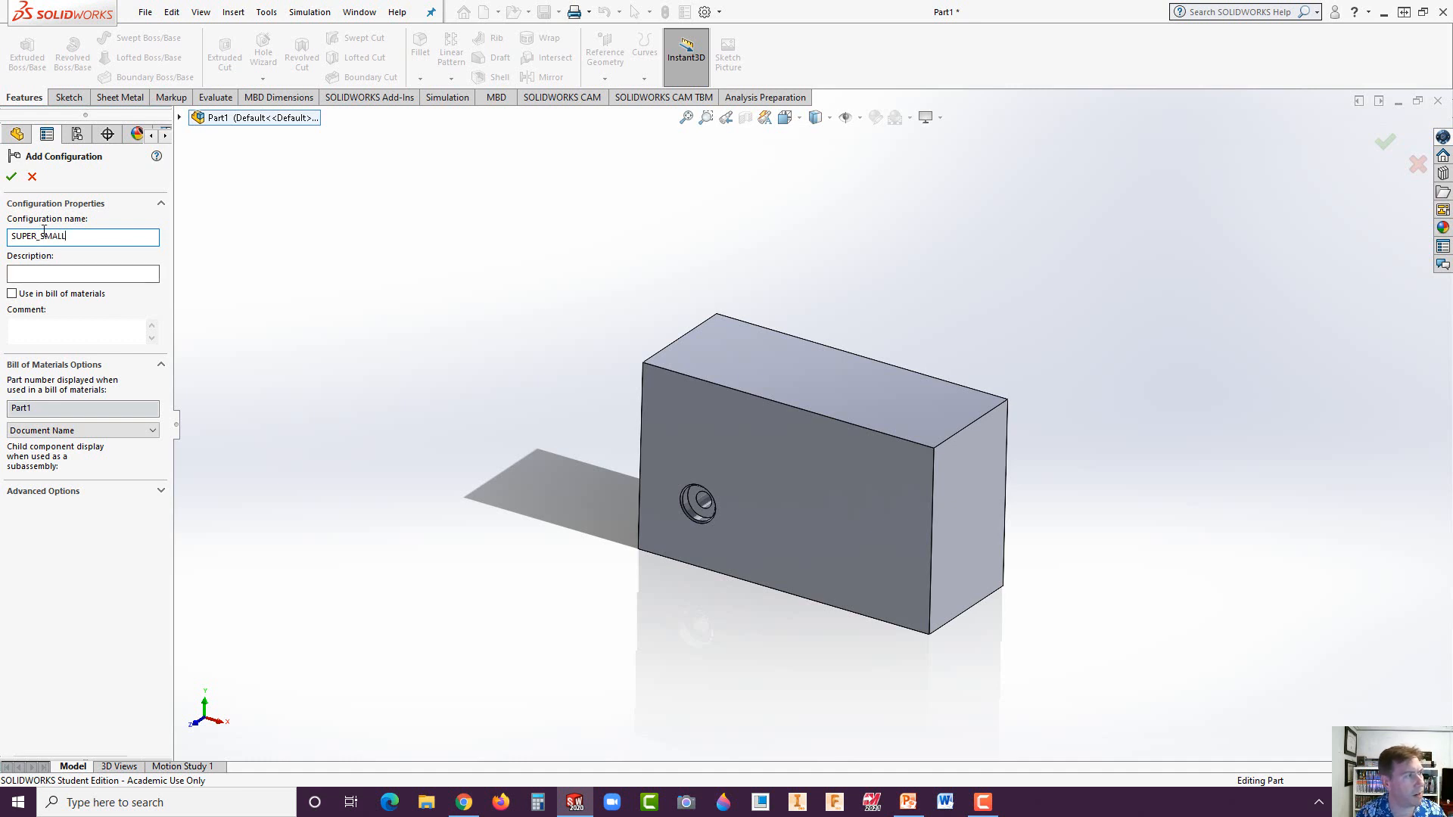
left_click(39, 276)
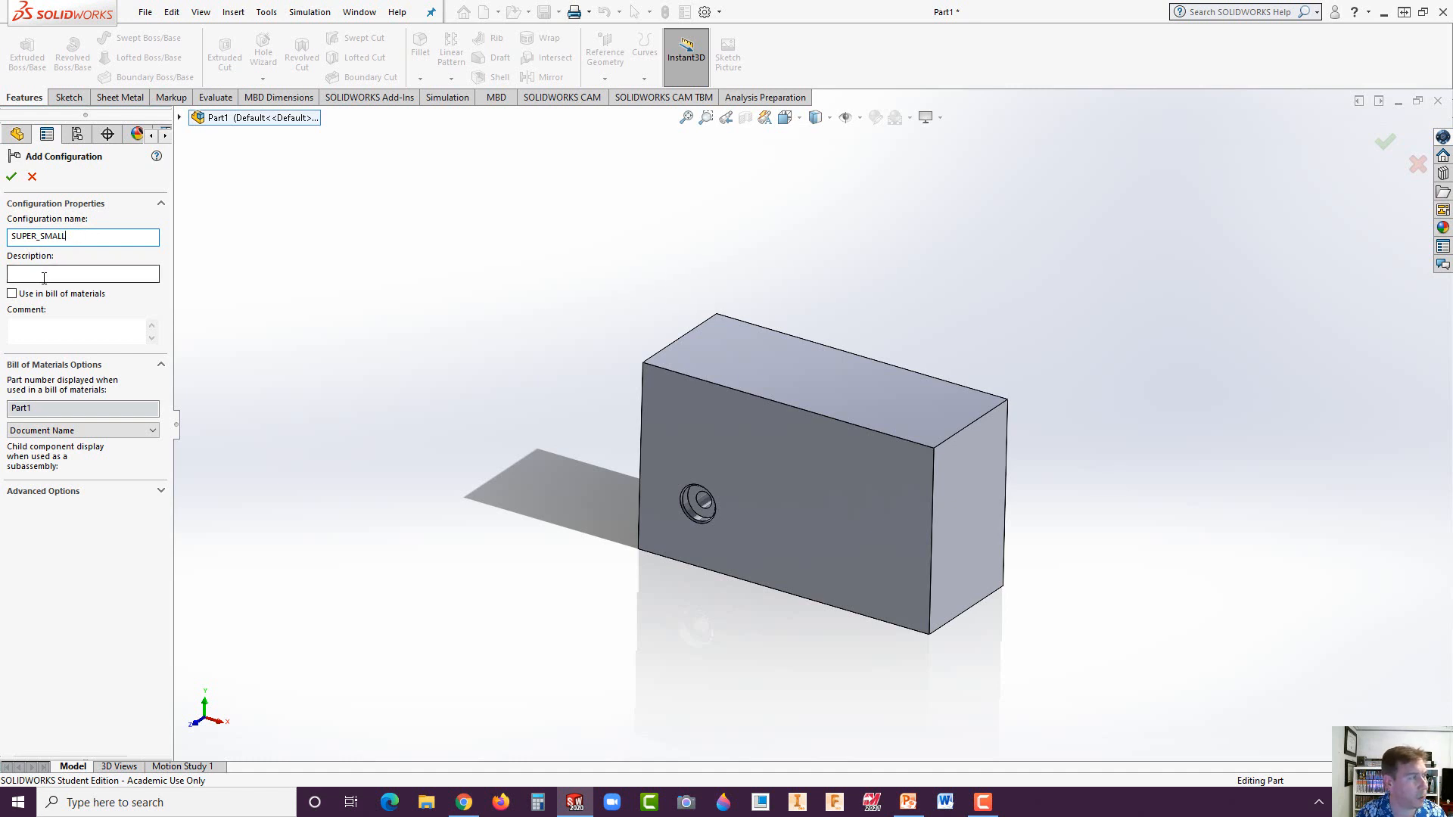
left_click(12, 293)
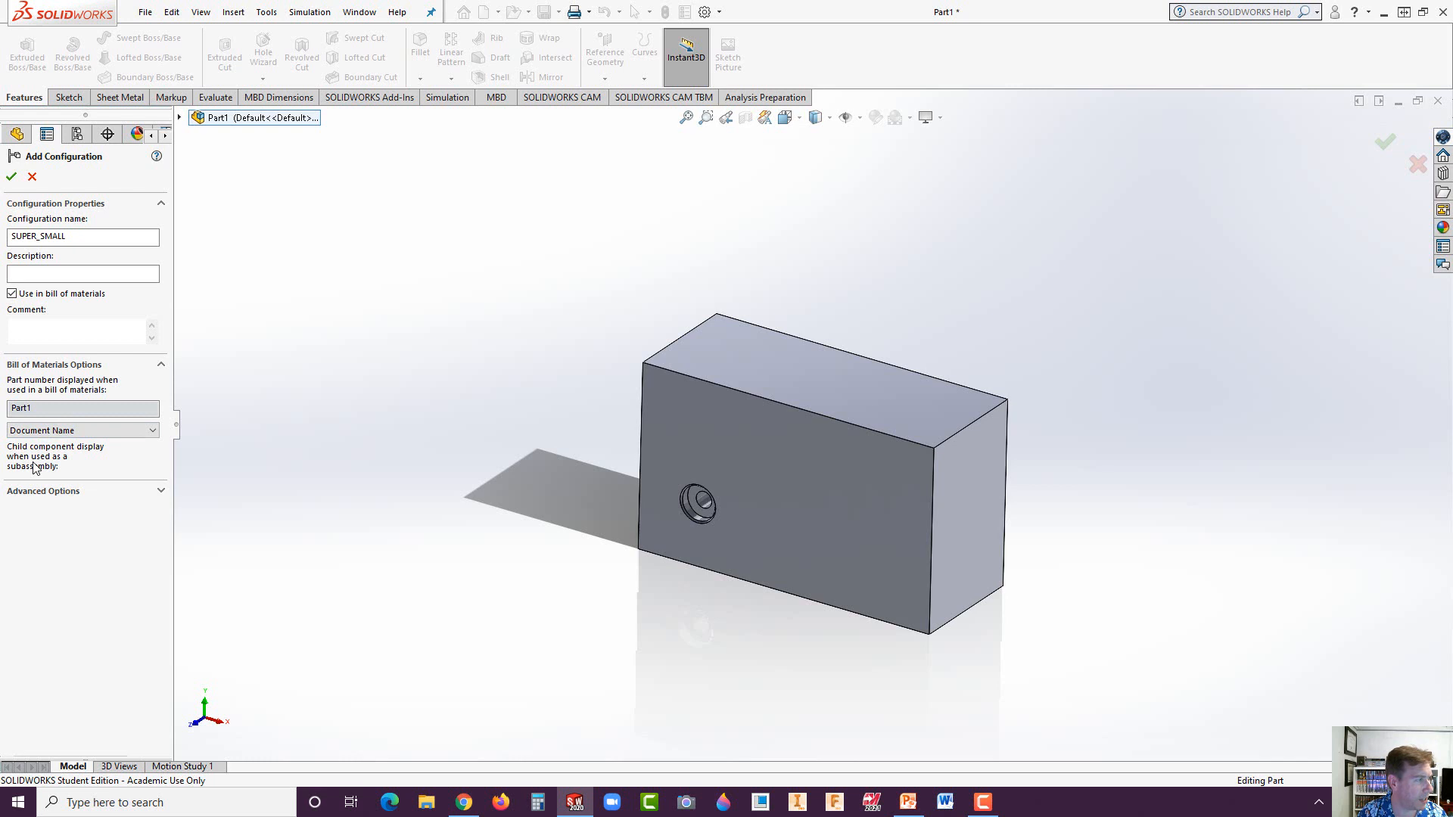
left_click(11, 180)
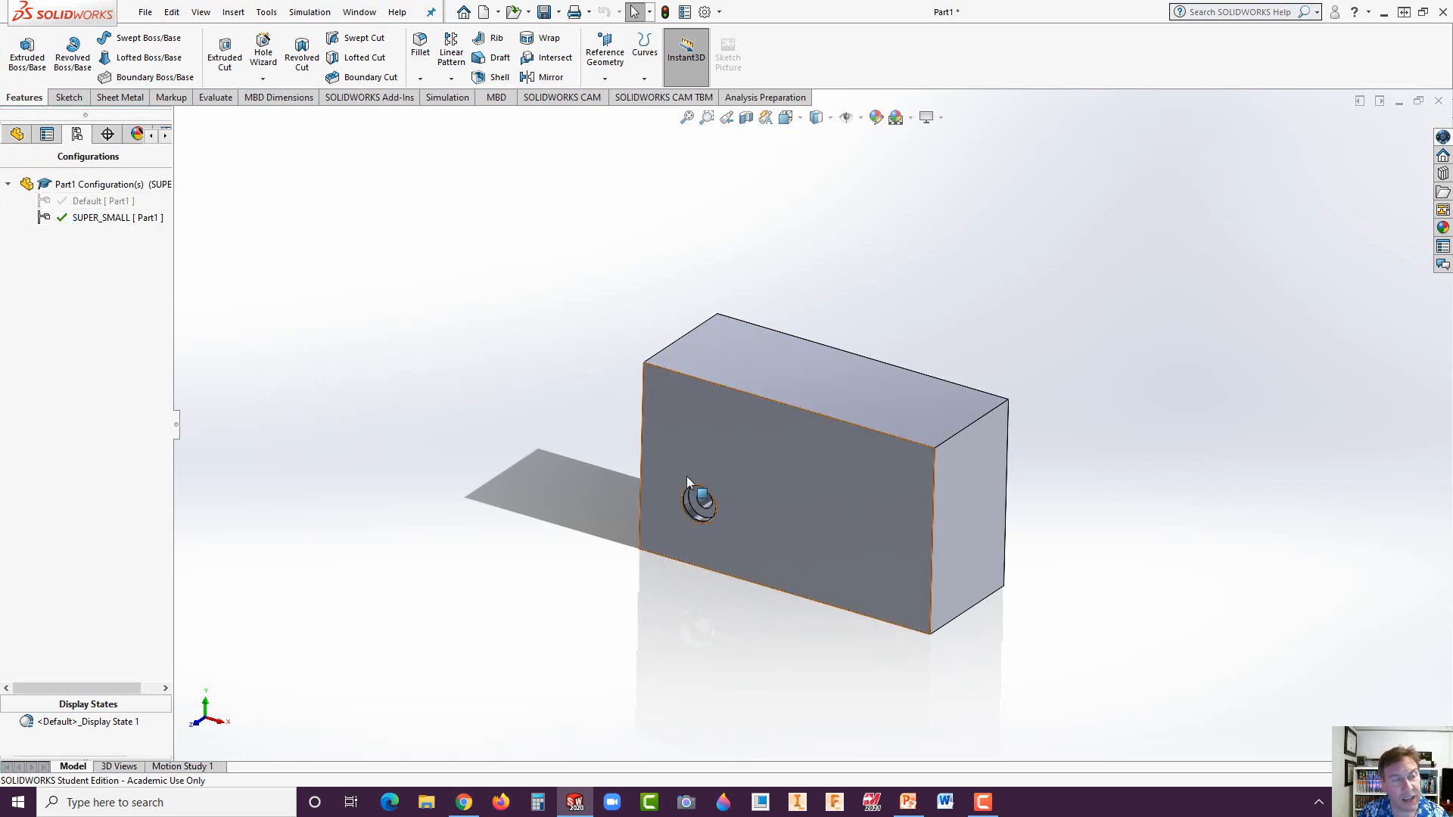
- Set the box's 5.00 in width to 3 in, applied to the SUPER_SMALL configuration only
double_click(792, 466)
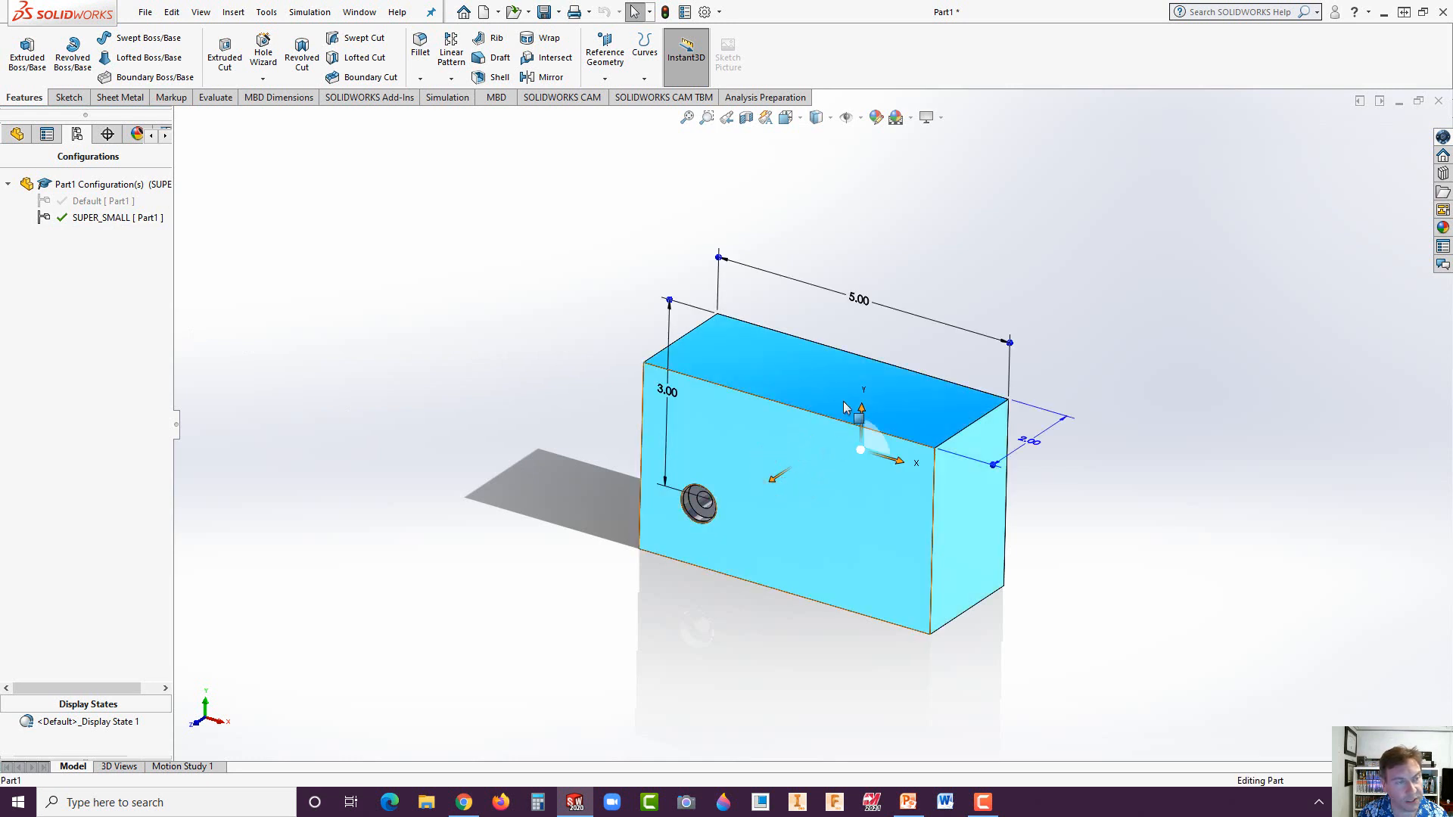
left_click(859, 300)
left_click(858, 299)
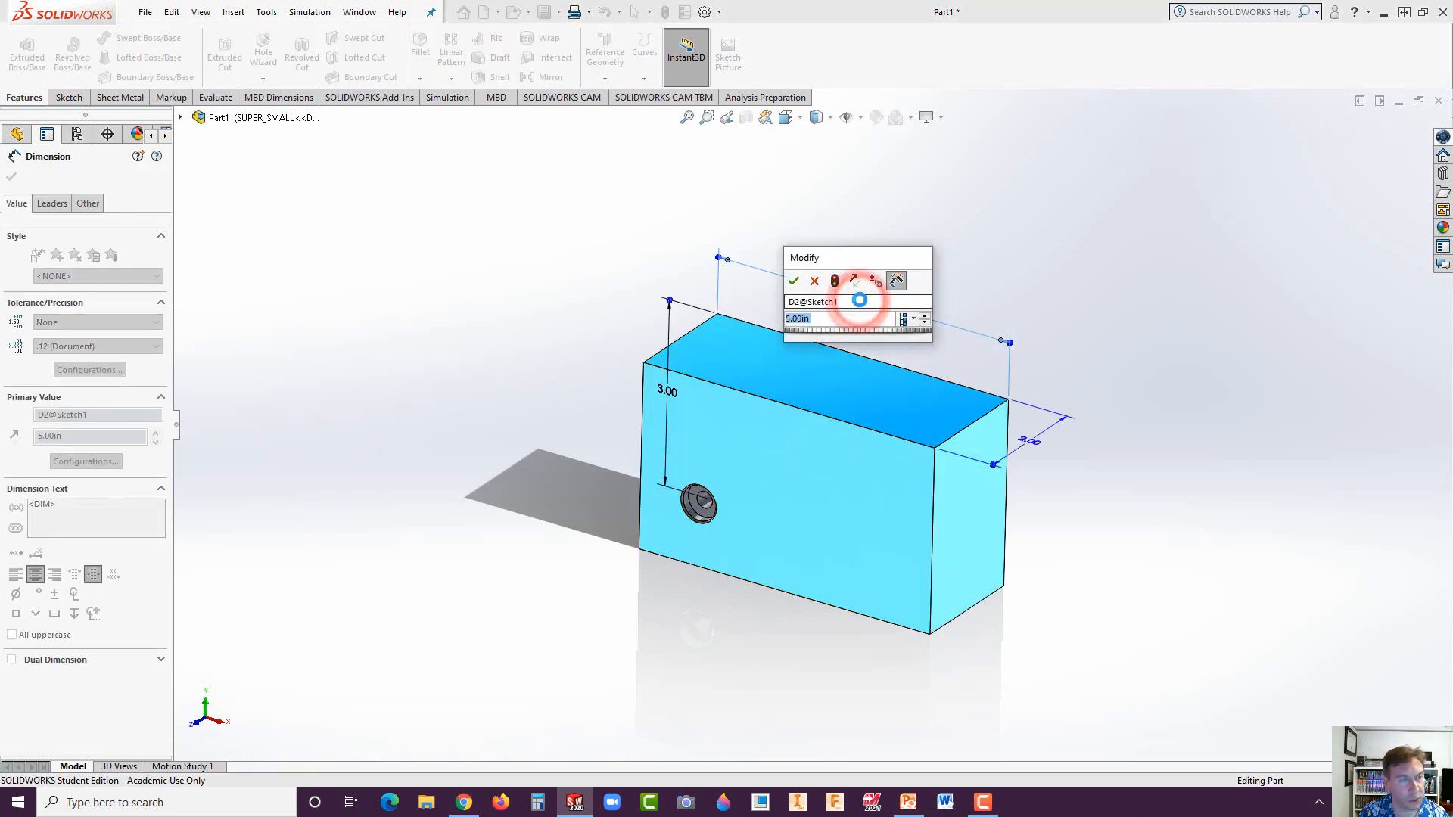
type("3")
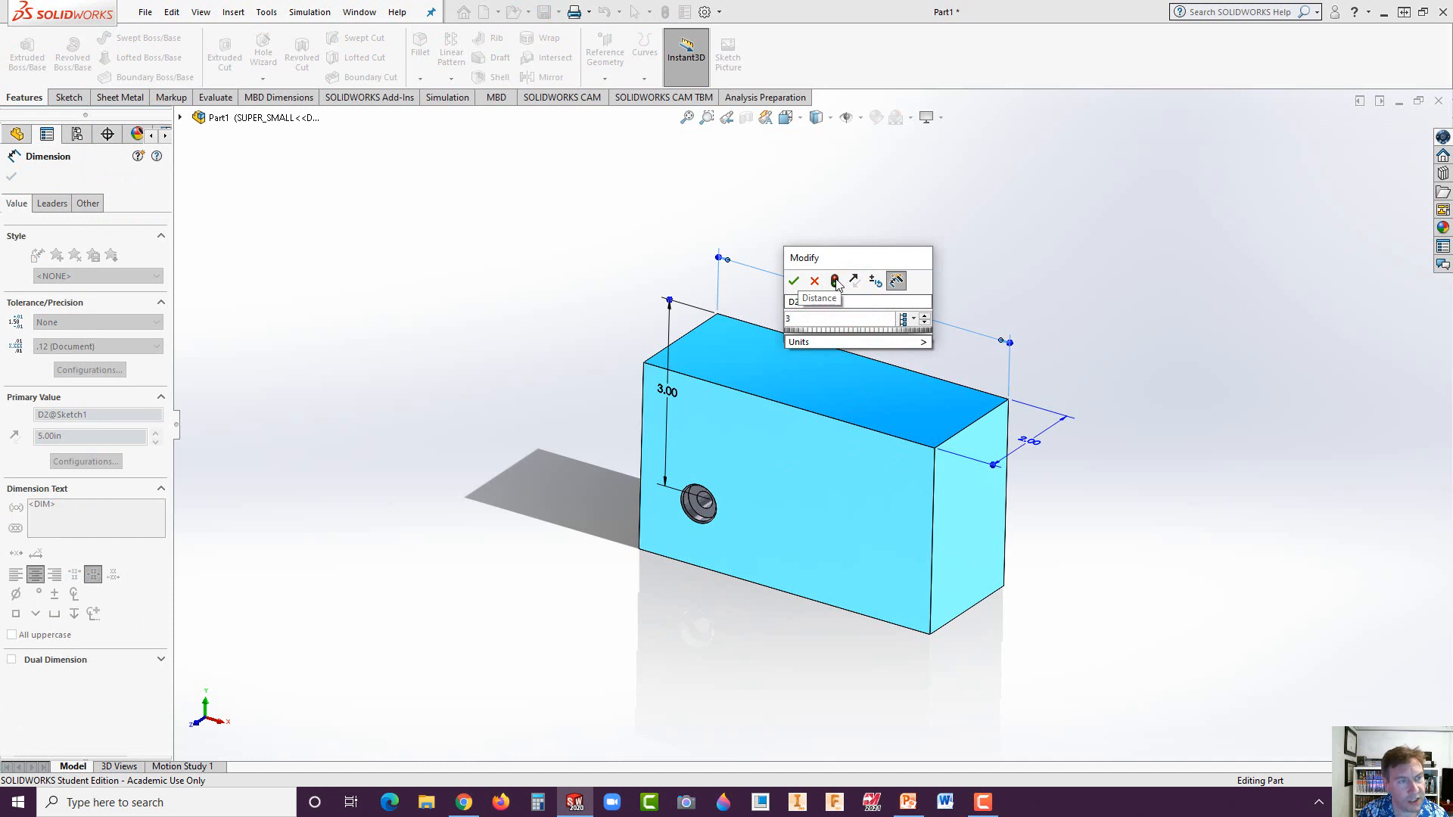
left_click(834, 281)
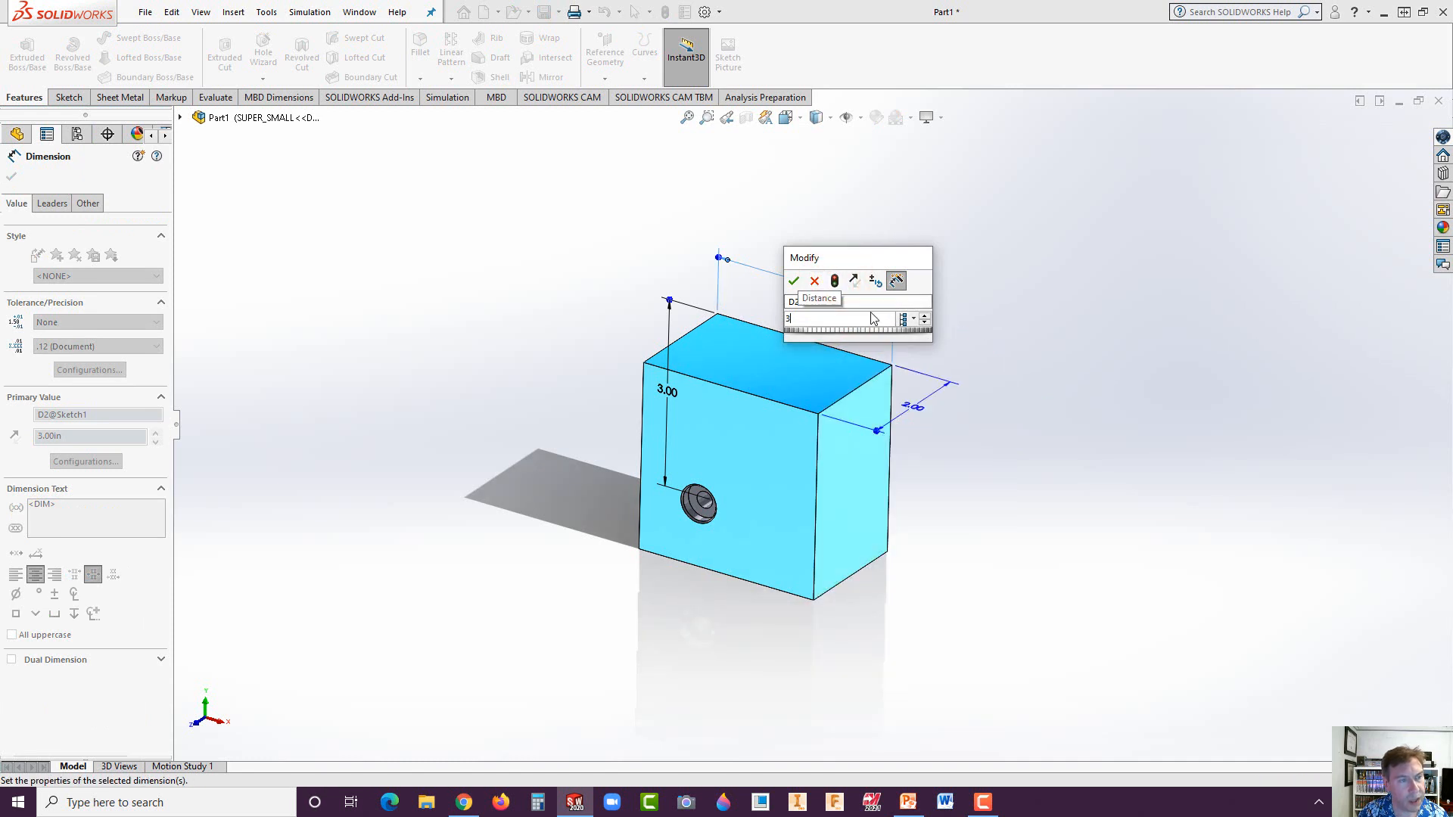
left_click(913, 321)
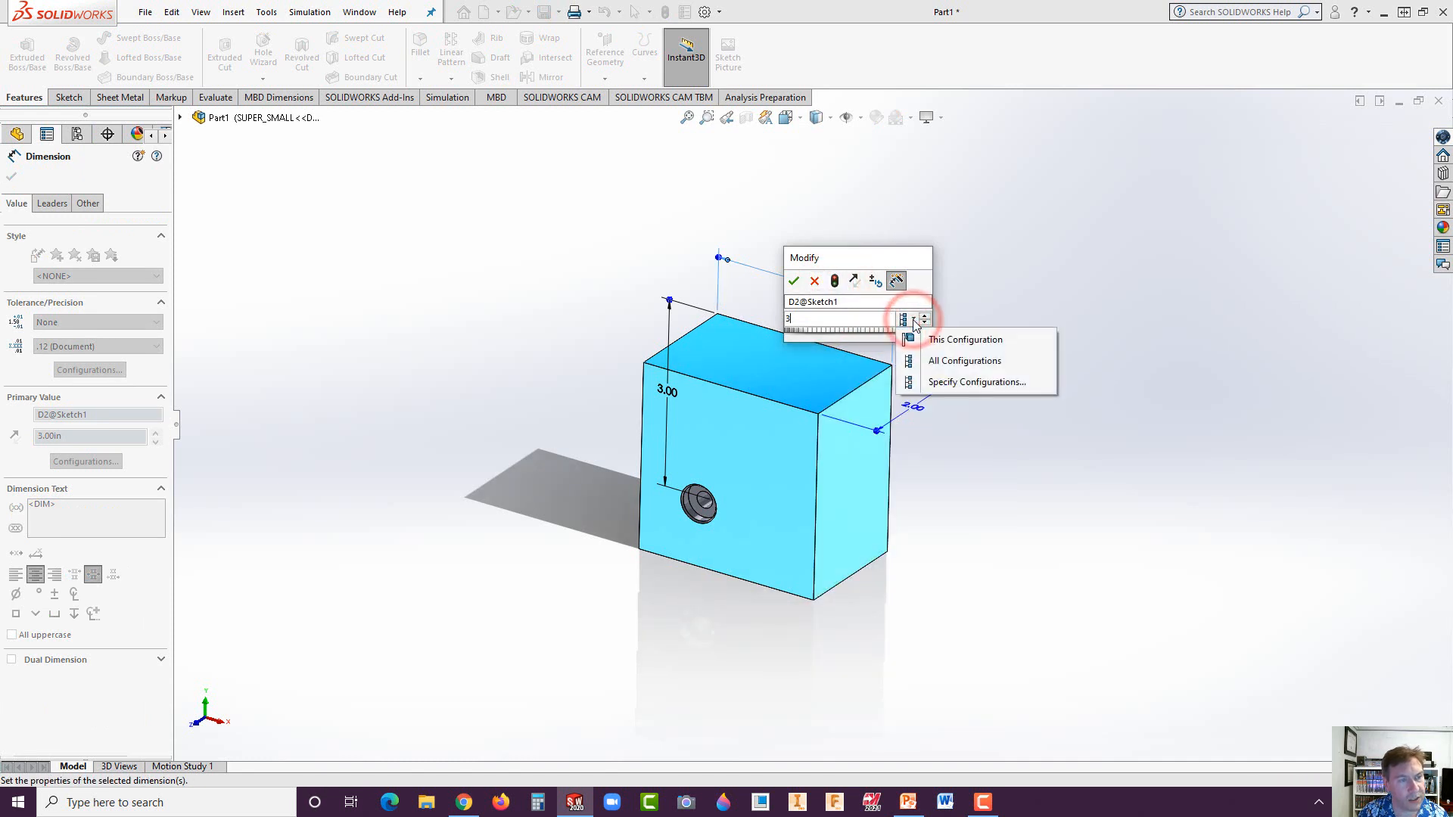
left_click(911, 342)
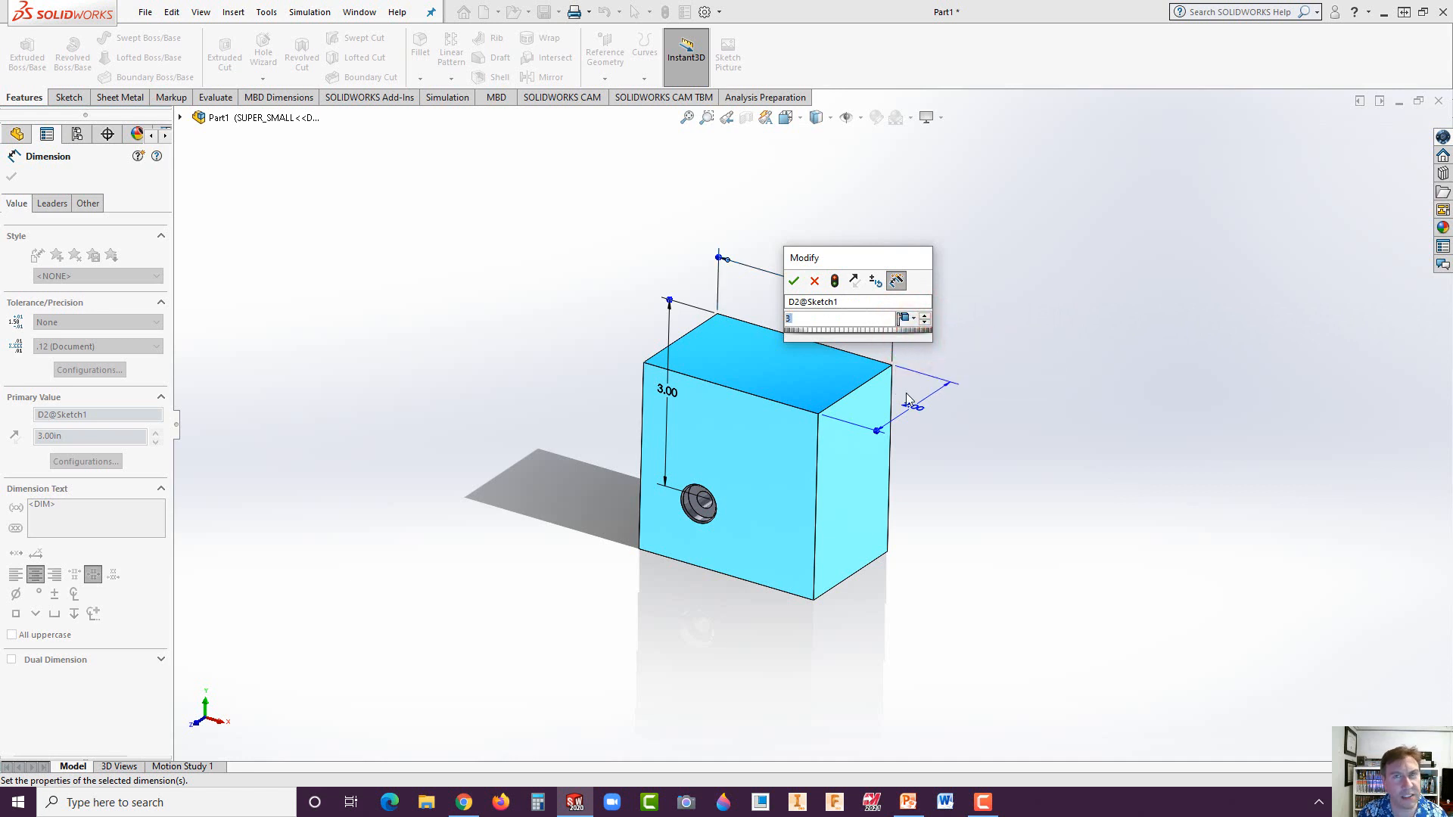
left_click(793, 284)
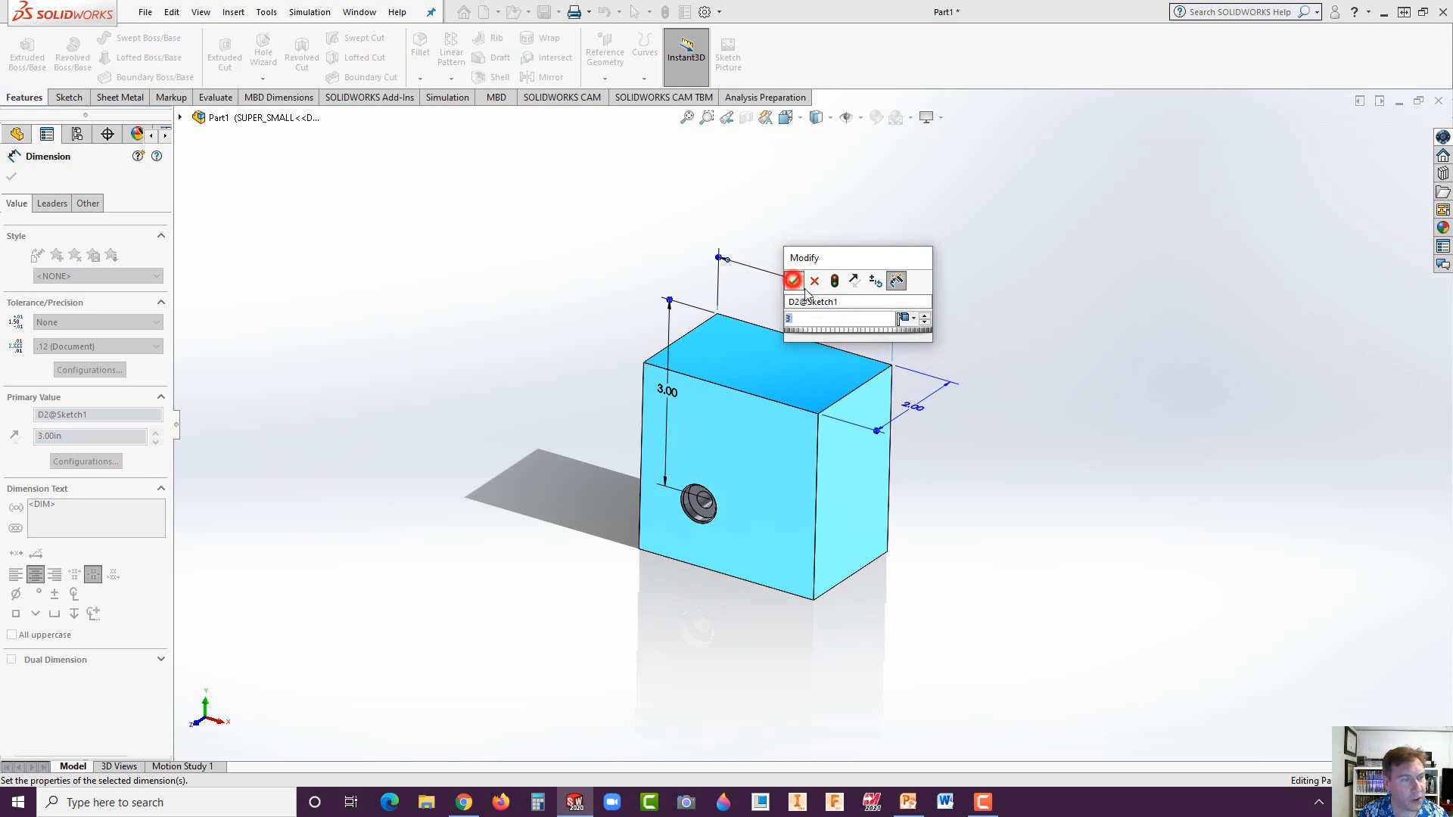
left_click(486, 619)
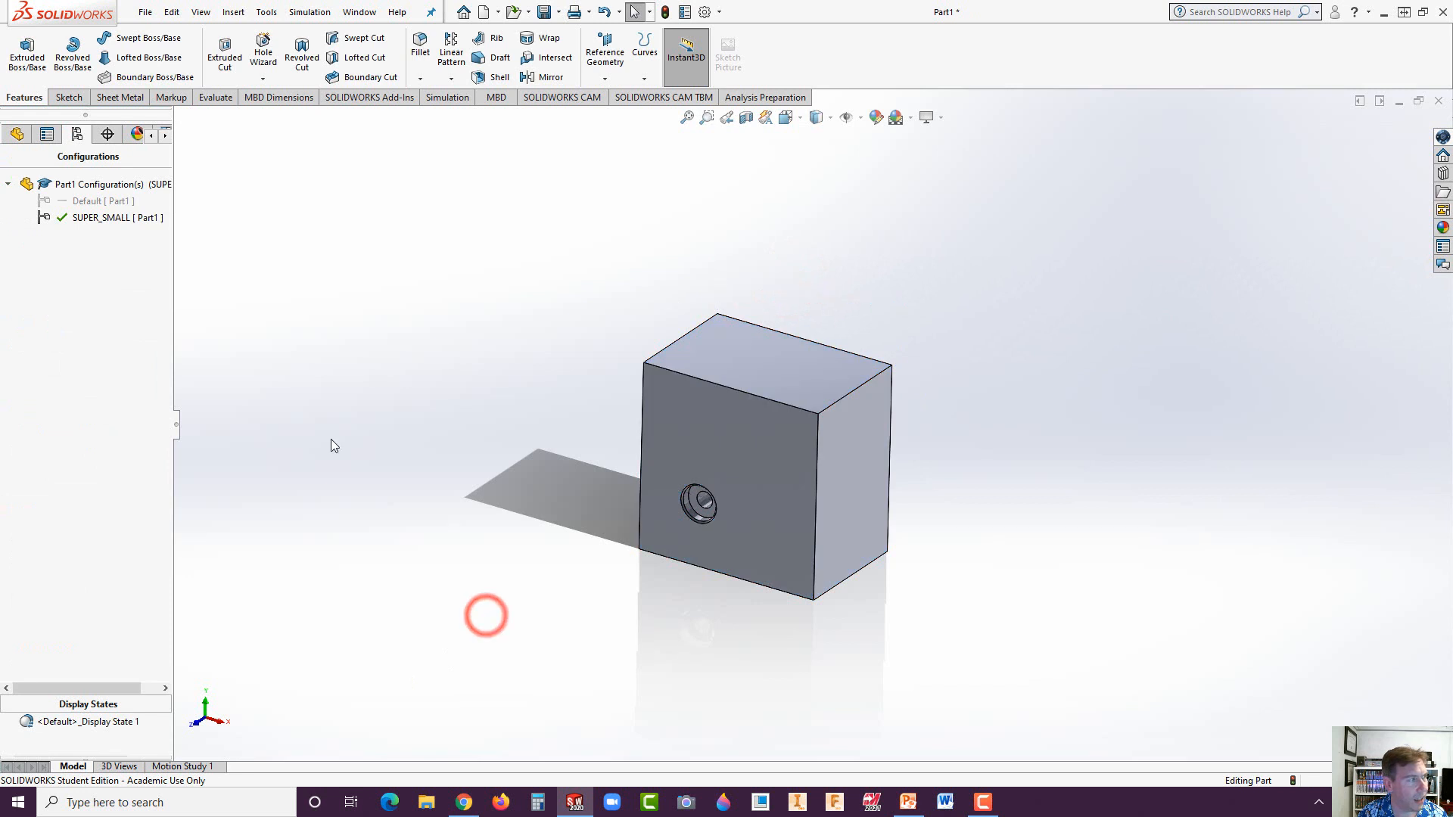
- Activate the Default configuration with a rebuild, and set the box's width to 5 in for this configuration only
double_click(91, 201)
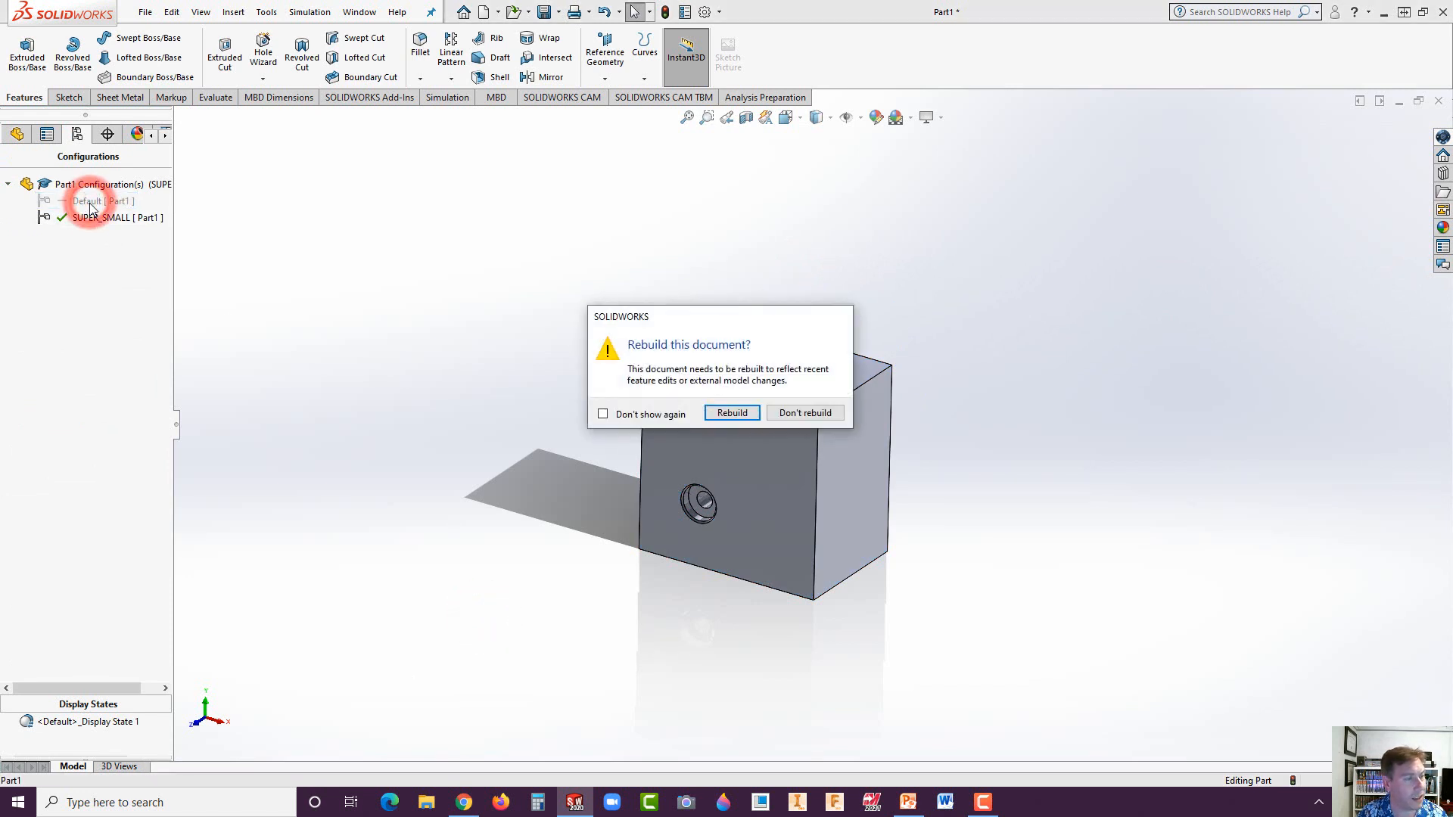
left_click(731, 413)
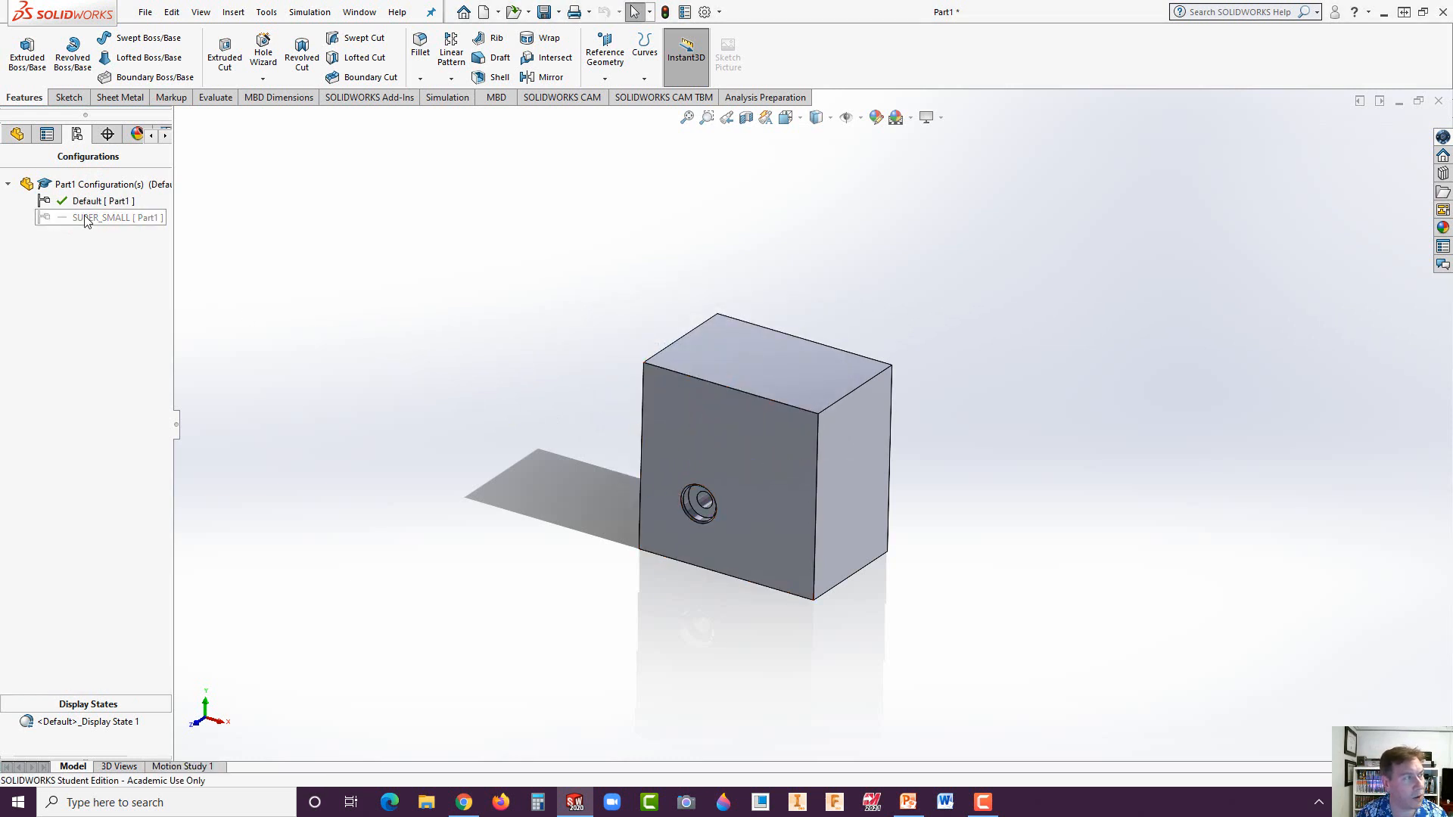
left_click(740, 436)
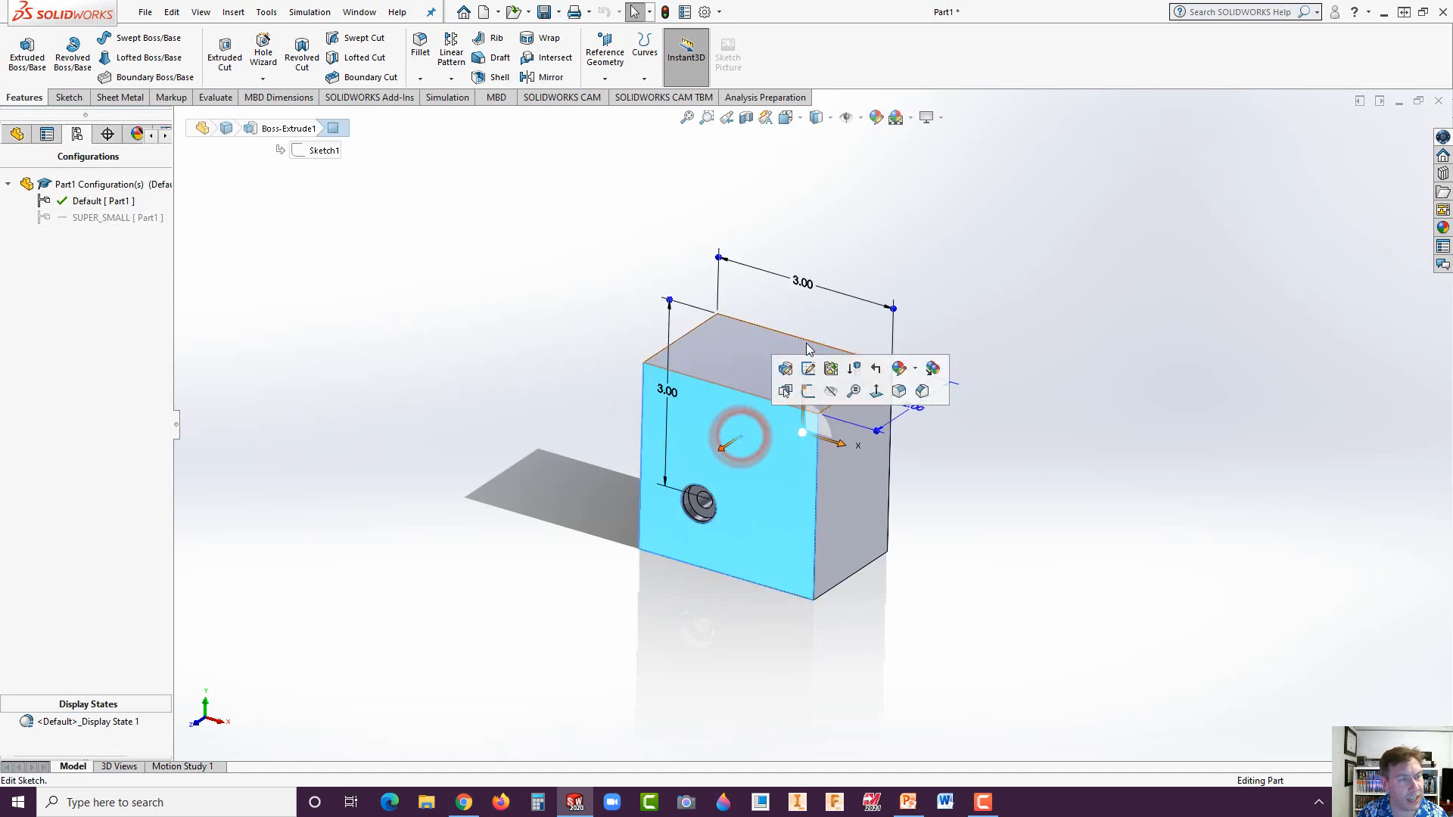
double_click(801, 282)
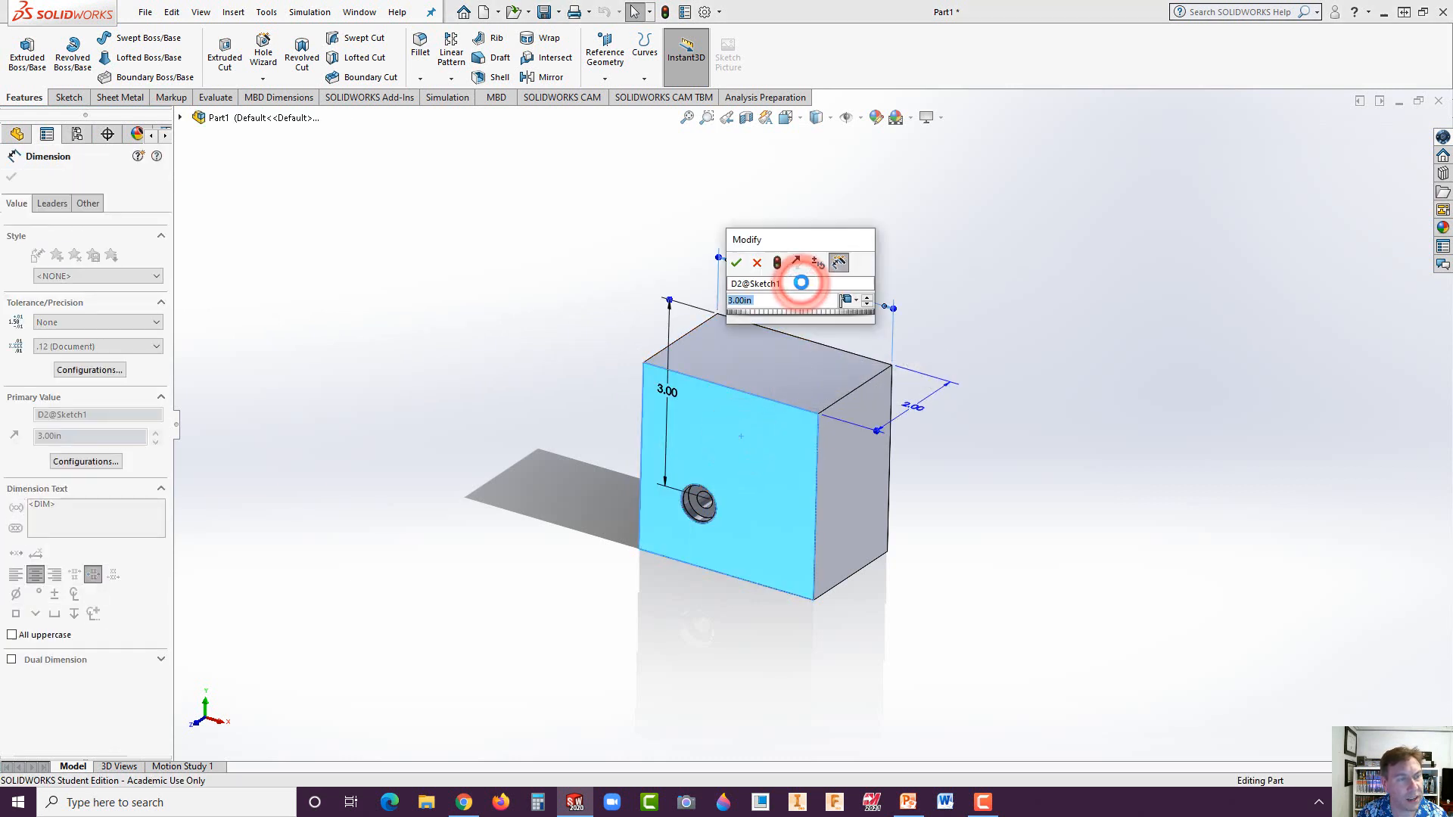
type("5")
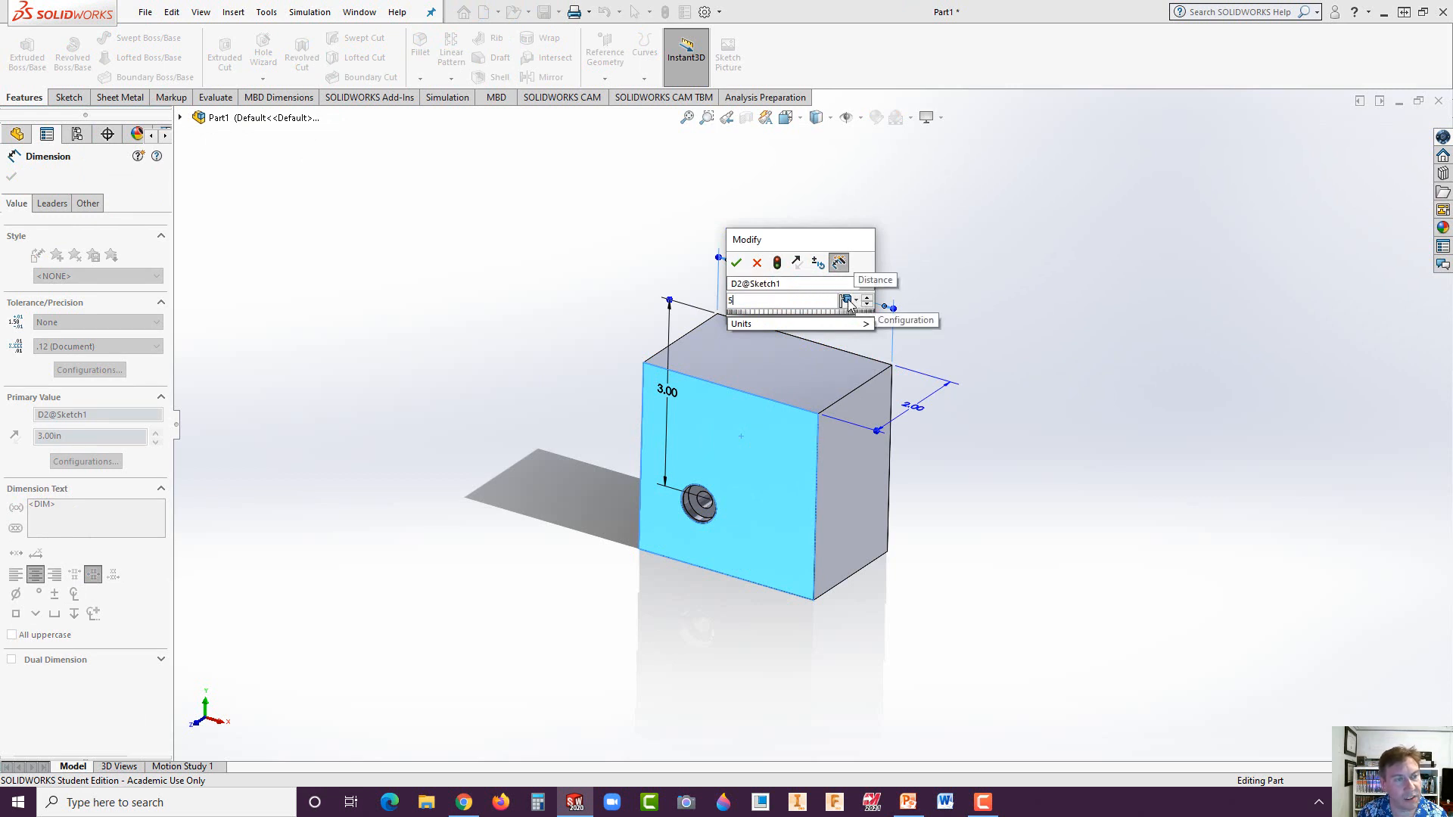
left_click(777, 263)
left_click(736, 263)
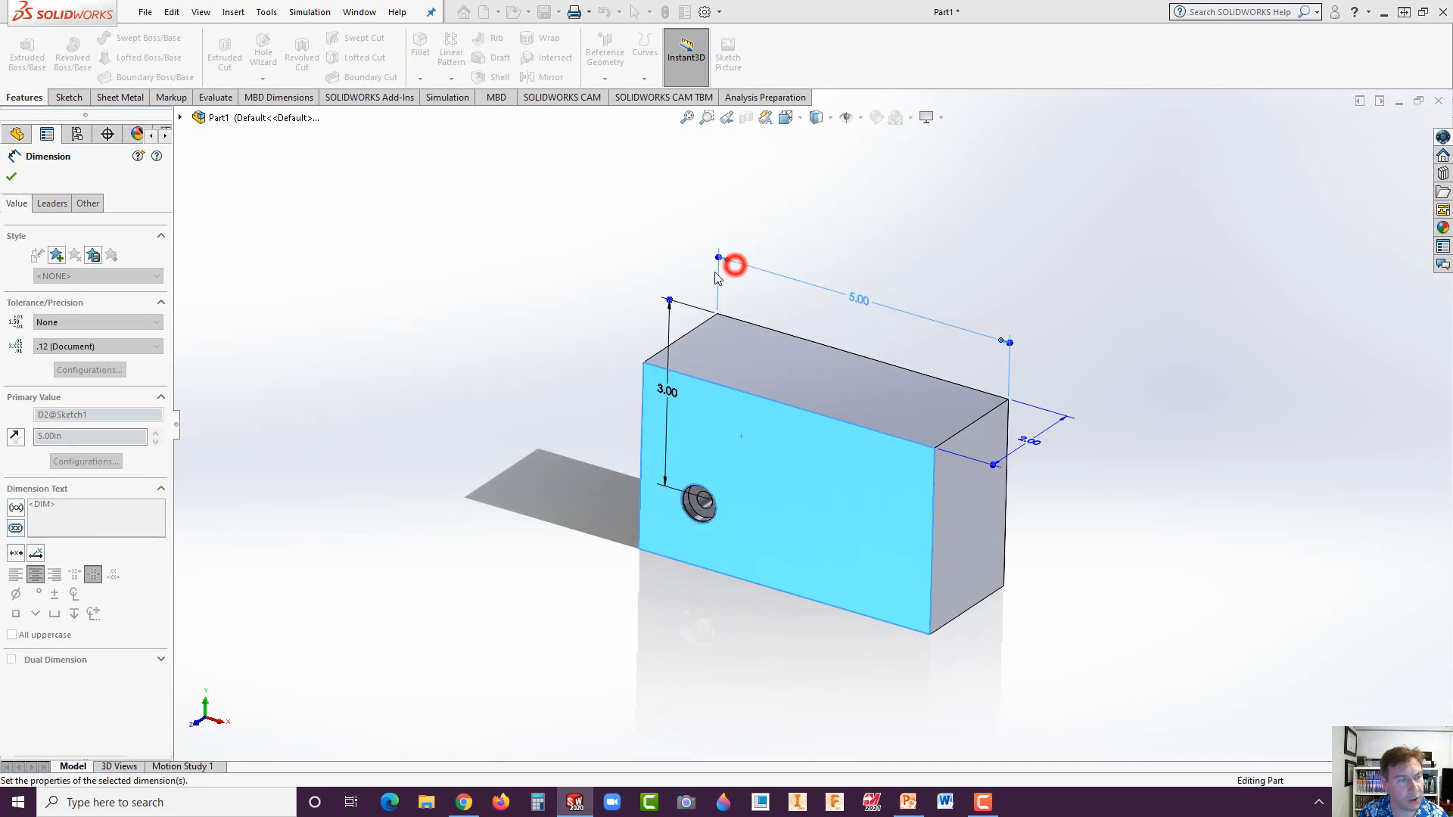
left_click(562, 321)
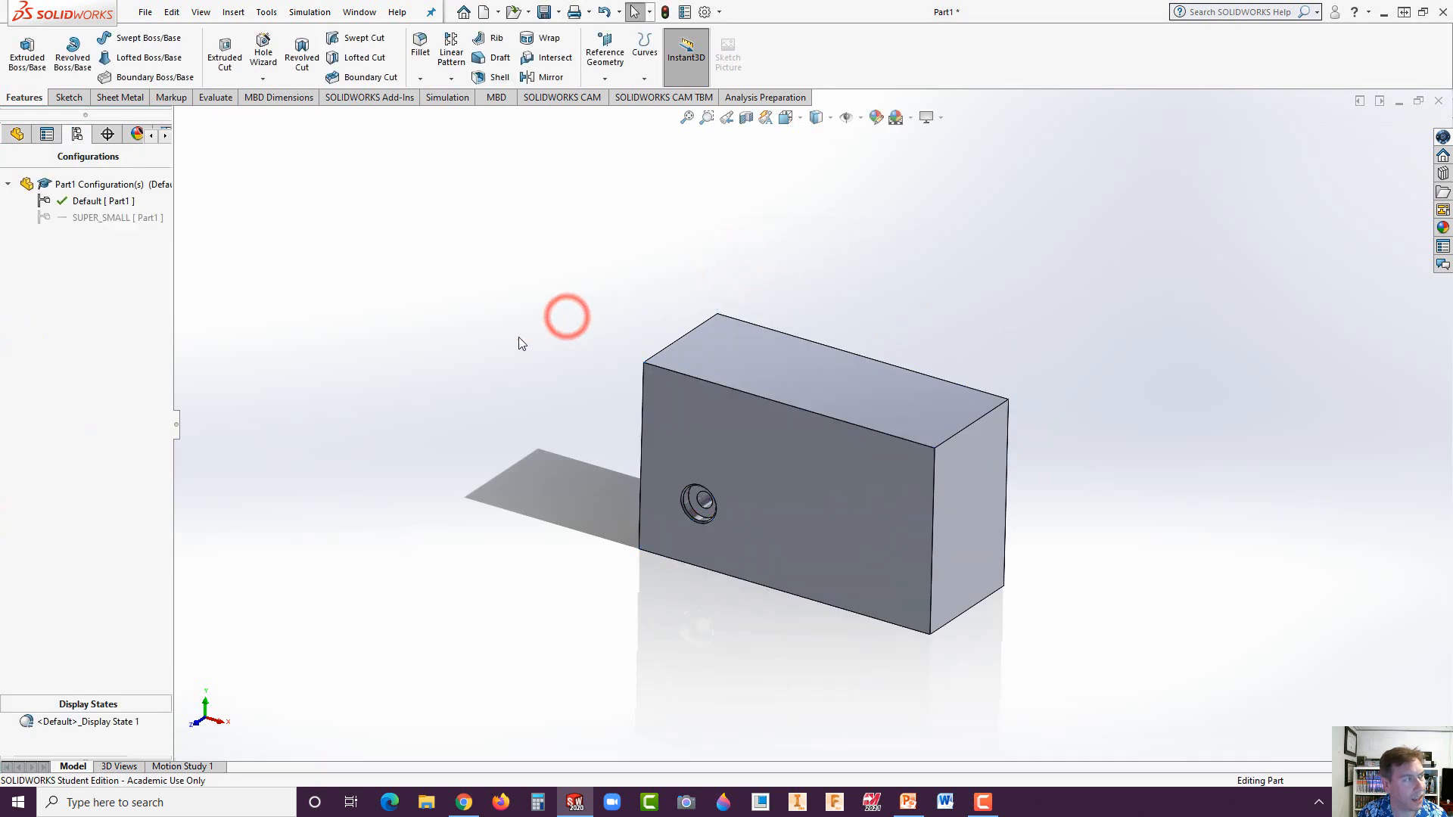
- Rebuild the part and switch between the SUPER_SMALL and Default configurations to compare the box widths, ending on Default
double_click(91, 218)
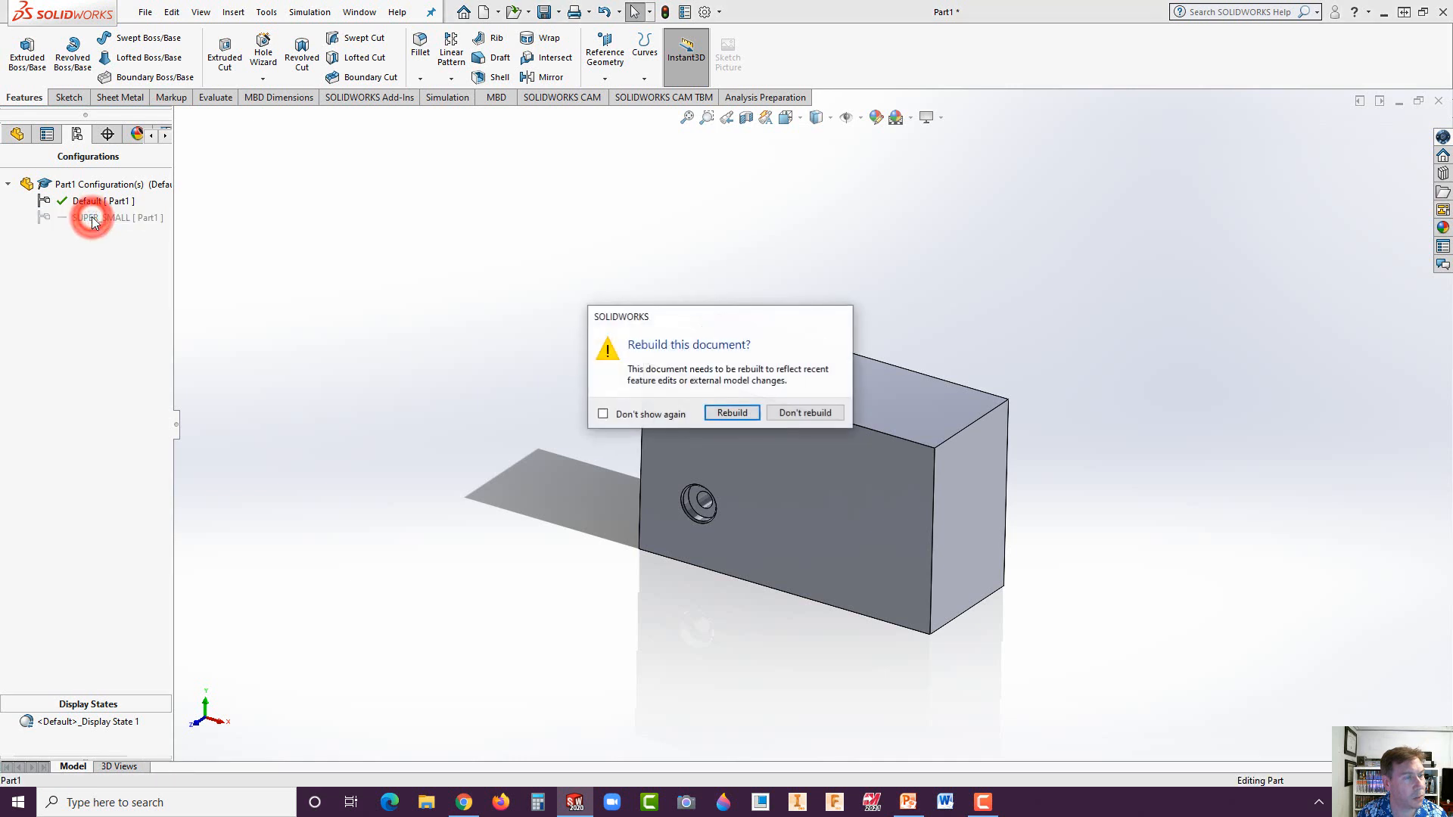
left_click(722, 406)
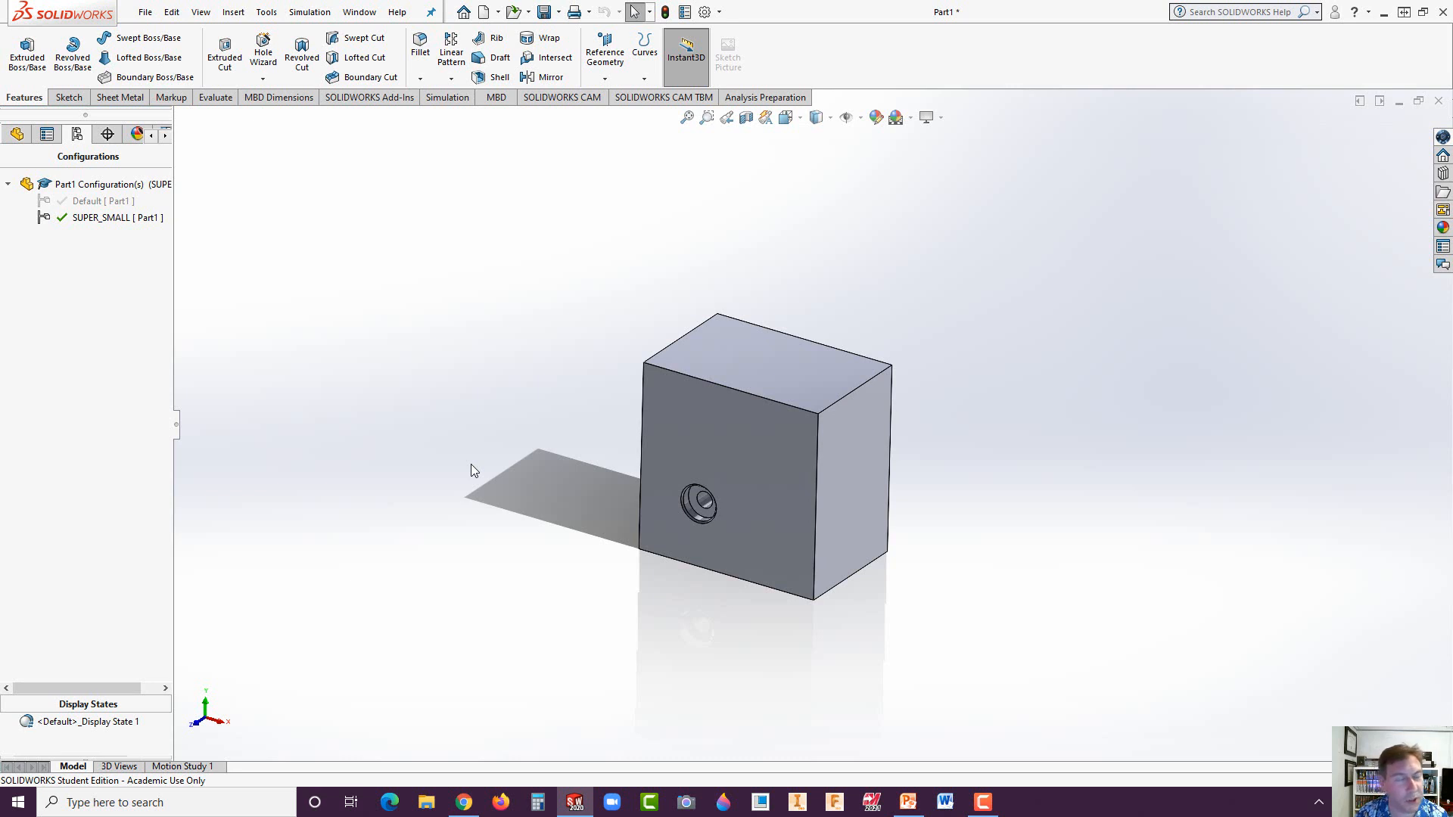
double_click(83, 201)
double_click(86, 218)
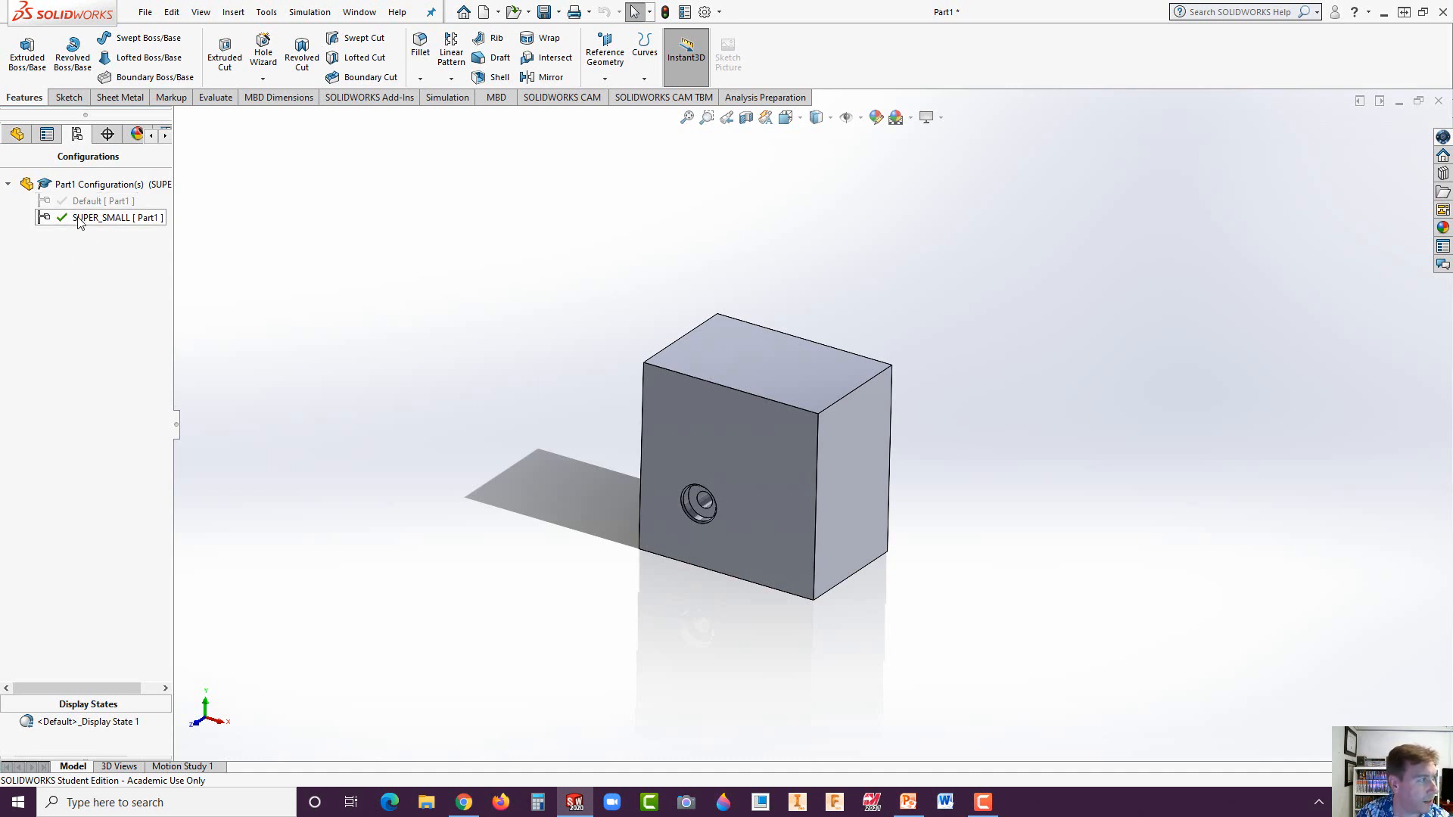
double_click(87, 202)
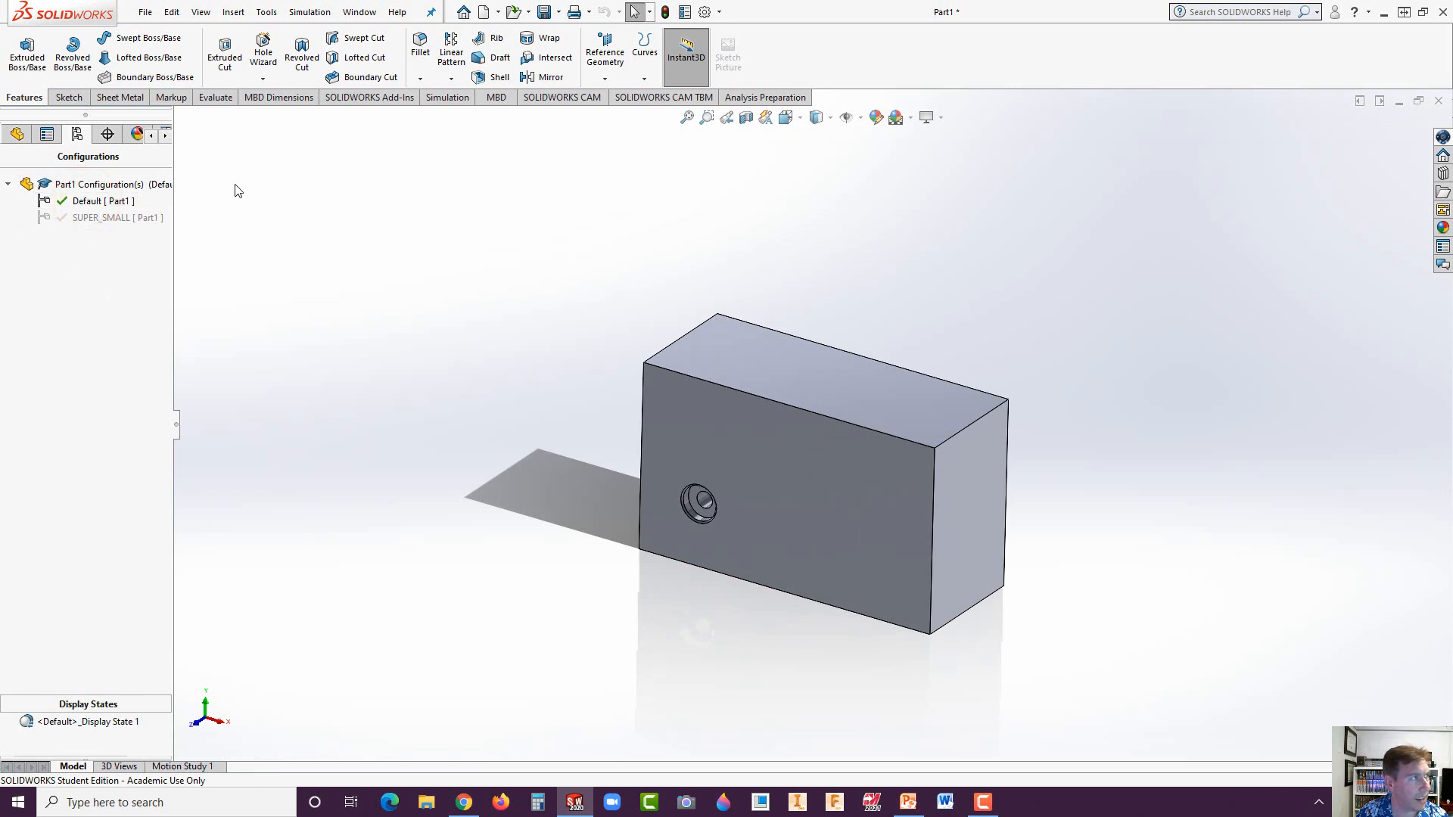
- Insert a blank design table without adding any existing configurations or parameters, and close it
left_click(233, 12)
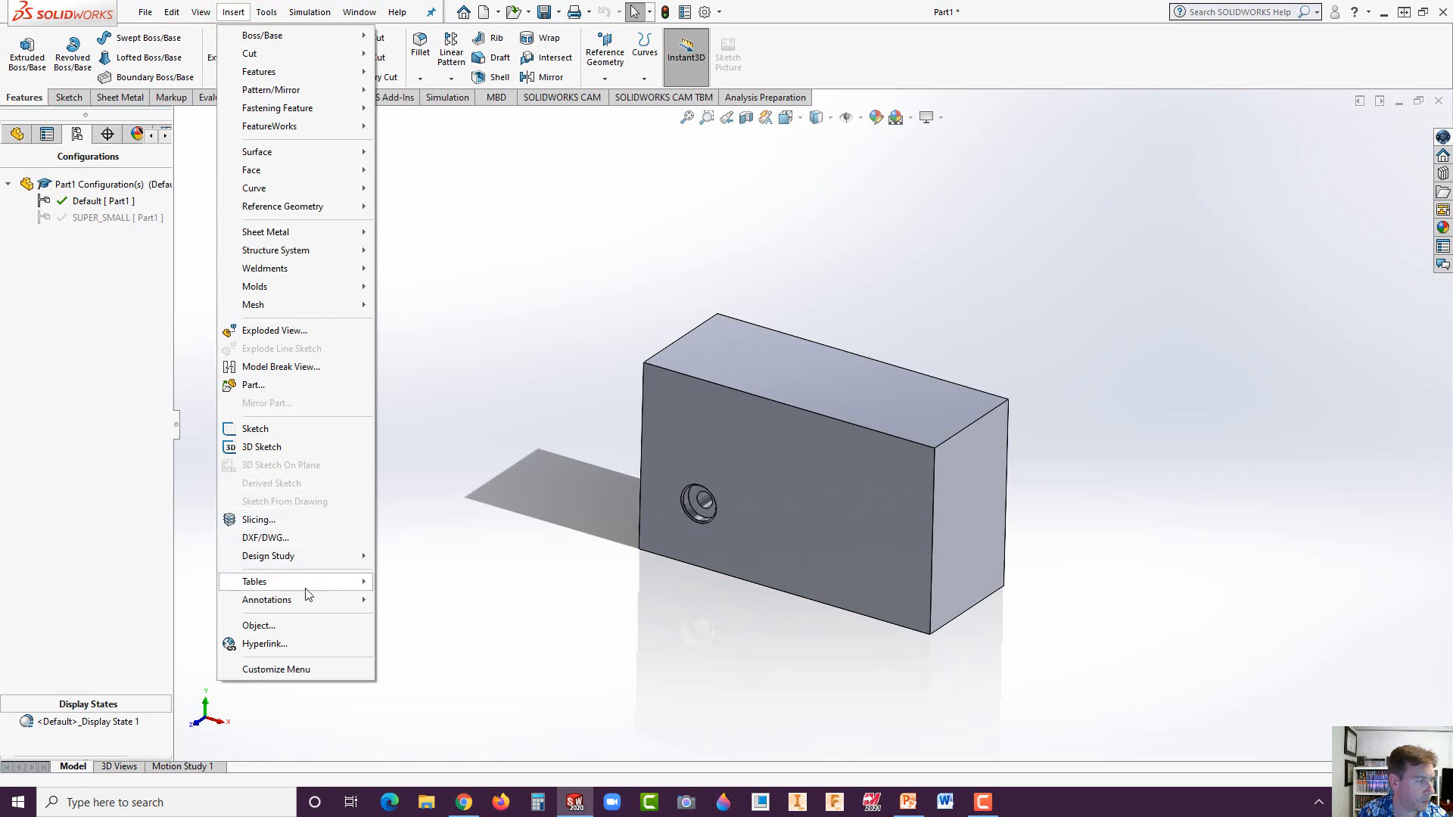
mouse_move(317, 589)
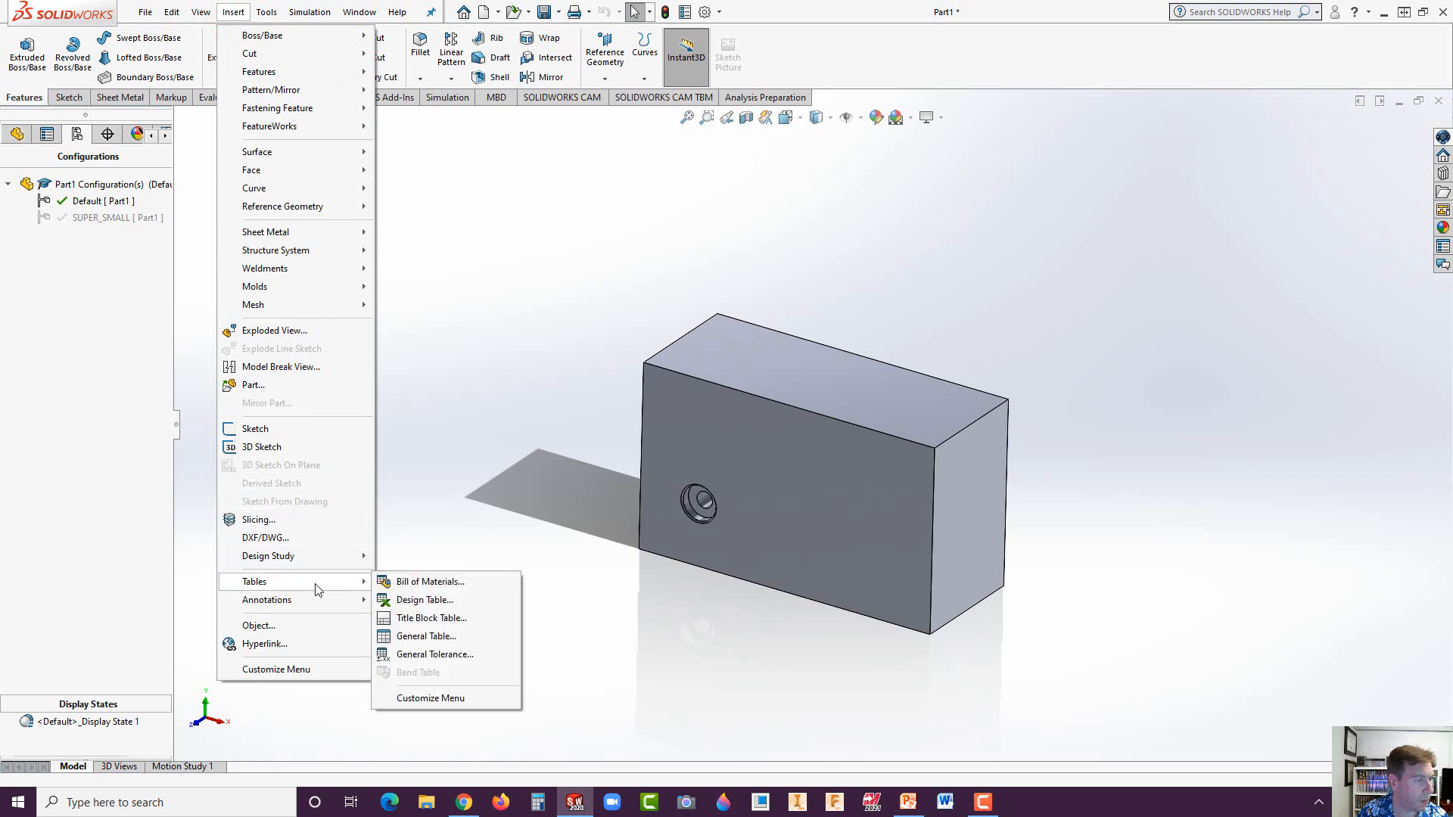
left_click(407, 601)
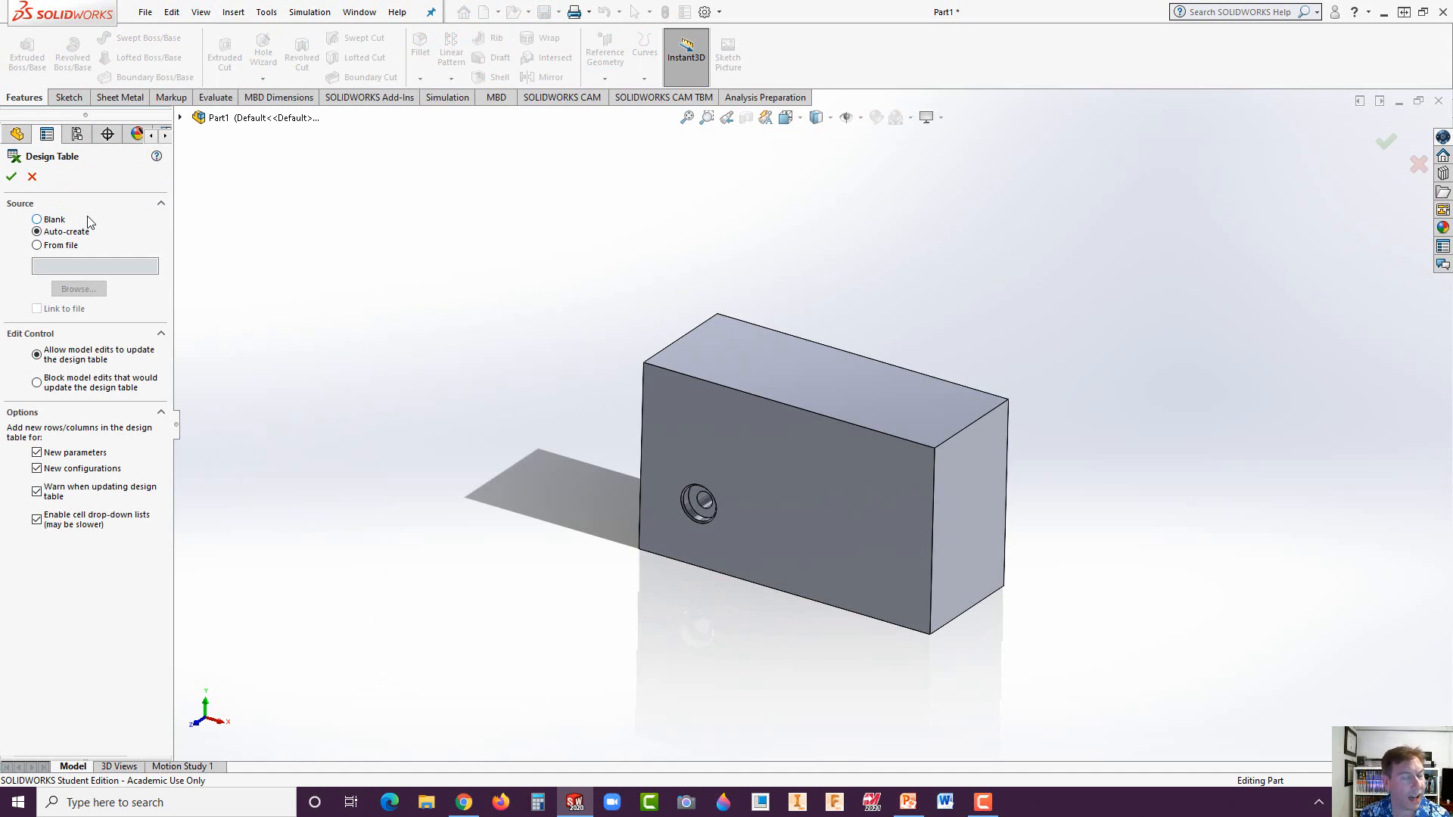
left_click(37, 219)
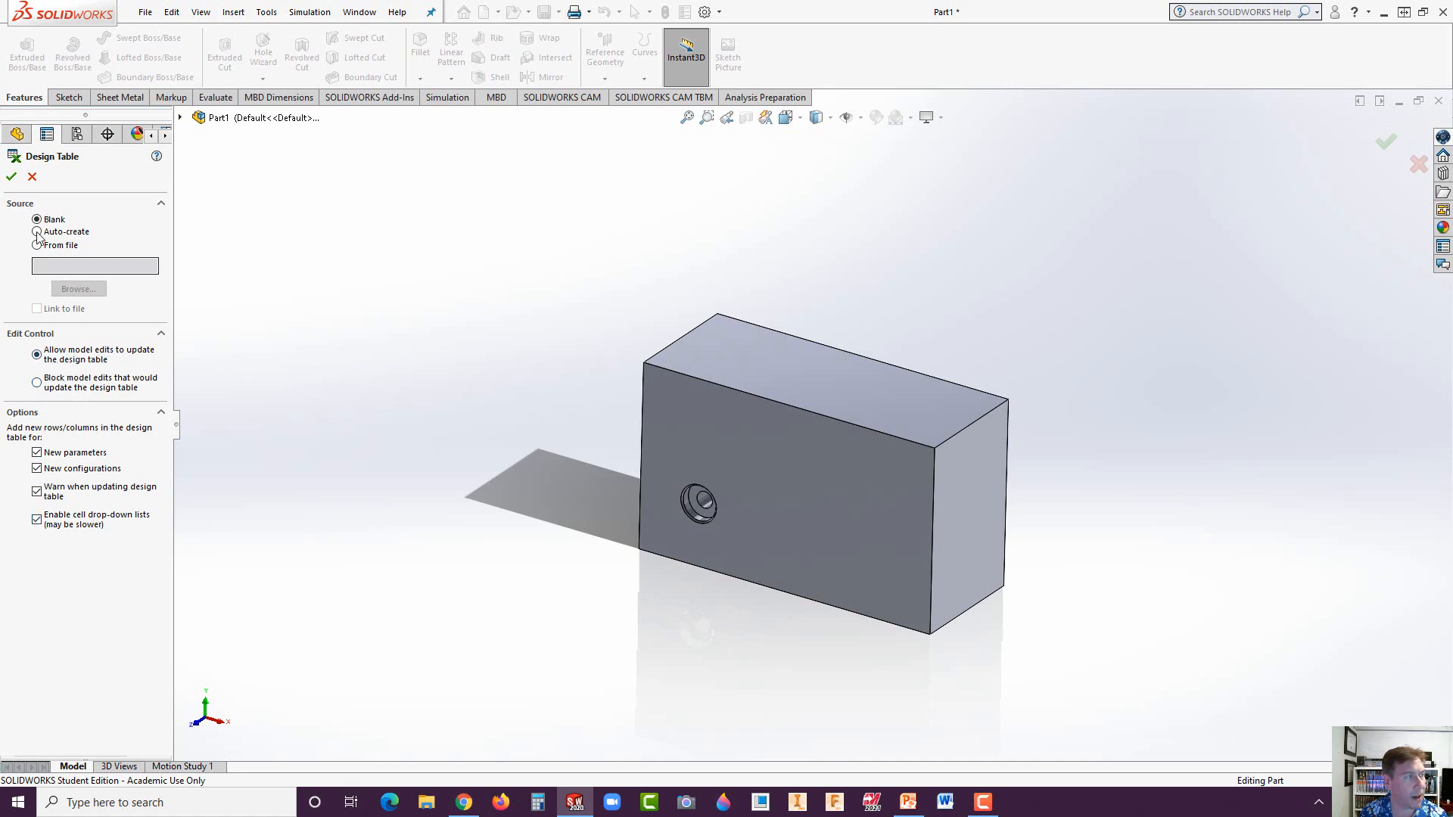
left_click(10, 178)
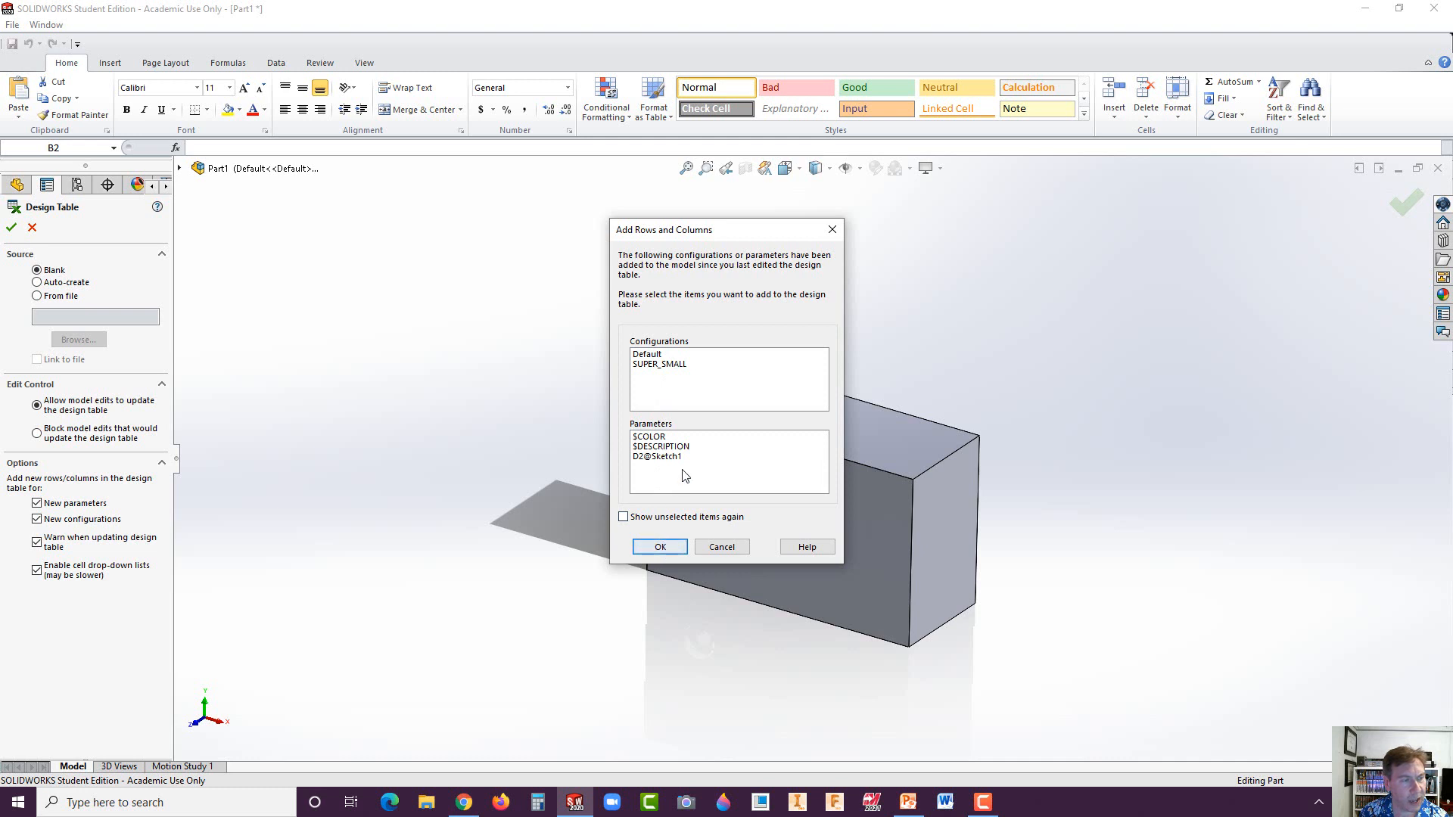
left_click(659, 549)
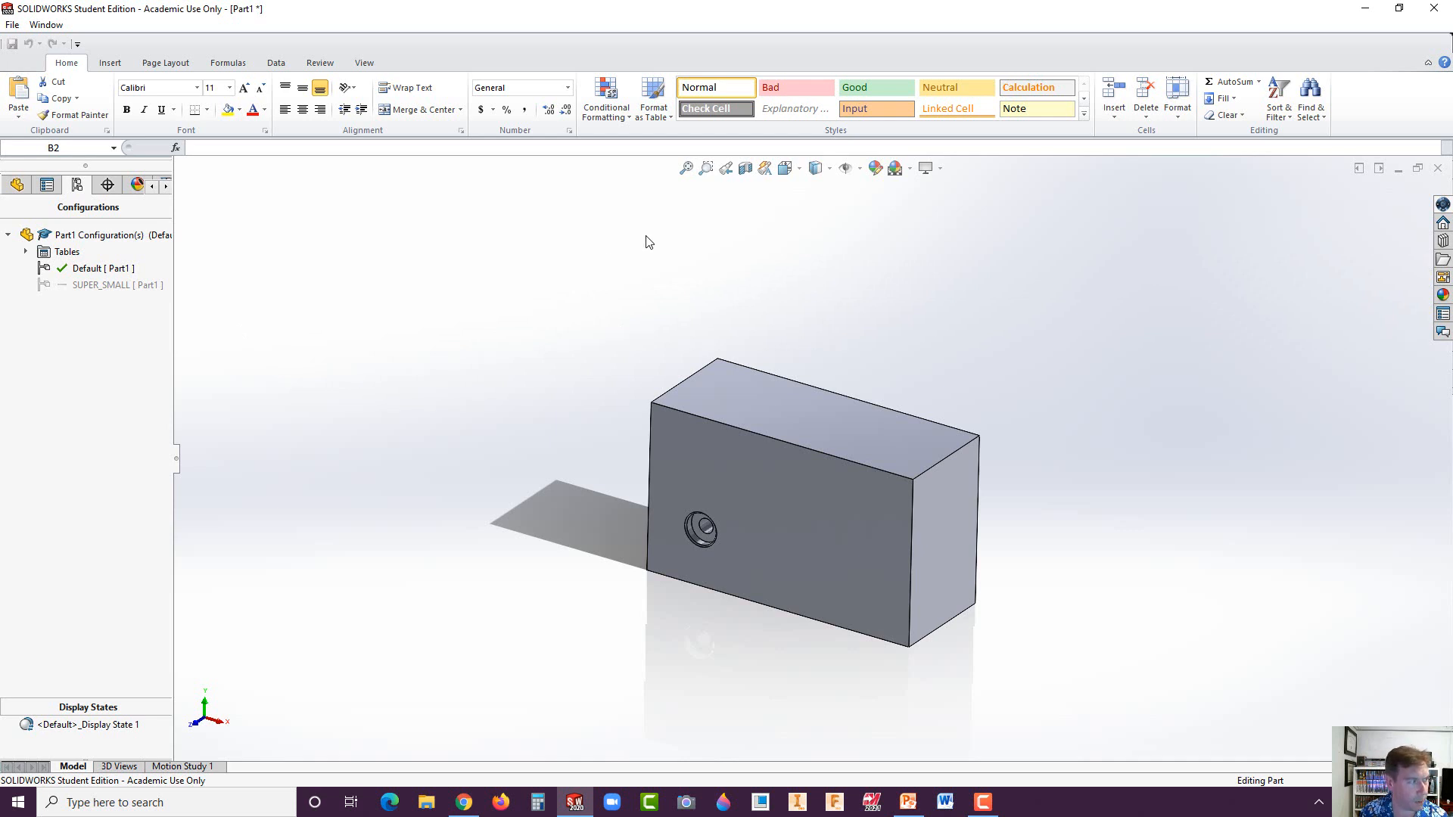
left_click(411, 420)
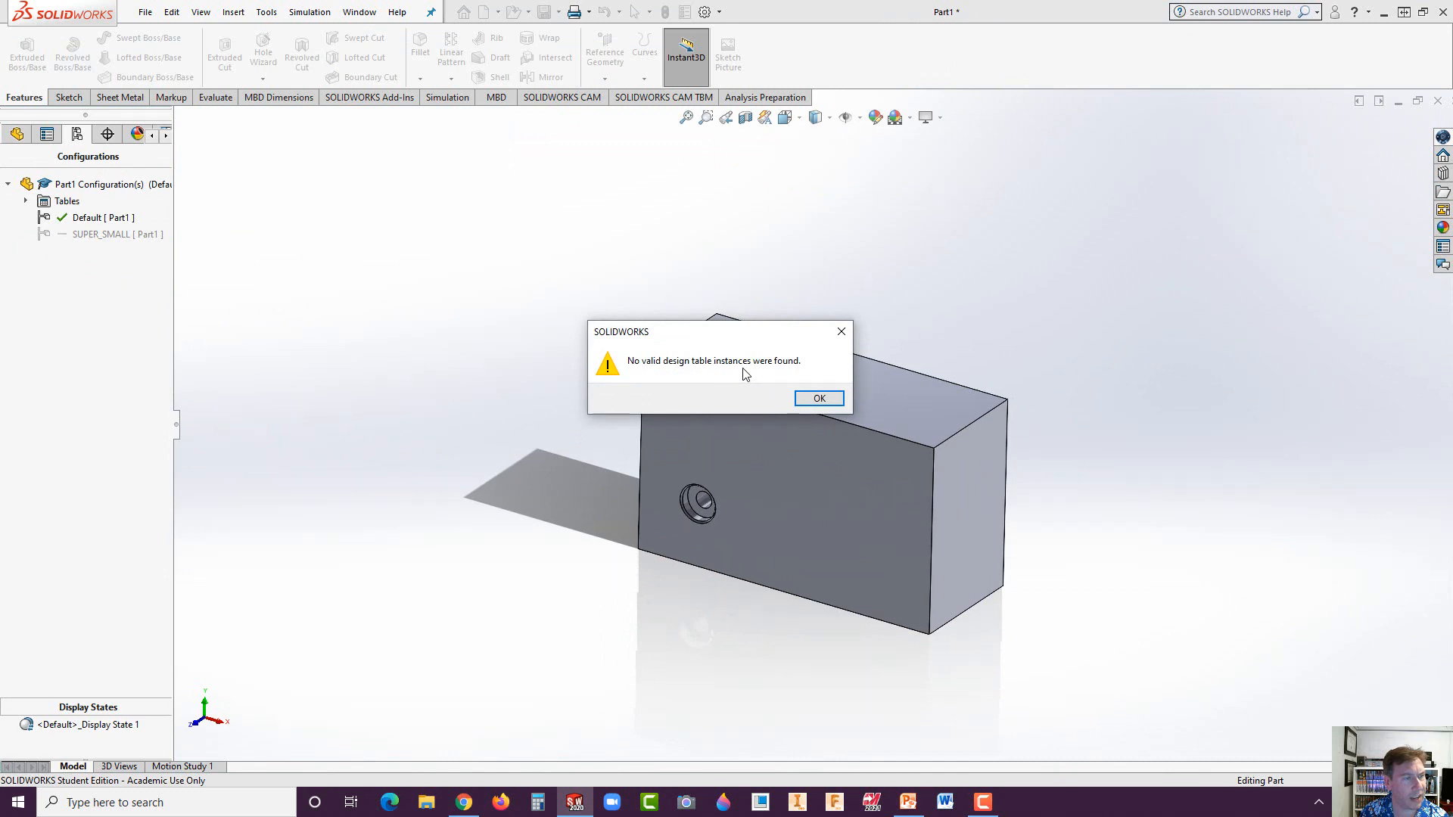
left_click(816, 401)
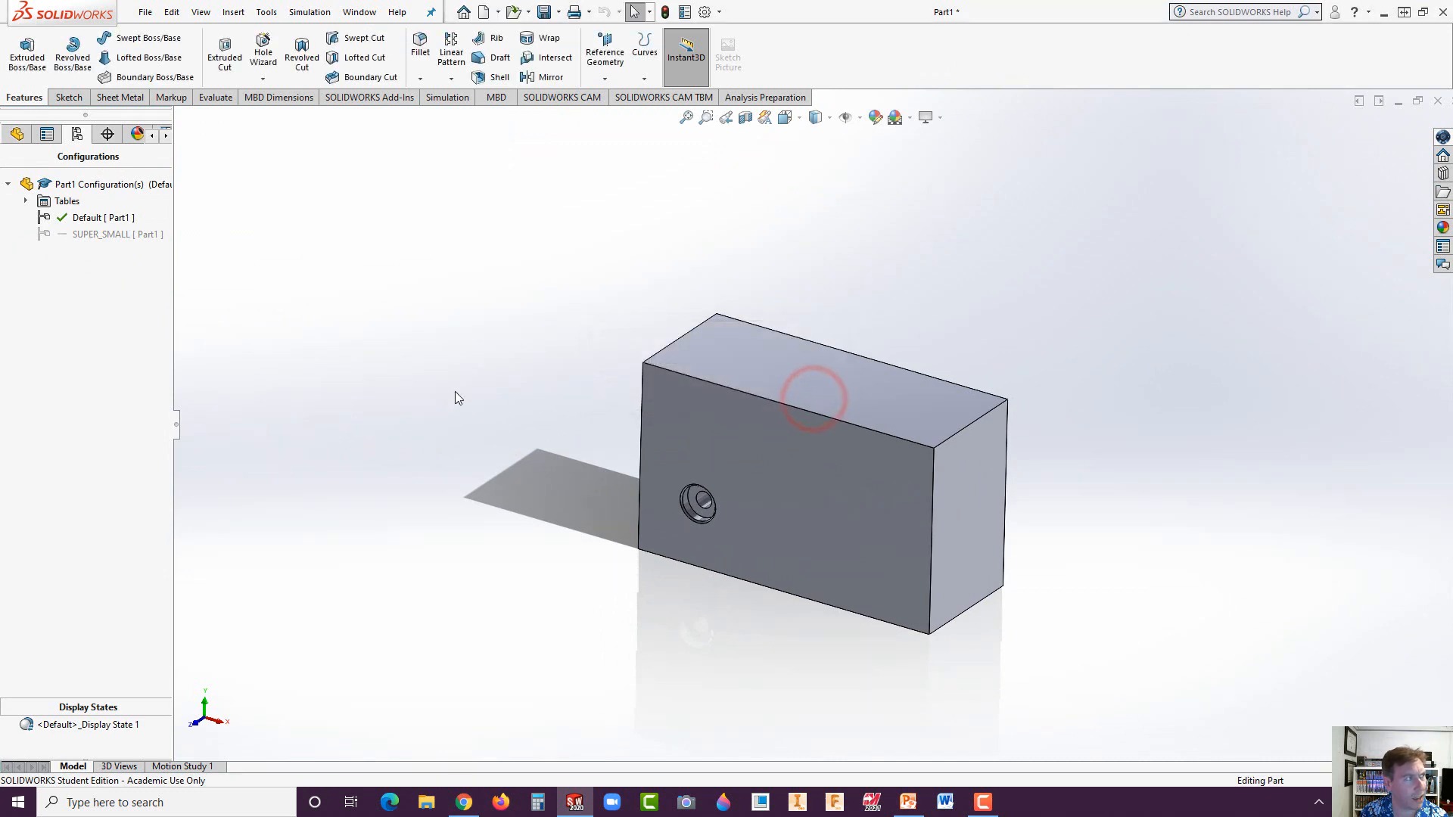
- Edit the design table and enter the configuration names SMALL in cell A4 and MEDIUM in cell A5
left_click(172, 13)
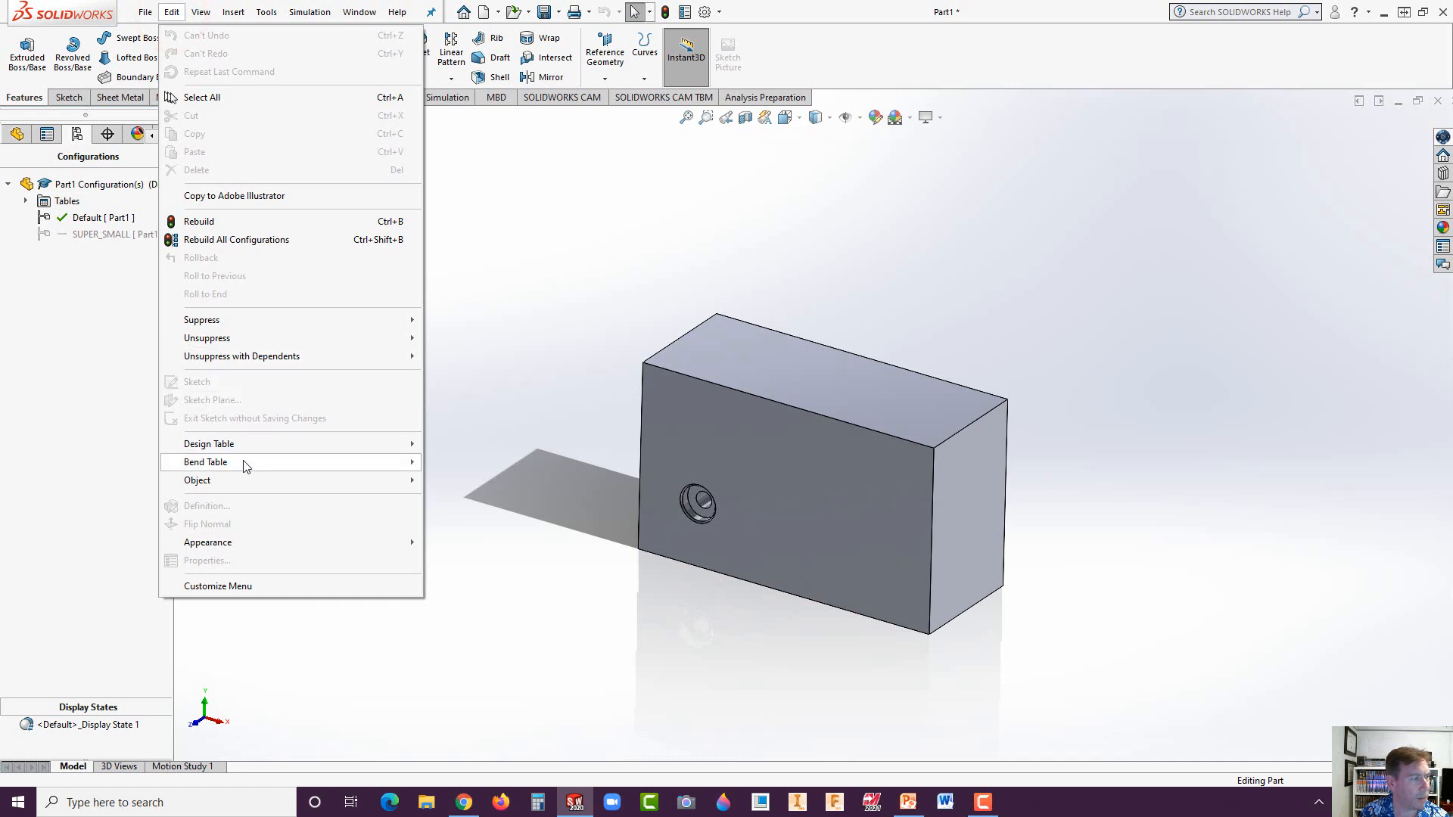
mouse_move(250, 452)
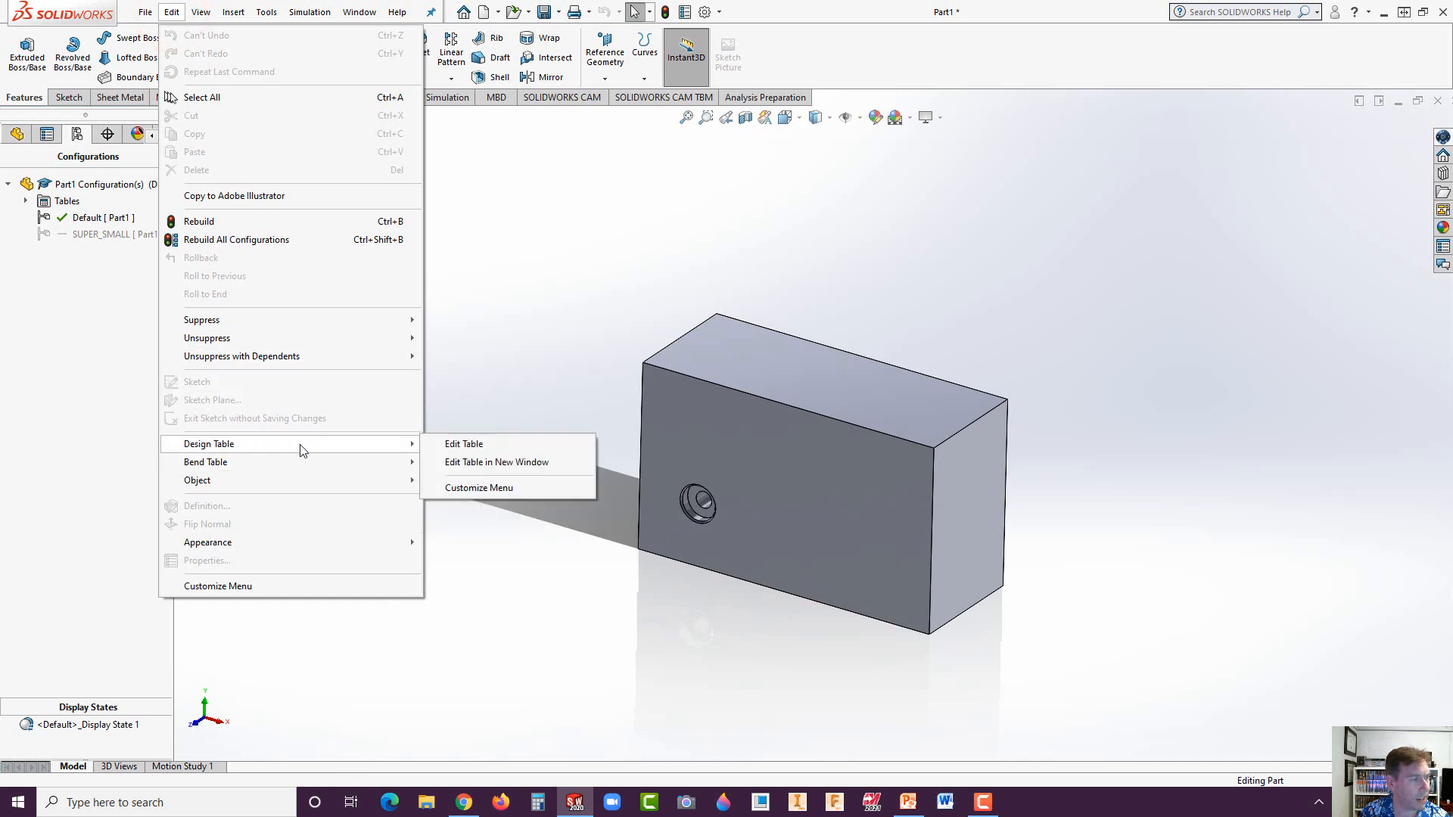
left_click(453, 443)
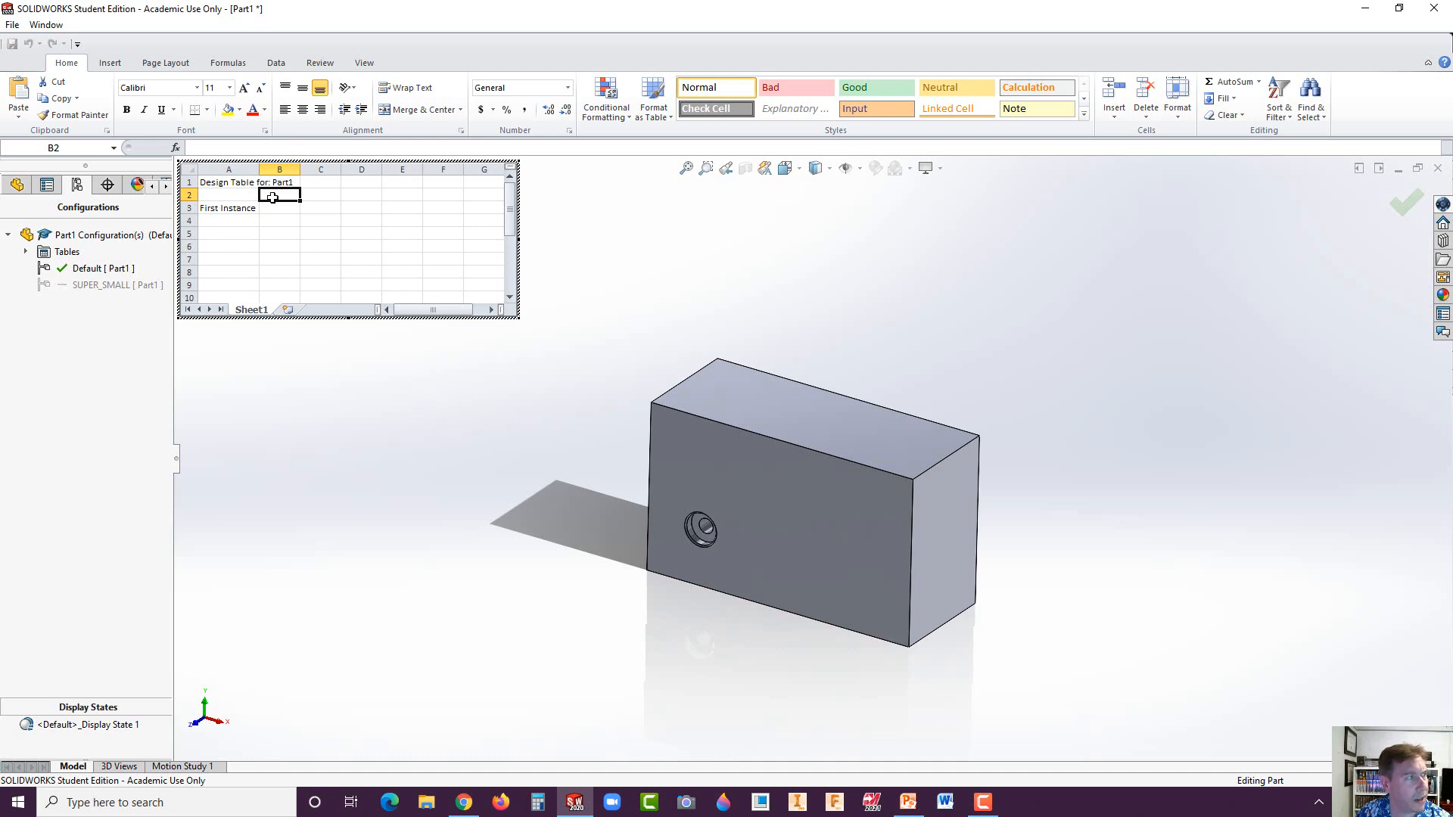
left_click(221, 221)
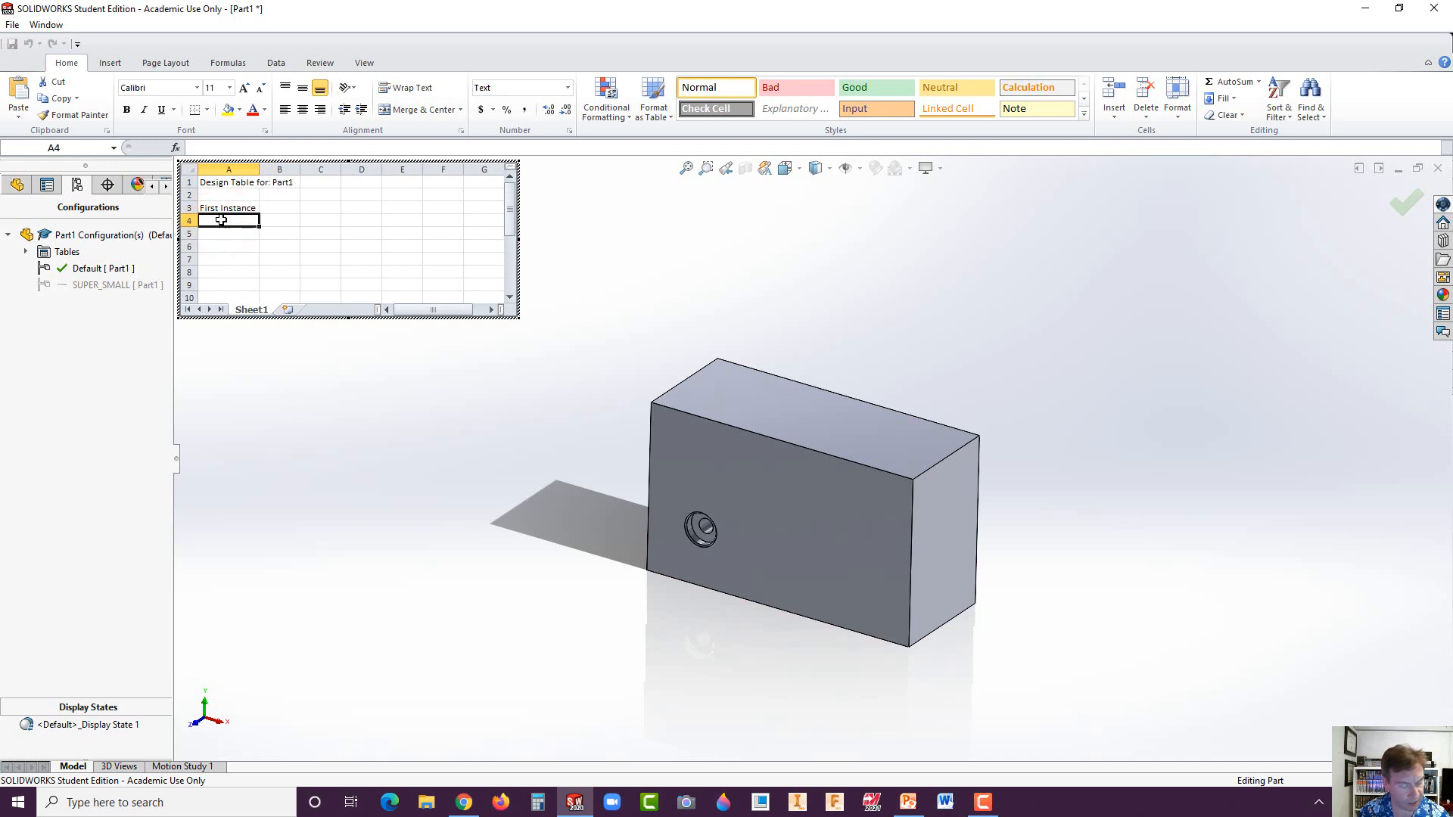
type("SMALL")
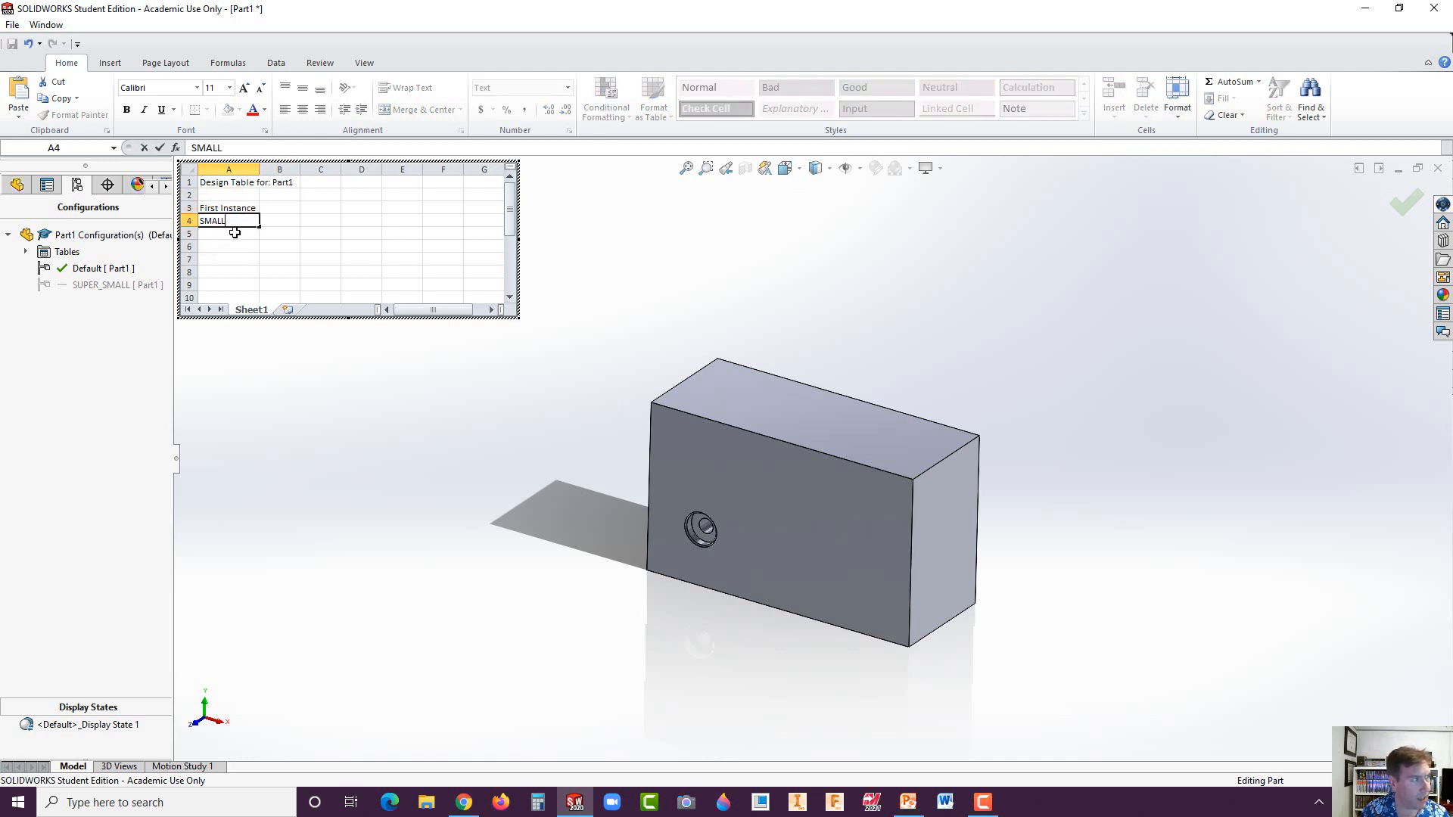
left_click(234, 233)
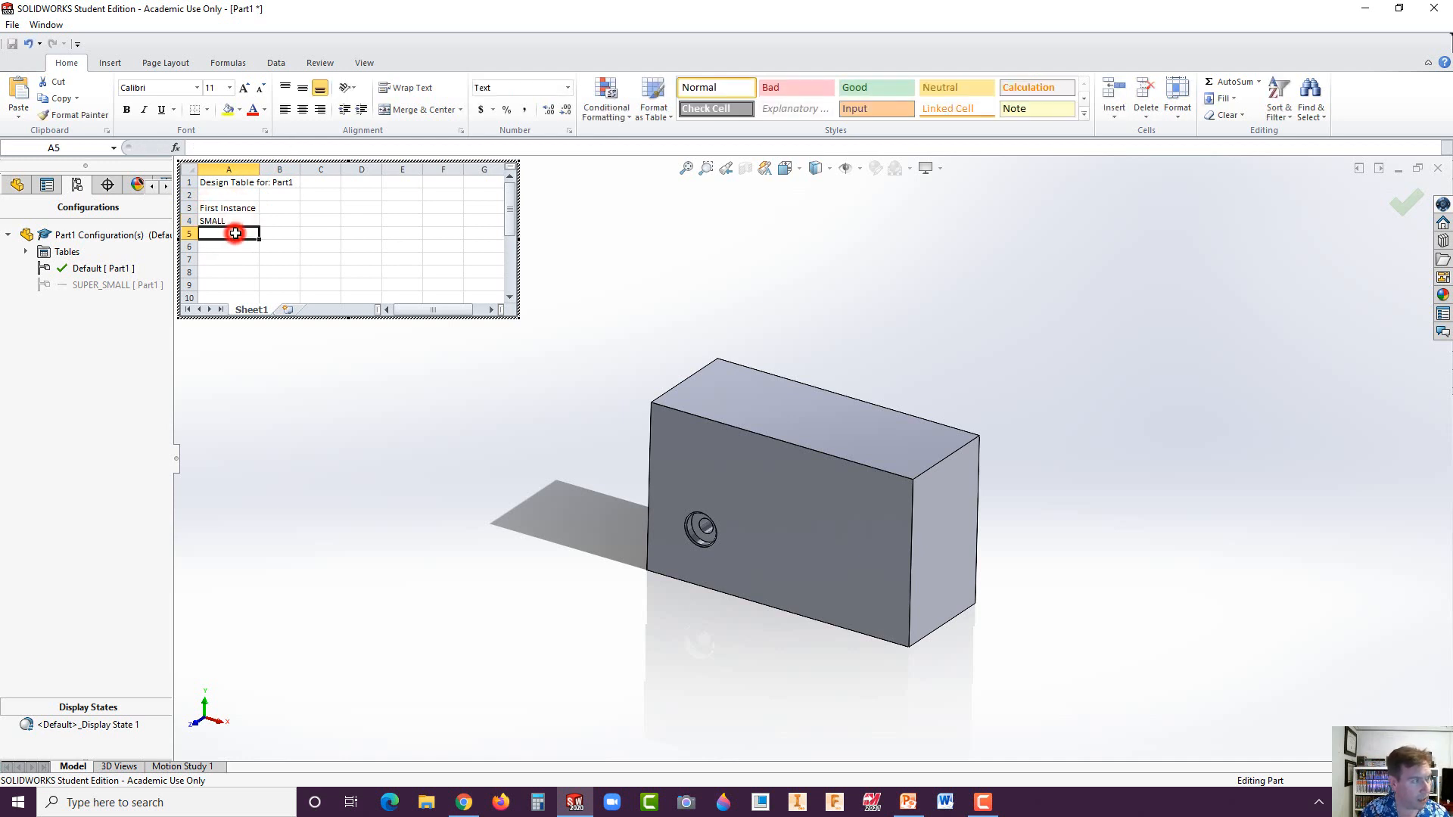
type("MEDIUM")
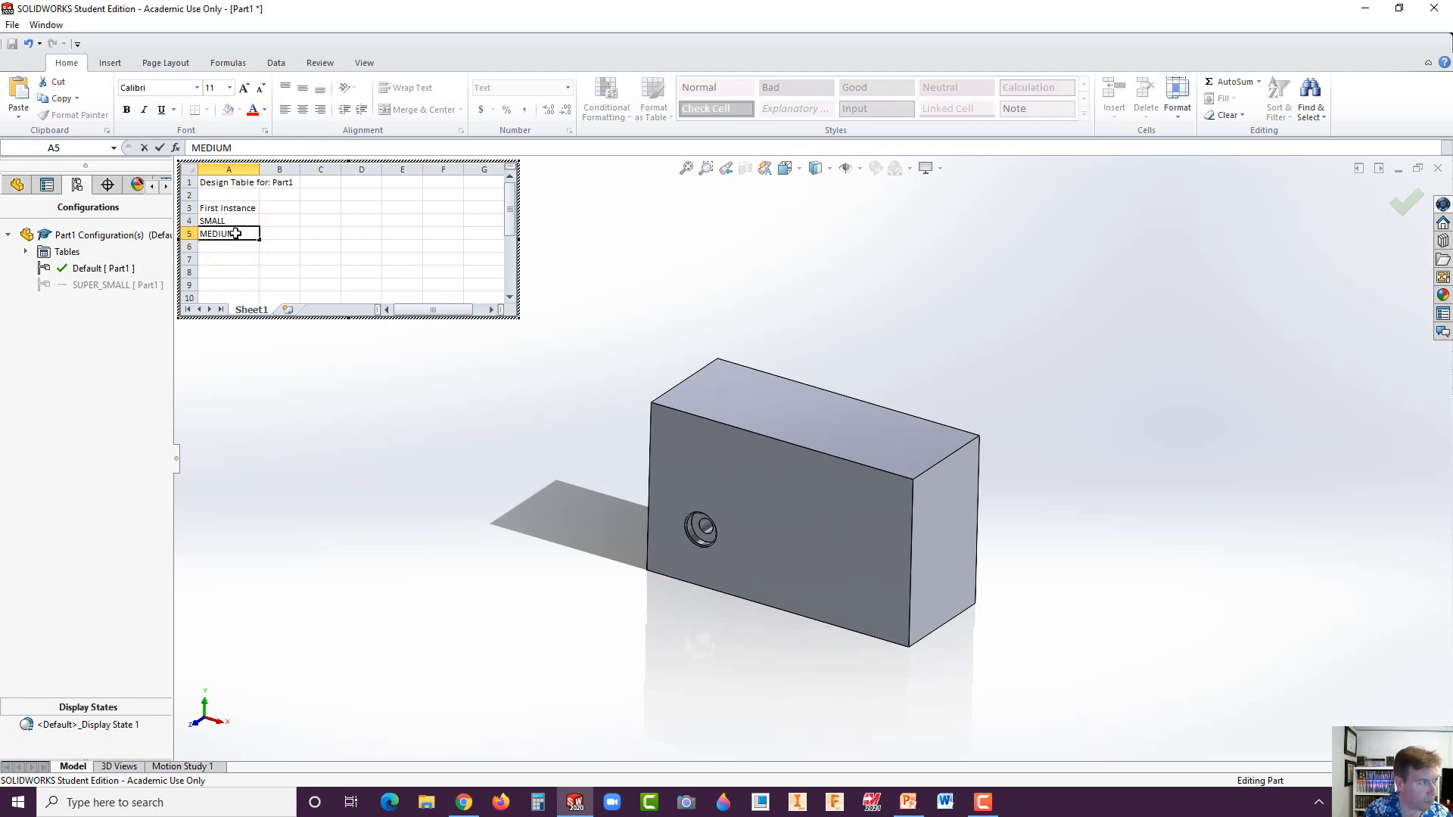
- Enter the configuration name MEDIUM_NO_HOLE in cell A6 and fit column A's width to its contents
left_click(223, 253)
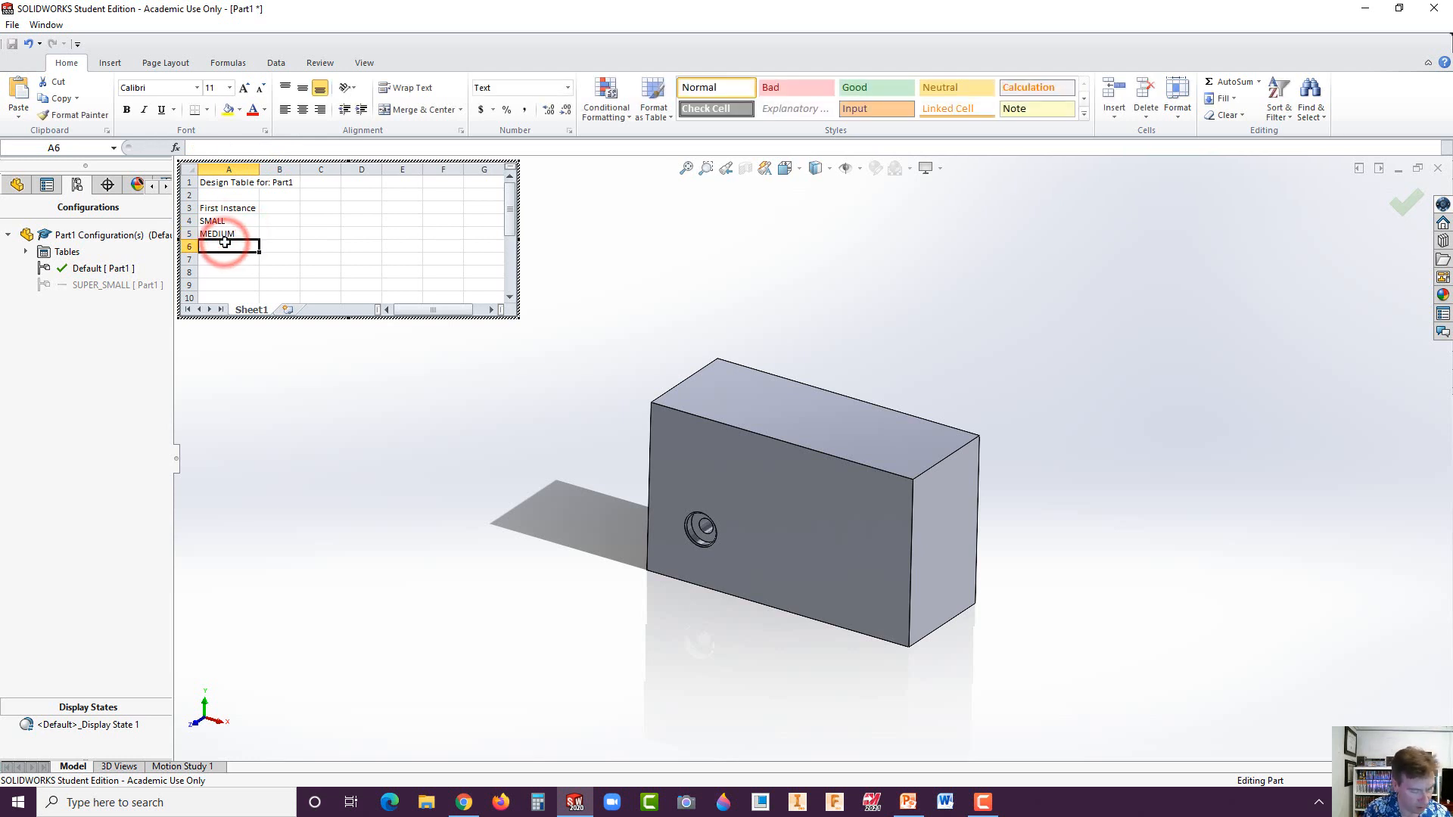
type("MED")
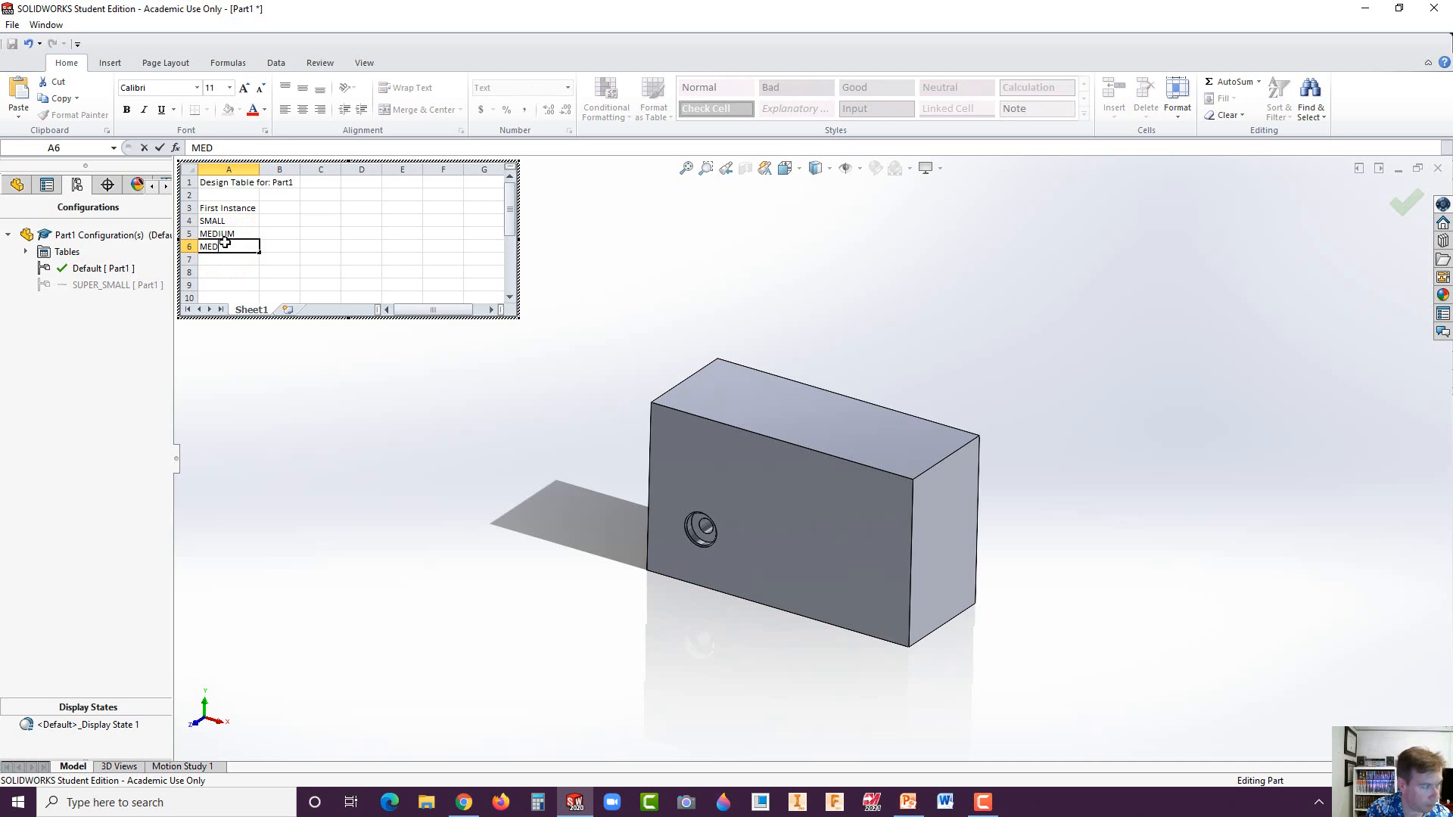
type("OIUM")
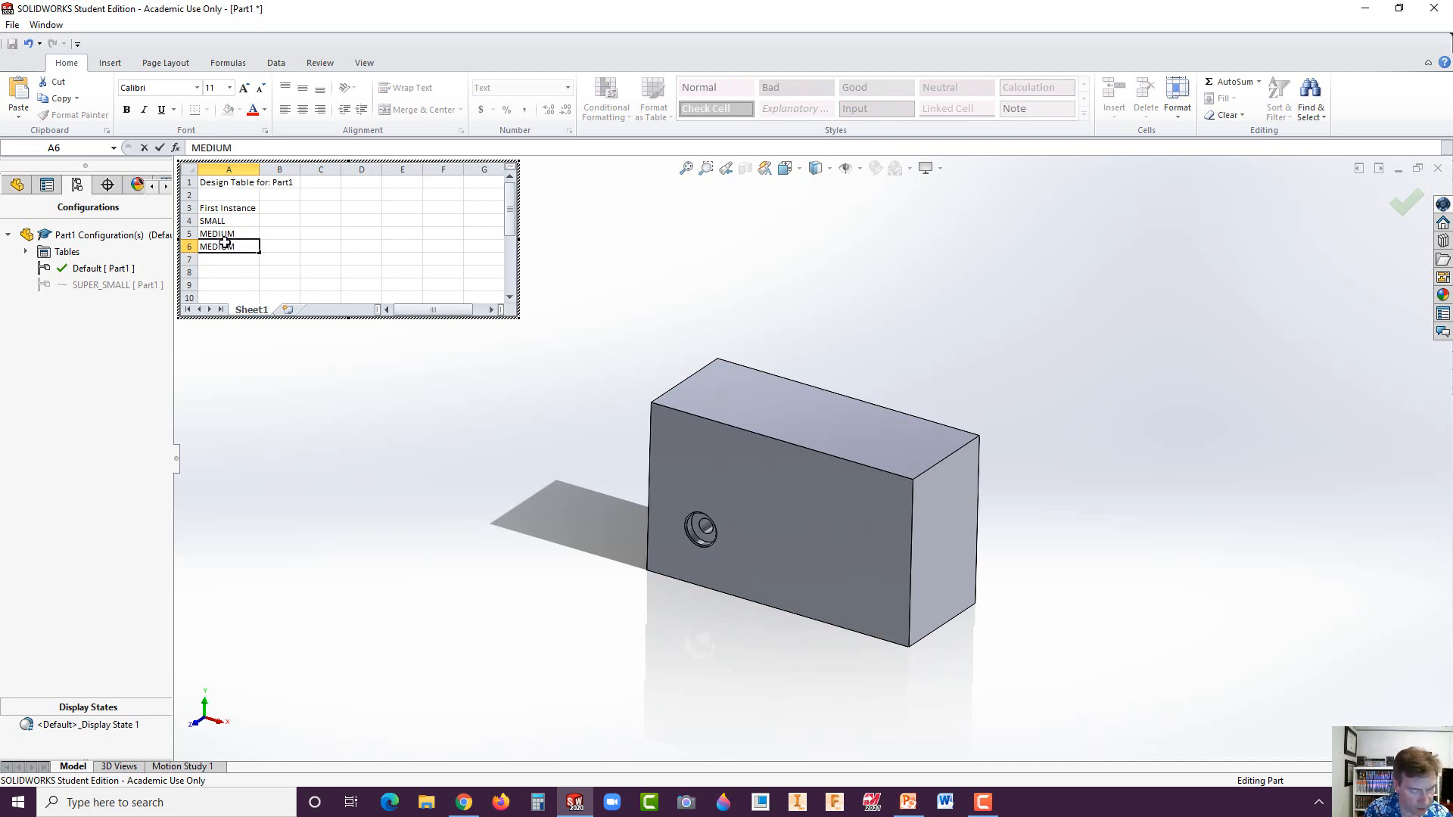
type("_NO")
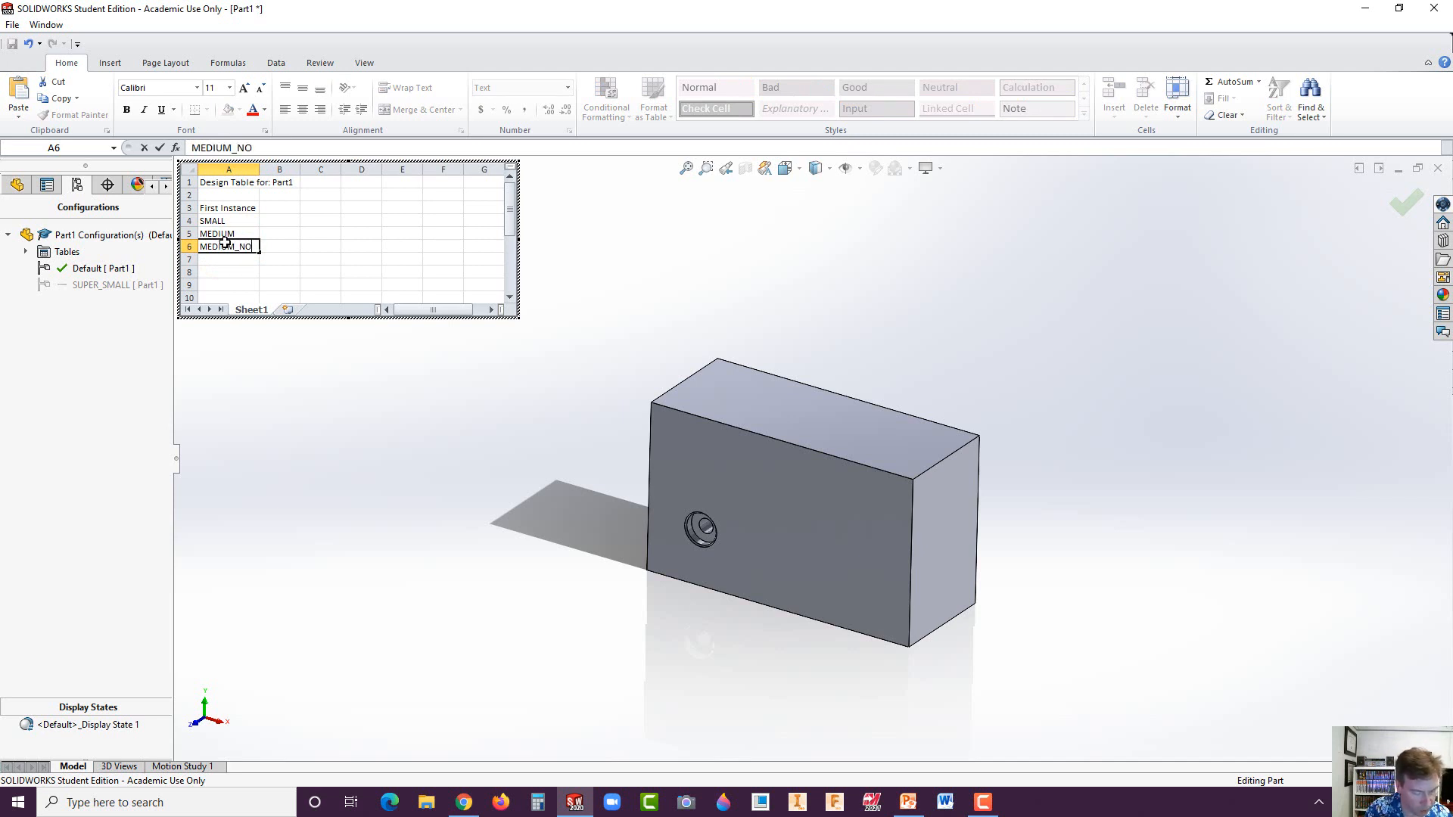
type("_HOLE")
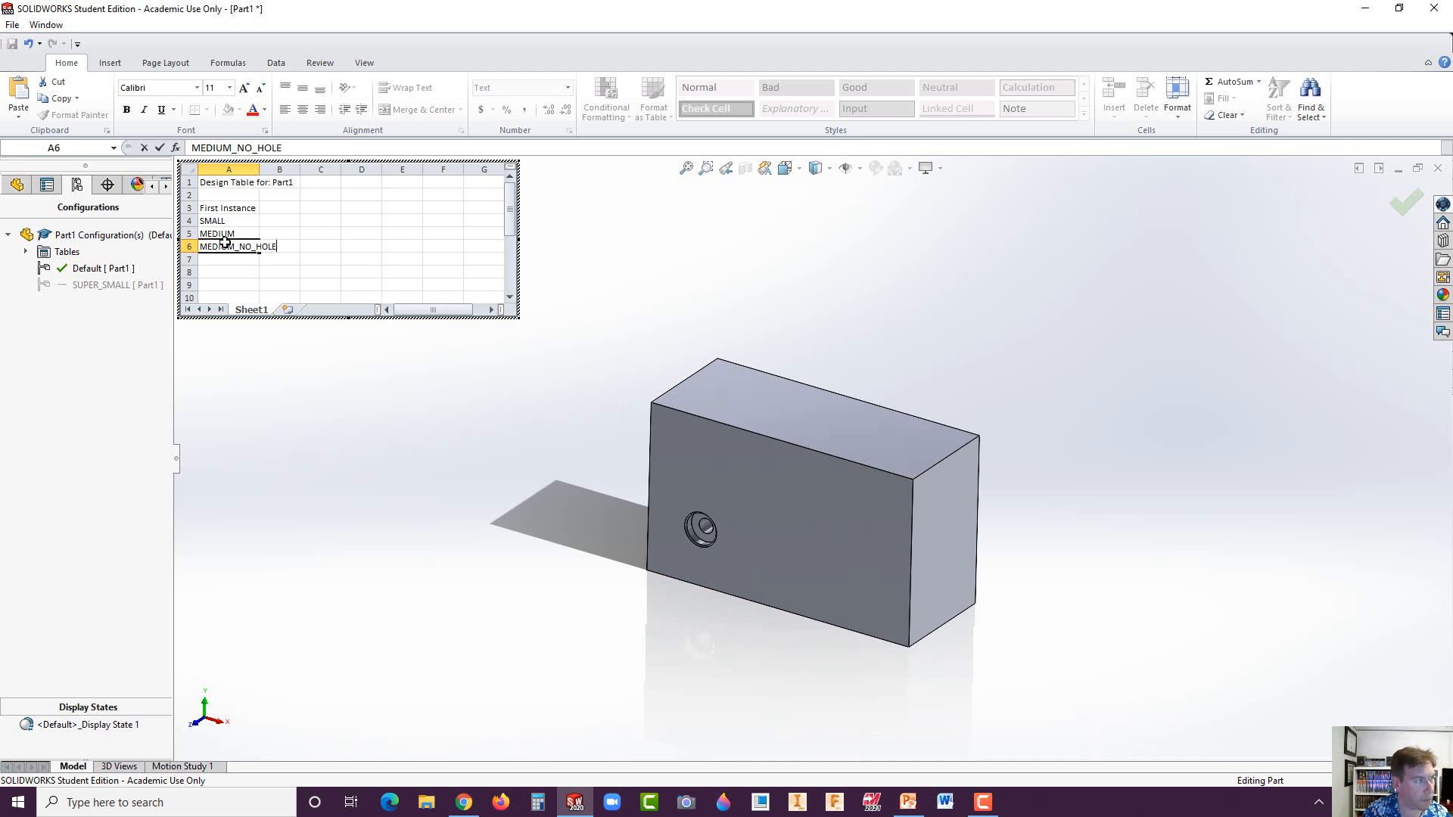
left_click(256, 168)
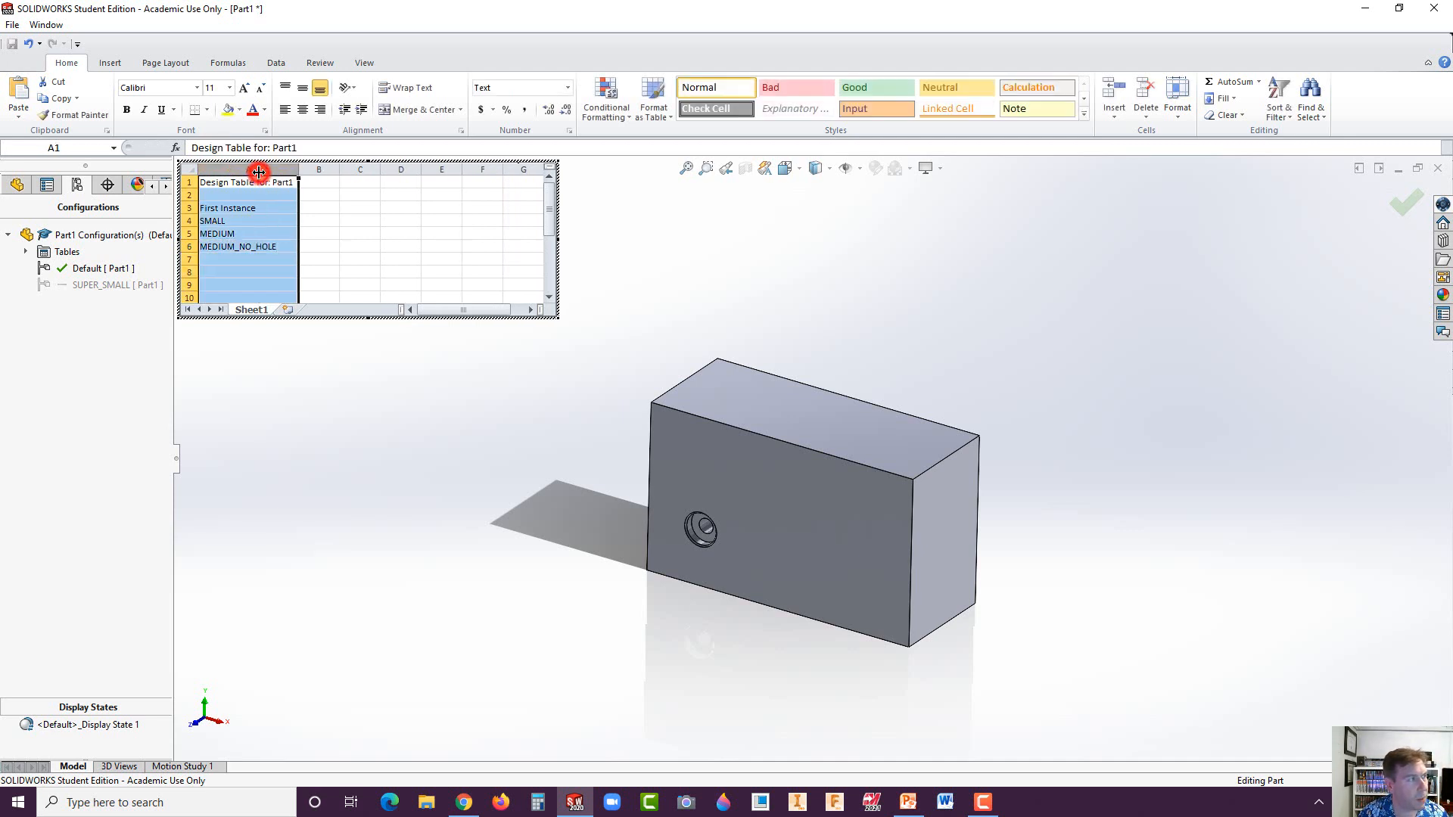
double_click(259, 168)
- Enter the configuration name LARGE in cell A7 of the design table
left_click(219, 259)
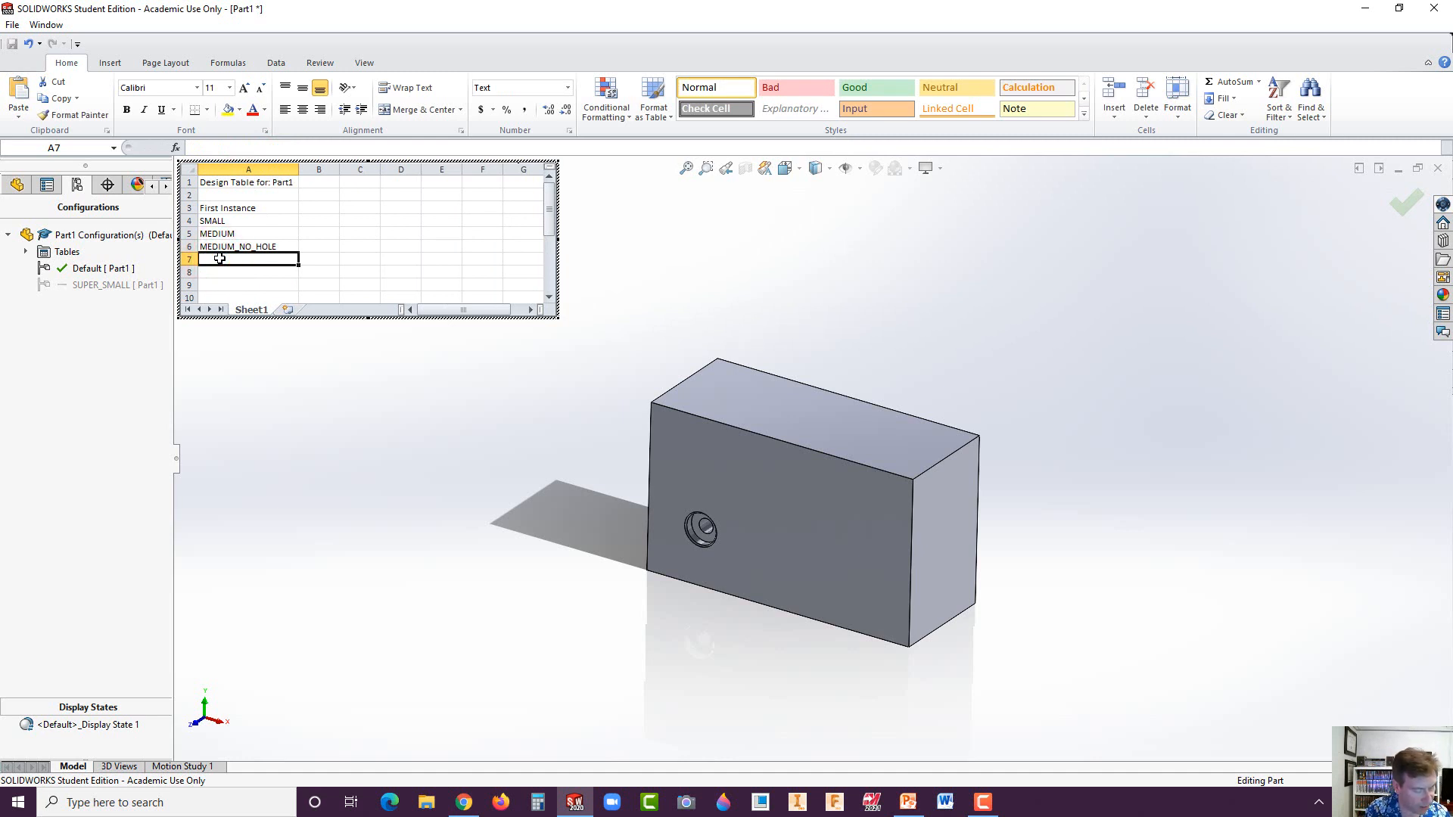
type("LAR")
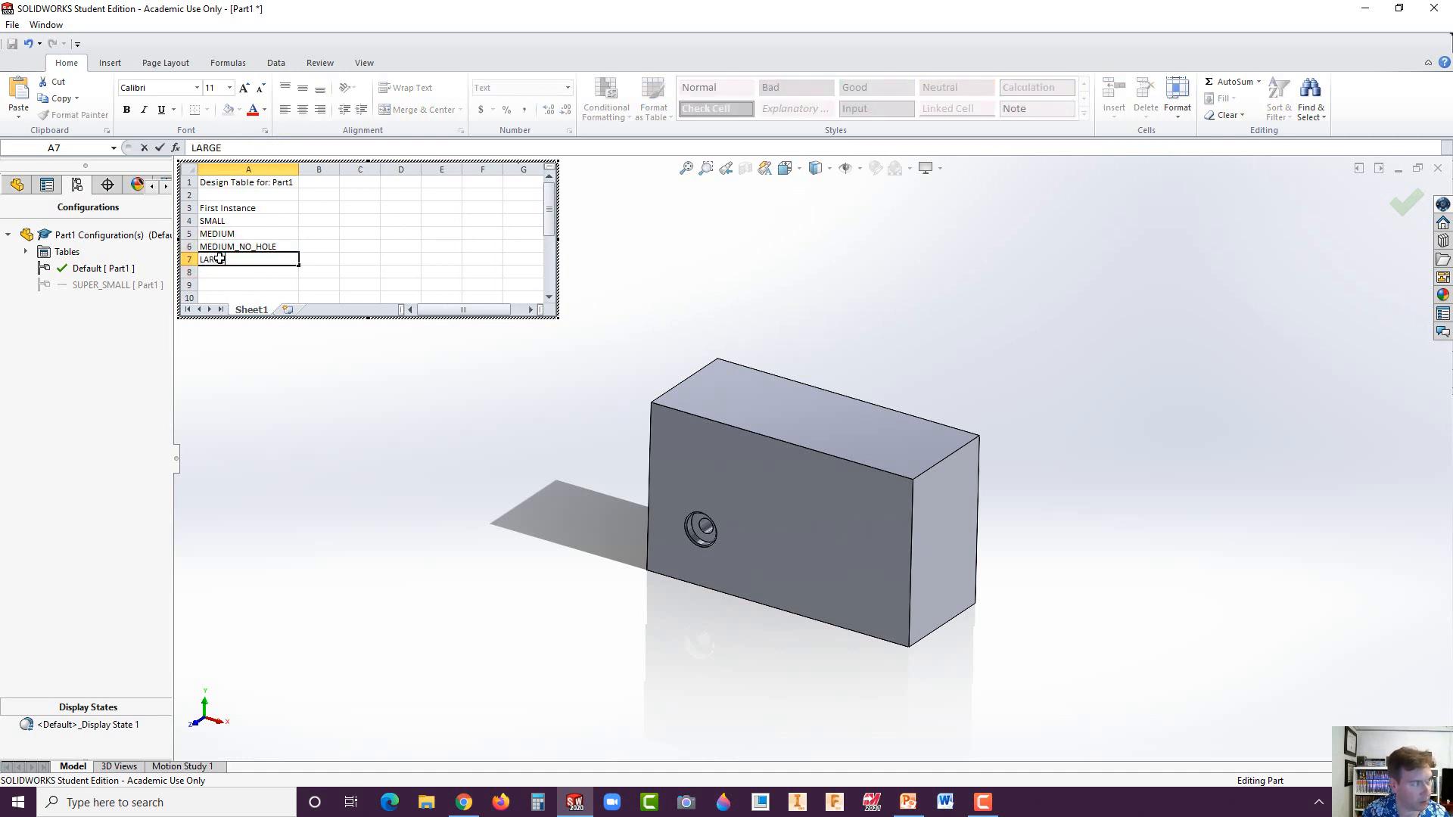
type("GE")
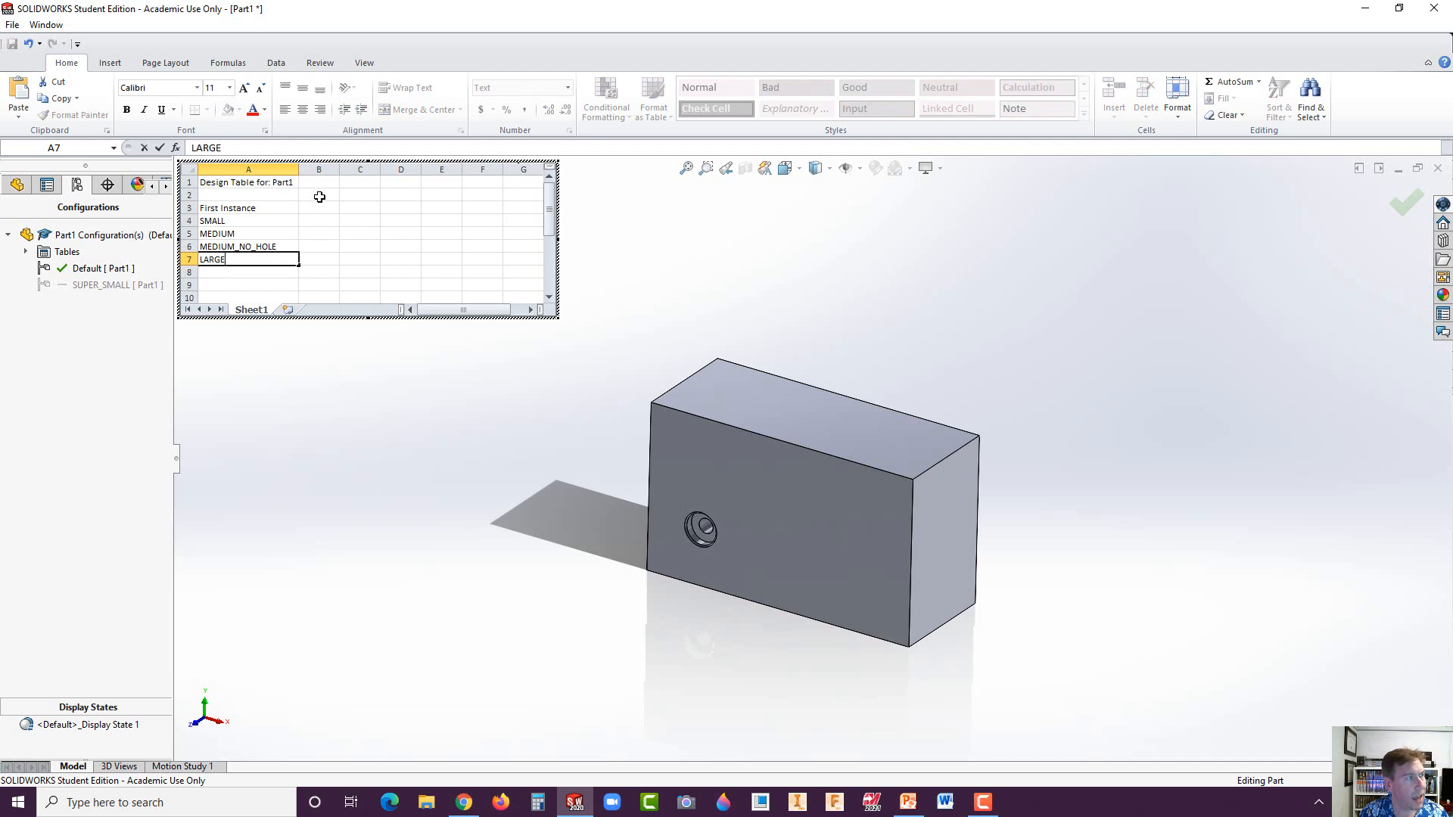
left_click(319, 195)
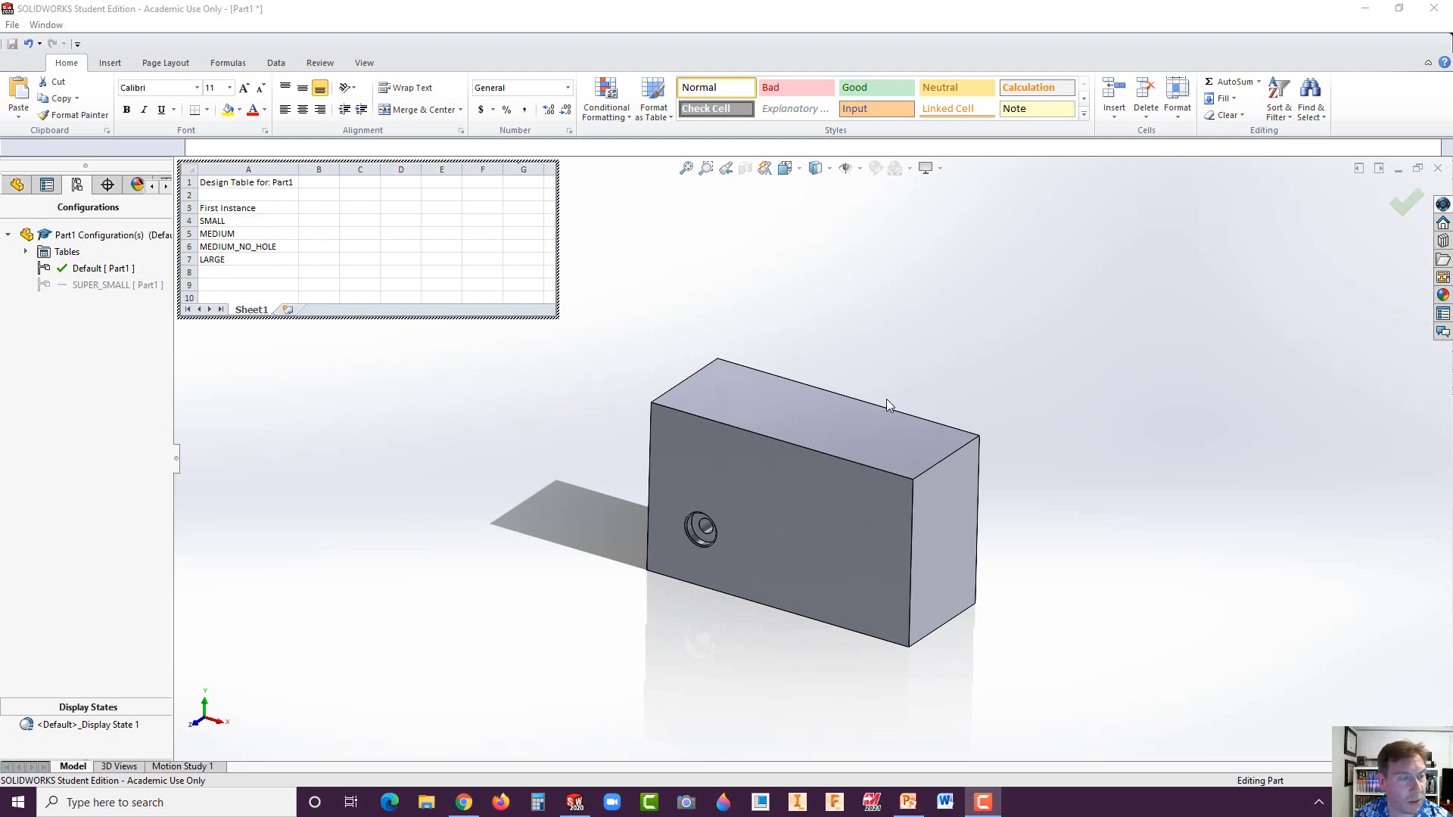
- Leave the design table and show the part's feature dimensions from its annotations
left_click(17, 186)
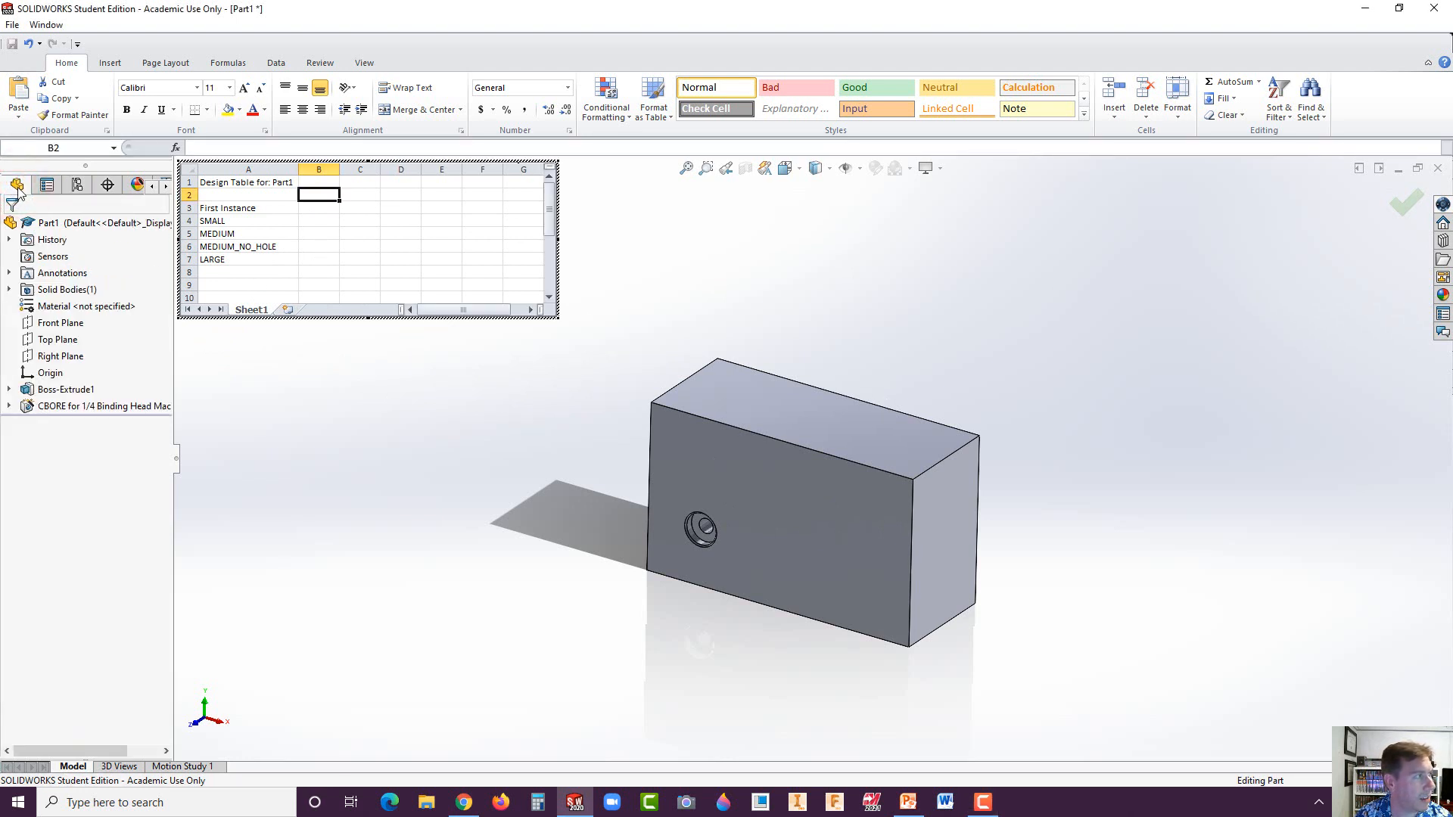
left_click(27, 276)
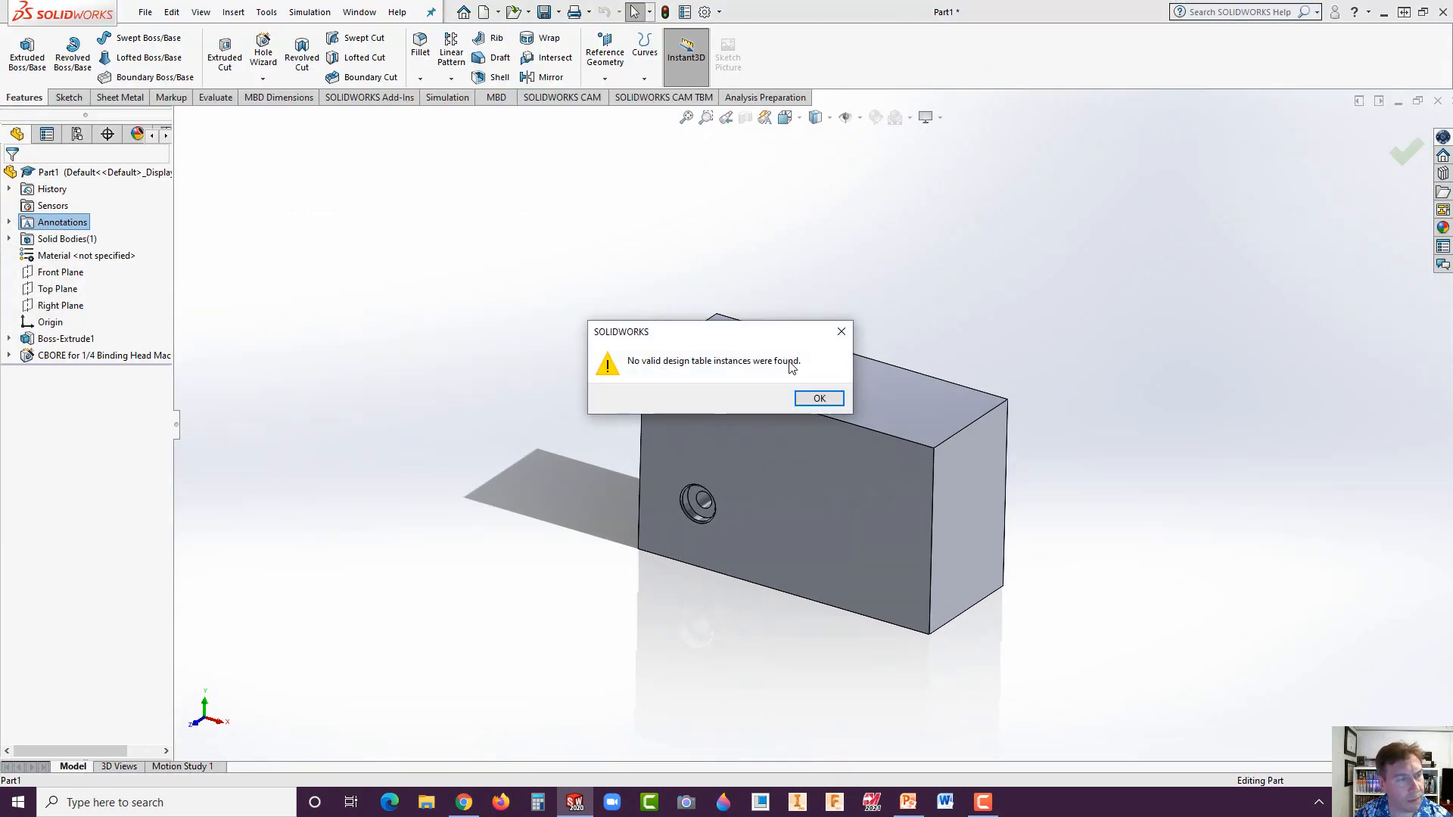
left_click(836, 399)
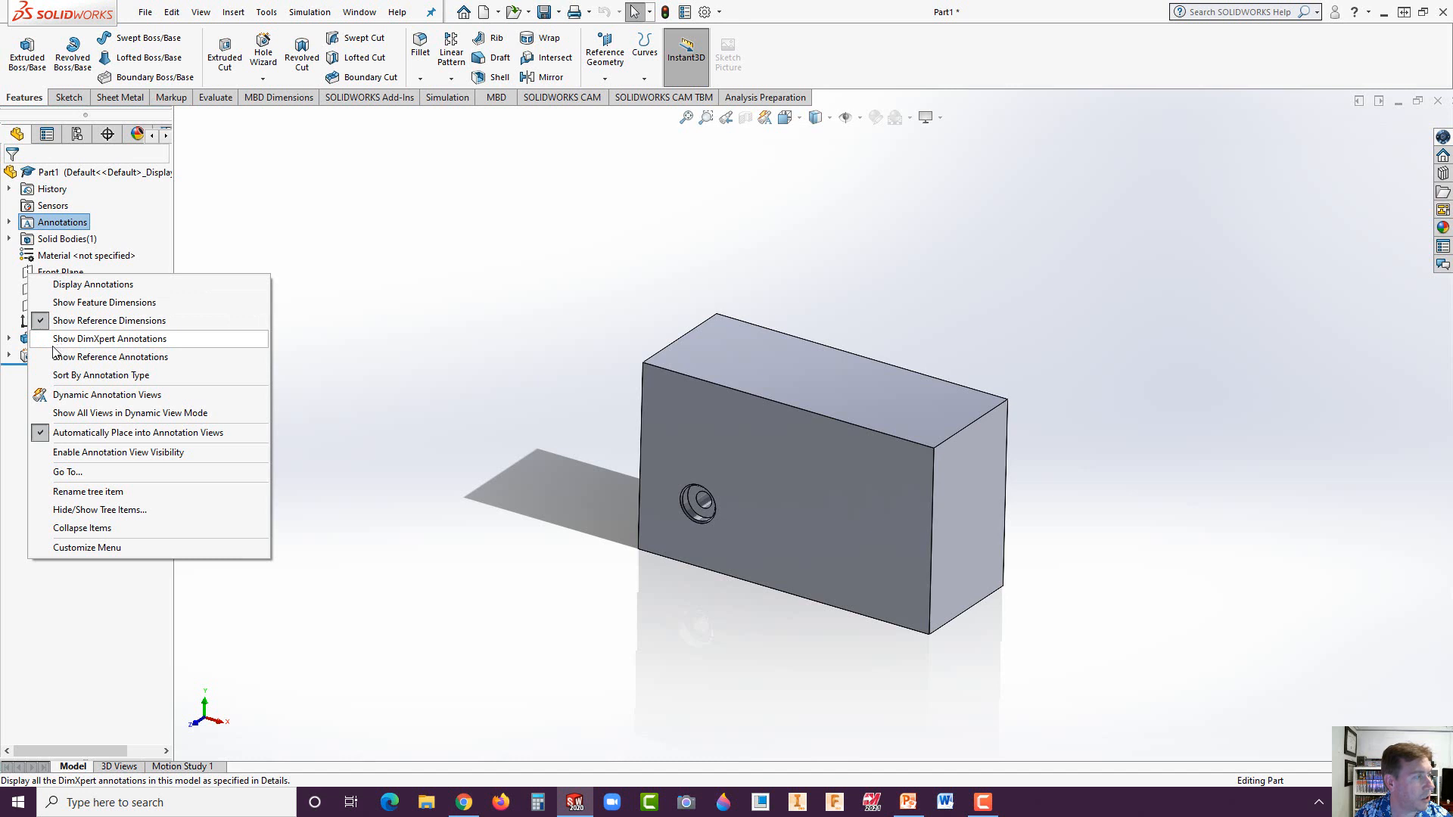
left_click(47, 303)
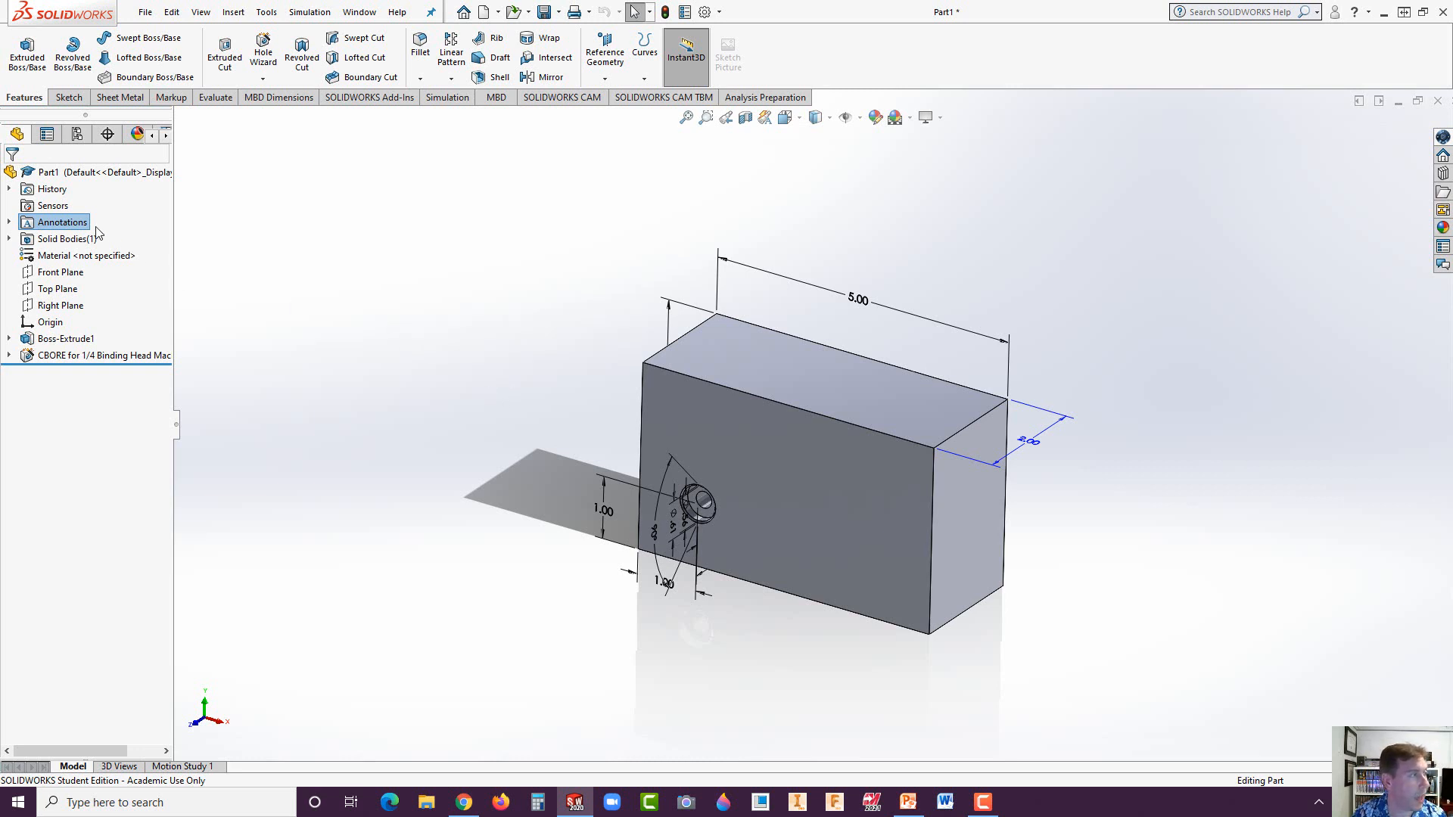
- Turn on the display of dimension names in the model
left_click(201, 13)
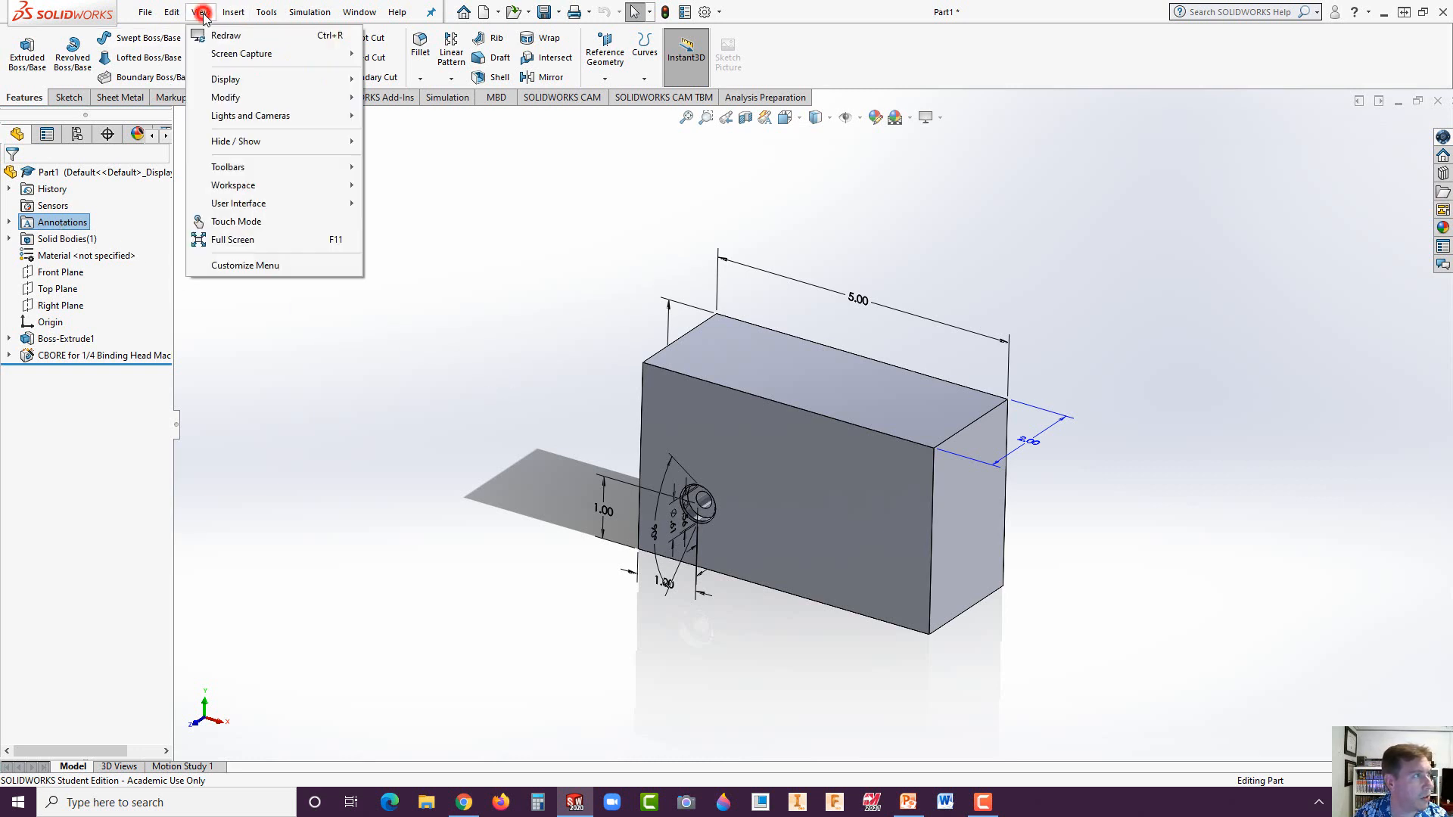
mouse_move(292, 146)
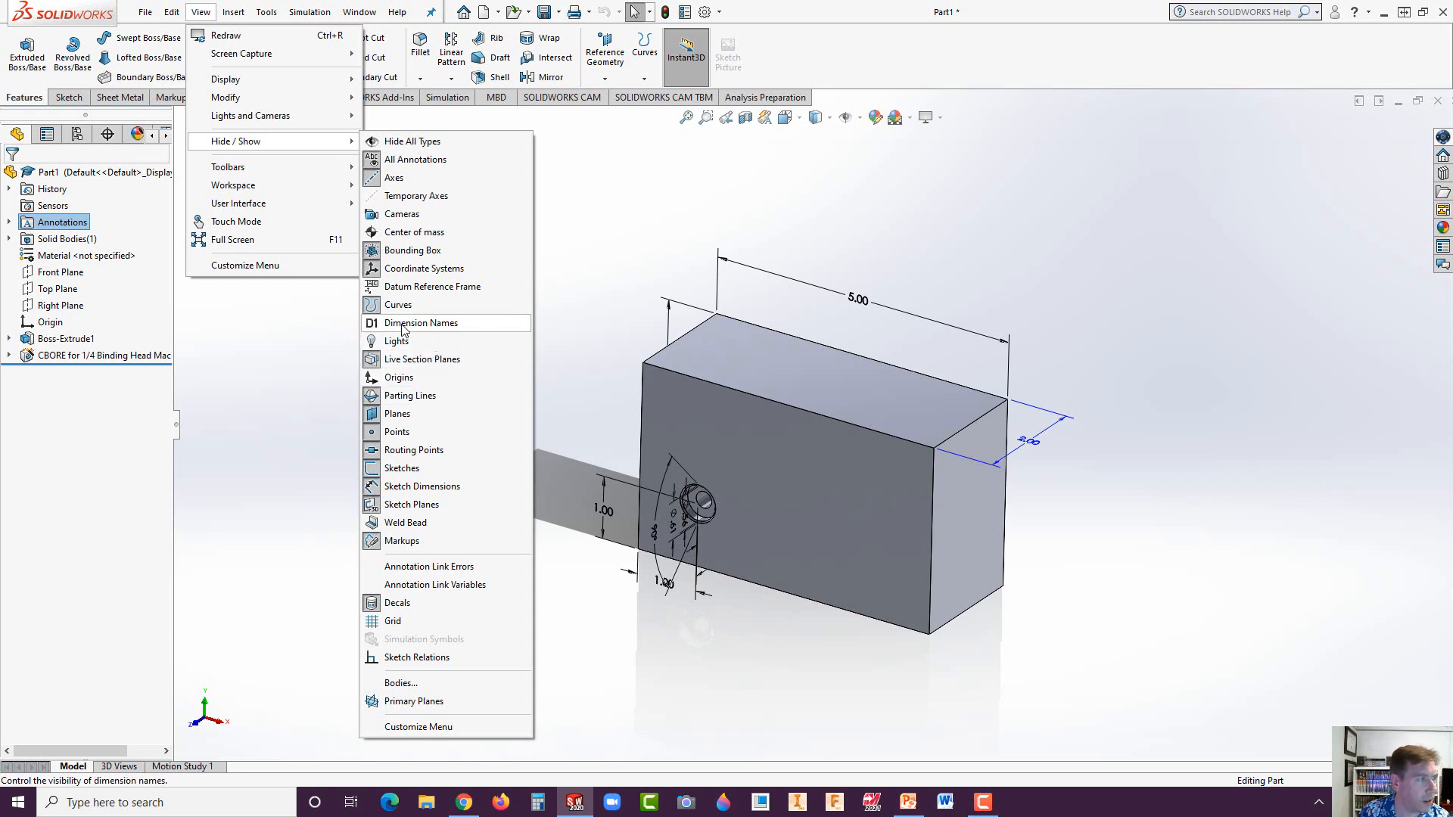
left_click(376, 323)
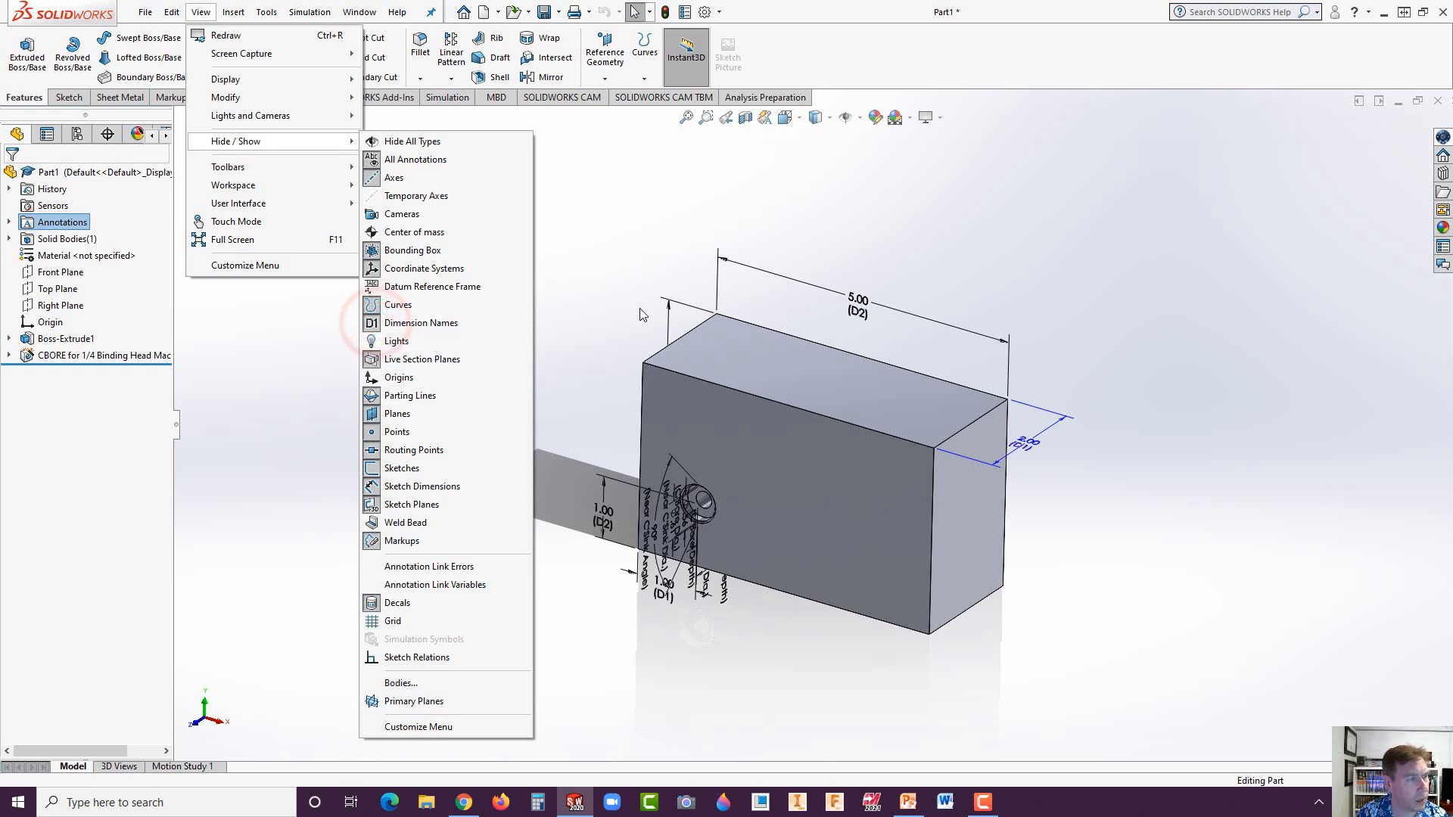
left_click(603, 269)
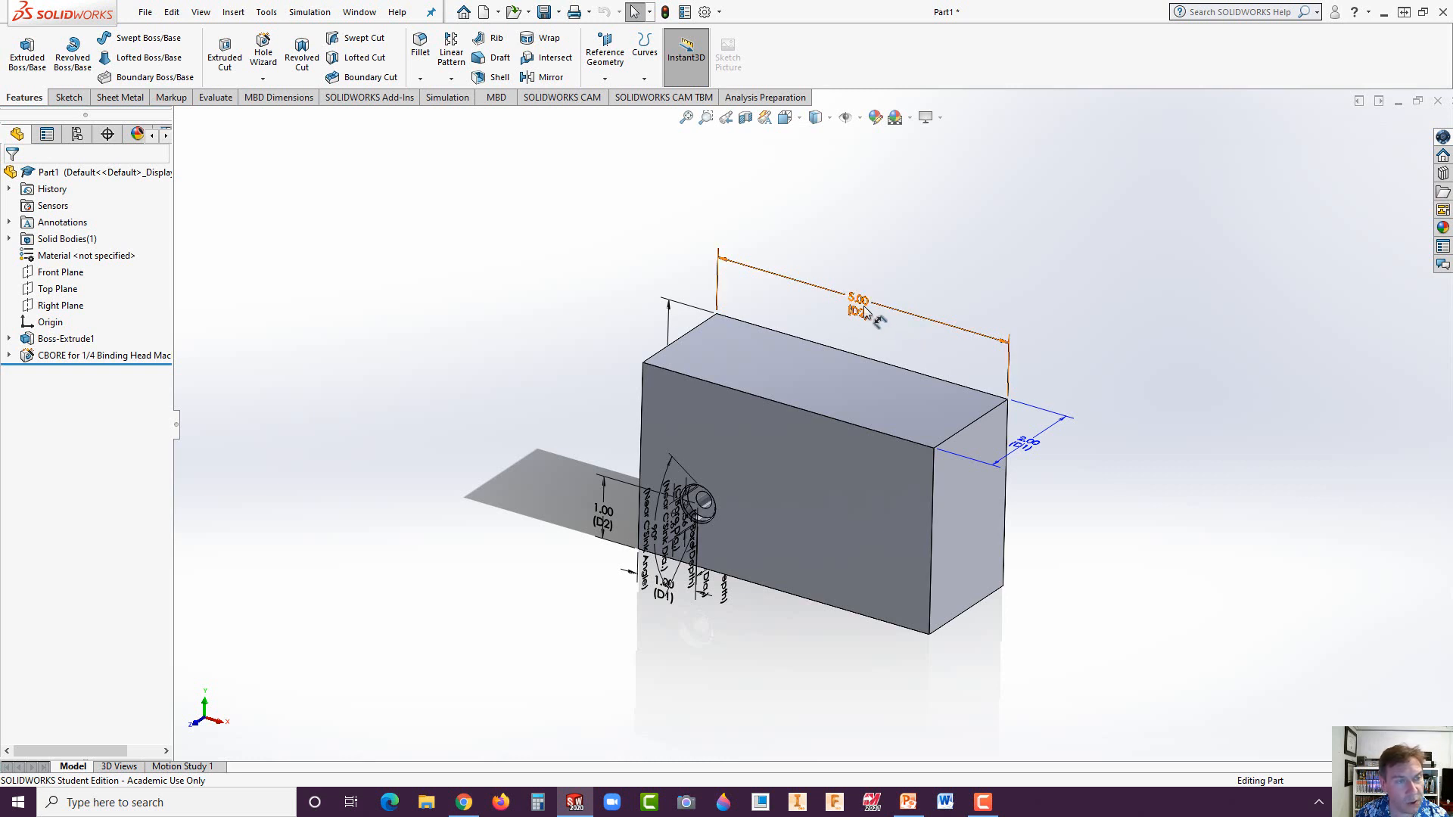
- Rename the box's 5.00 in horizontal sketch dimension to WIDTH
left_click(912, 321)
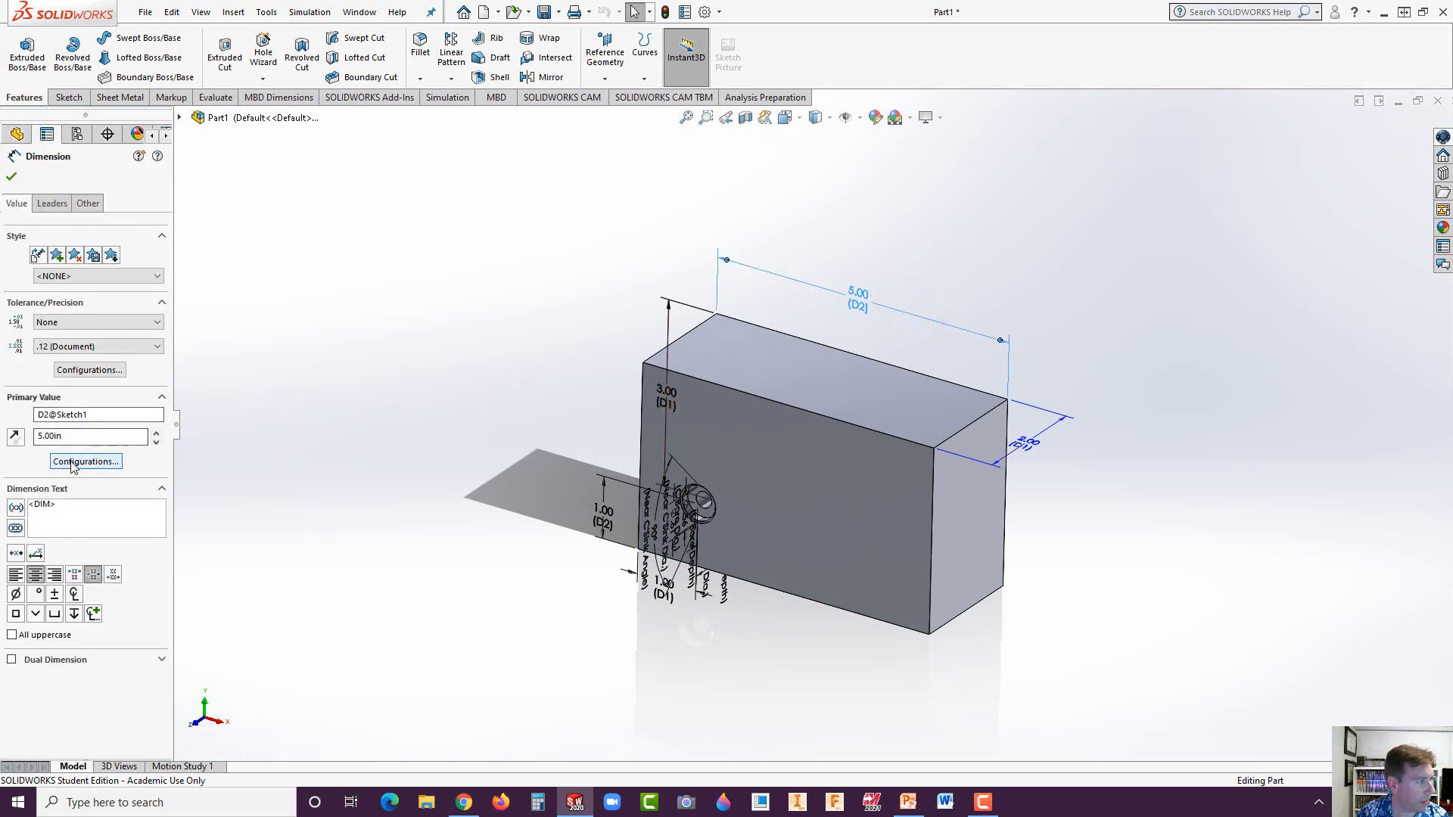
double_click(39, 413)
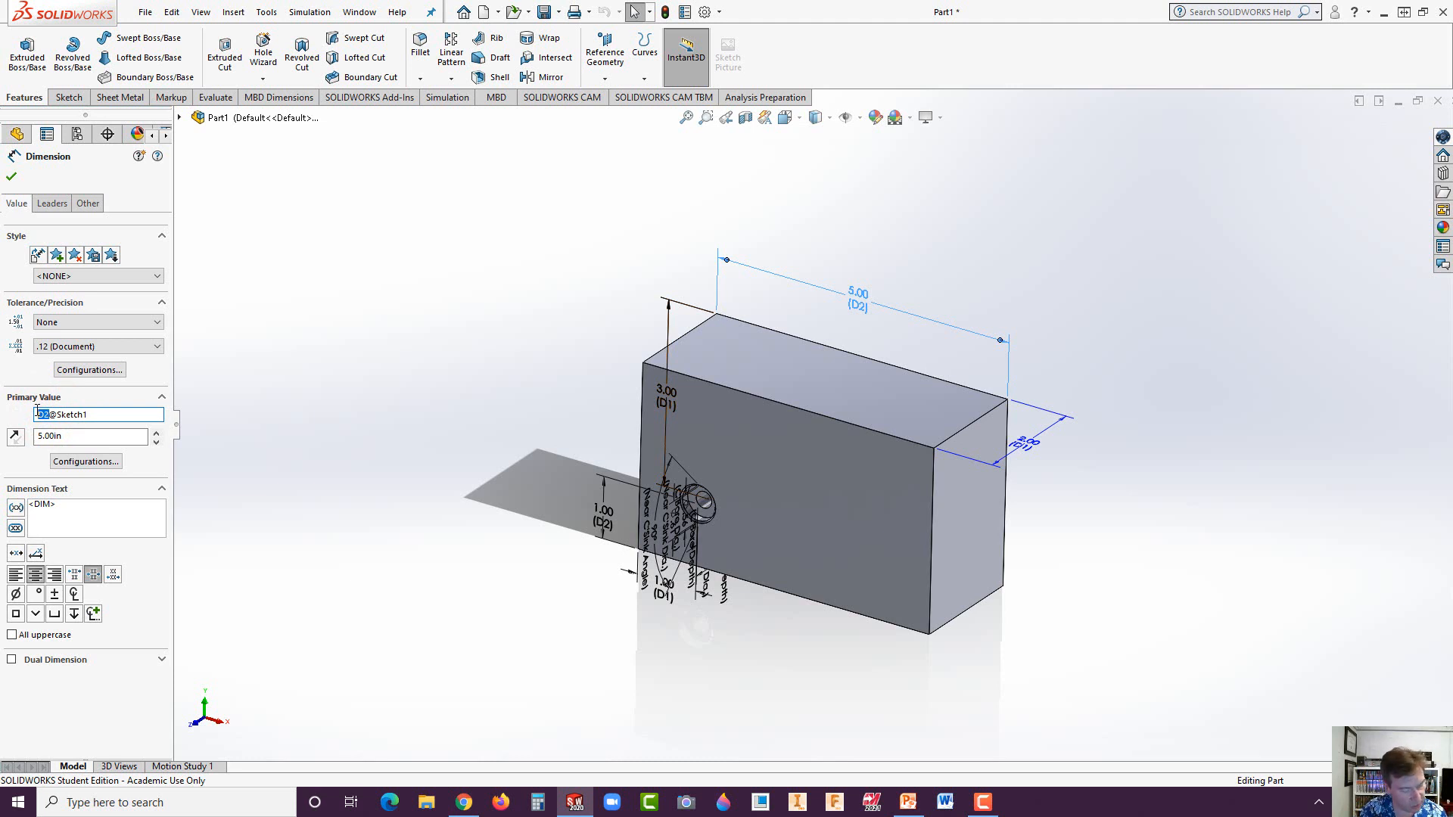
type("WID")
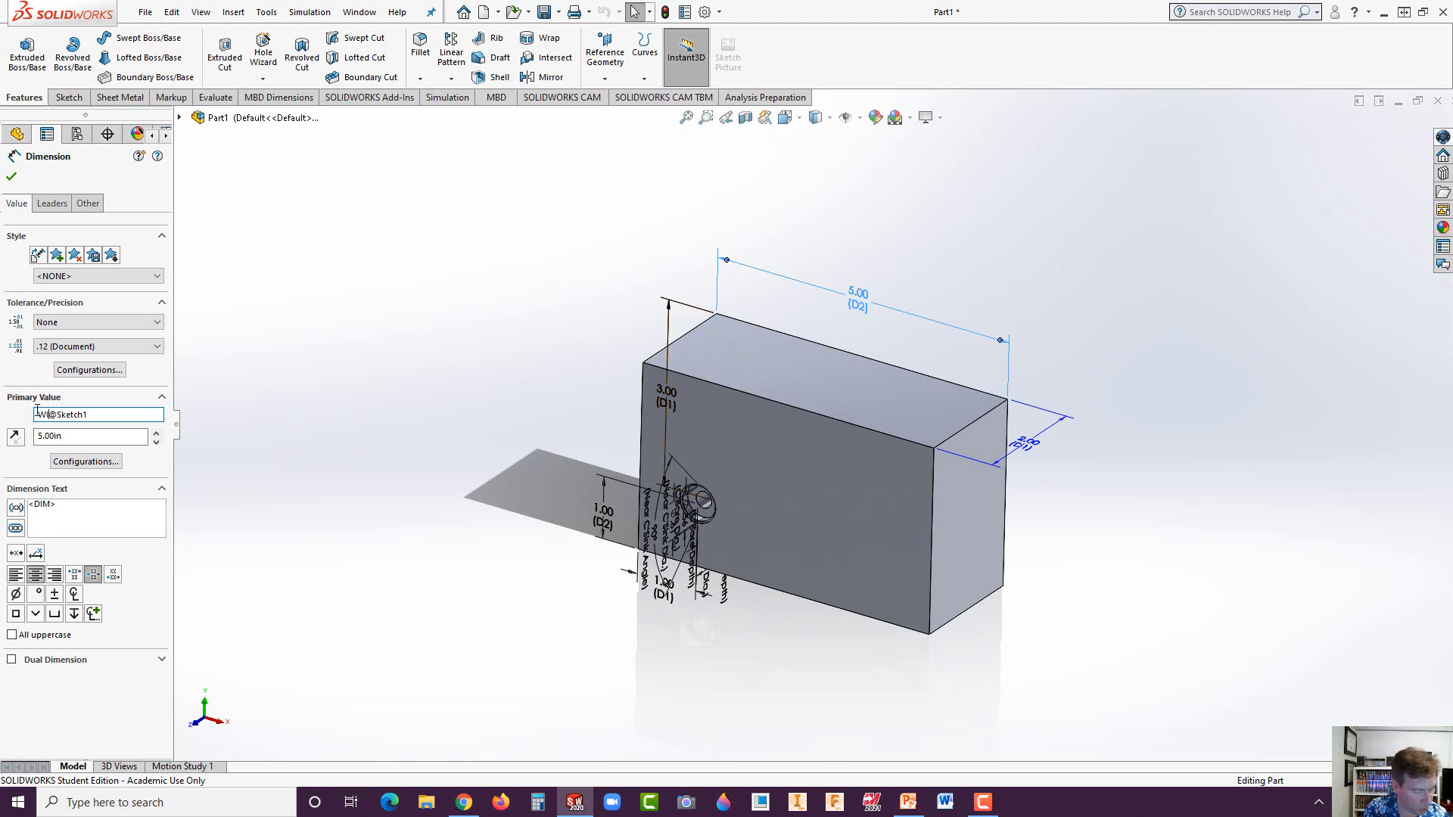
type("TH")
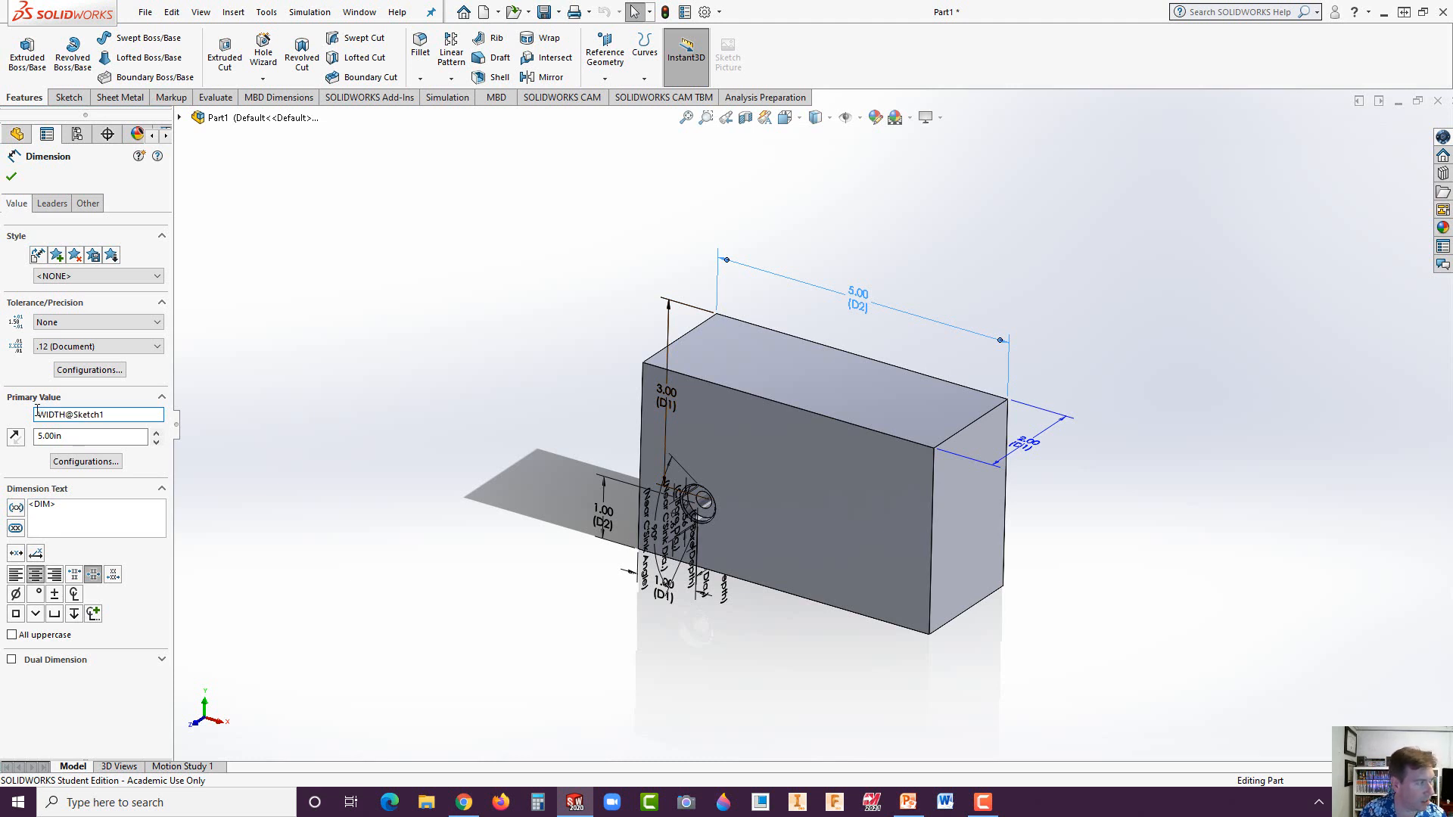
left_click(11, 176)
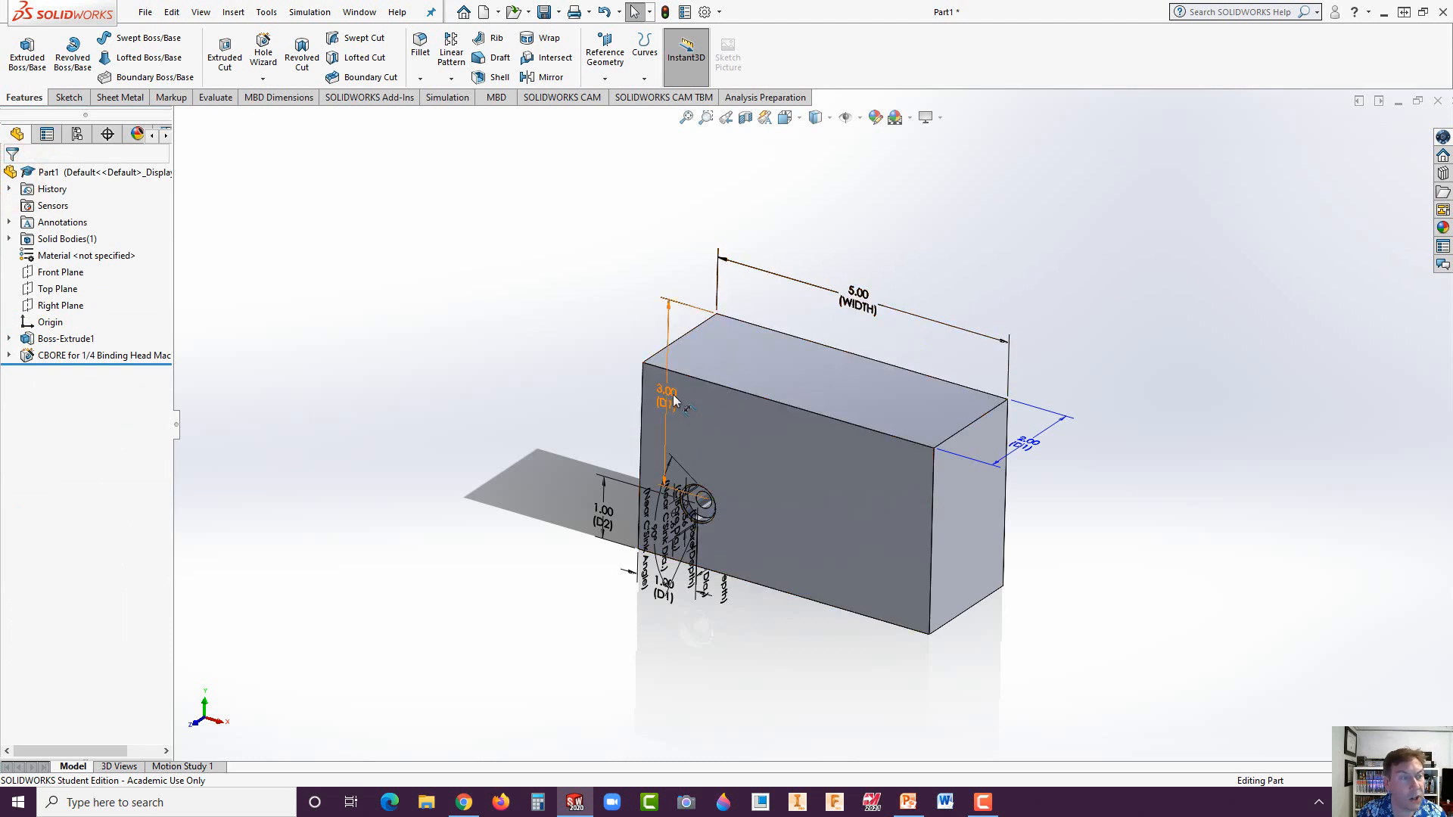
- Move the box's vertical sketch dimension farther away from the body and rename it HEIGHT
left_click_drag(671, 397, 589, 389)
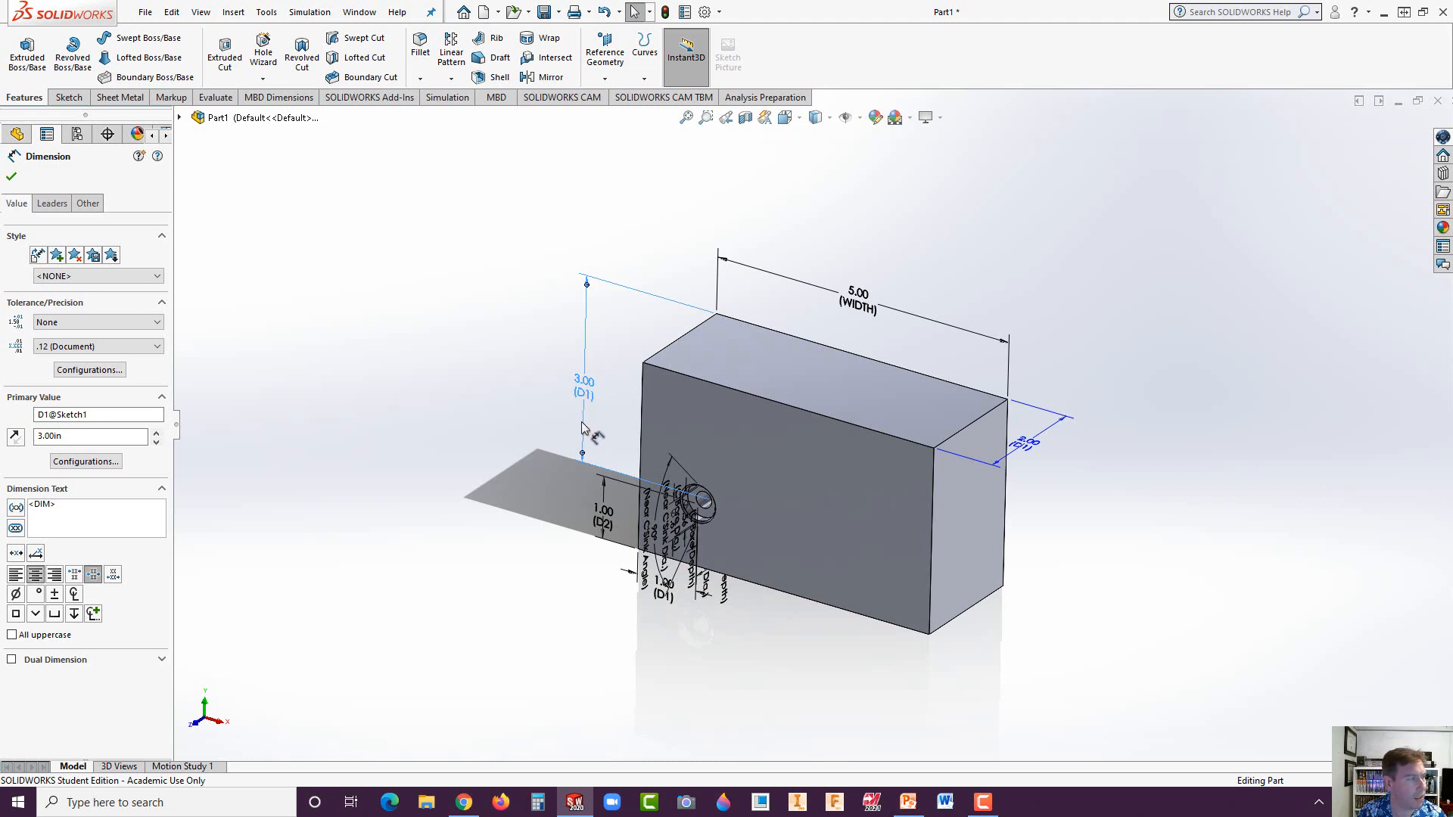
left_click(46, 415)
left_click_drag(49, 414, 35, 416)
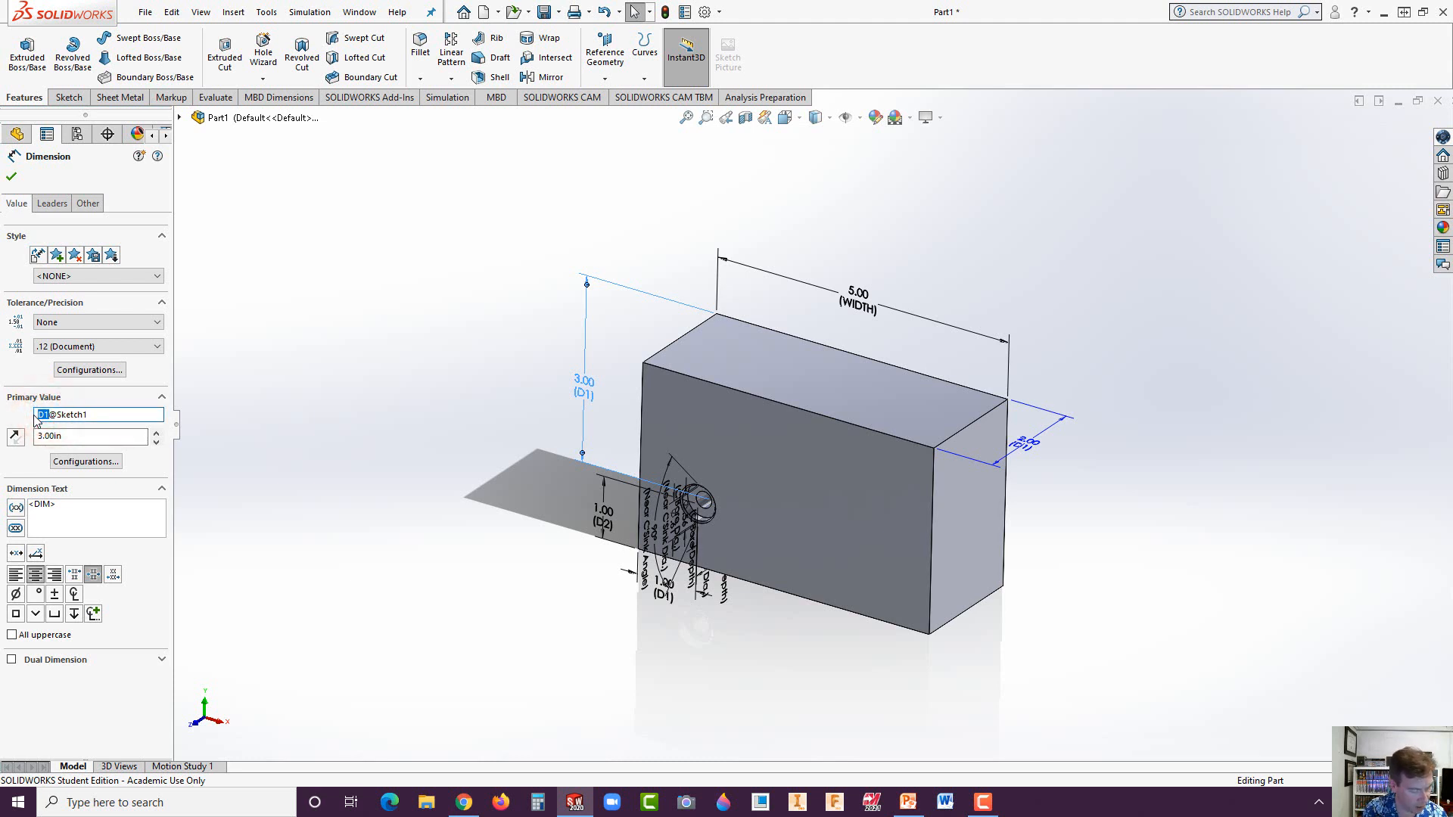
type("HEIGHT")
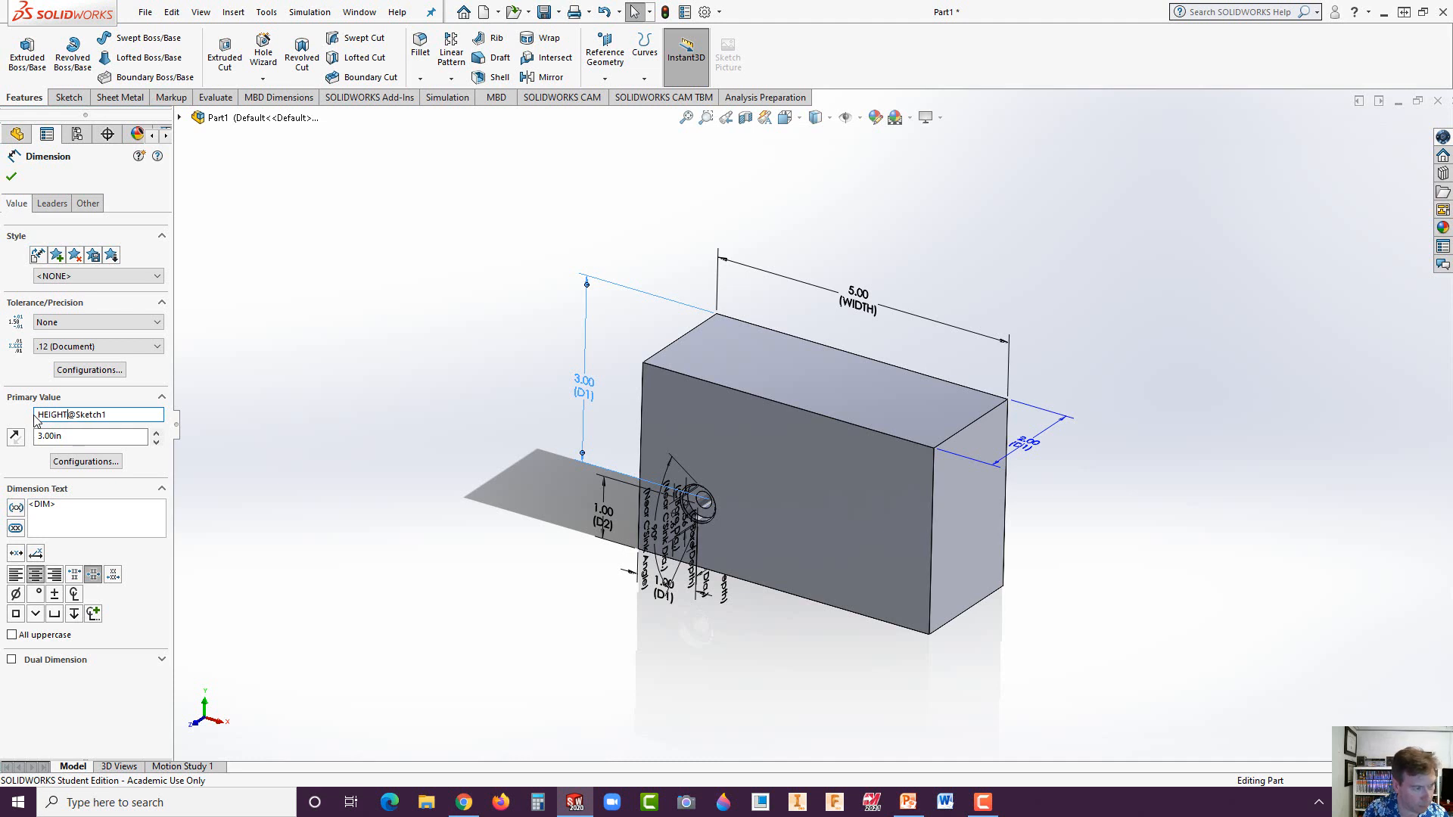
left_click(11, 177)
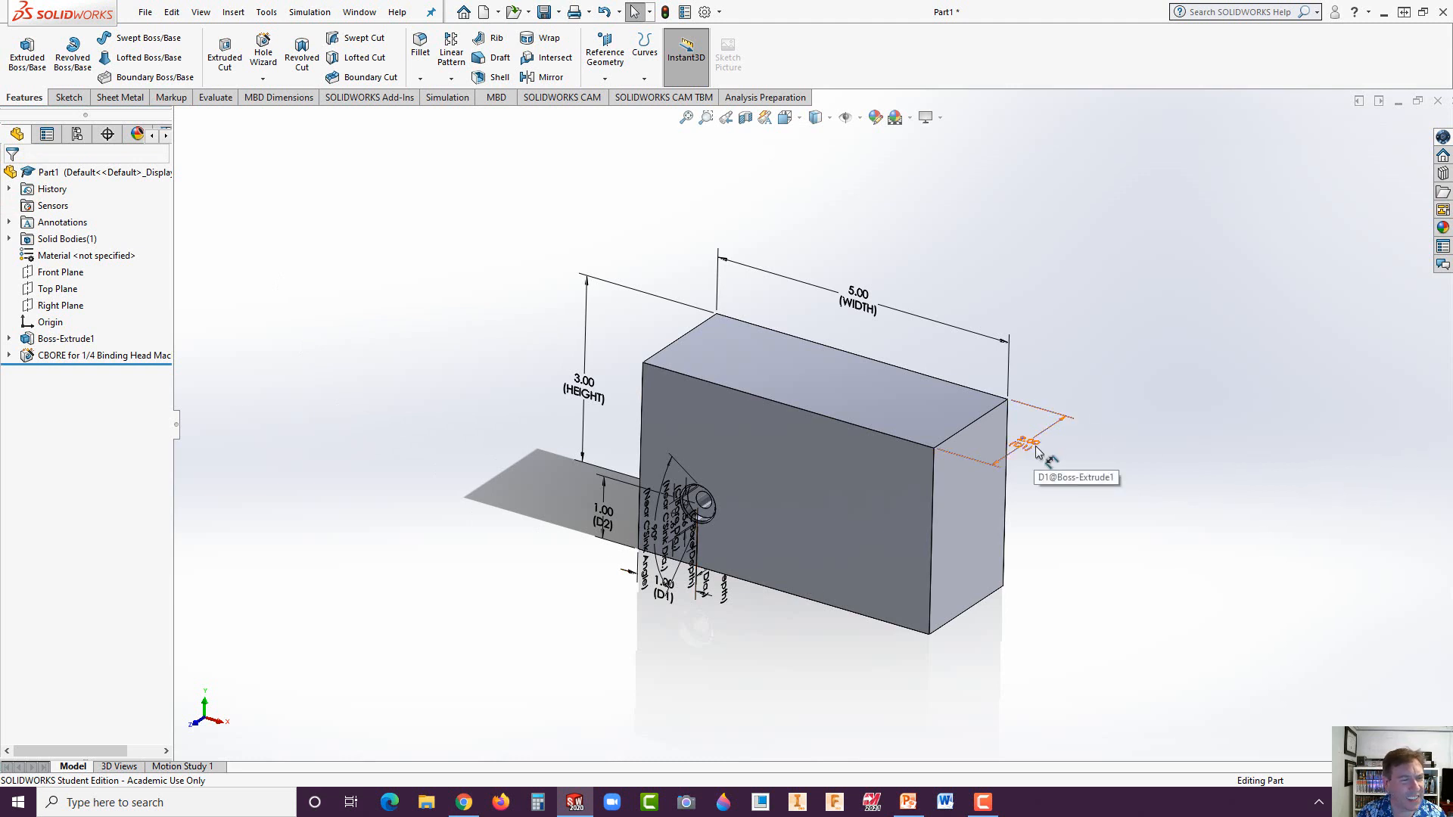
- Rename the box's extrusion depth dimension to THICK
left_click(1055, 431)
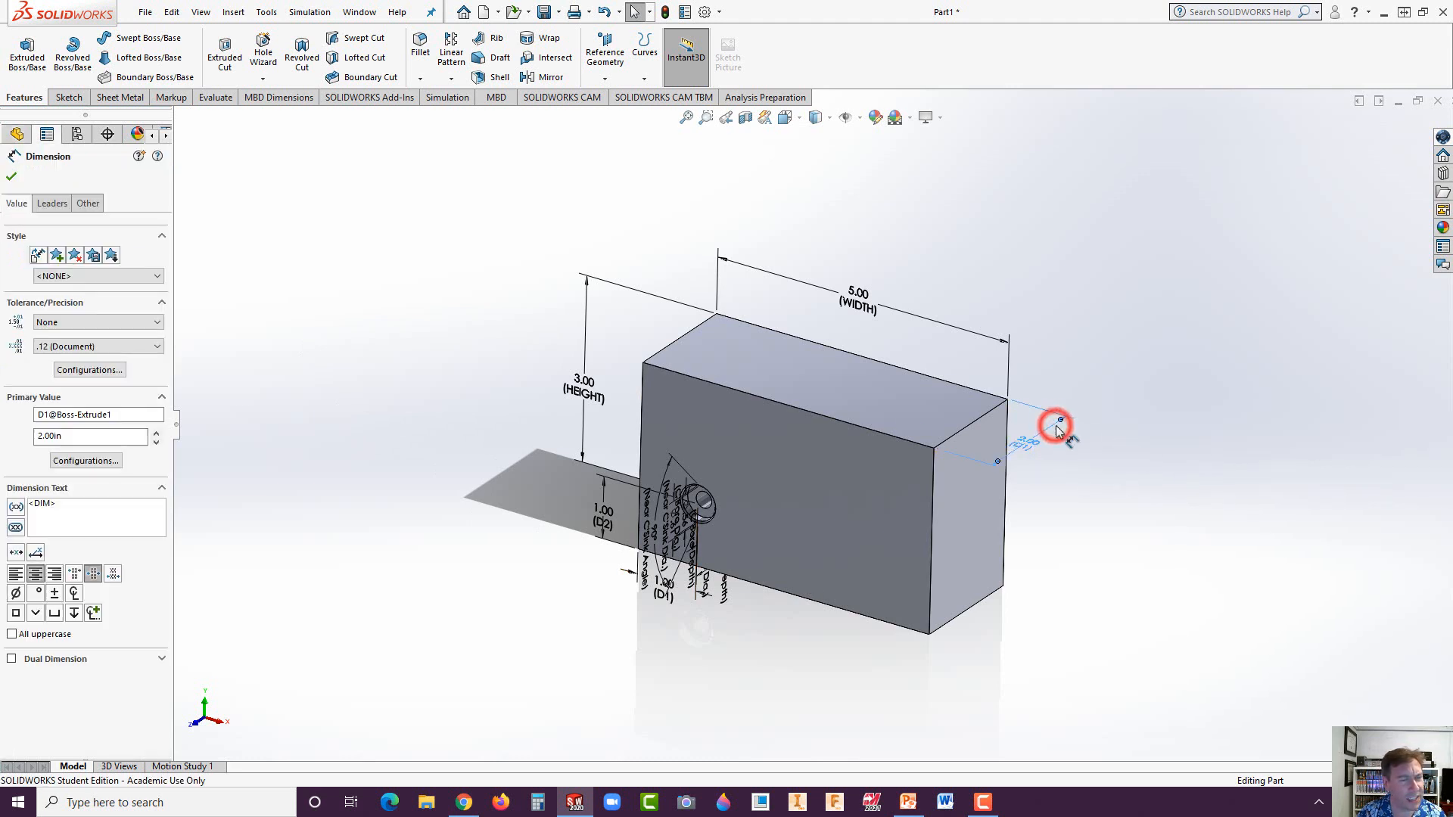
double_click(42, 414)
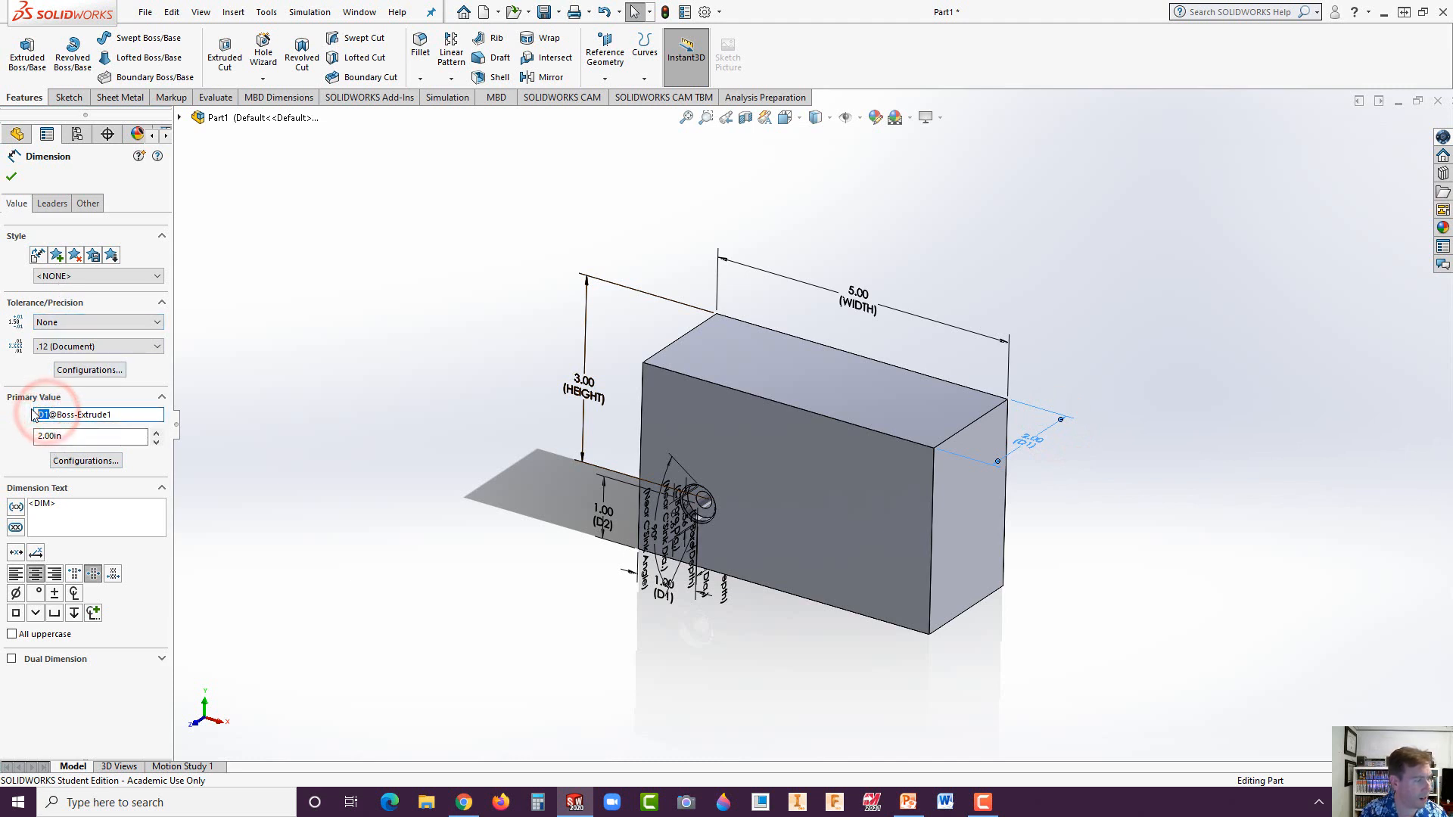
type("THICK")
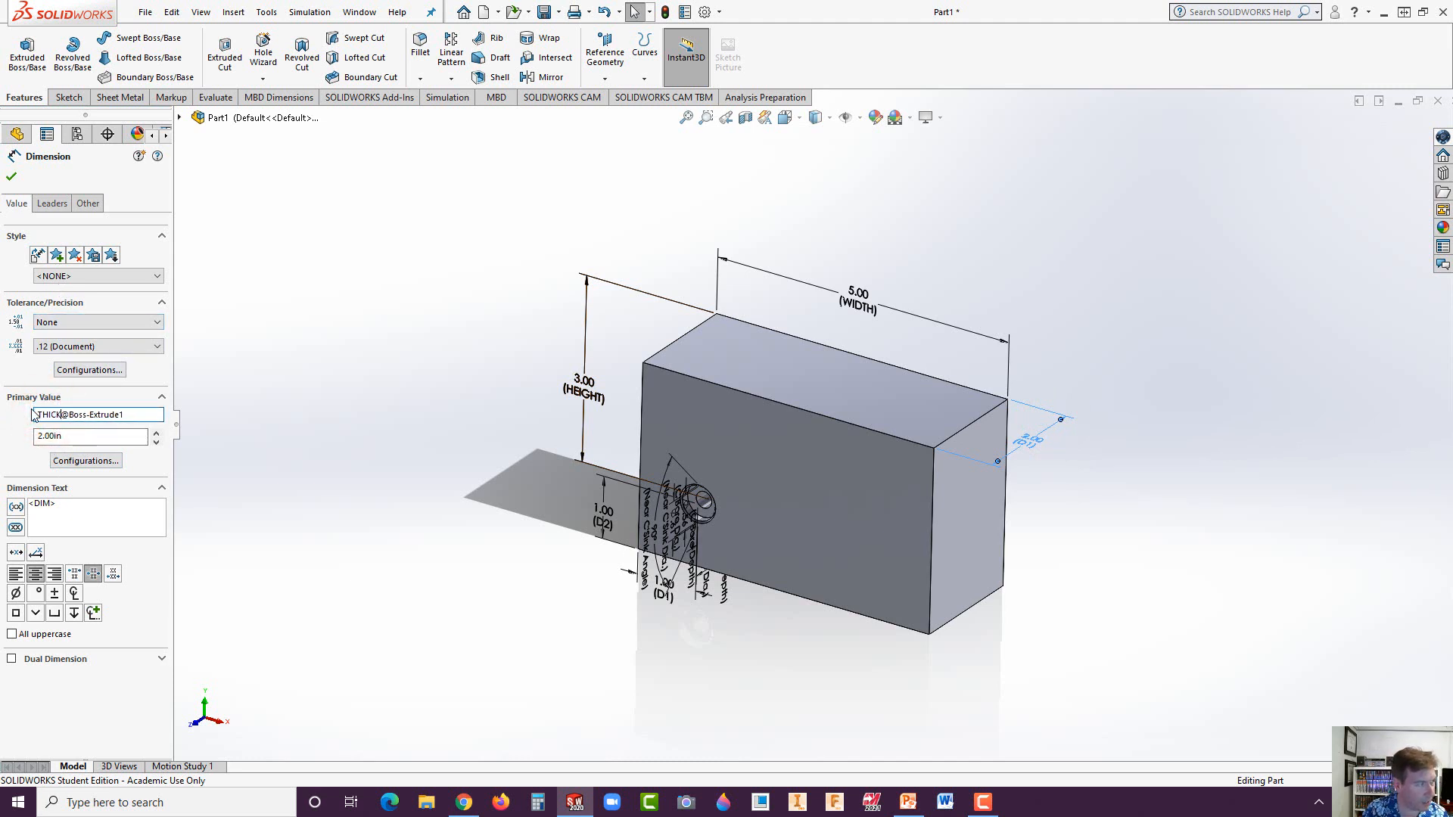
left_click(11, 177)
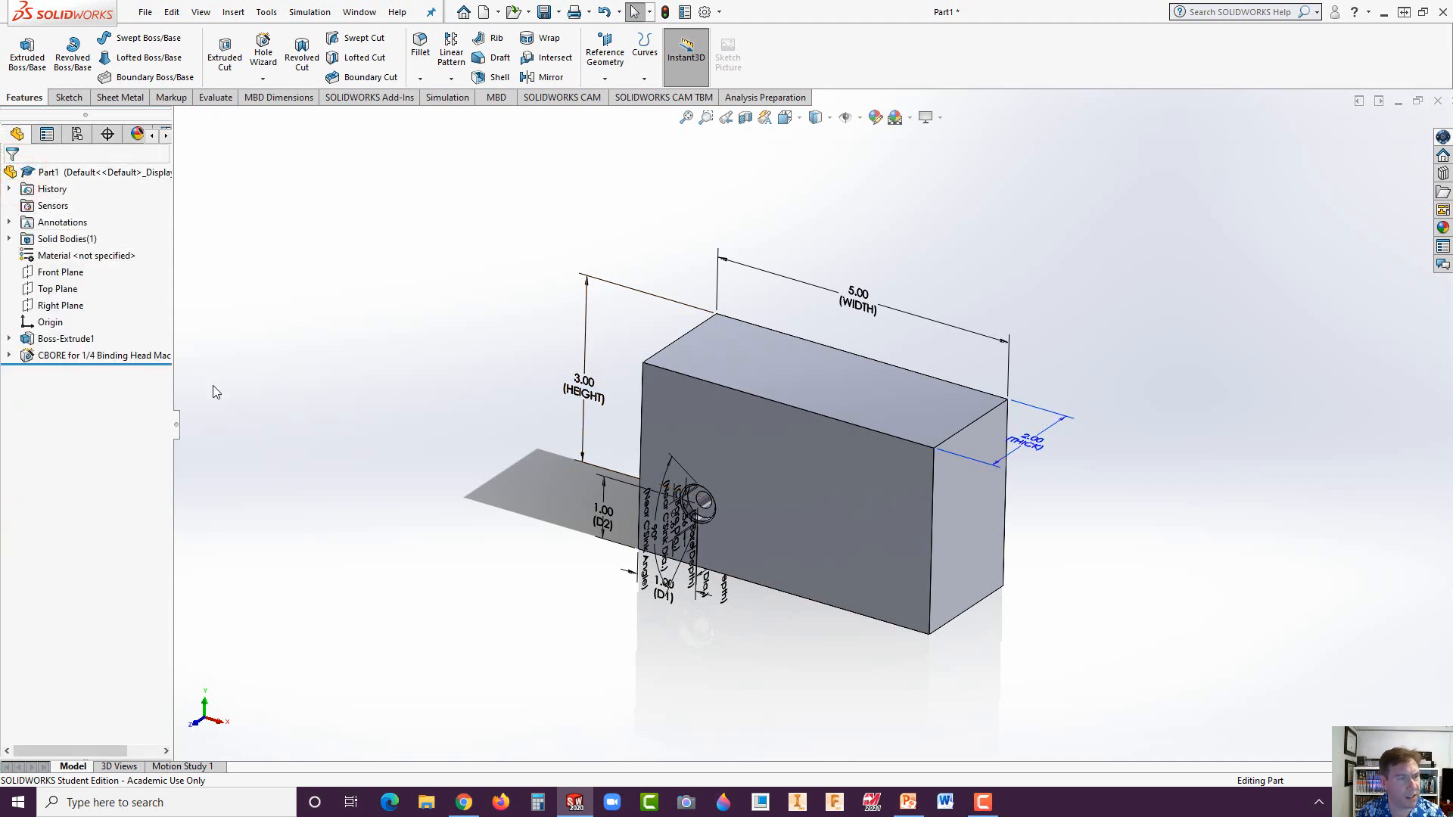
left_click(275, 244)
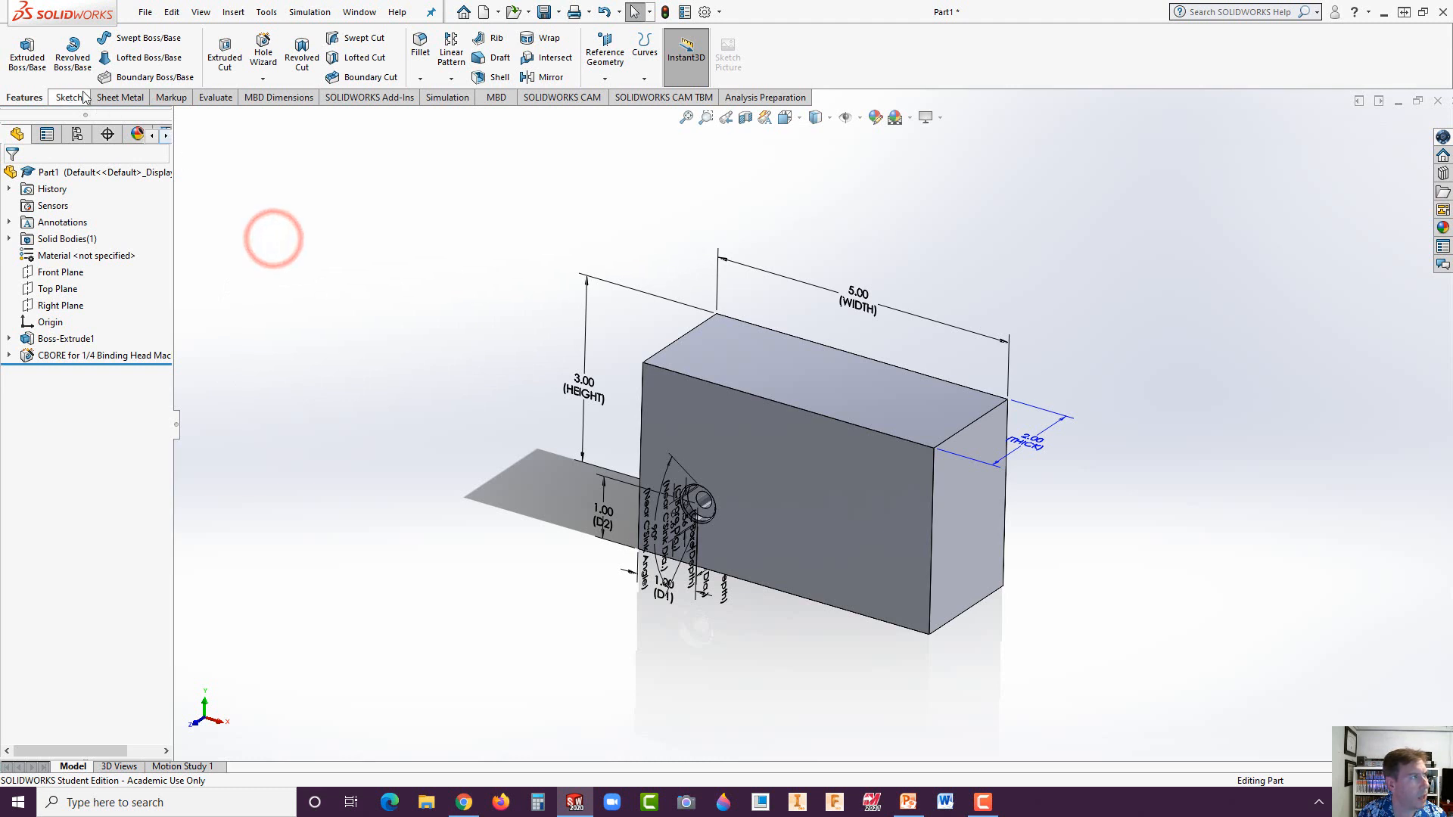
- Reopen the design table for editing within the part without adding the suggested WIDTH@Sketch1 parameter
left_click(201, 12)
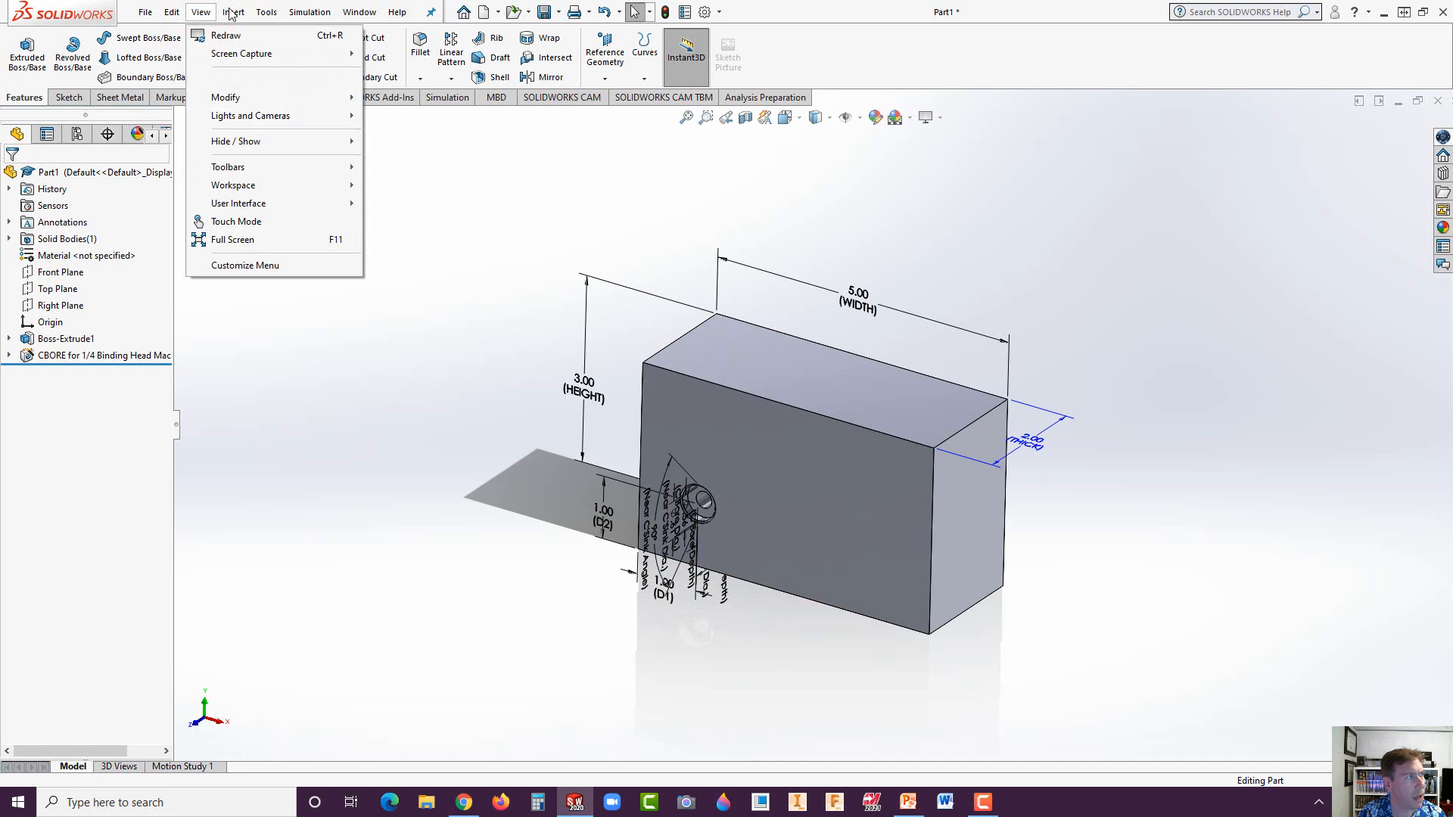
mouse_move(178, 17)
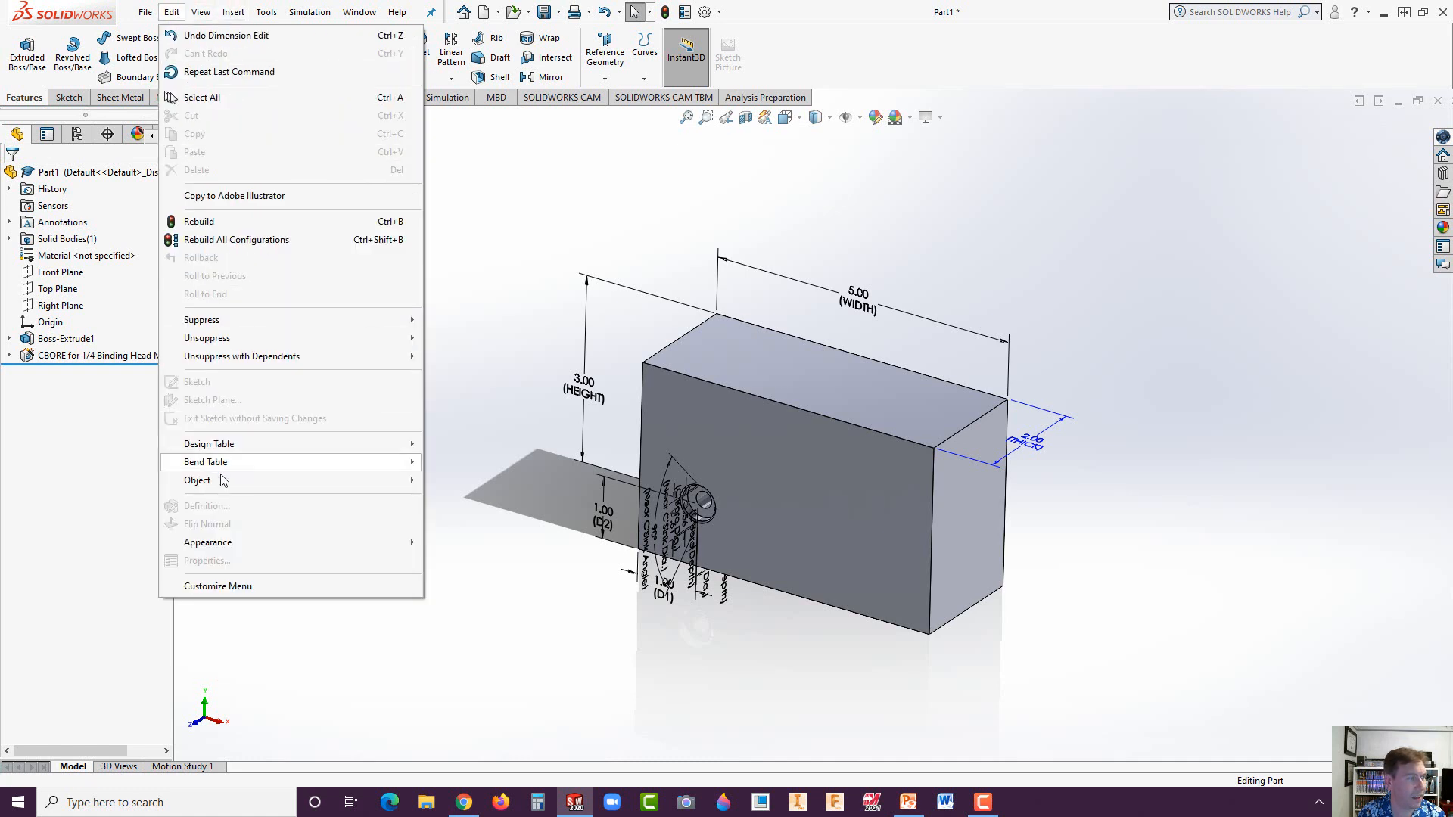
mouse_move(327, 451)
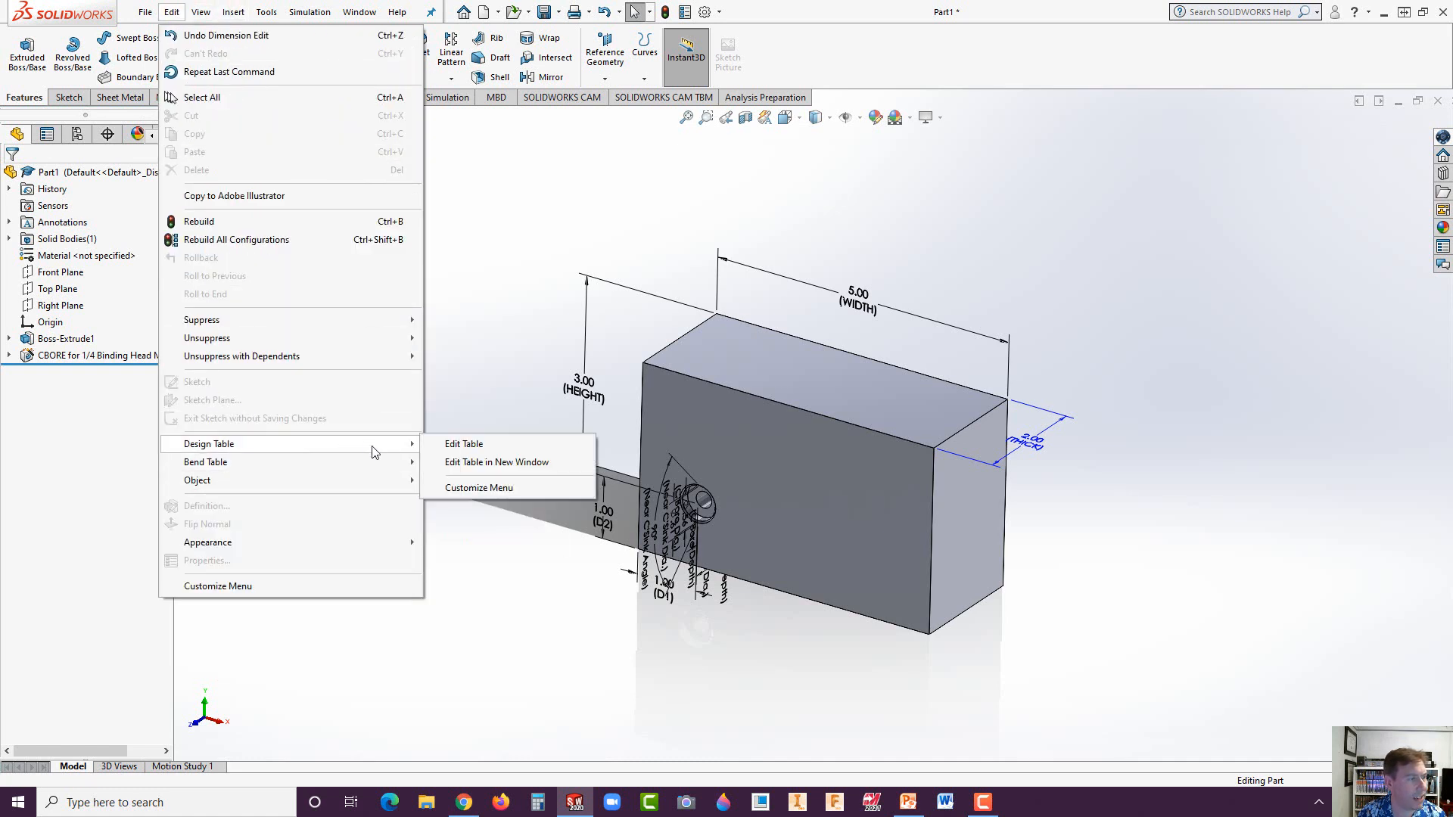
left_click(453, 443)
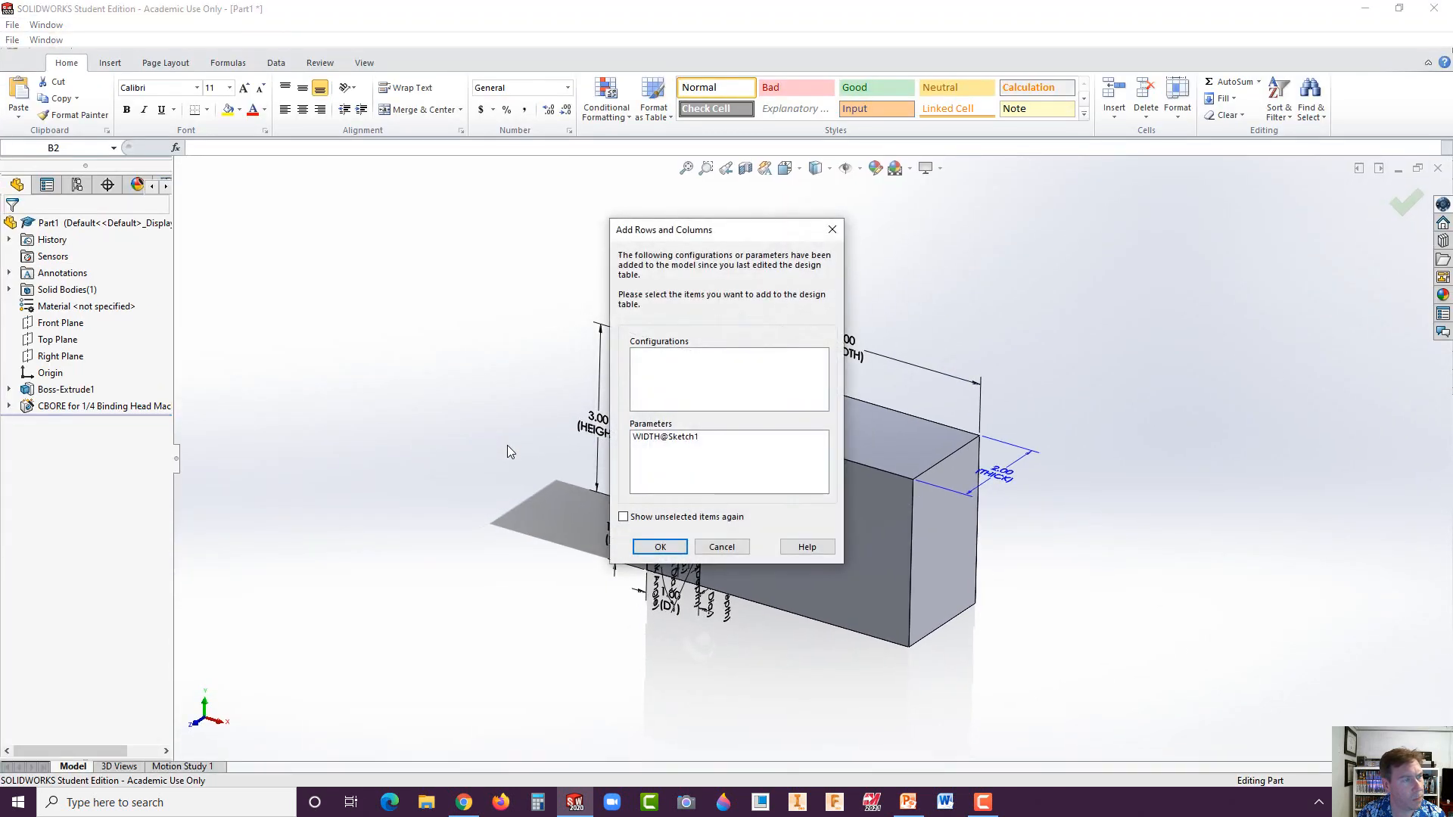
left_click(669, 550)
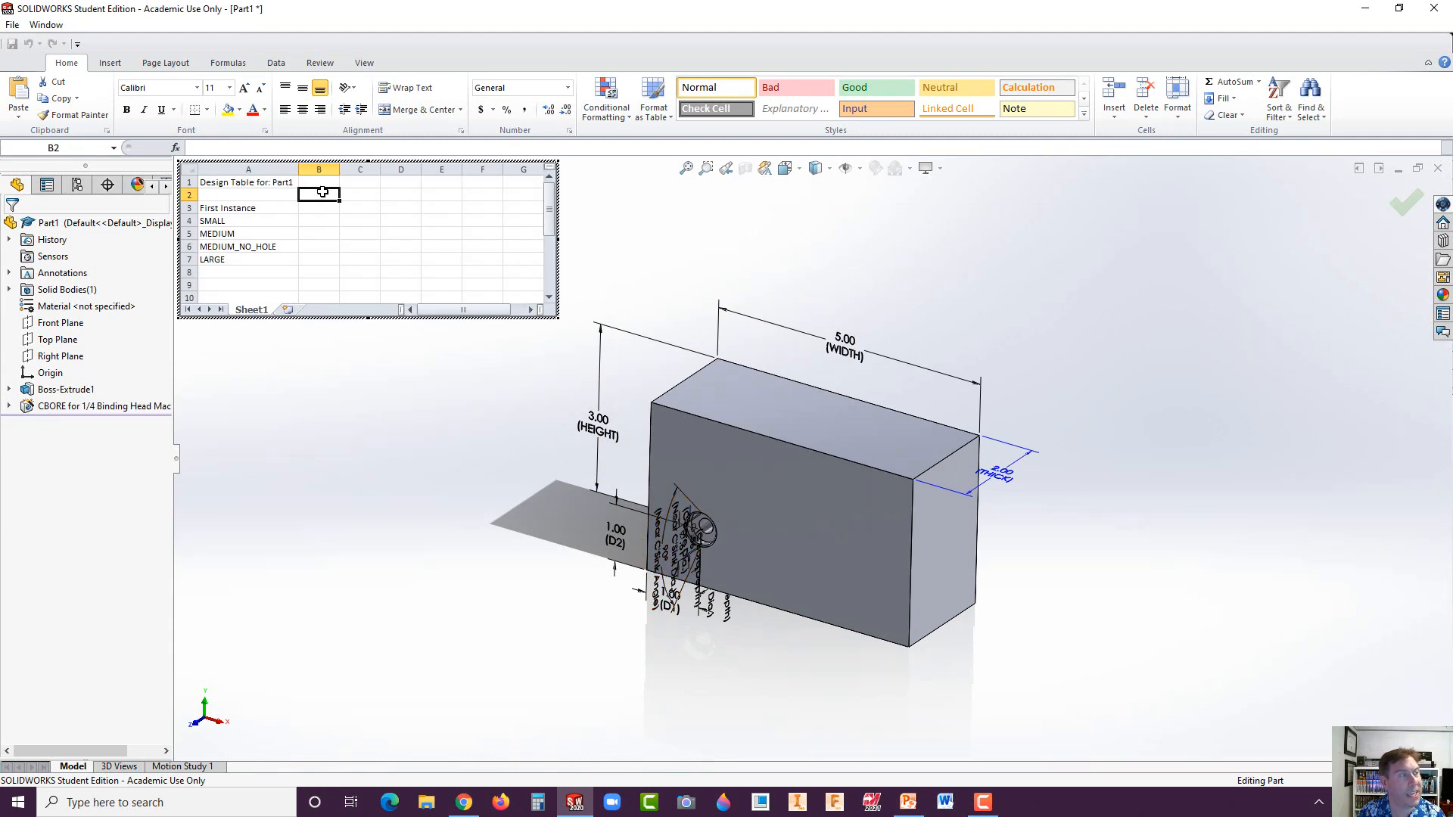
- Add the WIDTH, HEIGHT and THICK dimensions and the counterbored hole's suppression state as columns of the design table
left_click(854, 344)
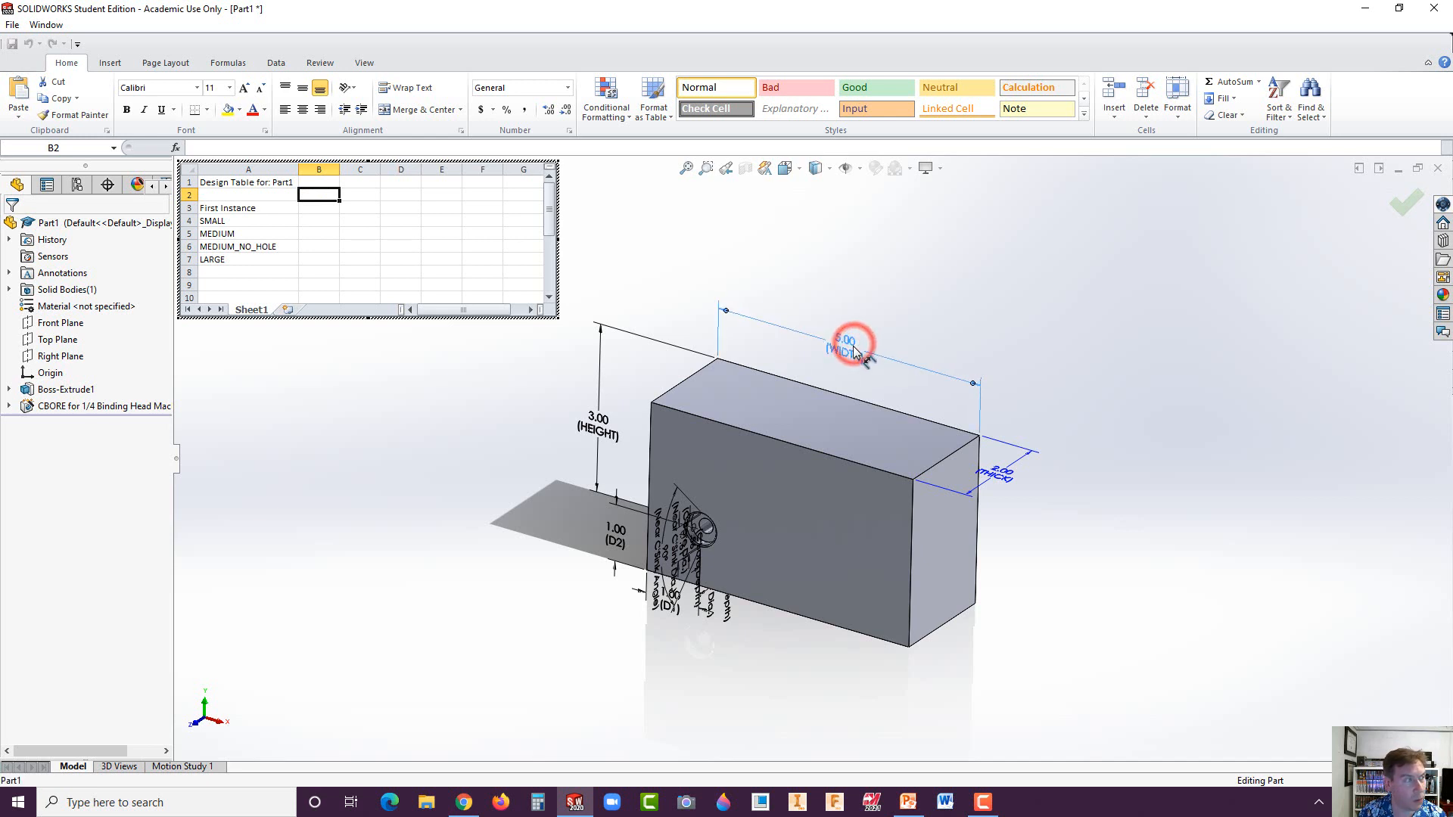
double_click(853, 352)
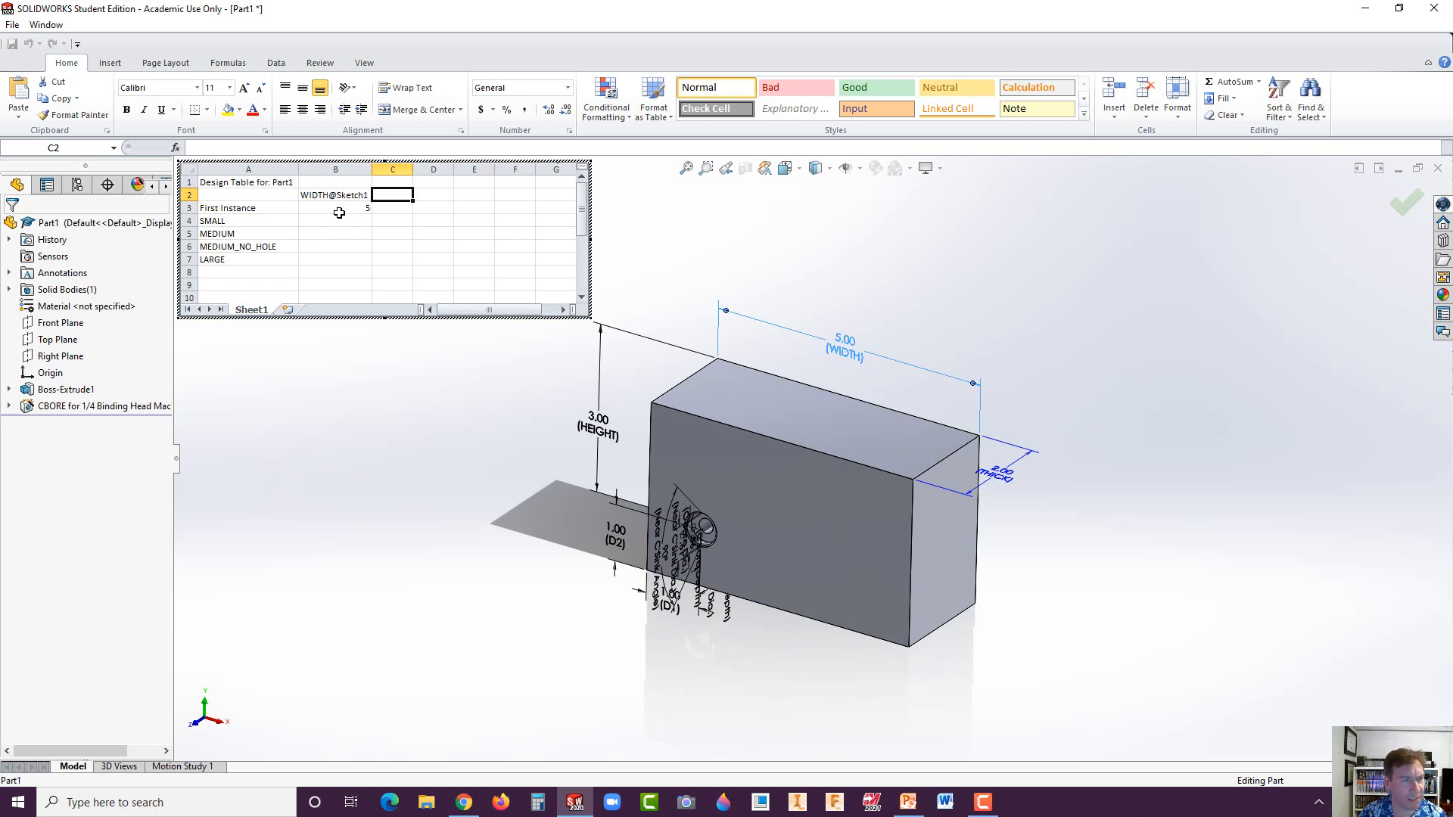
double_click(599, 425)
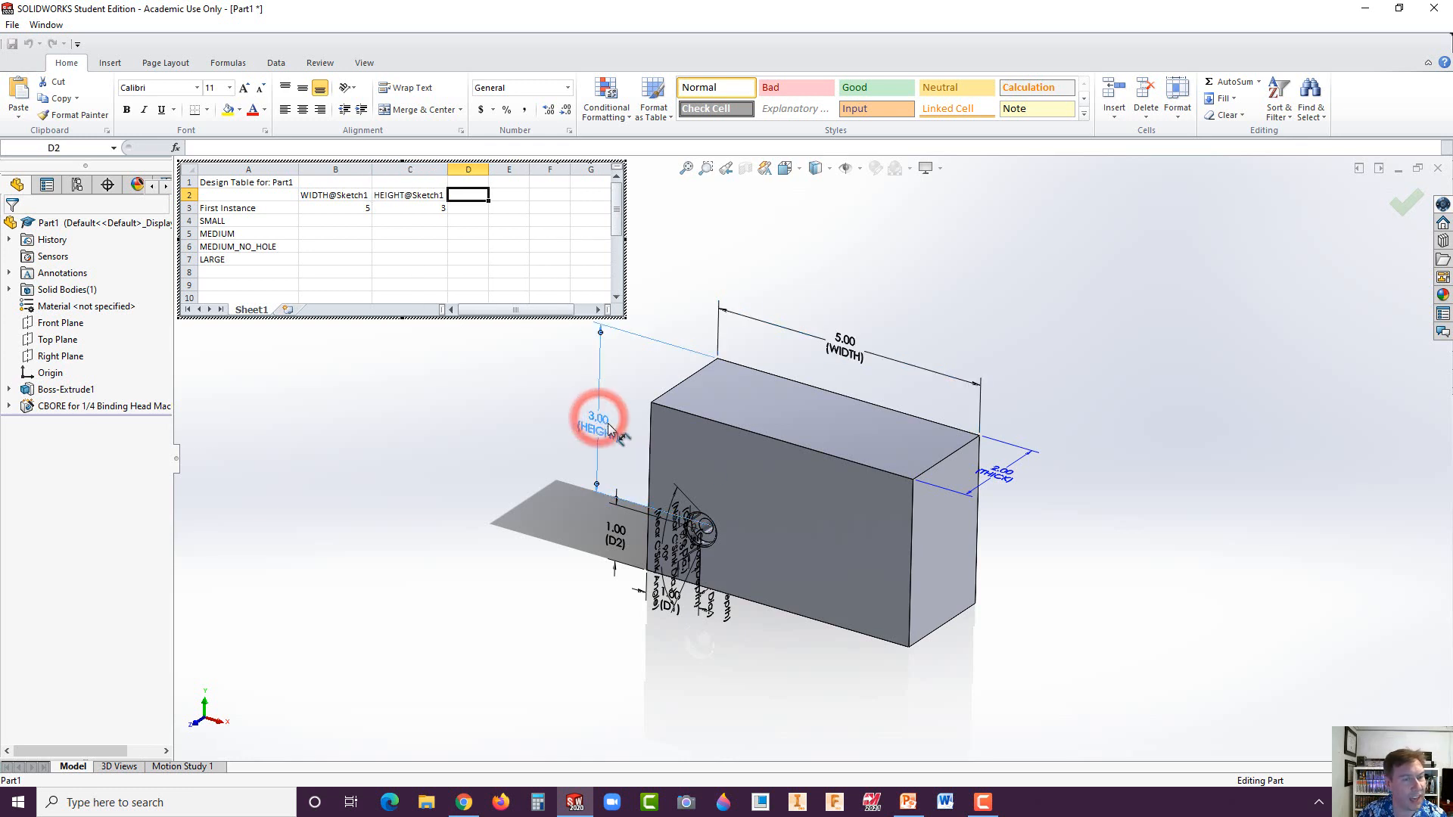
double_click(1003, 475)
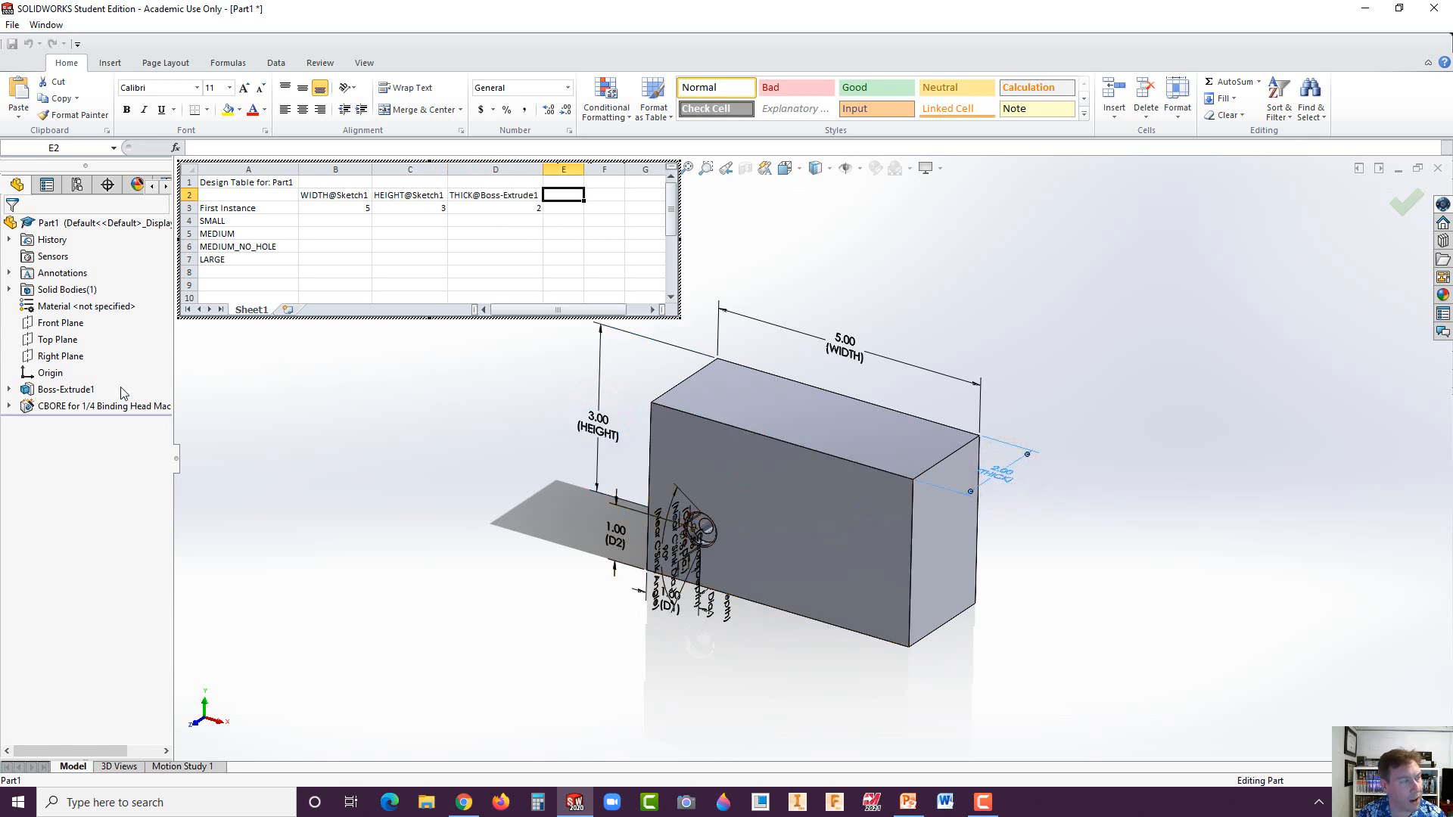
double_click(61, 407)
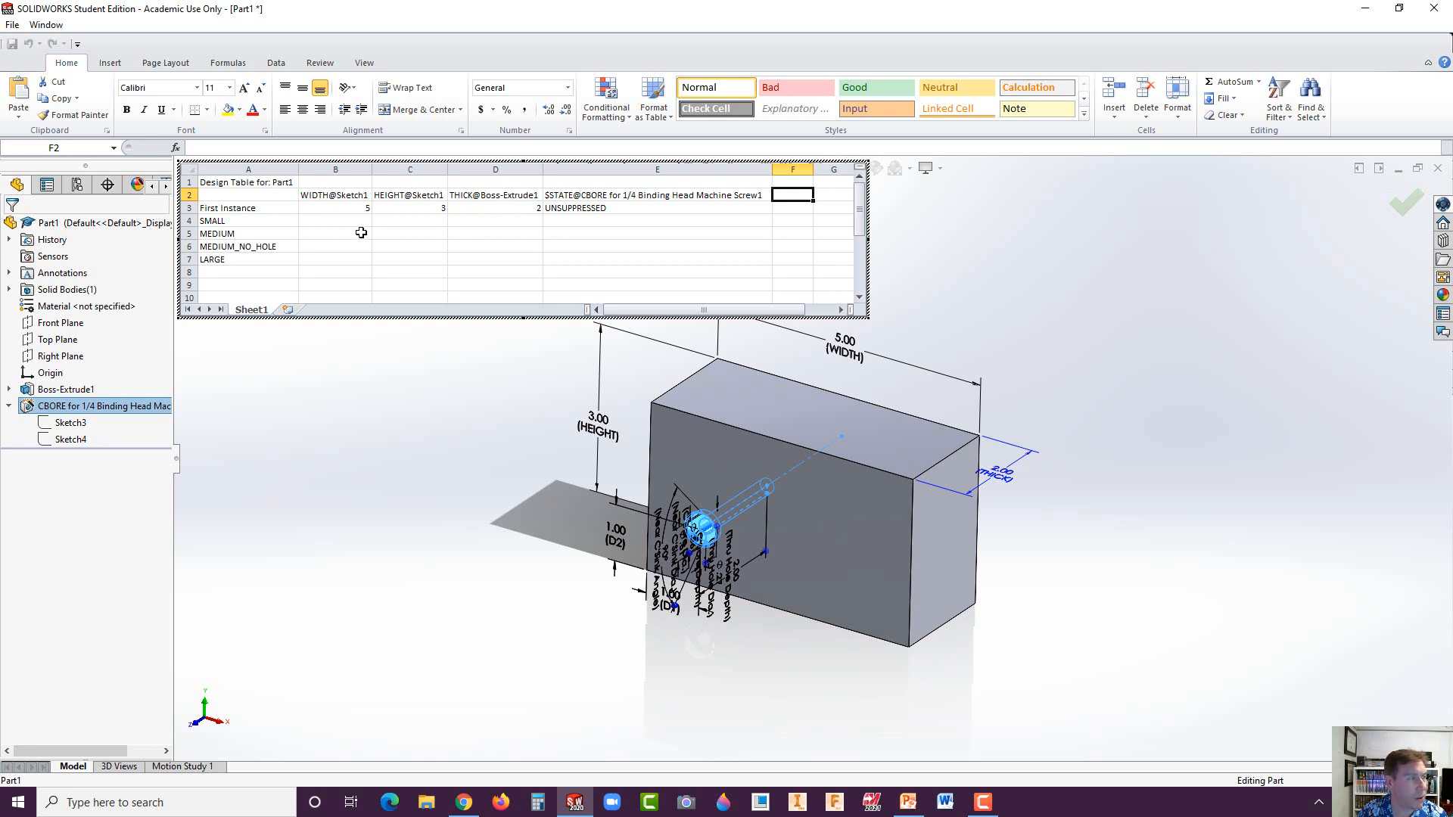
- Copy the First Instance values in B3:E3 into the SMALL configuration's row, B4:E4
left_click_drag(342, 208, 637, 212)
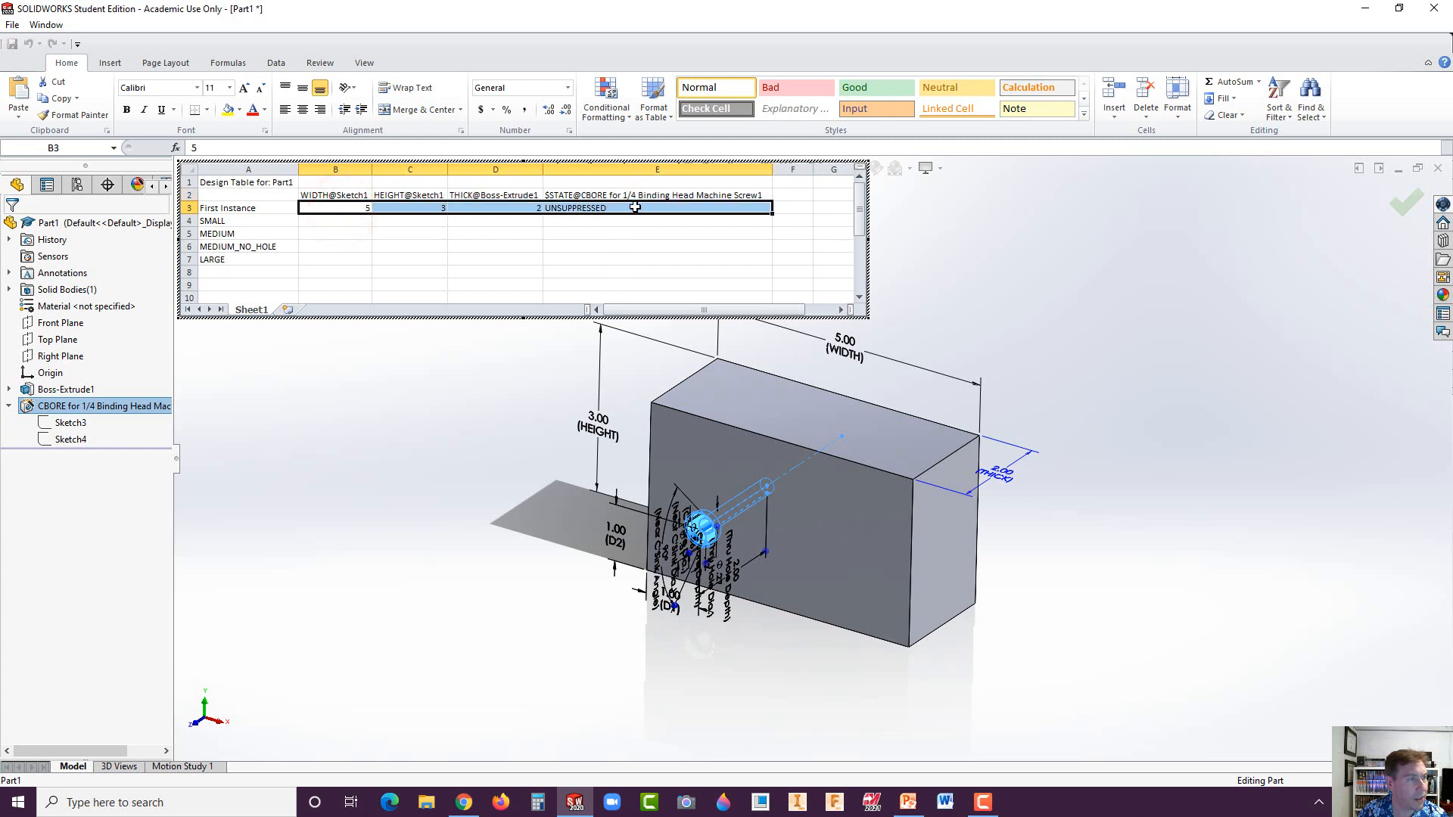
right_click(638, 212)
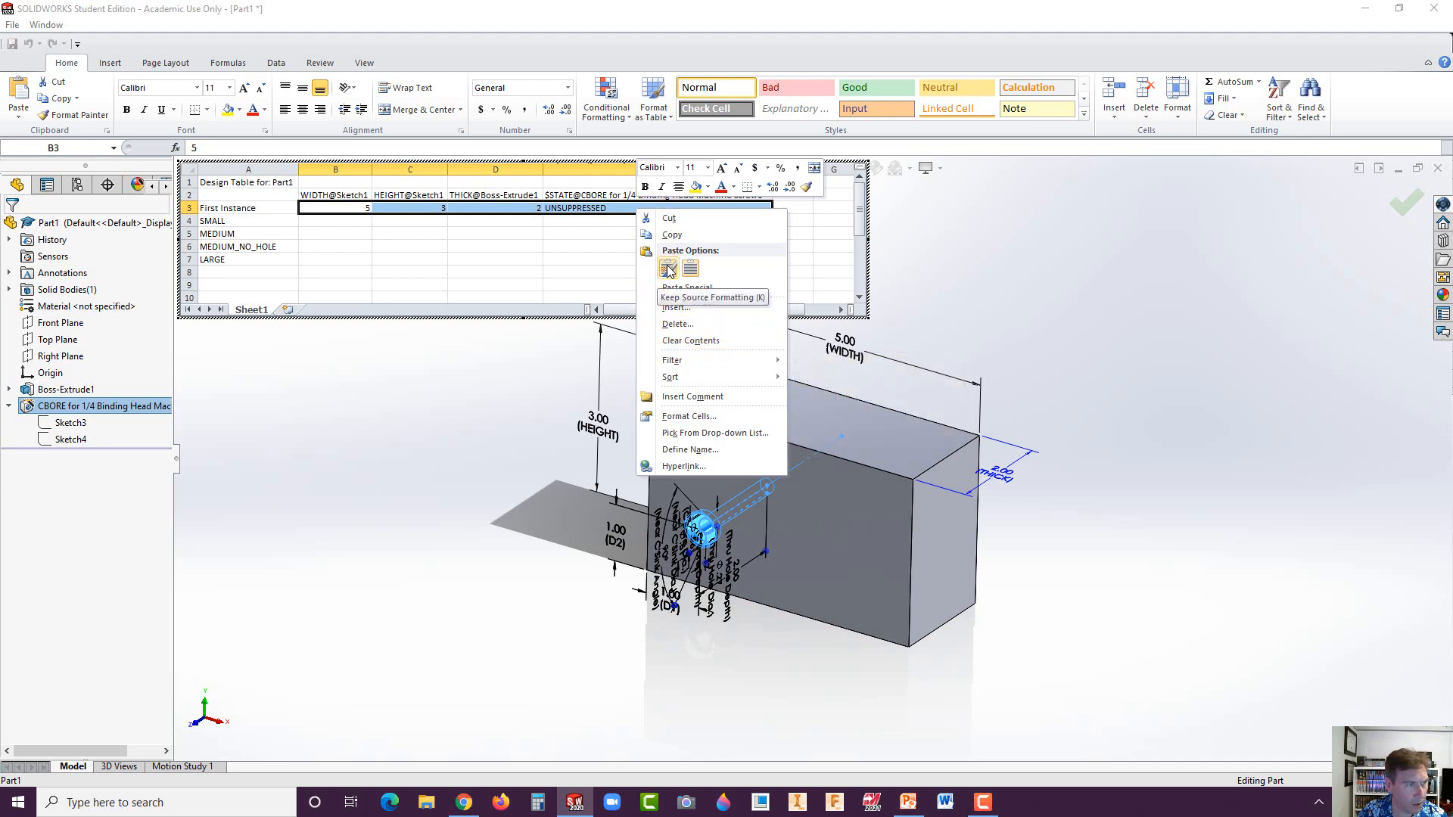
left_click(675, 235)
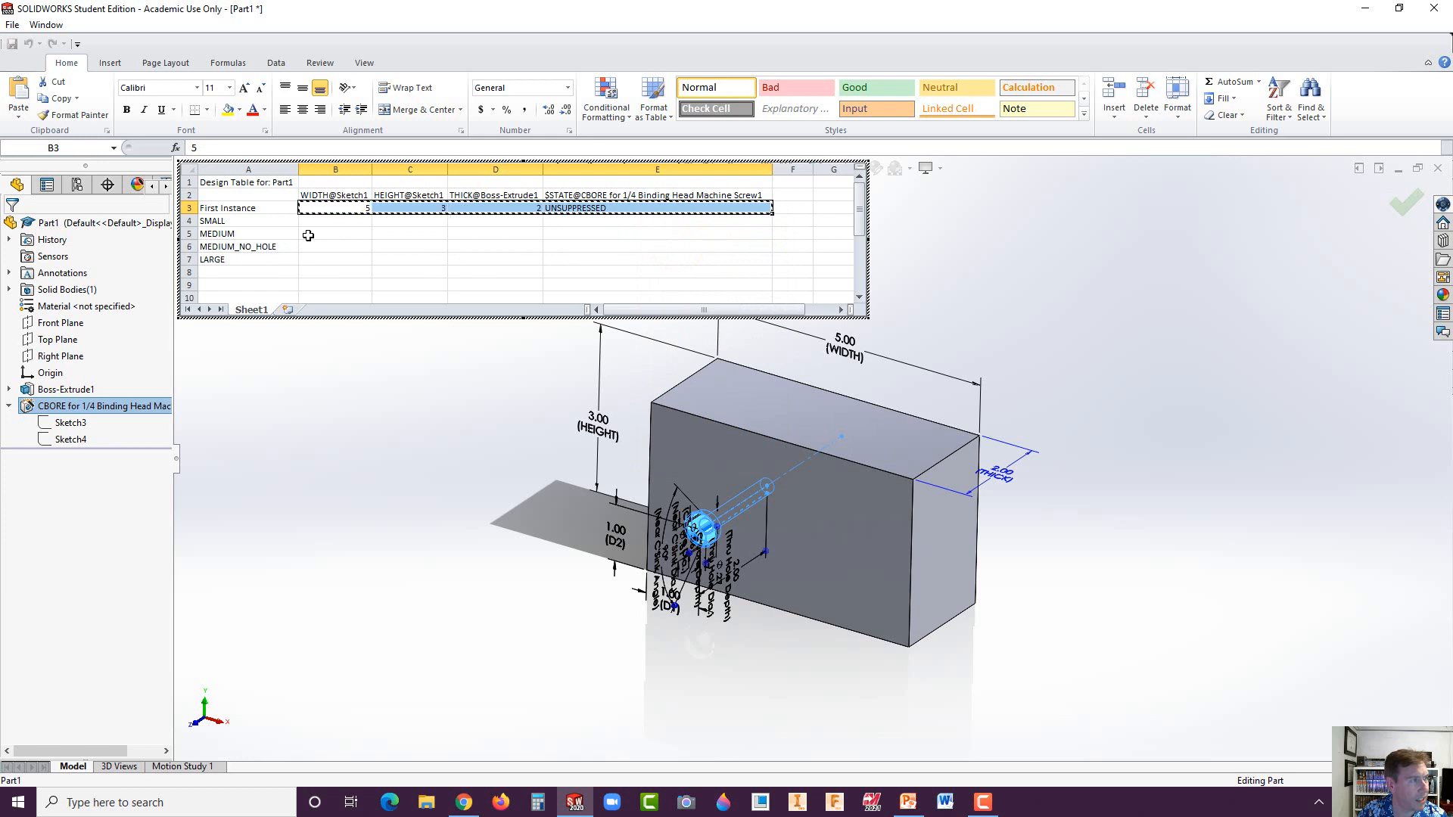
left_click_drag(309, 235, 596, 247)
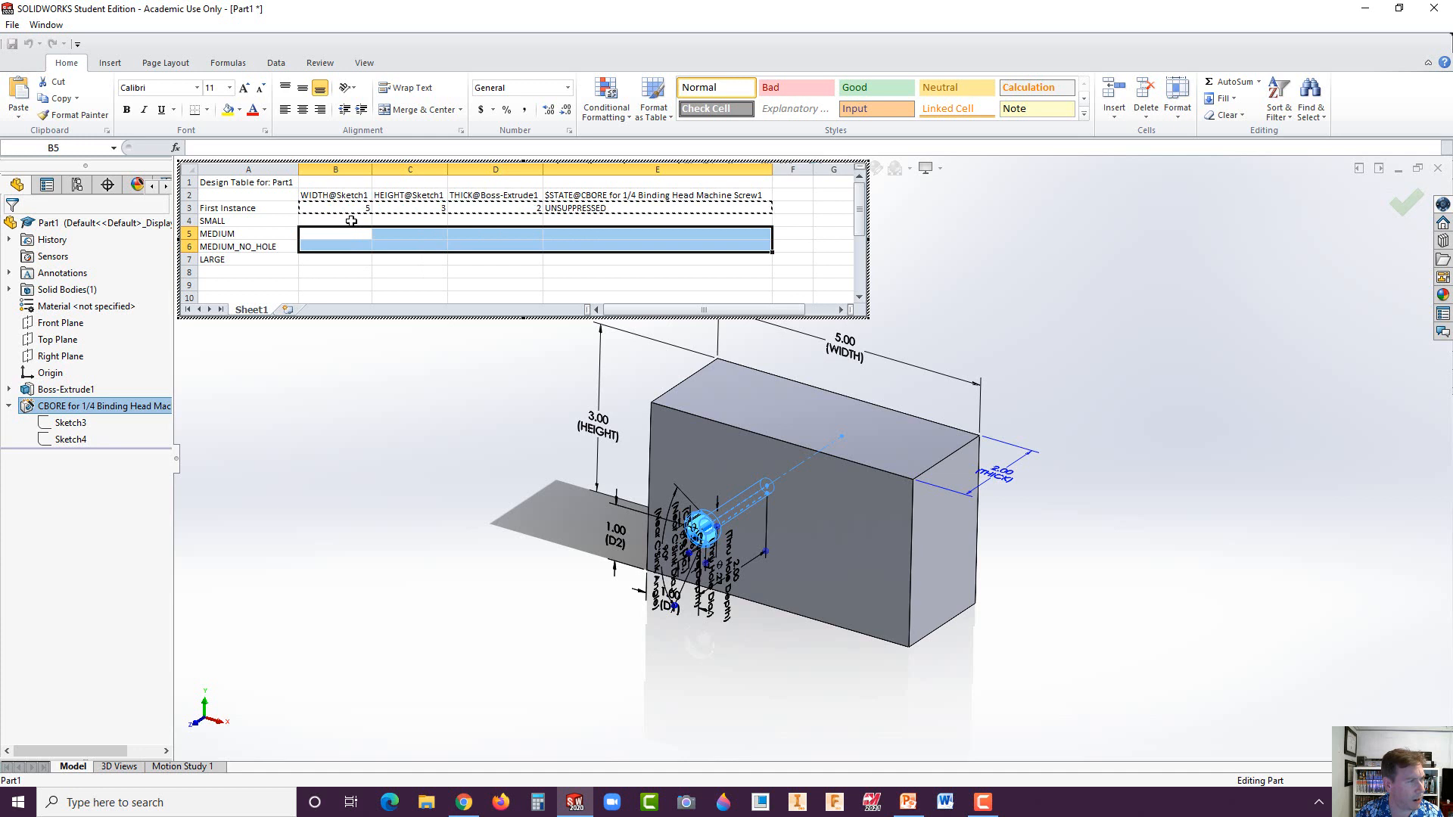
left_click_drag(351, 221, 684, 217)
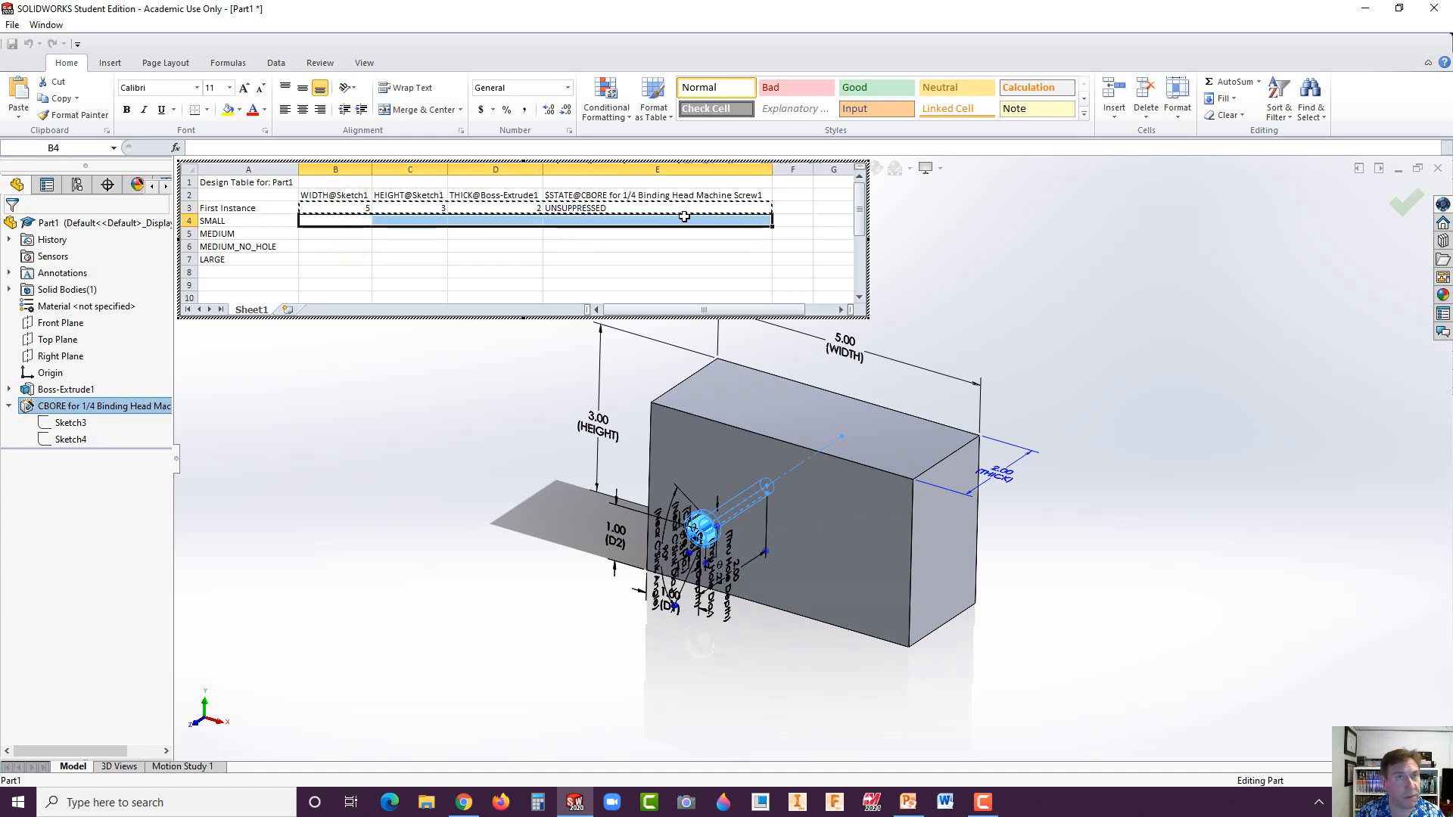
key("ctrl+v")
- With the MEDIUM row's WIDTH cell B5 open for editing, consult the completed design table in the Exercise 16 PDF in Chrome and return to SOLIDWORKS
left_click(347, 237)
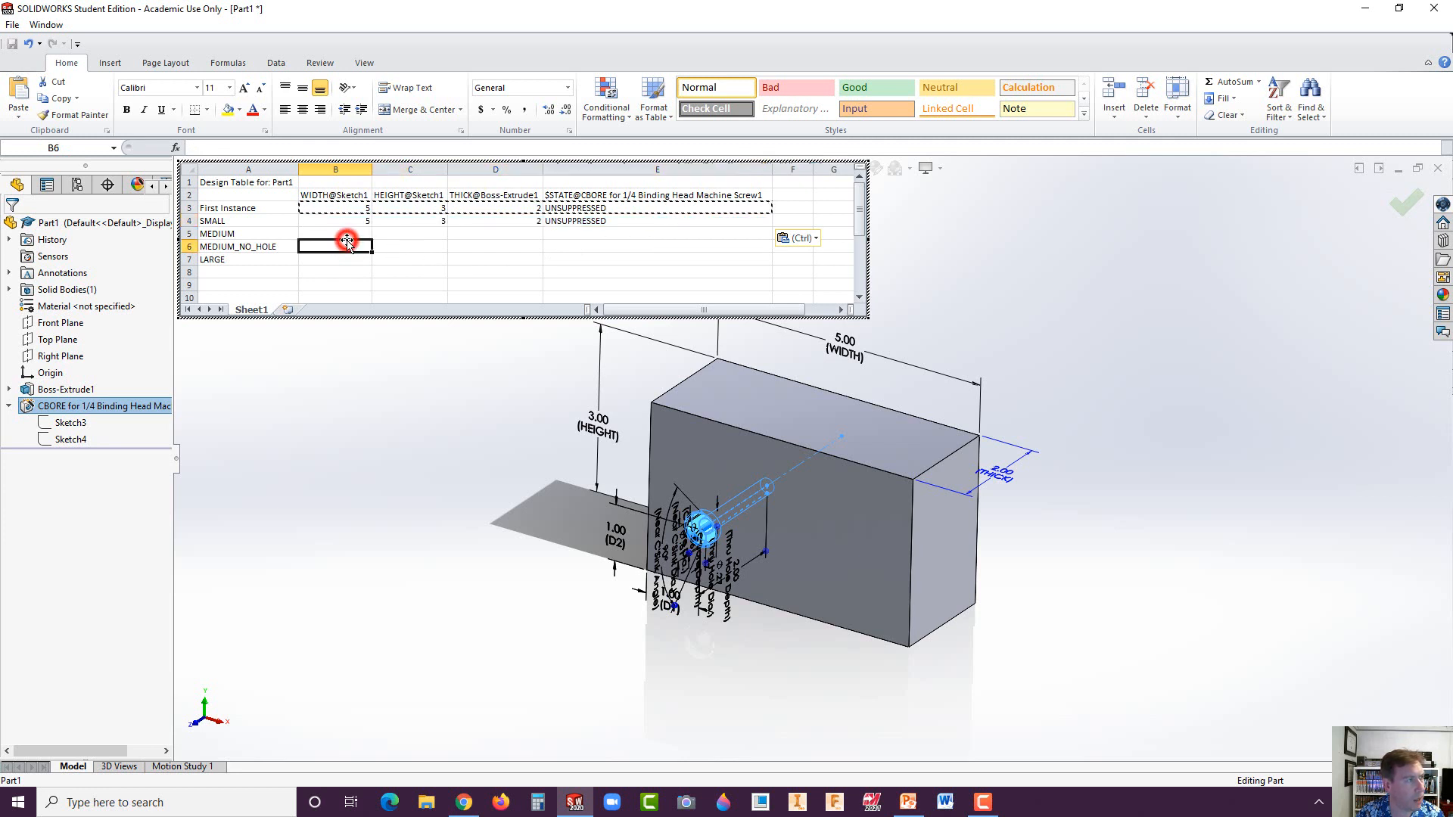
double_click(351, 233)
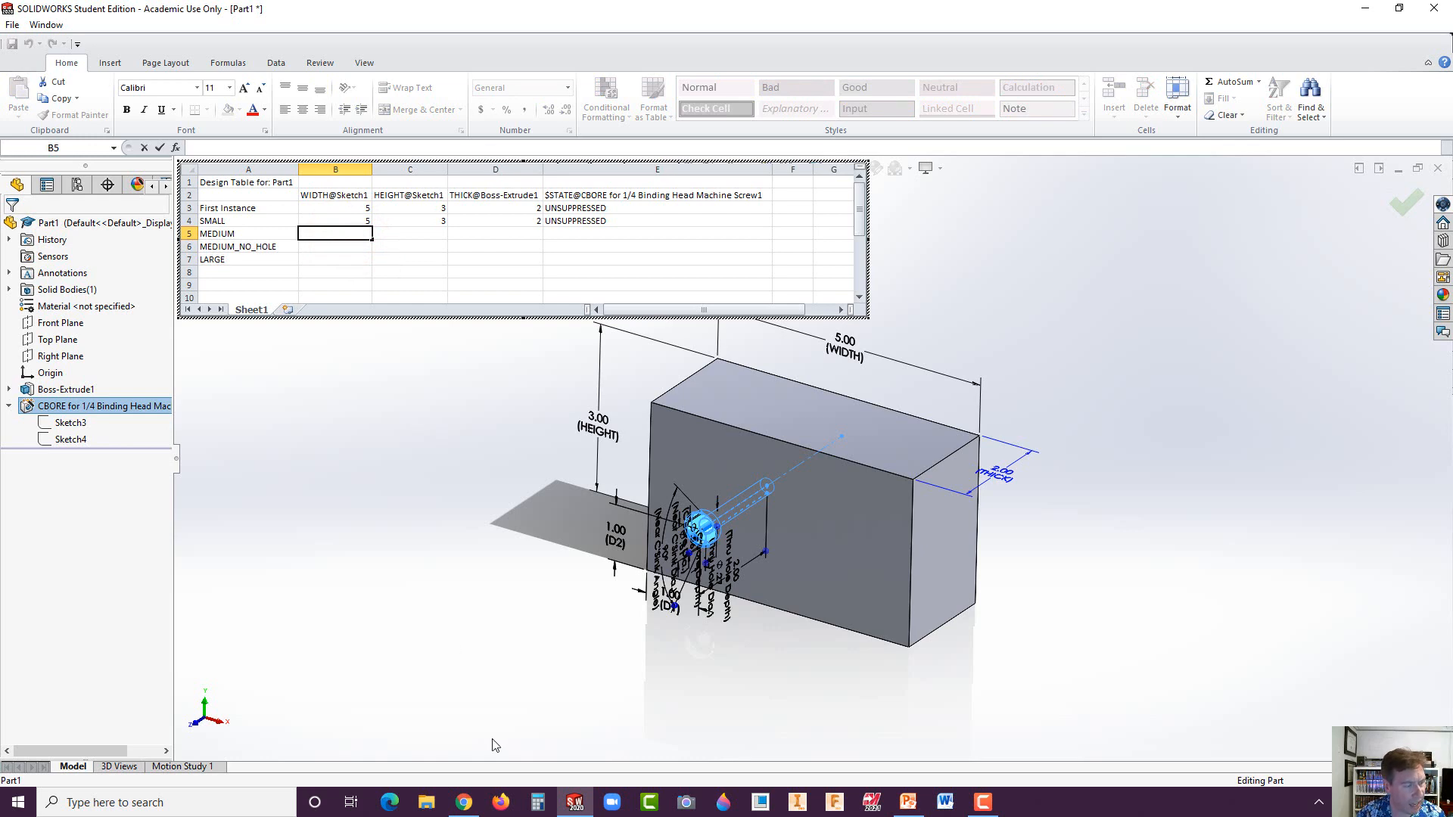
left_click(463, 804)
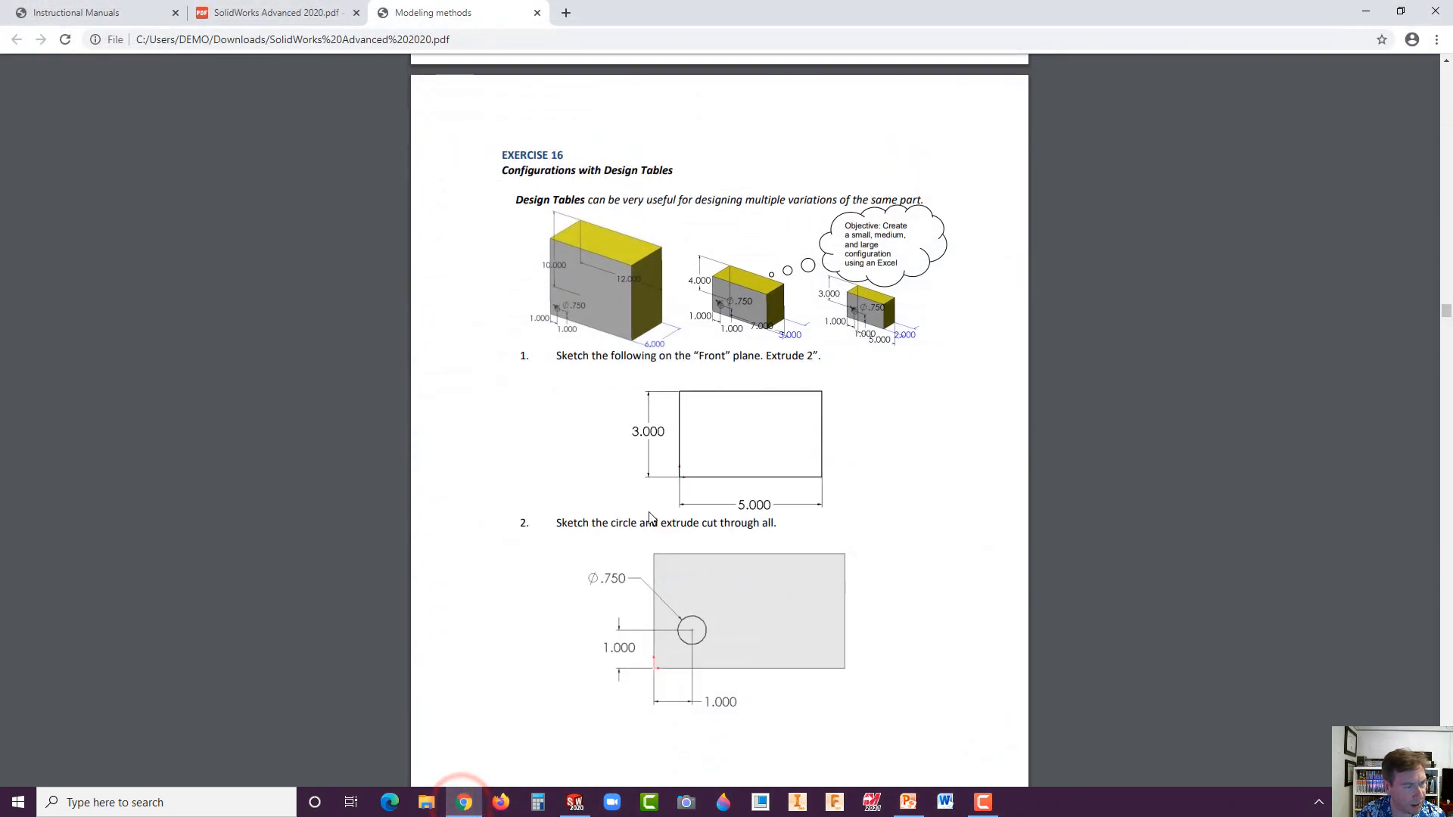
scroll(647, 505, "down", 20)
scroll(651, 506, "down", 12)
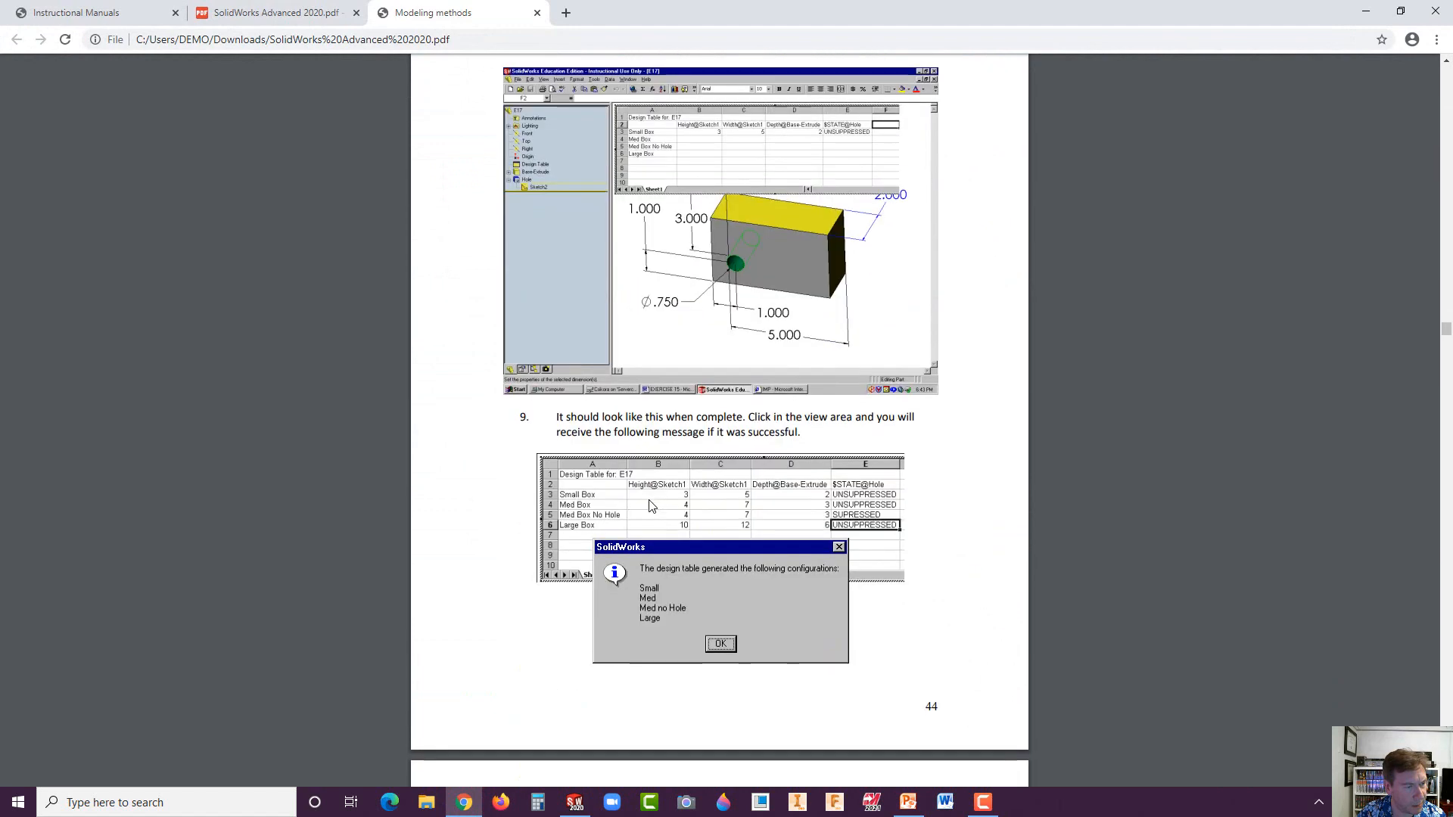
scroll(651, 506, "up", 5)
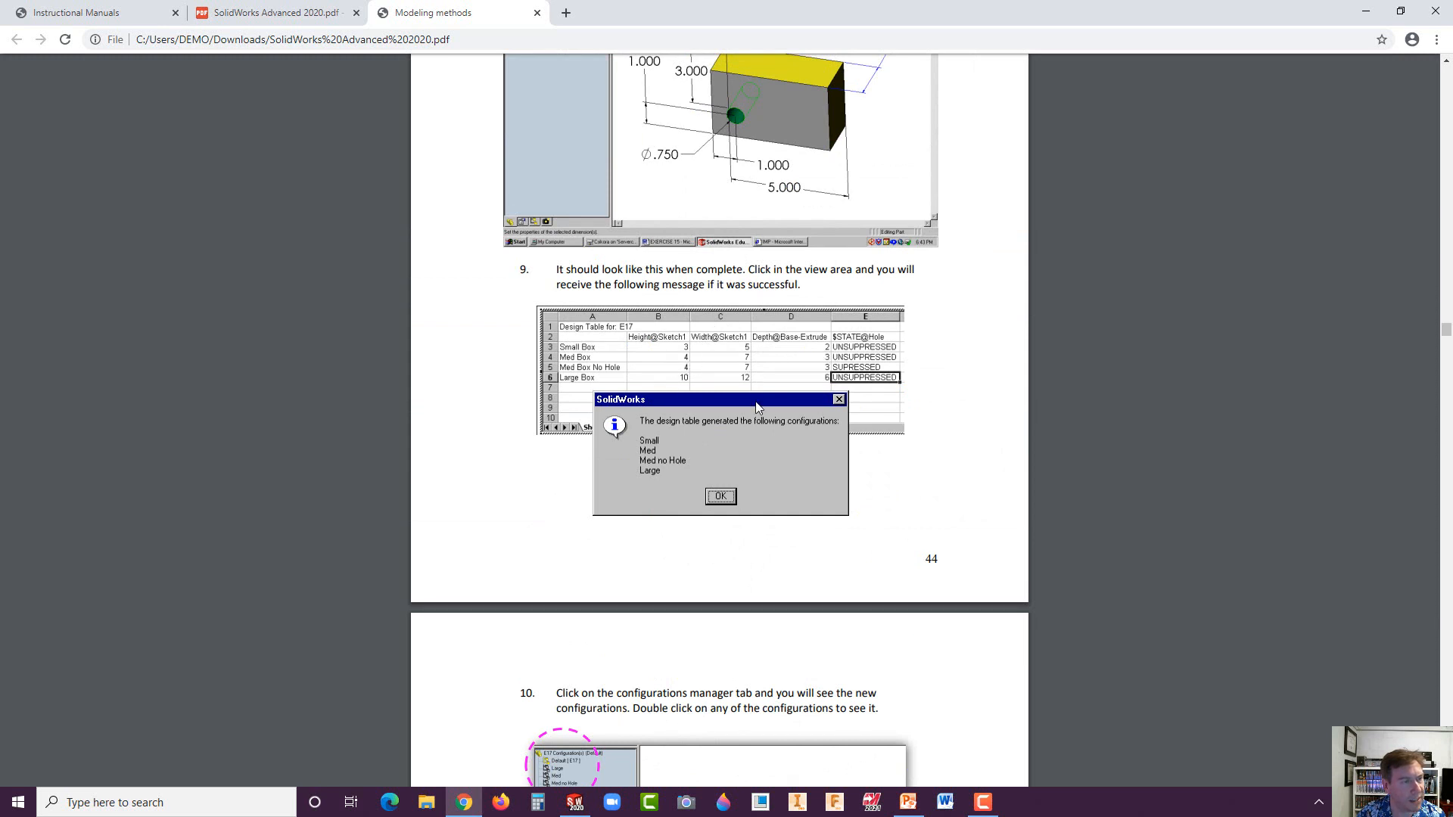
left_click(472, 805)
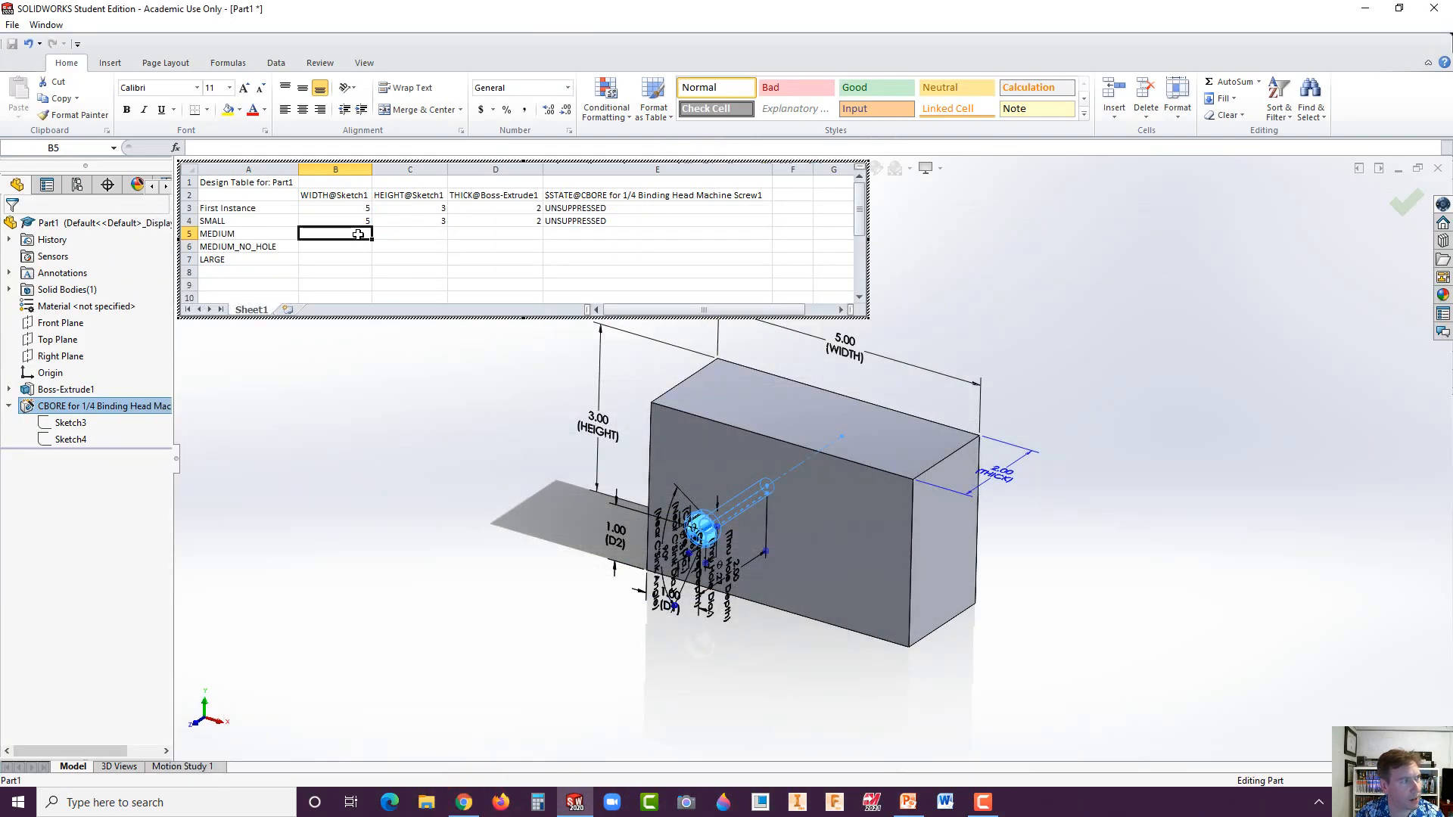
- Fill the MEDIUM configuration's row with WIDTH 7, HEIGHT 4 and THICK 3
left_click(421, 237)
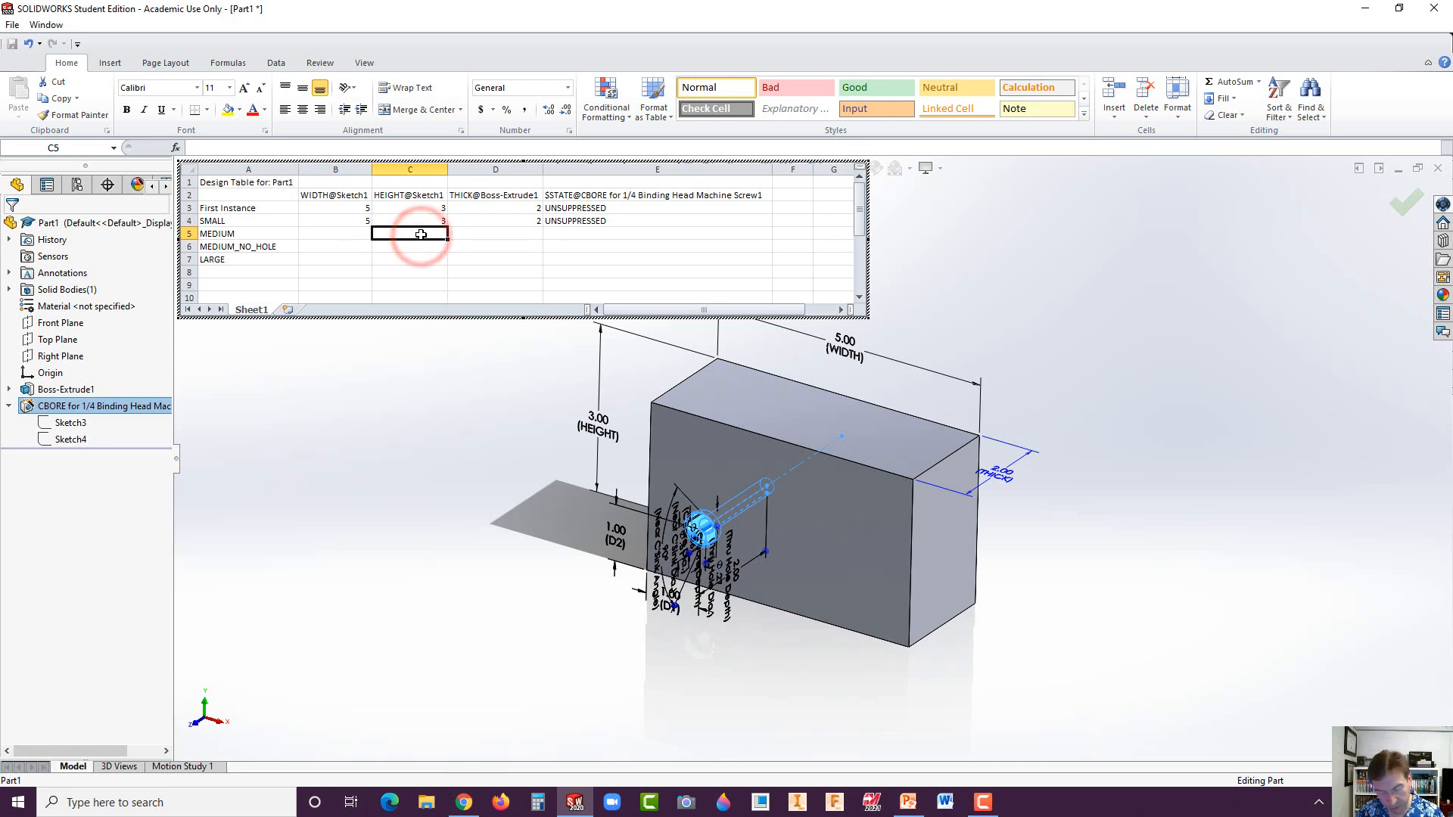
double_click(410, 233)
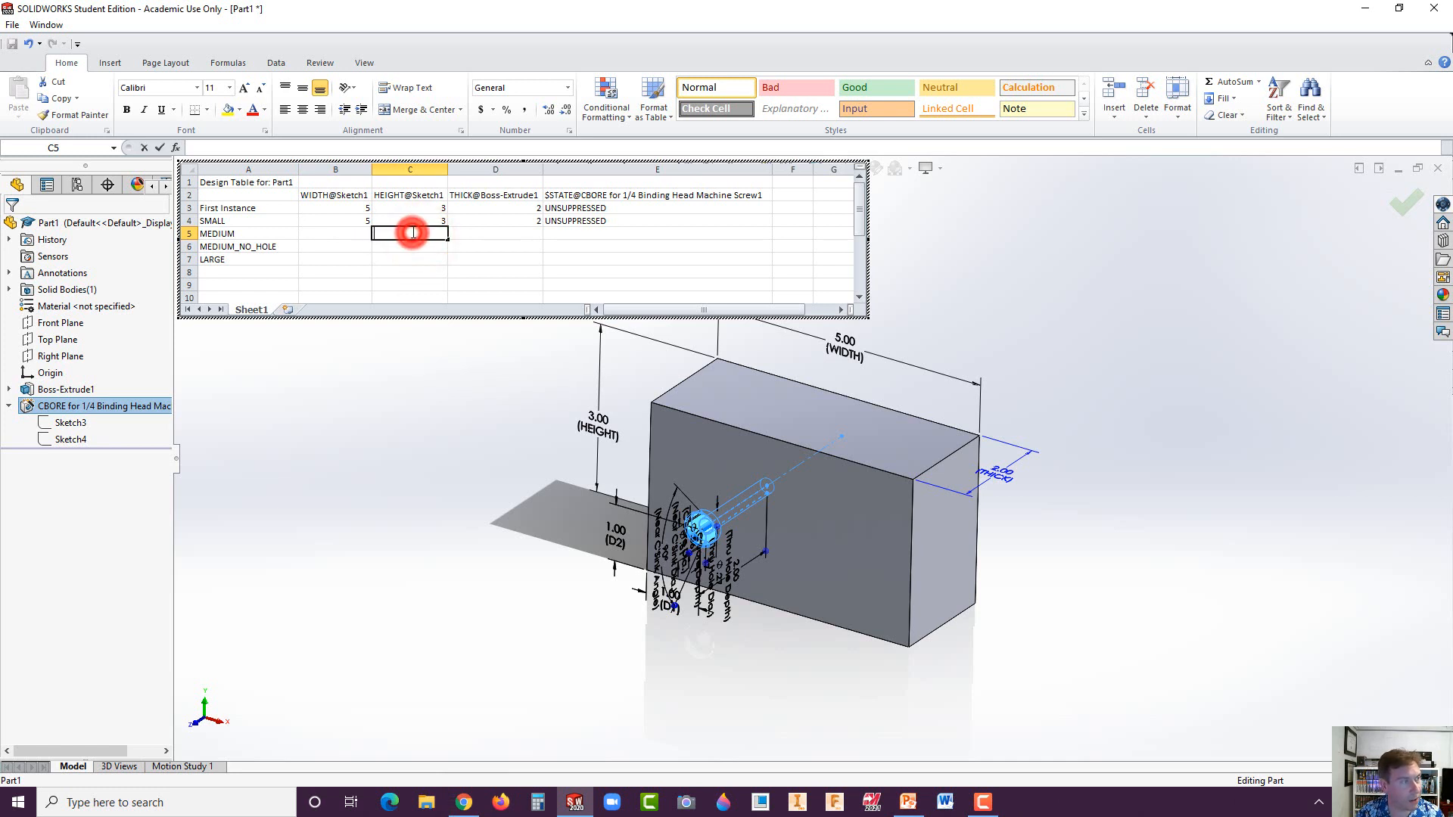
type("4")
double_click(355, 234)
type("7")
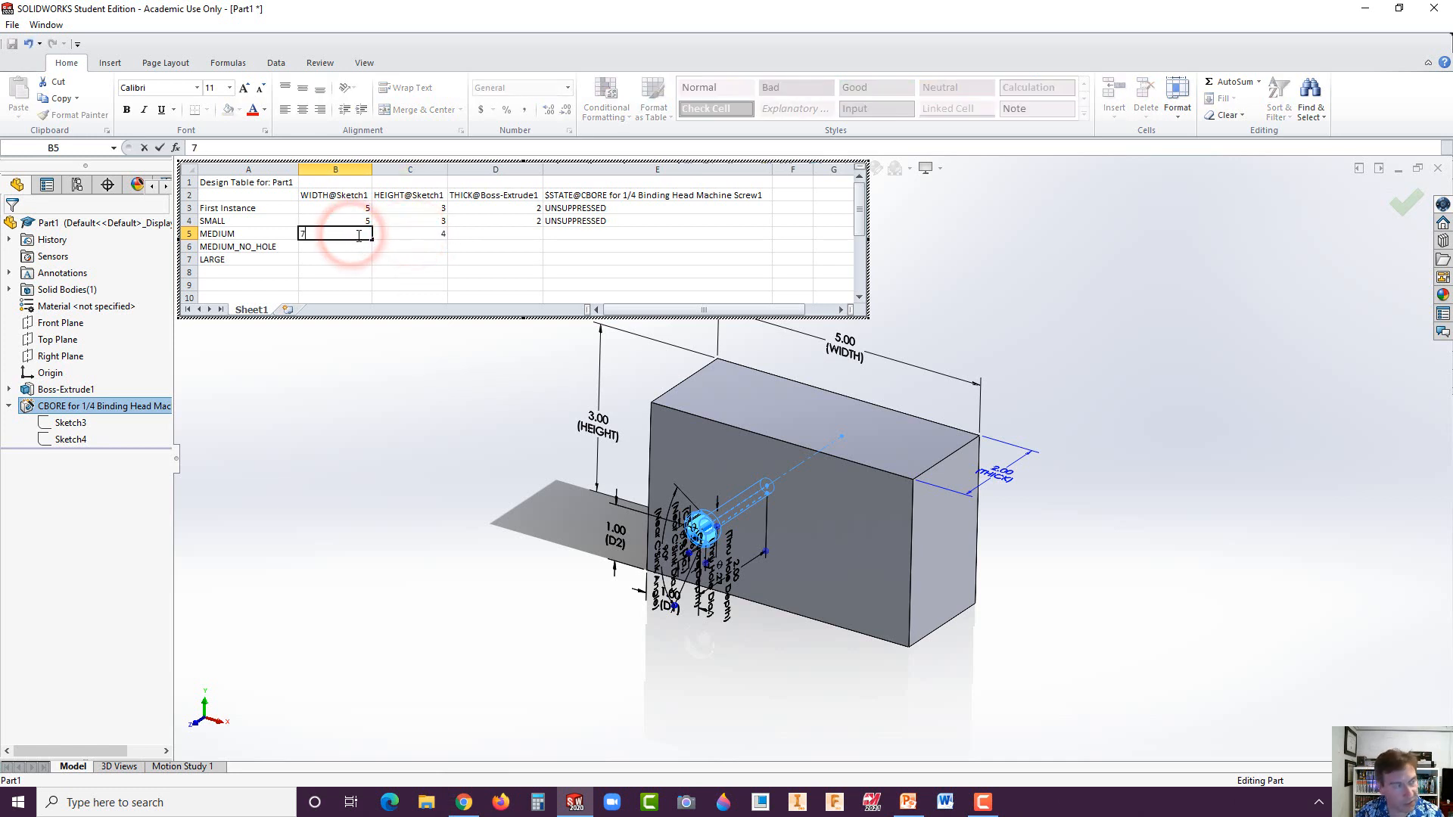
double_click(507, 234)
type("3")
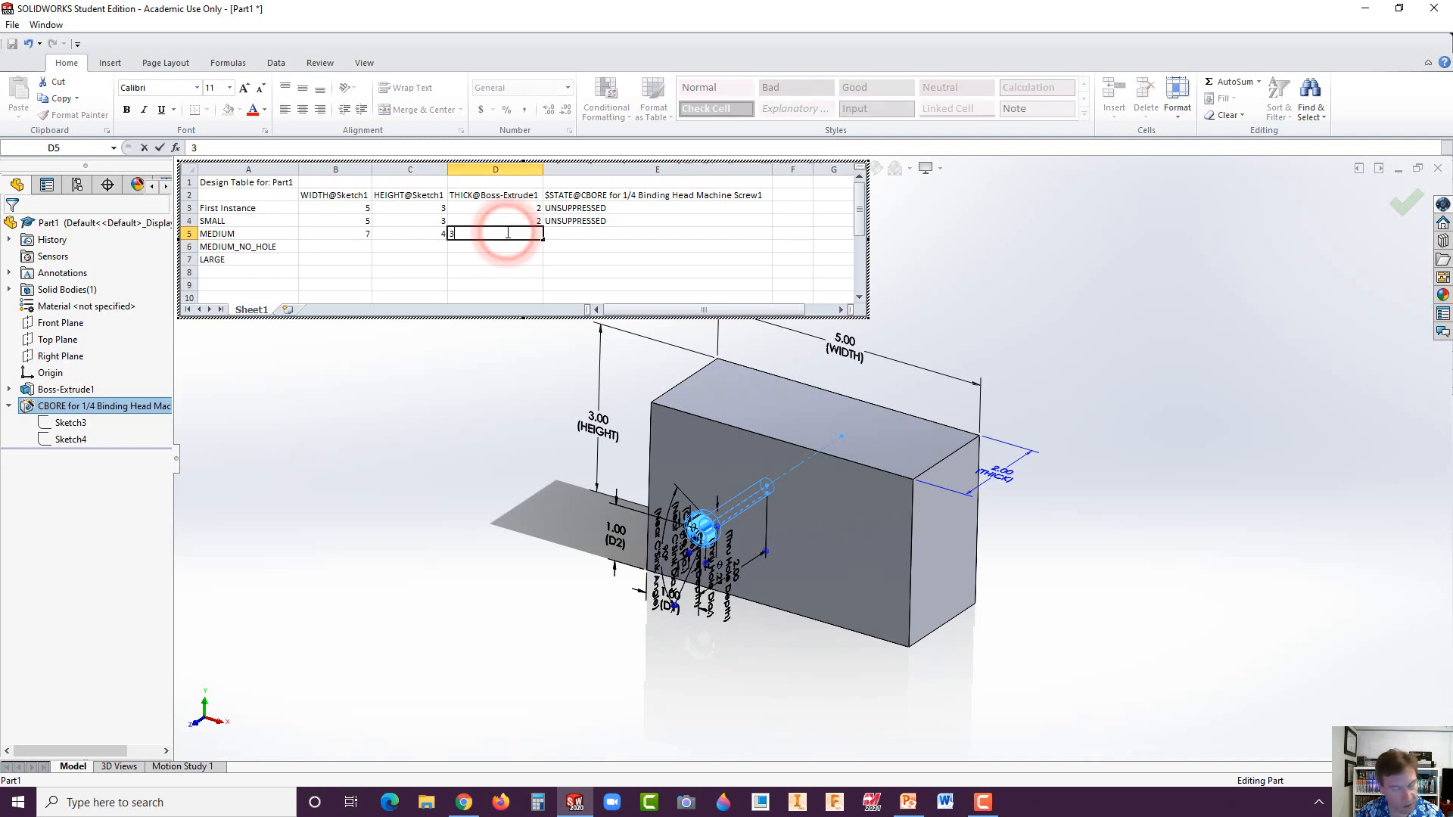
left_click(556, 231)
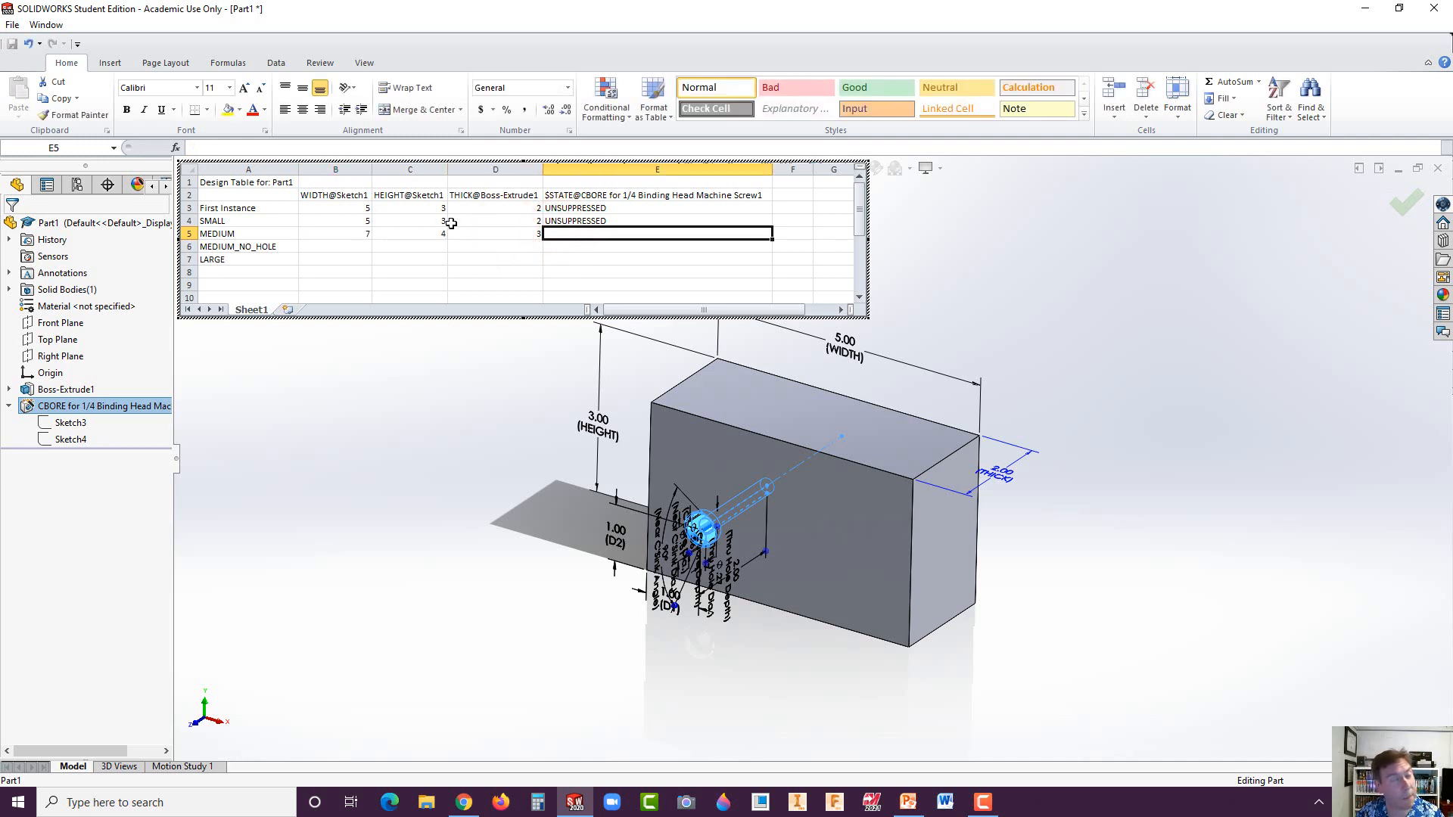
- Fill the MEDIUM_NO_HOLE configuration's row with WIDTH 7, HEIGHT 4 and THICK 3
double_click(355, 249)
type("7")
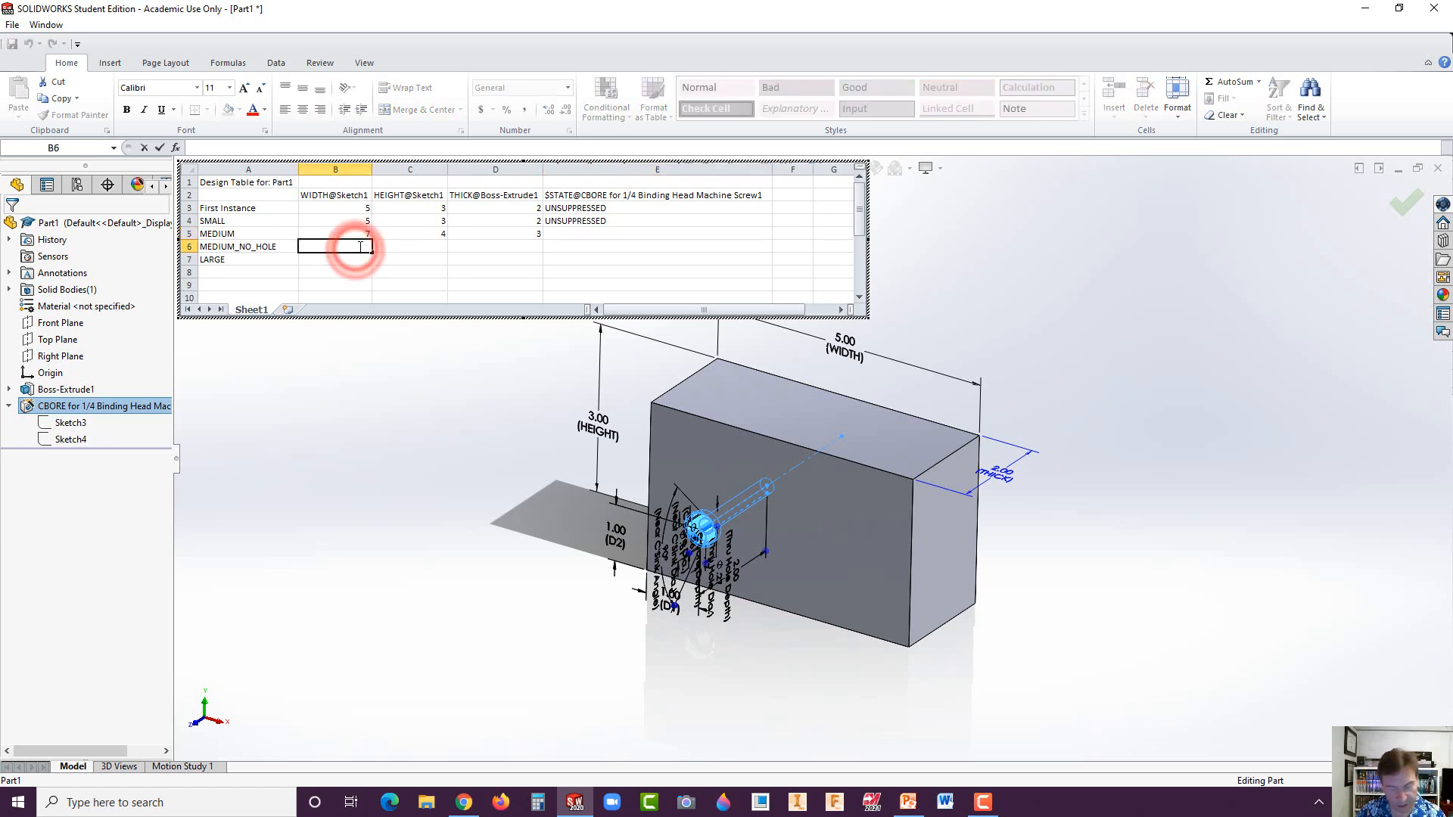
double_click(414, 248)
type("4")
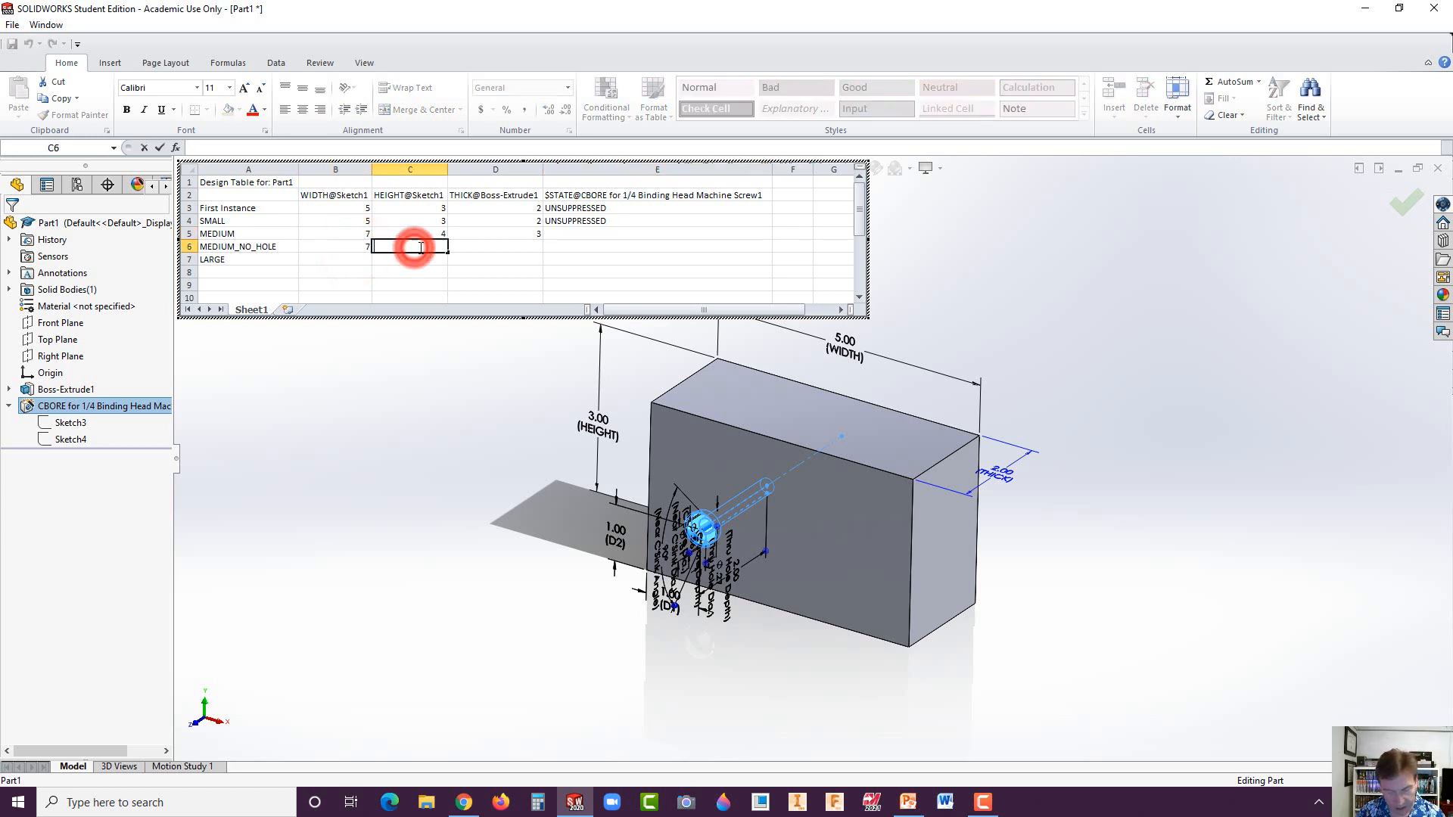
left_click(525, 248)
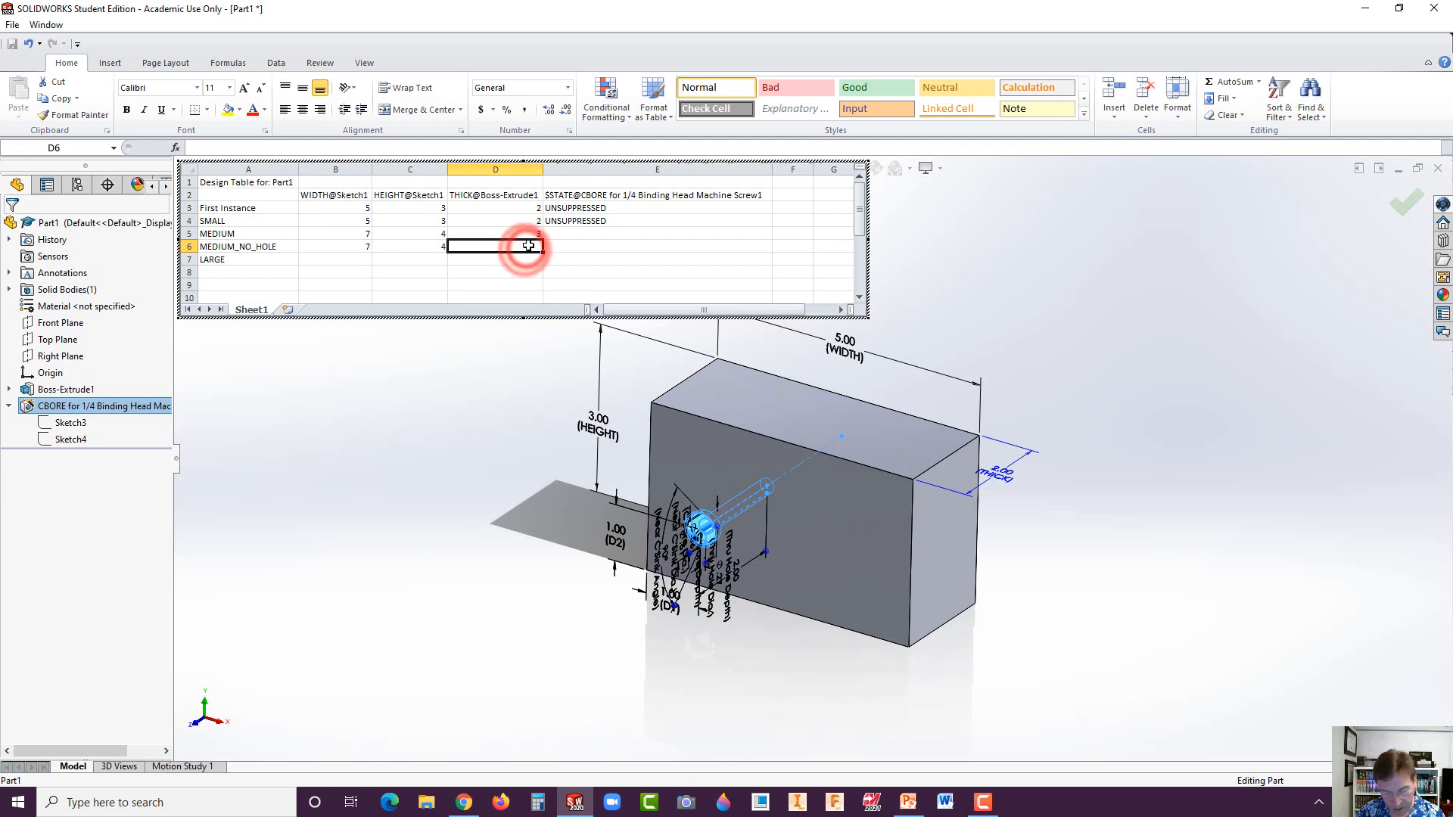
type("3")
- Set the counterbored hole's state to UNSUPPRESSED for MEDIUM in E5 and to s for MEDIUM_NO_HOLE in E6
double_click(570, 232)
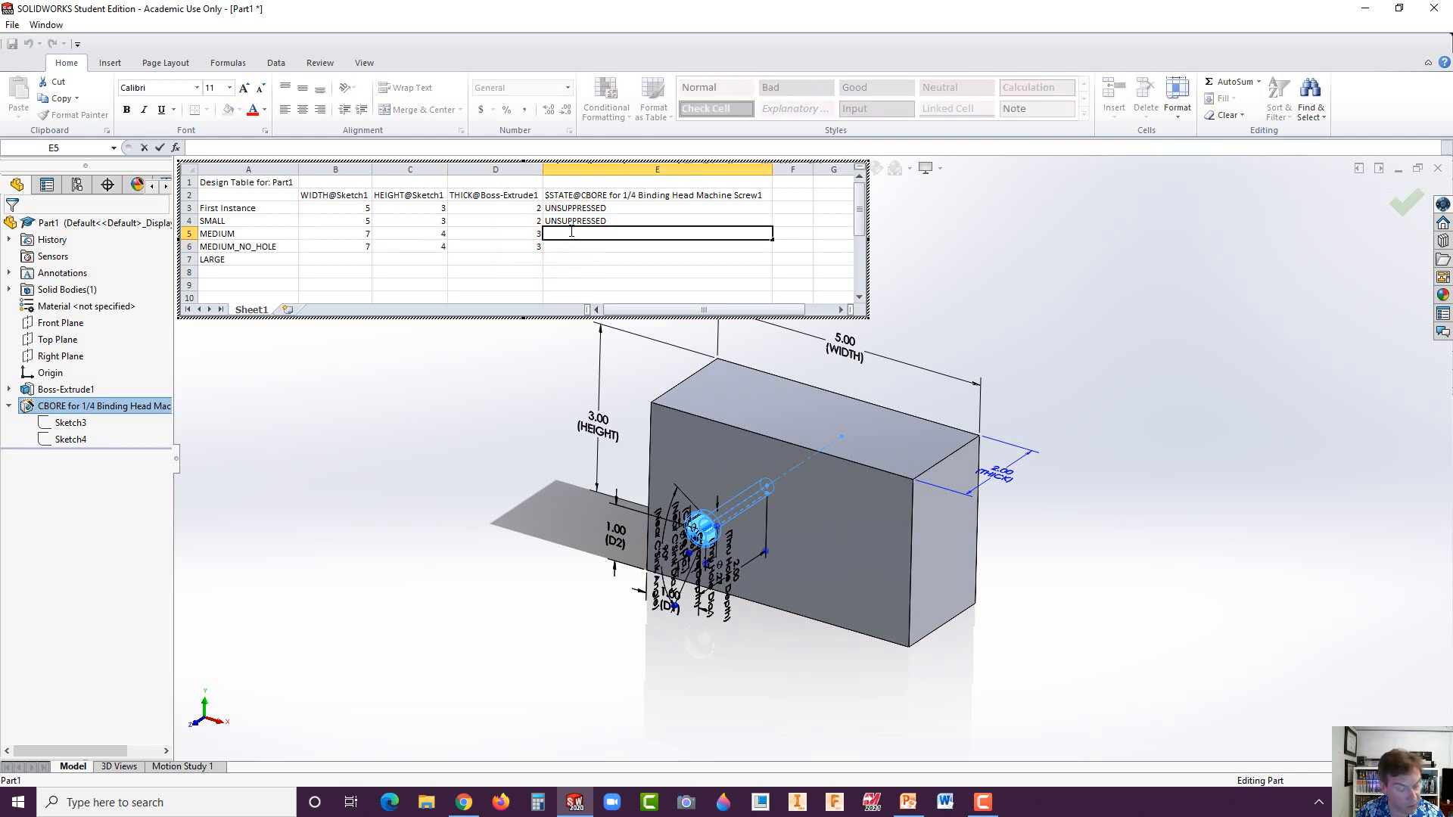
type("uNSUPPRESSED")
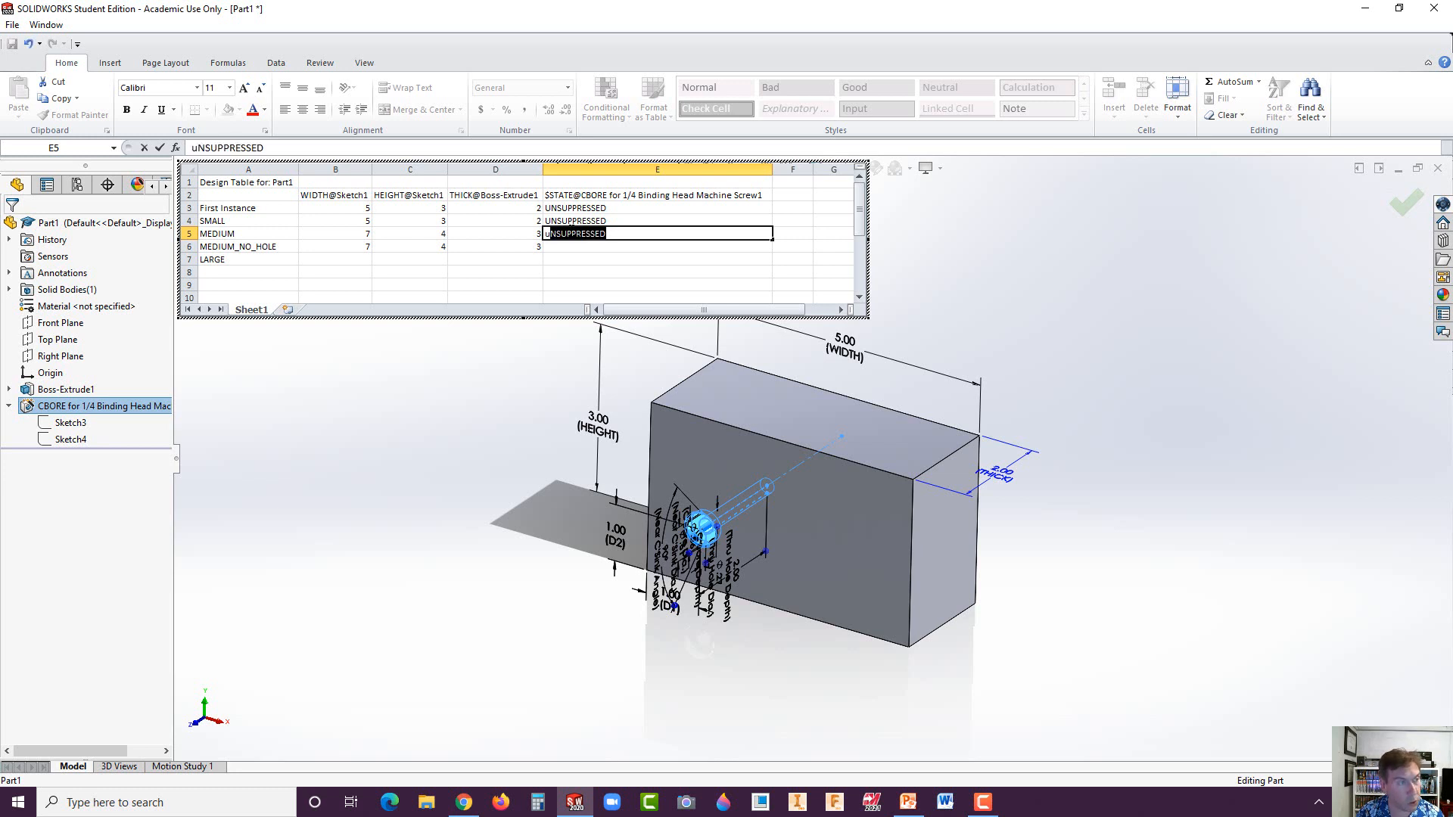
left_click(569, 250)
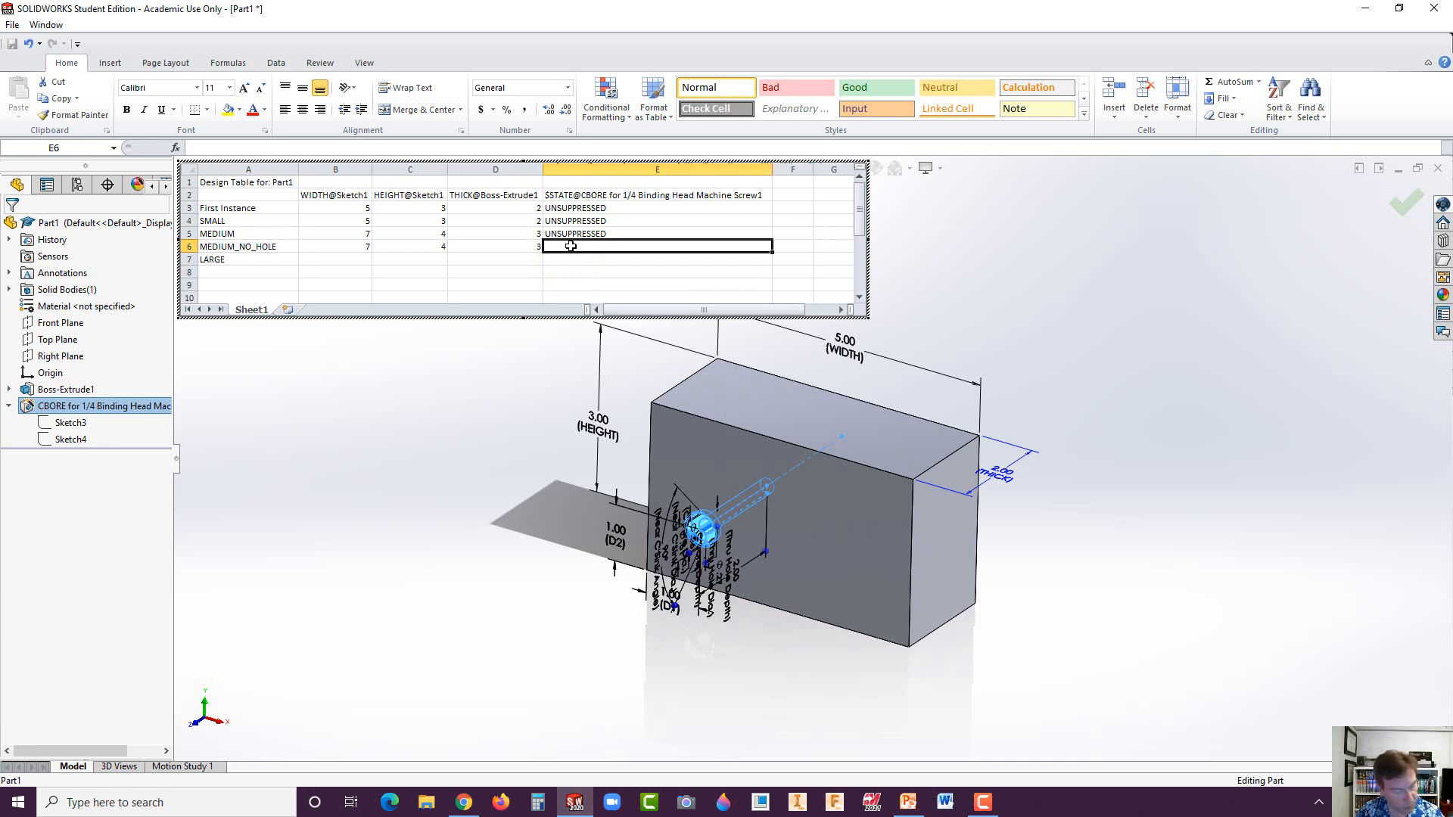
type("s")
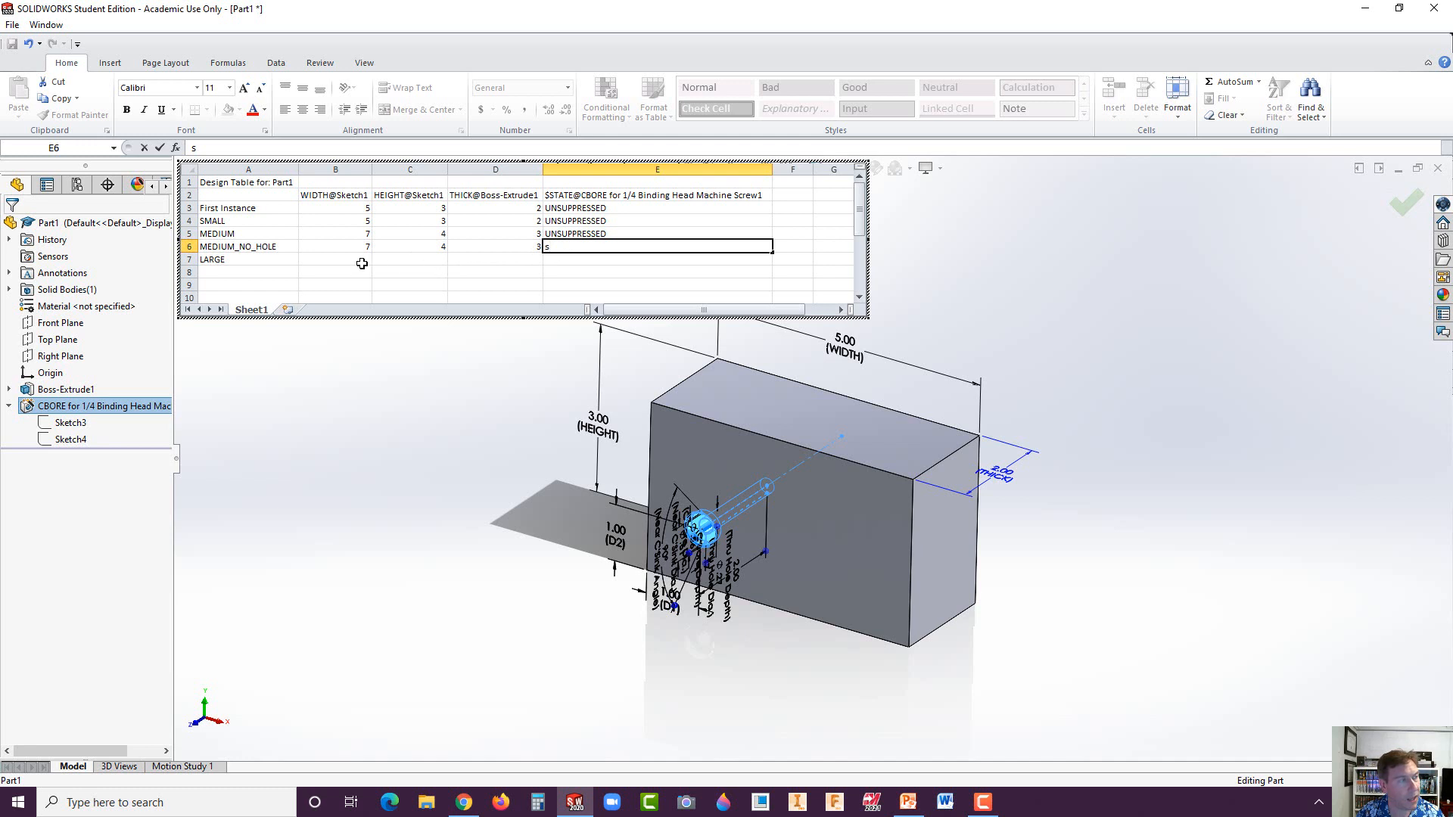
left_click(286, 249)
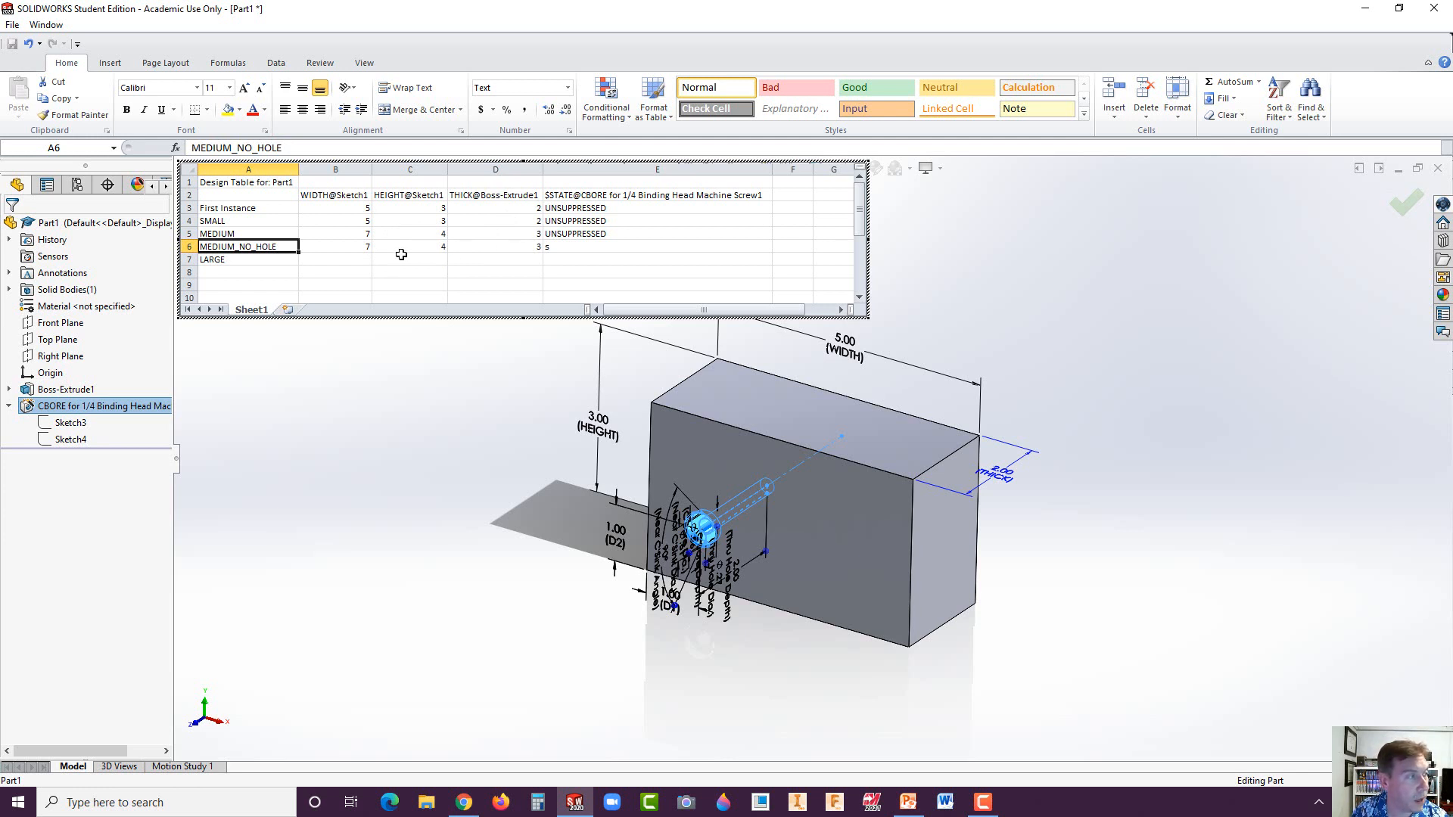
- Consult the Large Box row in the Chrome PDF, return to SOLIDWORKS and set the LARGE row to WIDTH 12, HEIGHT 10 and THICK 6
left_click(360, 257)
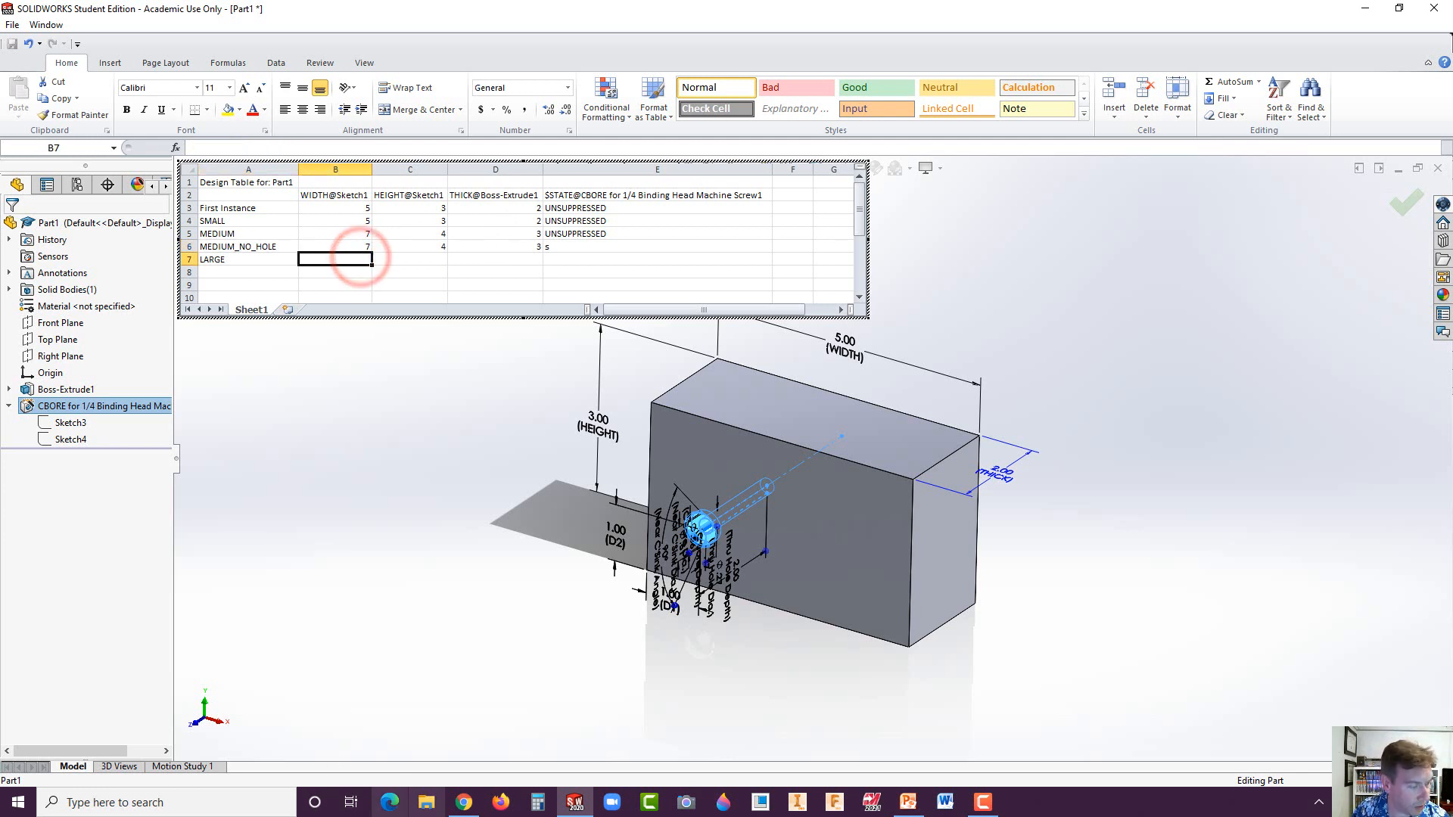
left_click(465, 803)
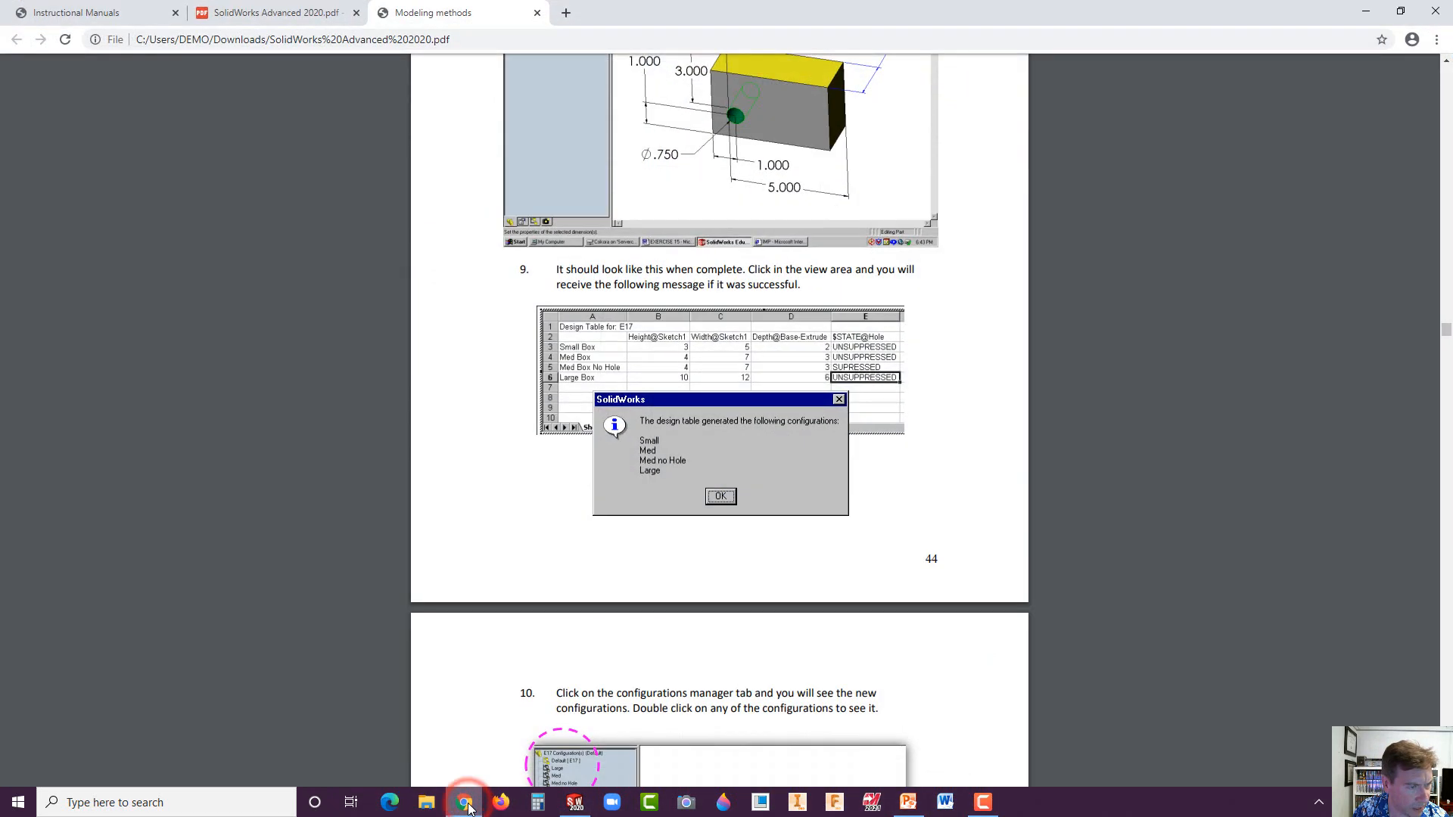
left_click(466, 803)
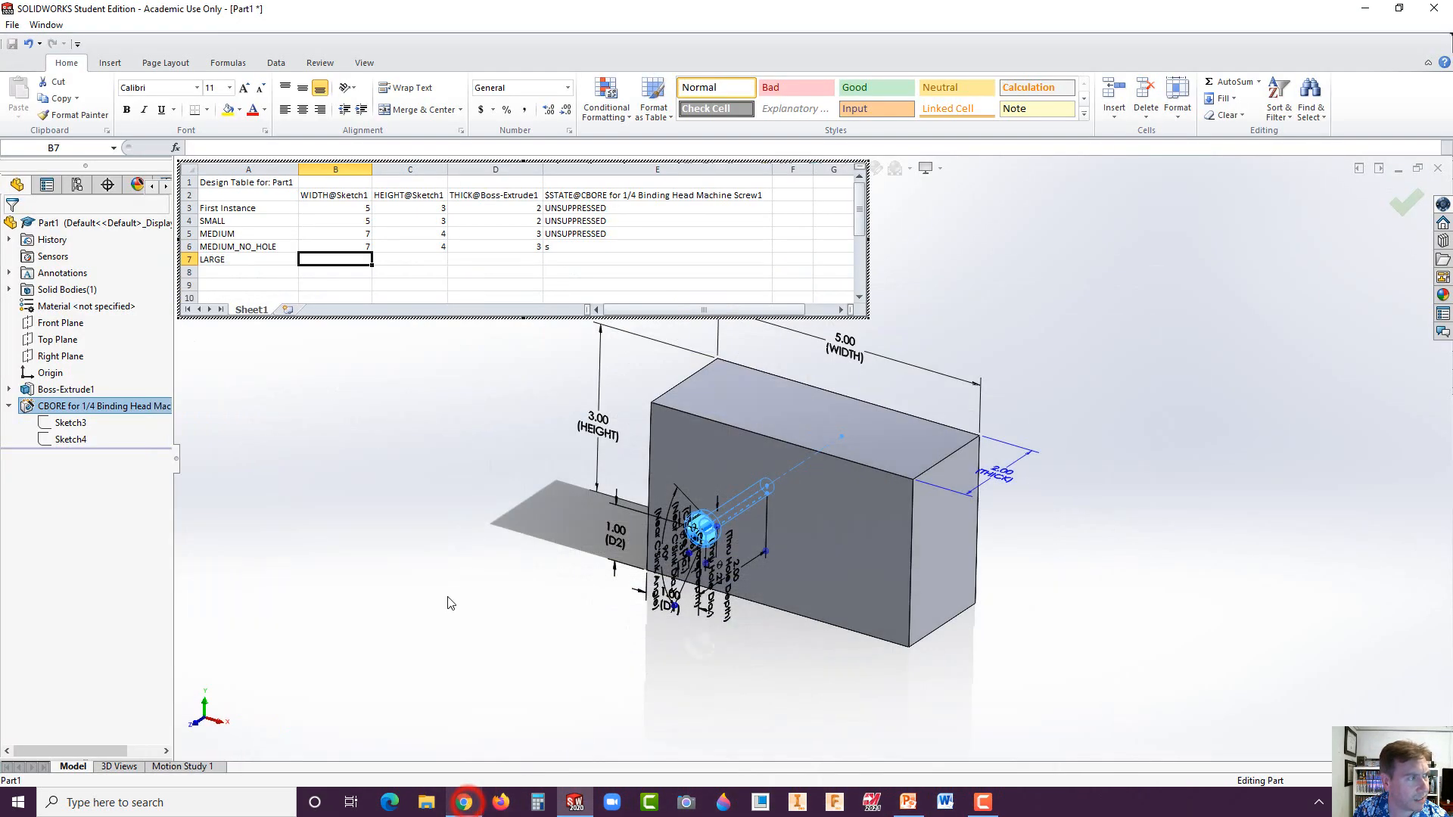
left_click(394, 264)
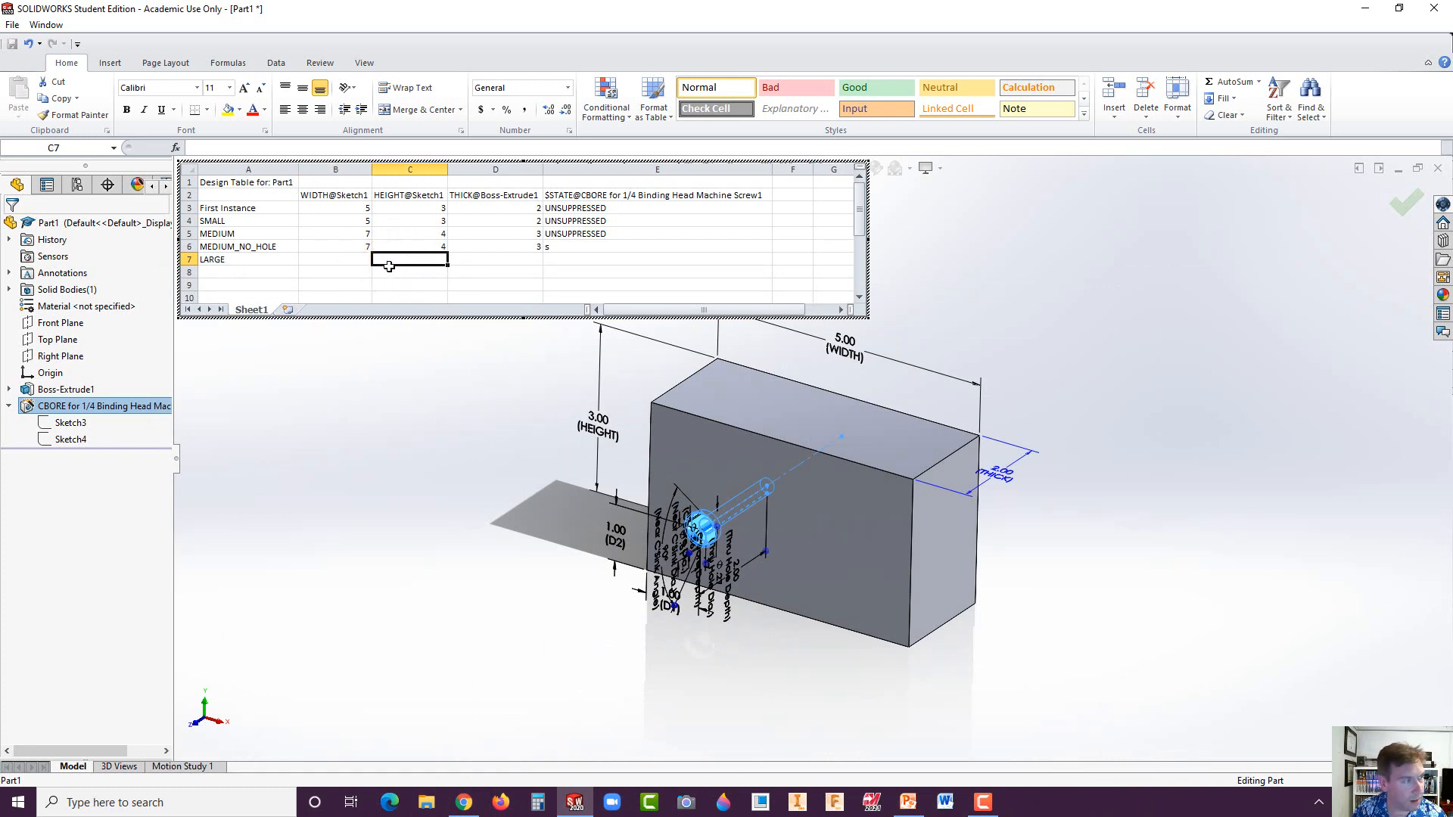
double_click(392, 261)
type("10")
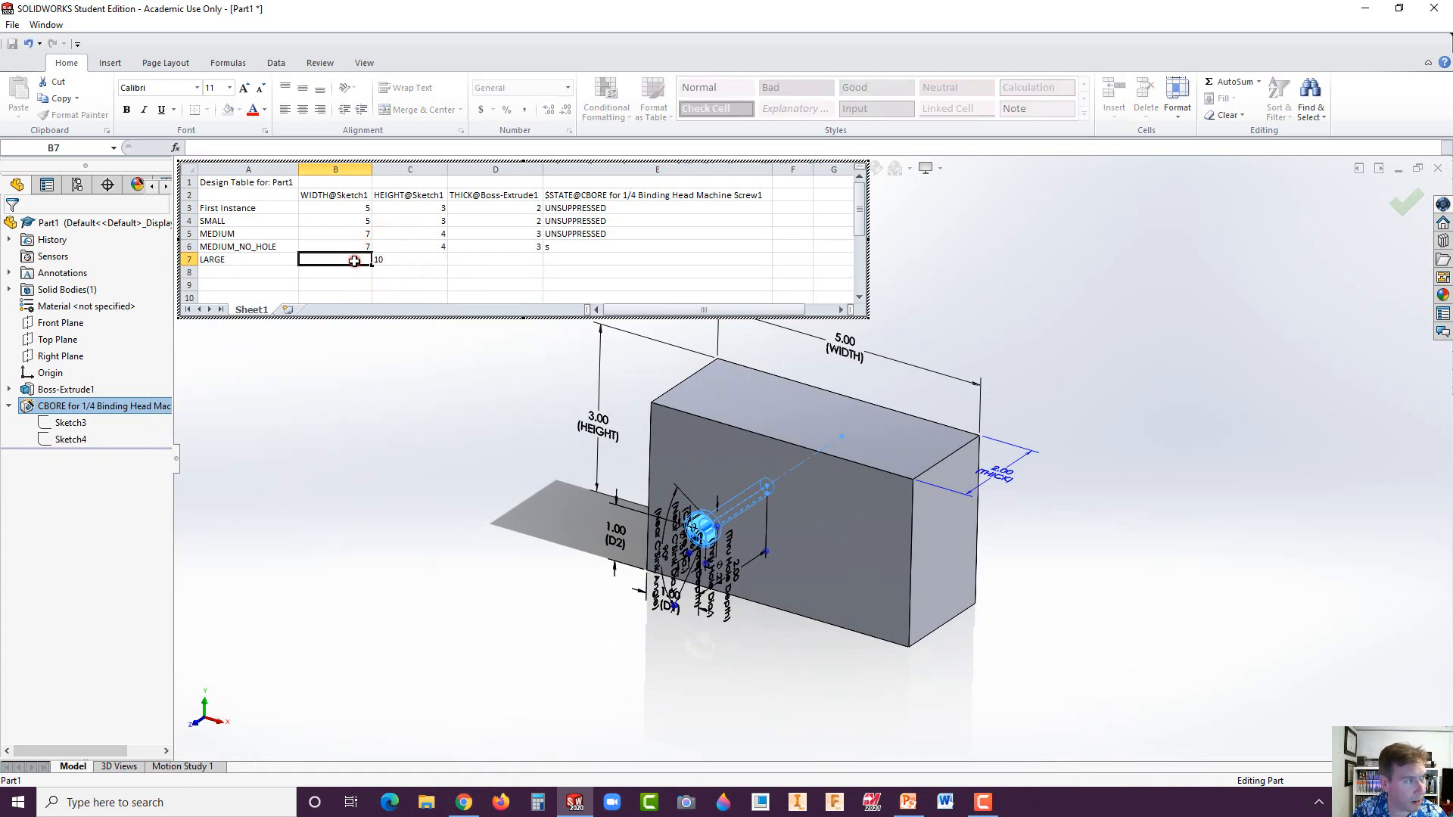
left_click(353, 260)
type("12")
left_click(551, 260)
double_click(522, 263)
type("6")
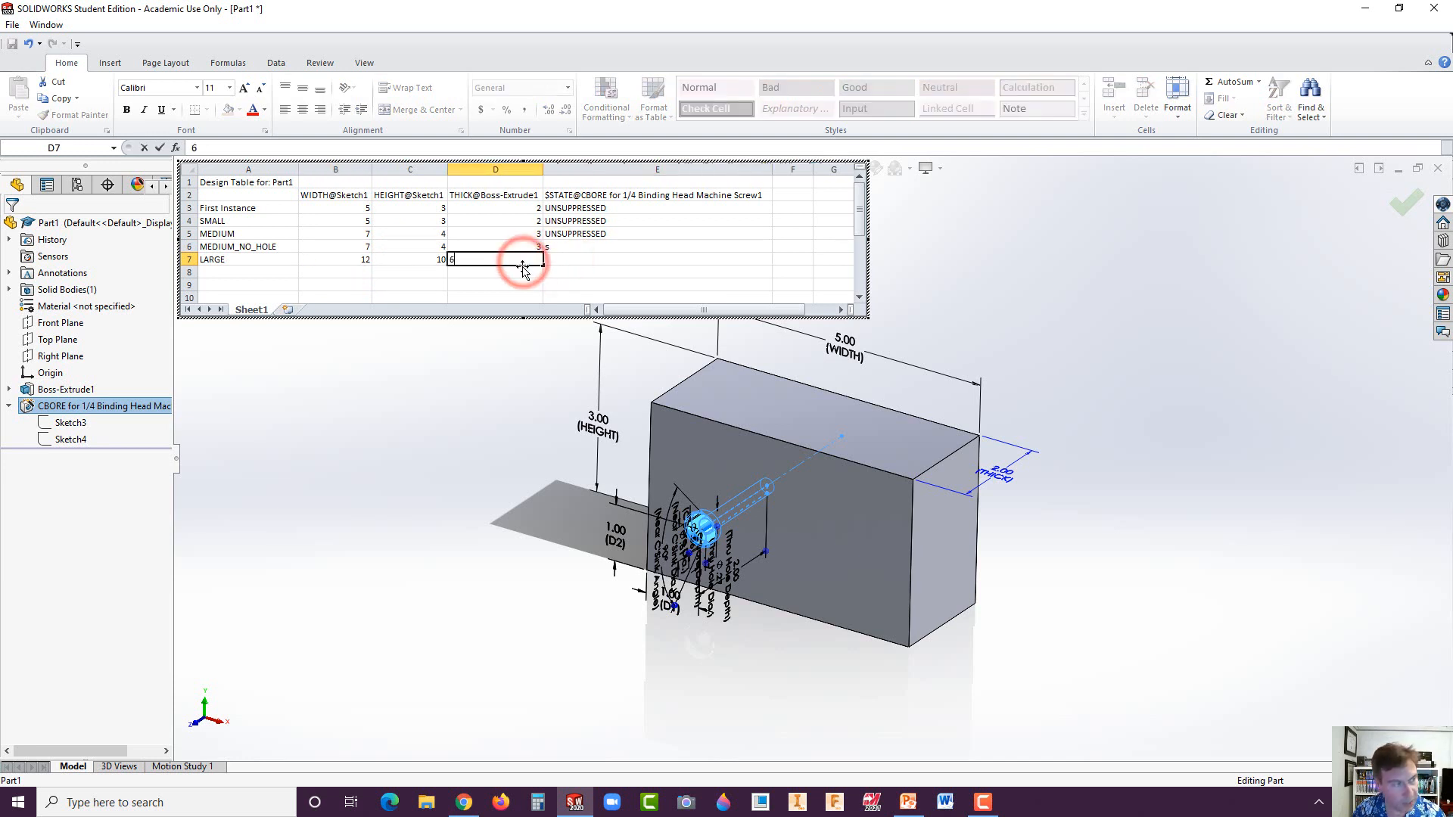
- Set the counterbored hole's state to UNSUPPRESSED for the LARGE configuration in E7
left_click(564, 263)
type("uNSUPPRESSED")
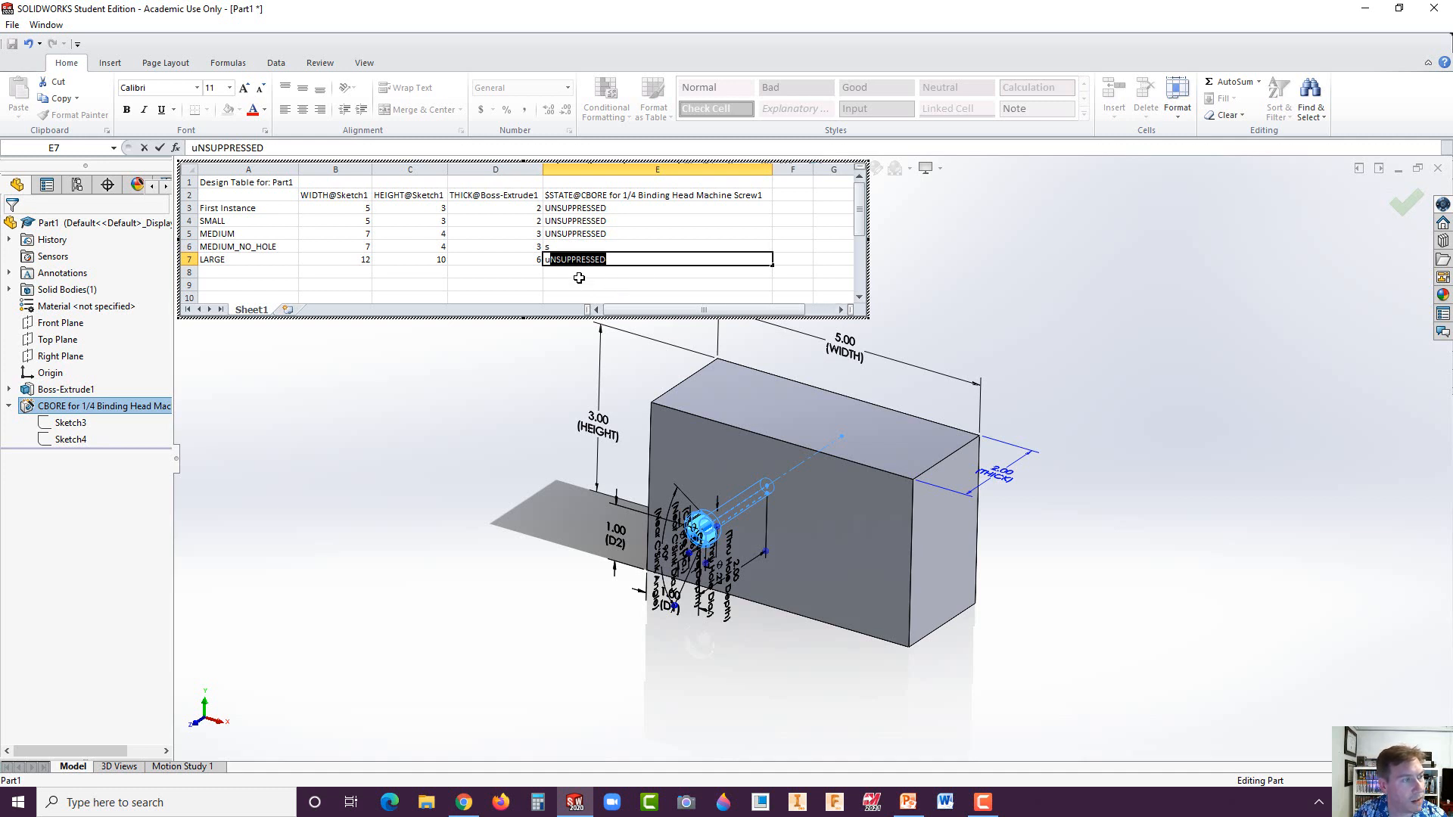
left_click(579, 279)
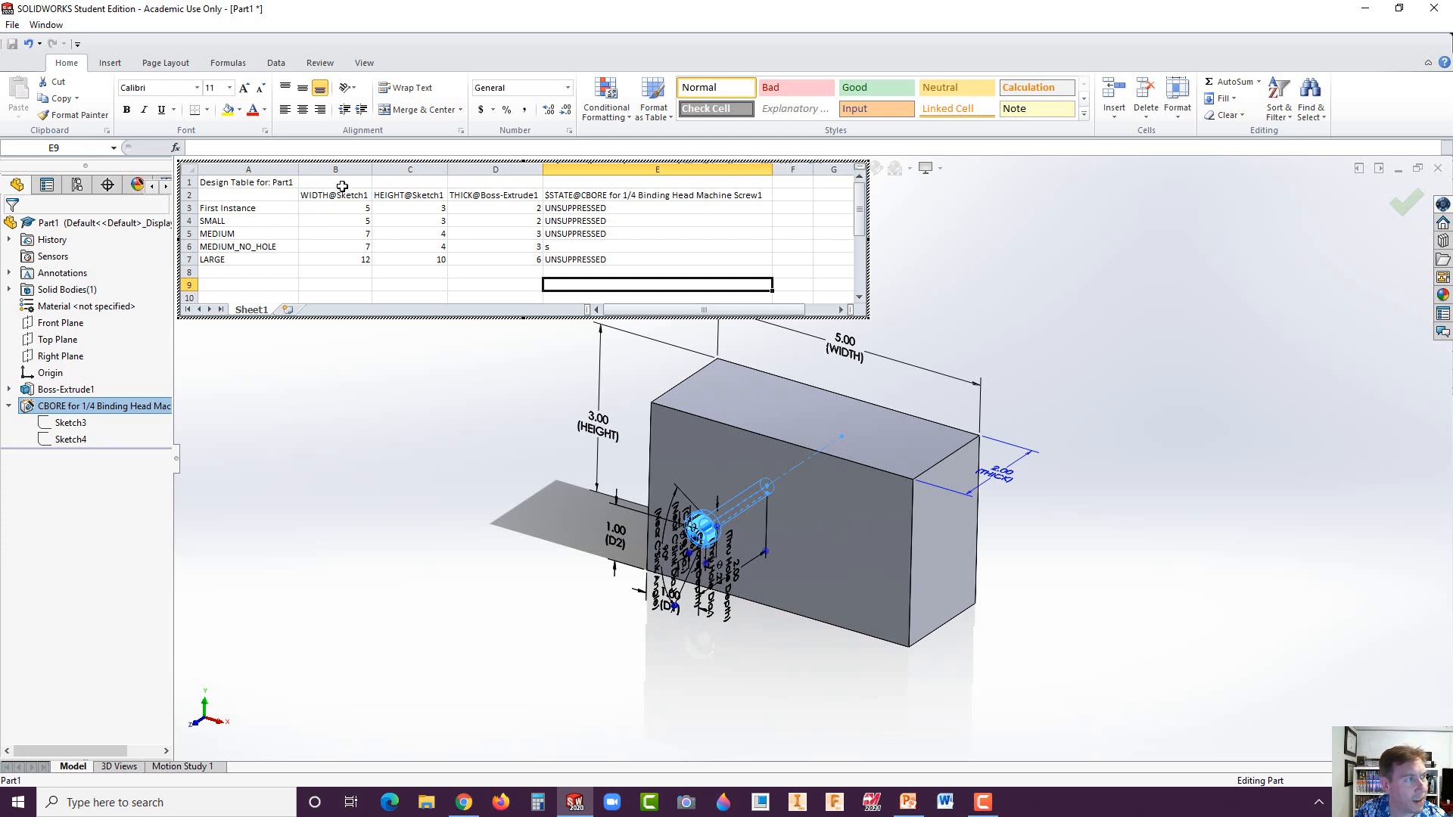
- Apply the Input cell style to the WIDTH and THICK columns, B1:B7 and D1:D7
left_click_drag(342, 186, 338, 261)
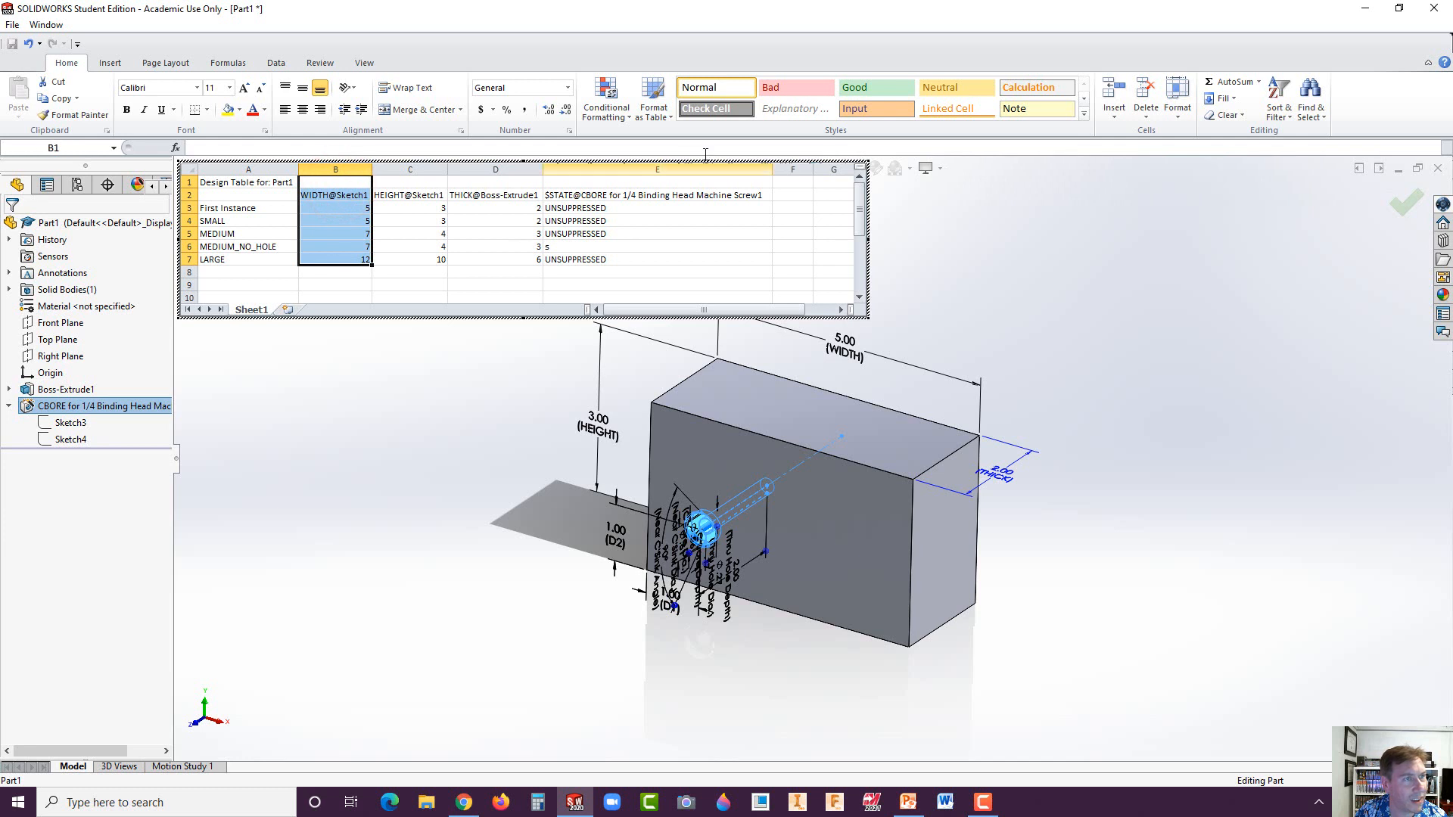
left_click(861, 109)
left_click_drag(471, 184, 467, 259)
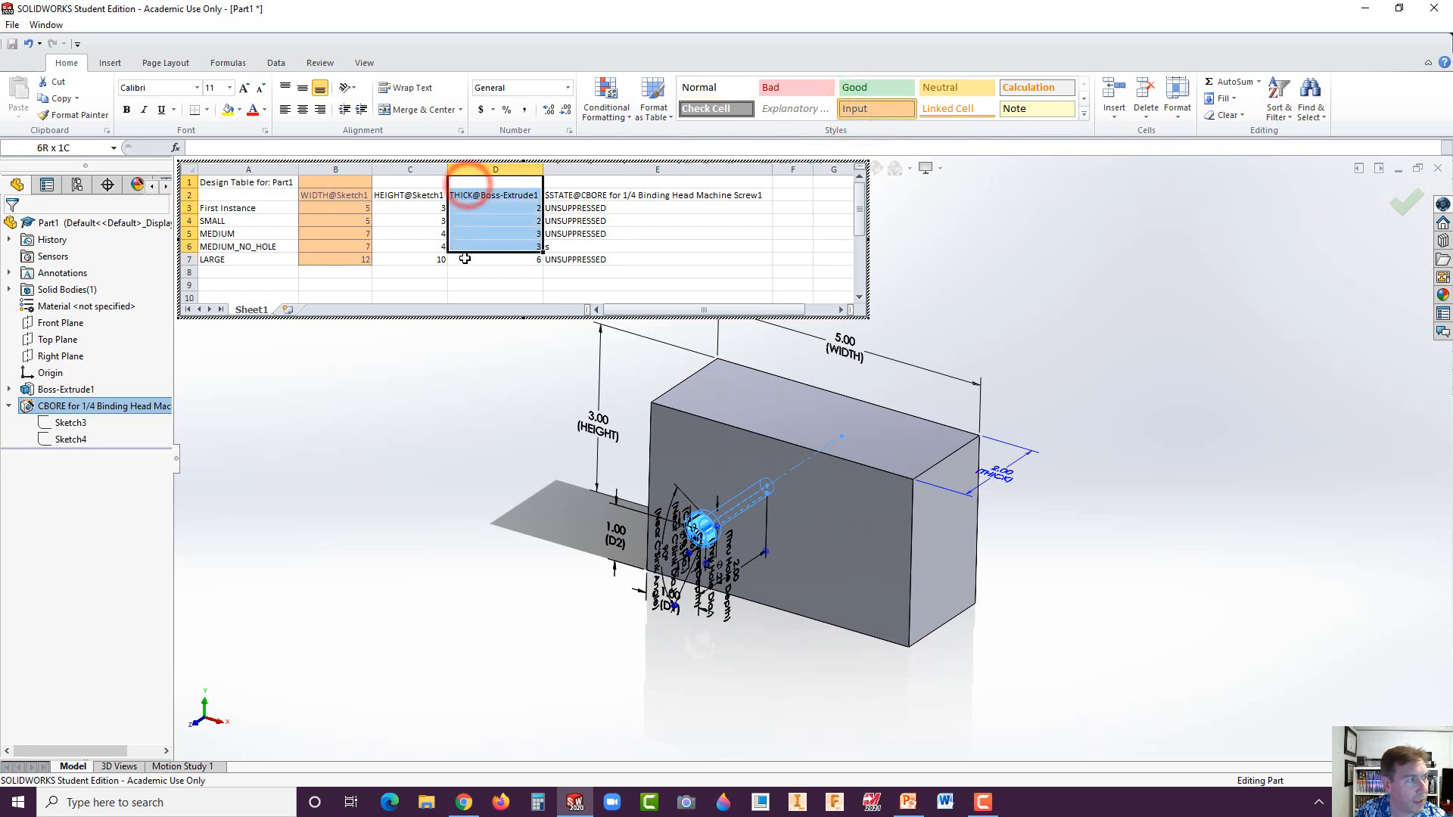
left_click(867, 109)
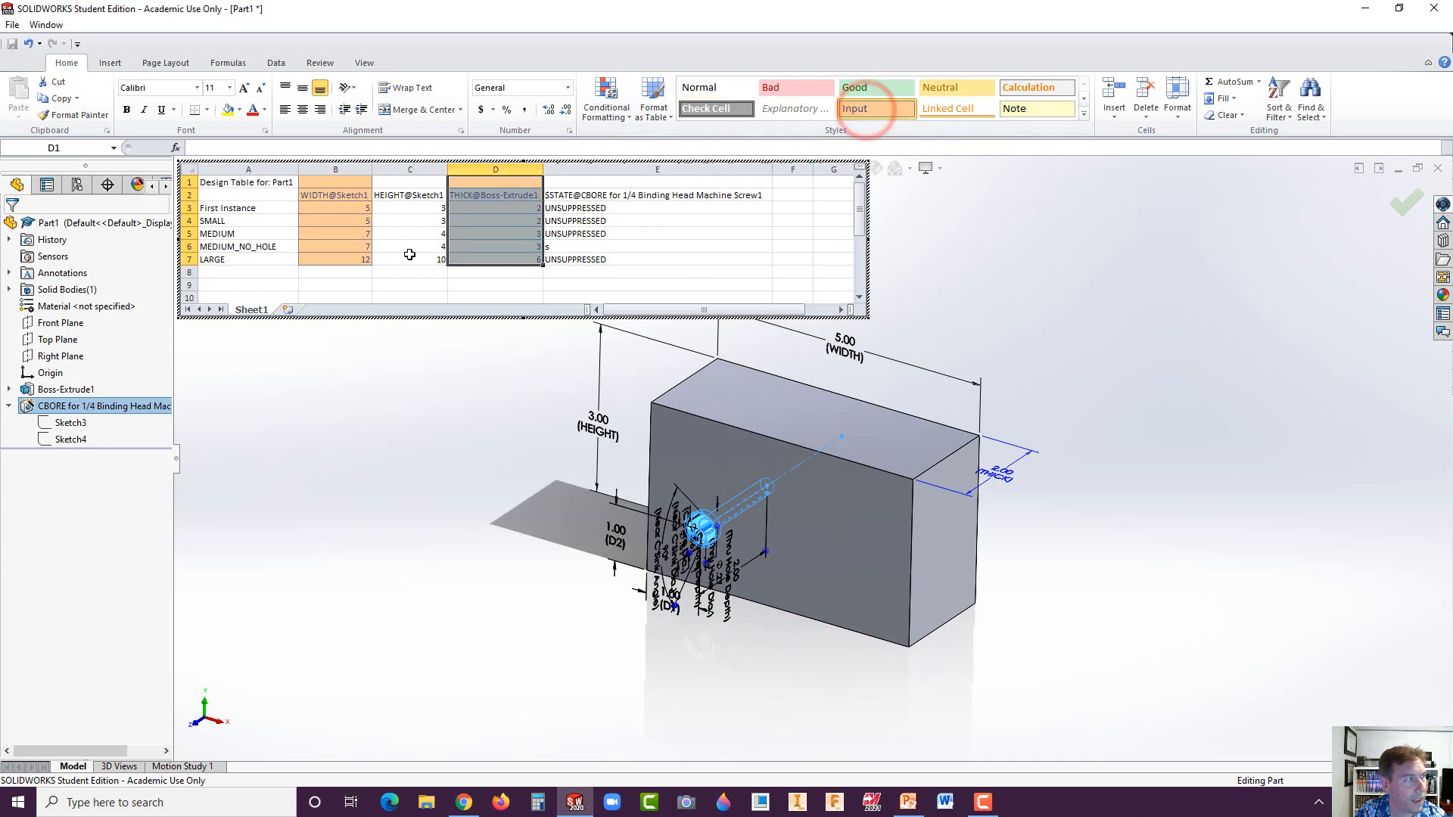
- Apply the Good cell style to the design table's header row, A2:E2
left_click(234, 196)
left_click_drag(235, 196, 681, 196)
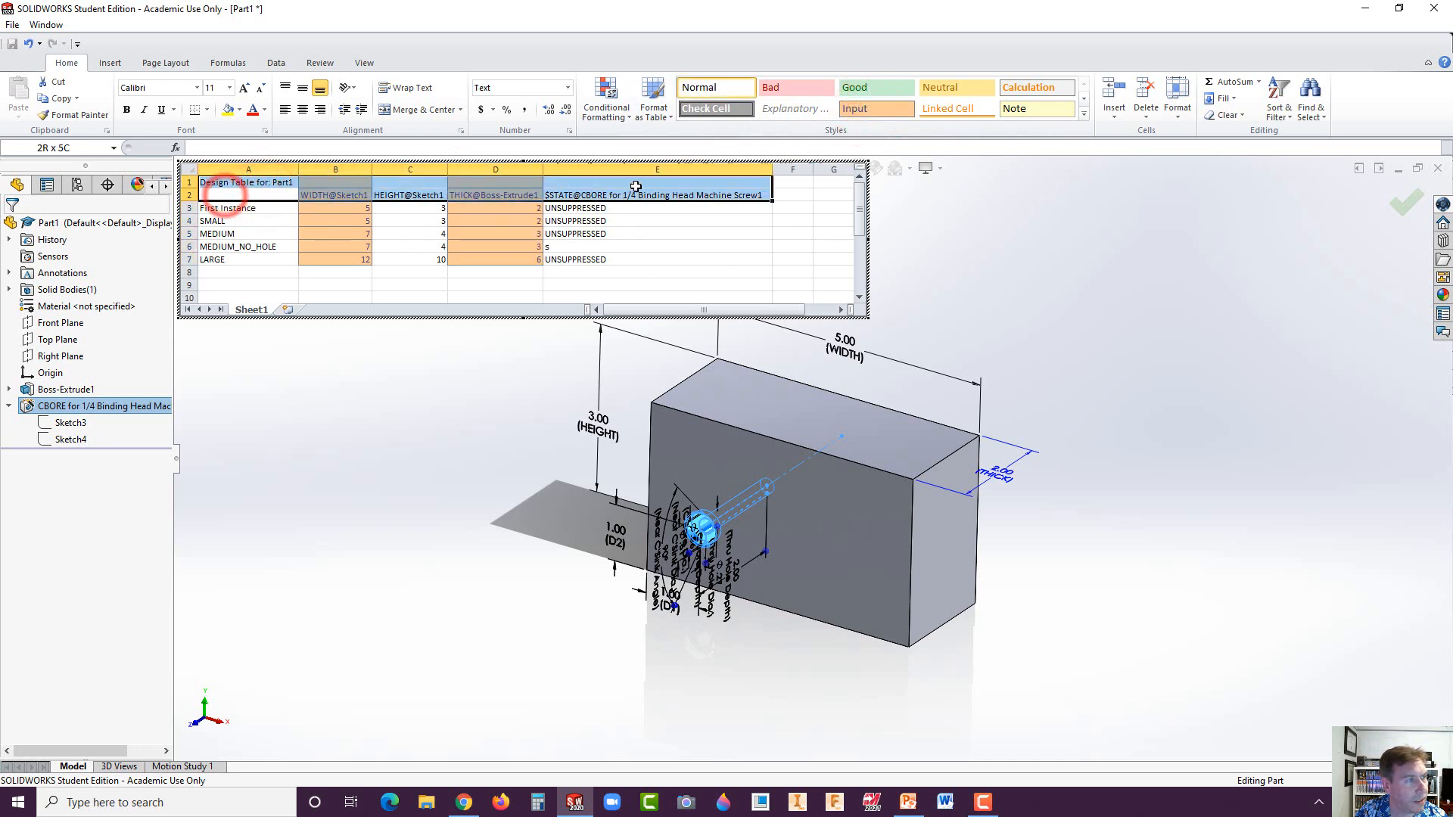
left_click(884, 88)
left_click(702, 210)
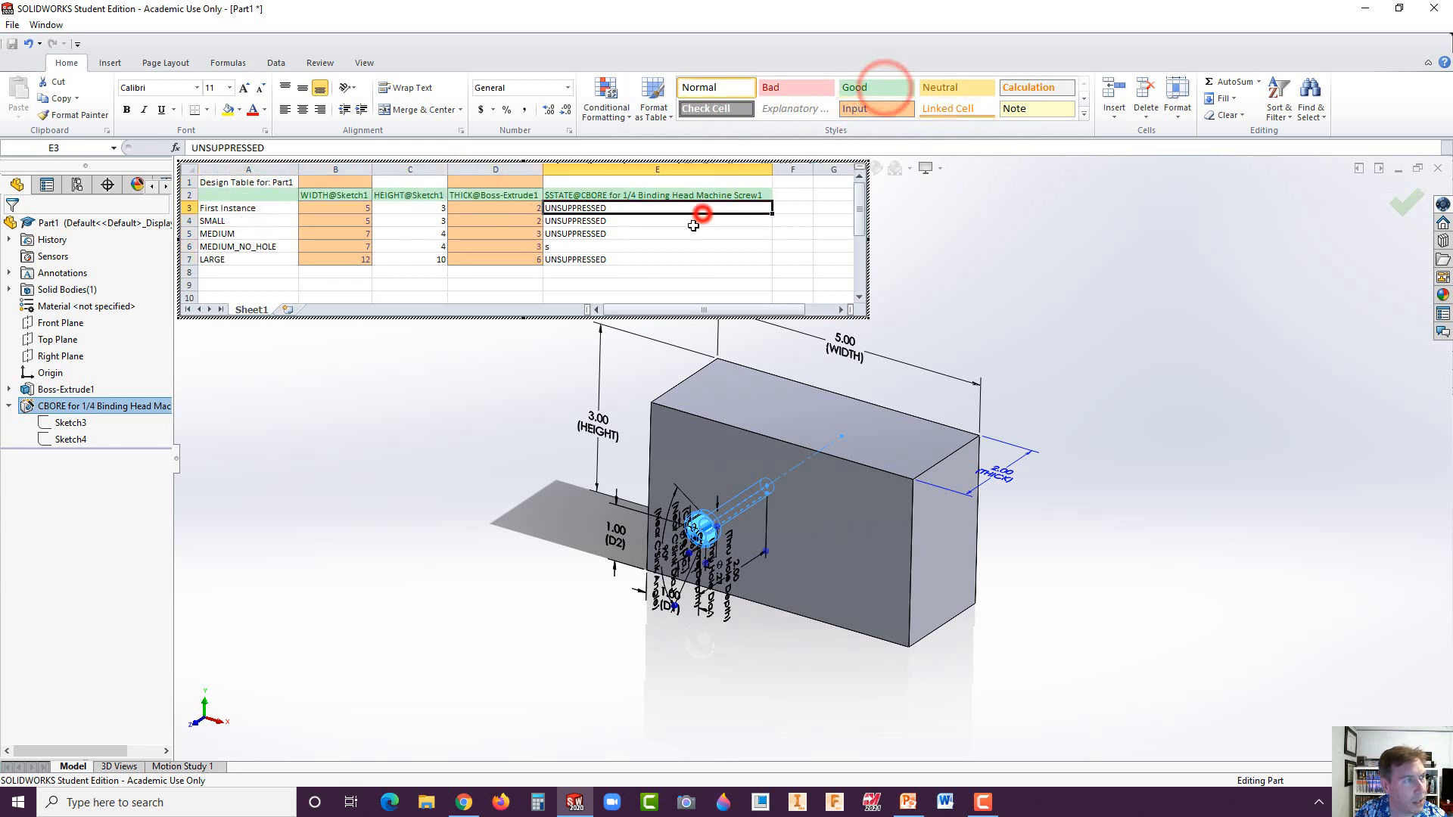
- Add all borders to the design table's cells A1:E7
left_click_drag(215, 182, 676, 256)
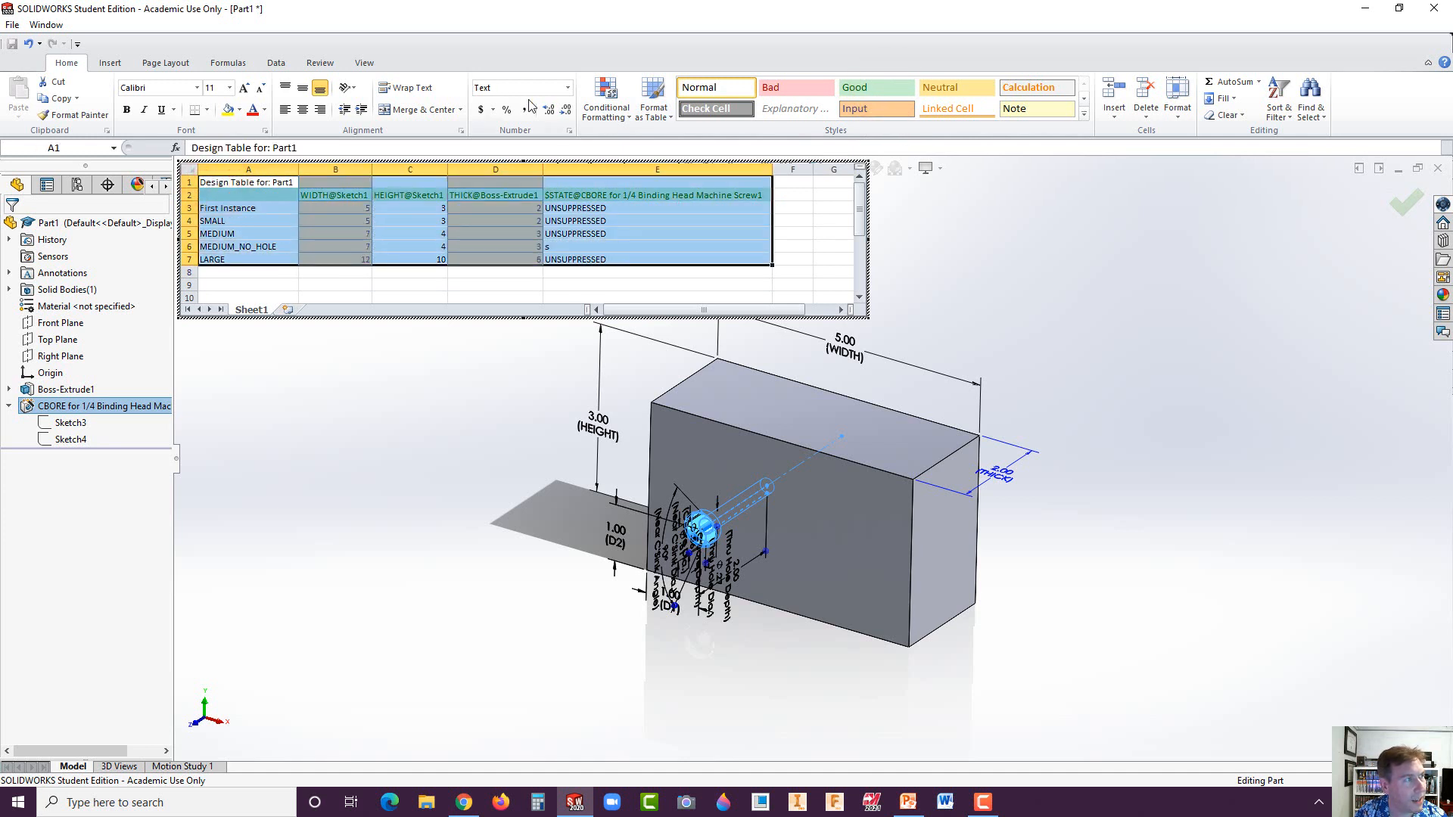
left_click(206, 112)
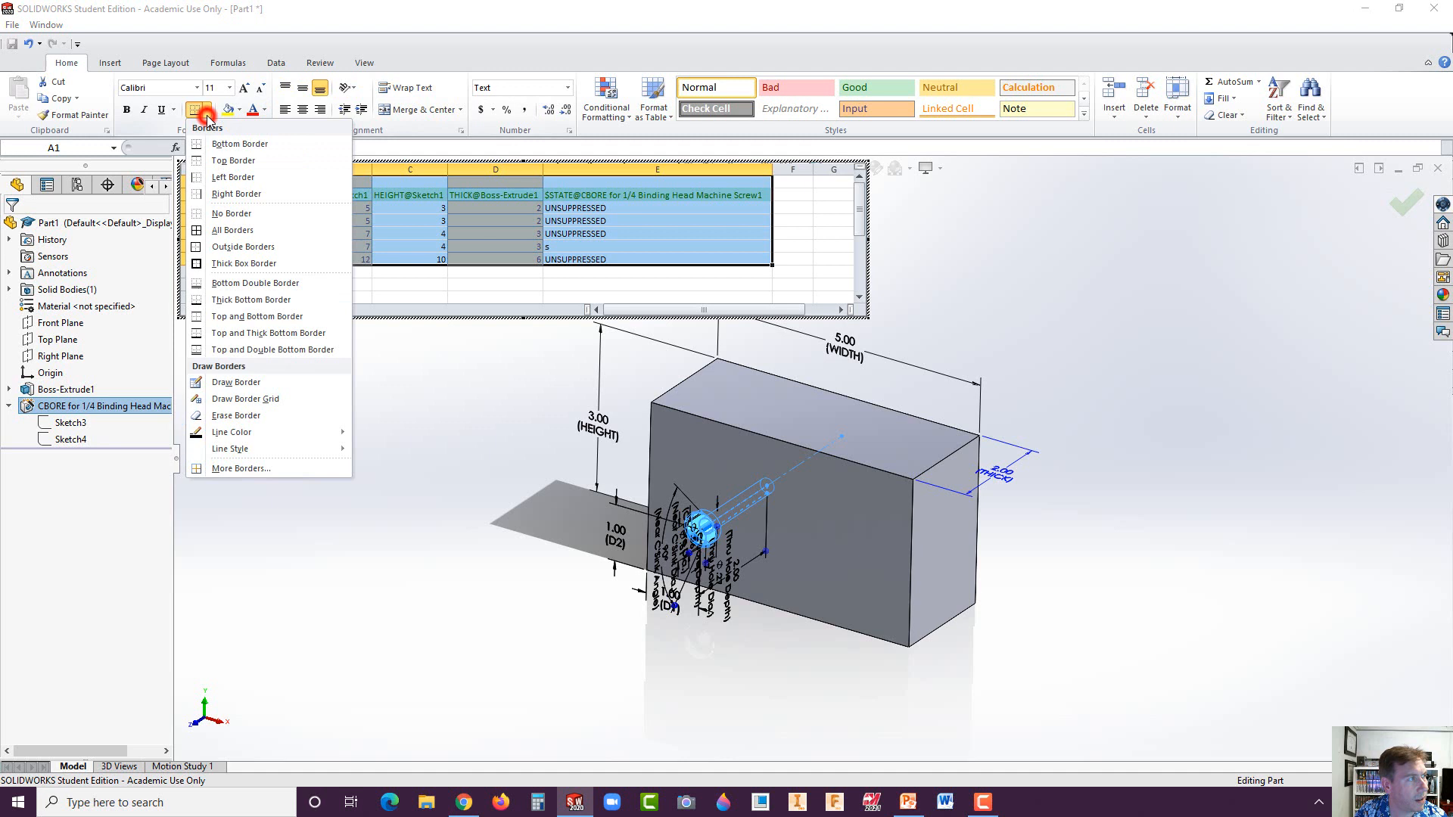
left_click(201, 231)
left_click(483, 285)
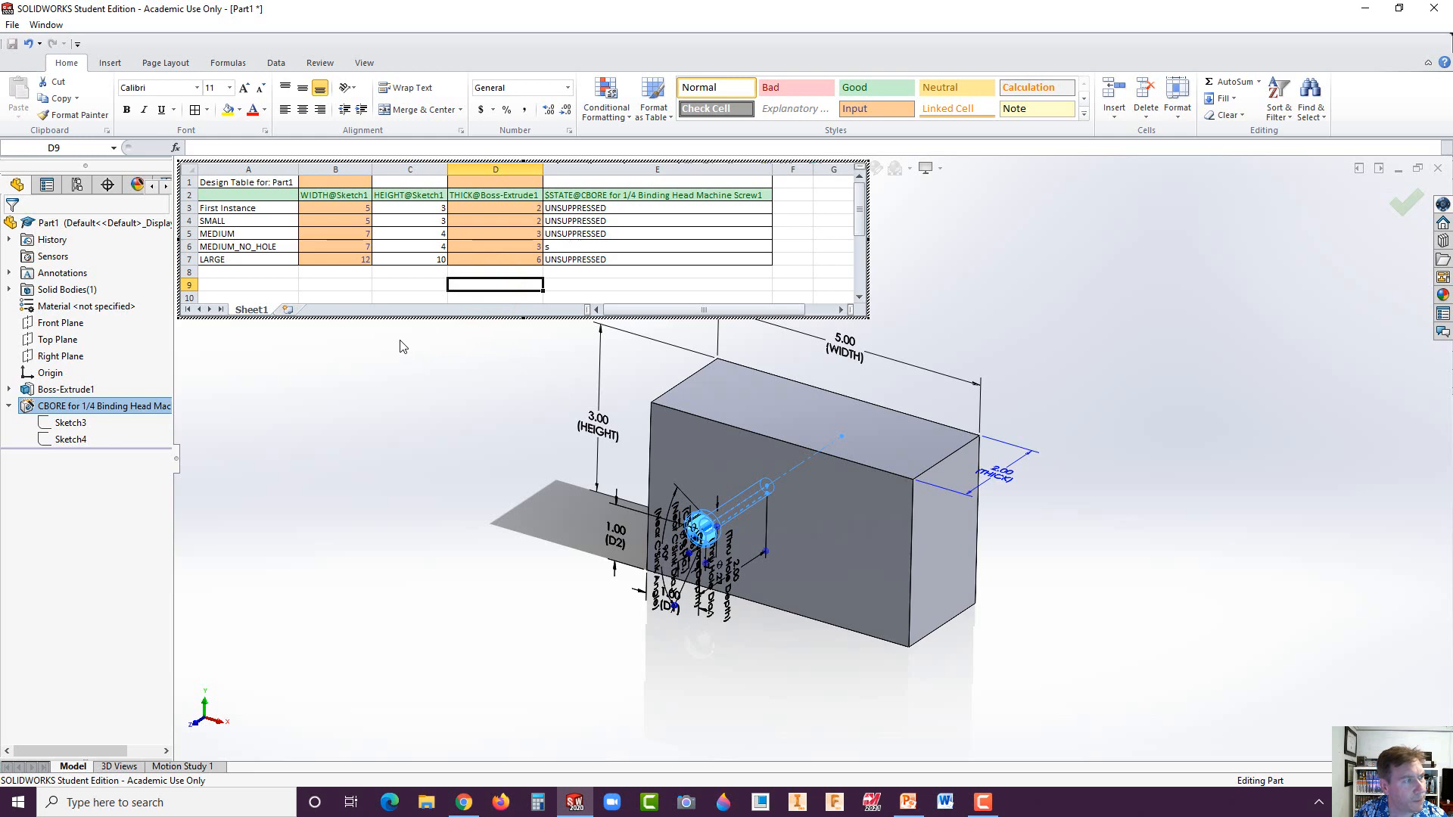
- Finish editing the design table to generate its configurations and dismiss the resulting message
left_click(456, 401)
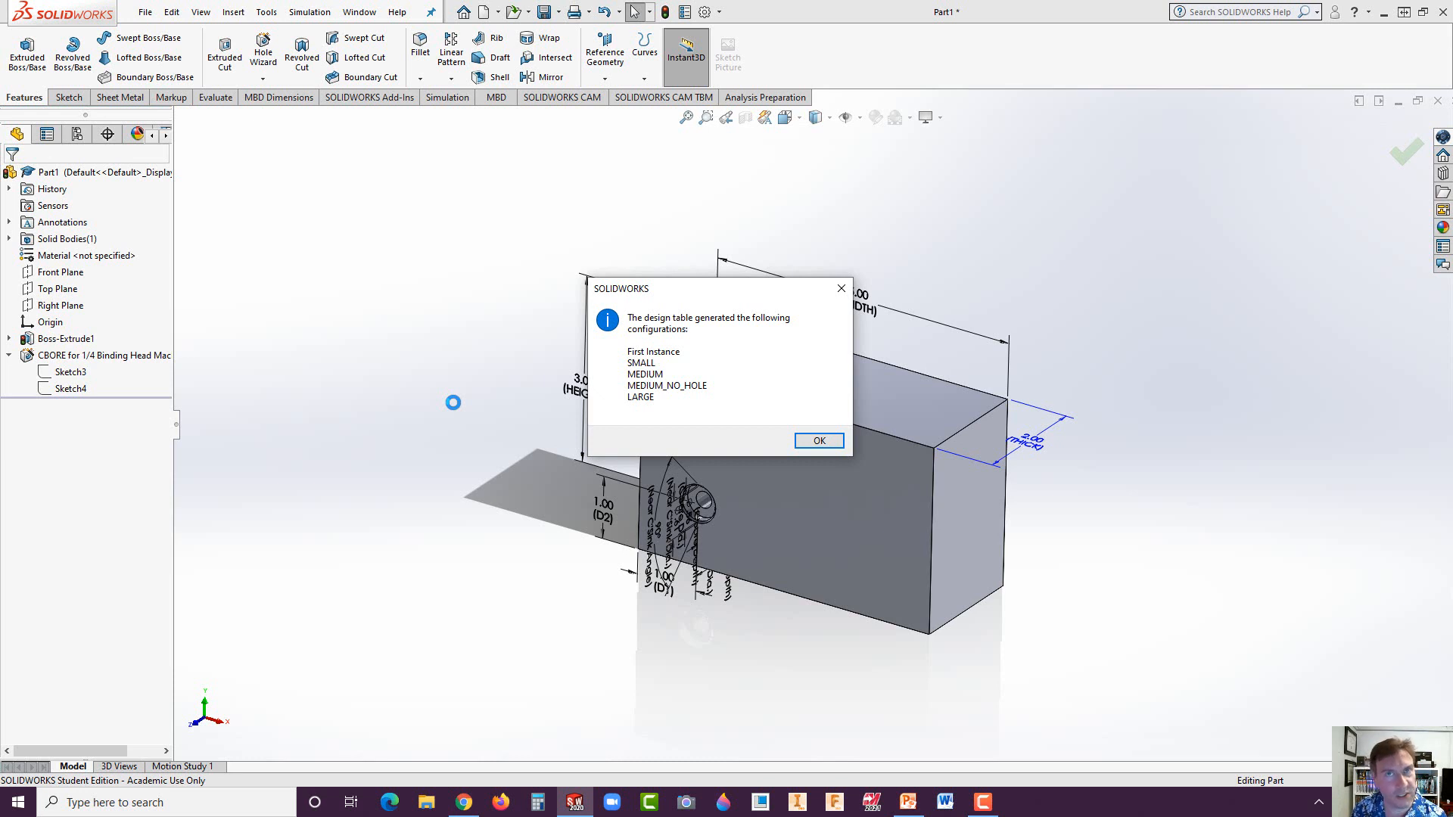
left_click(822, 441)
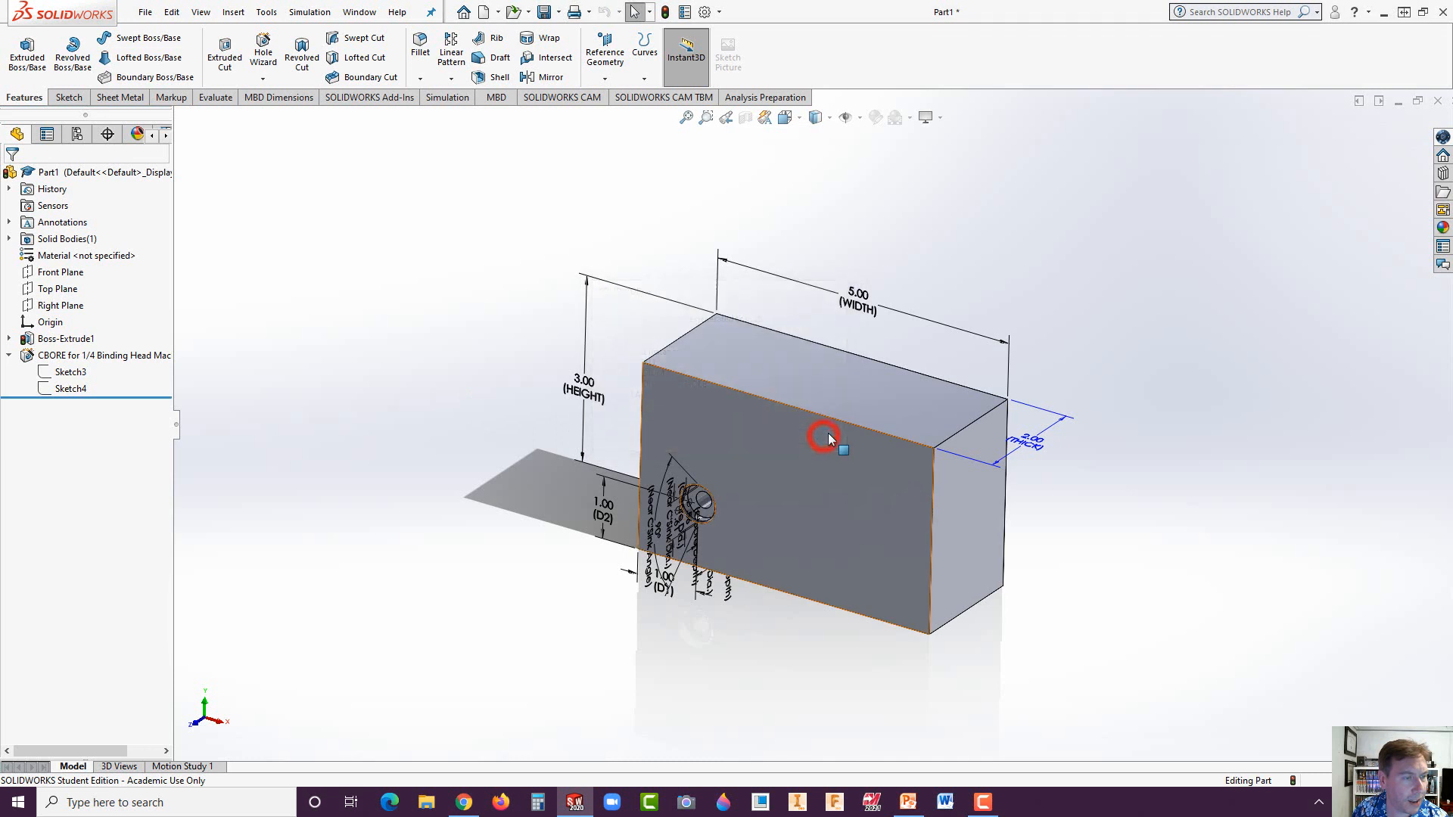
left_click(463, 380)
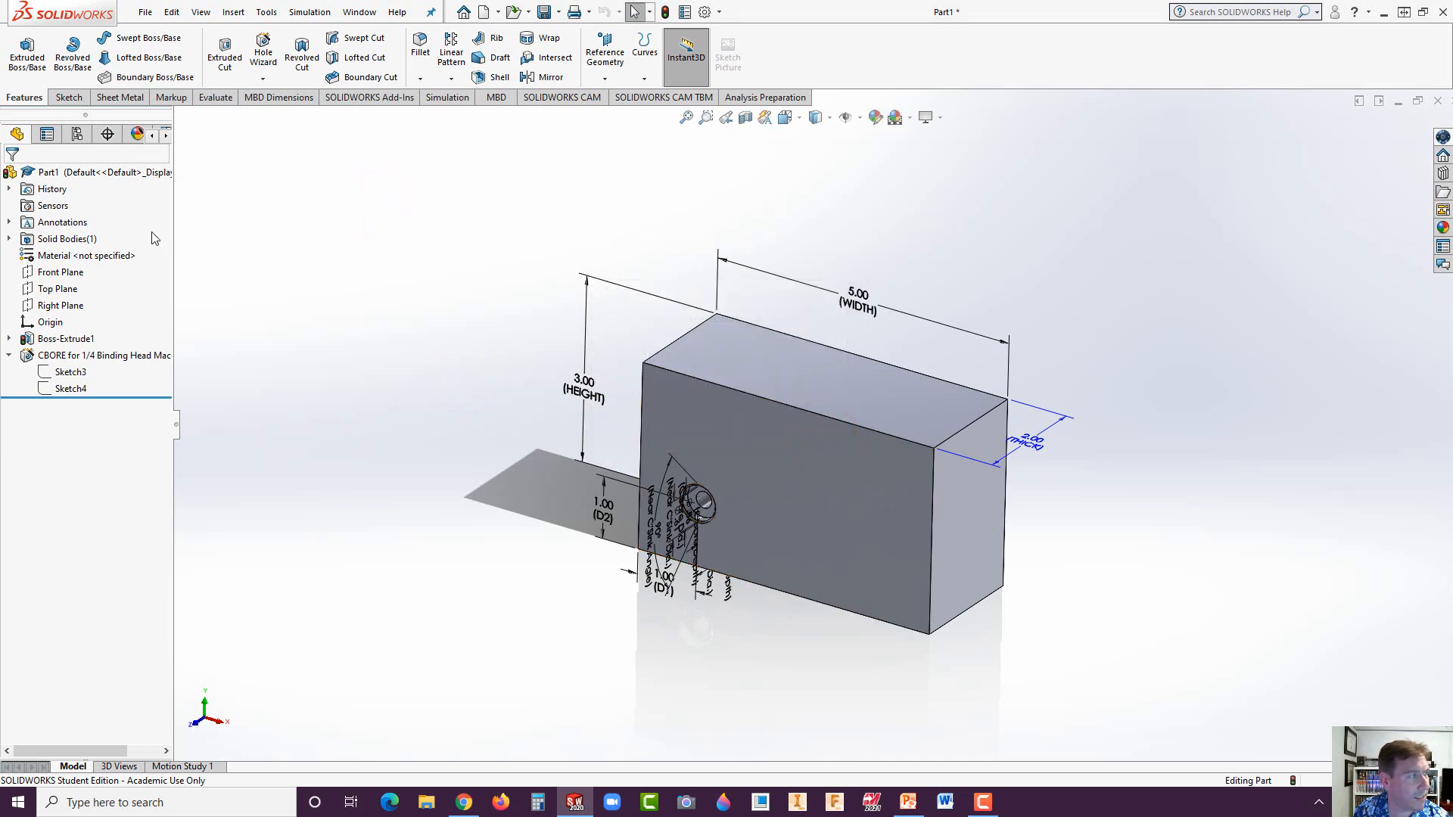
- Show the part's configurations and activate the LARGE configuration
left_click(77, 135)
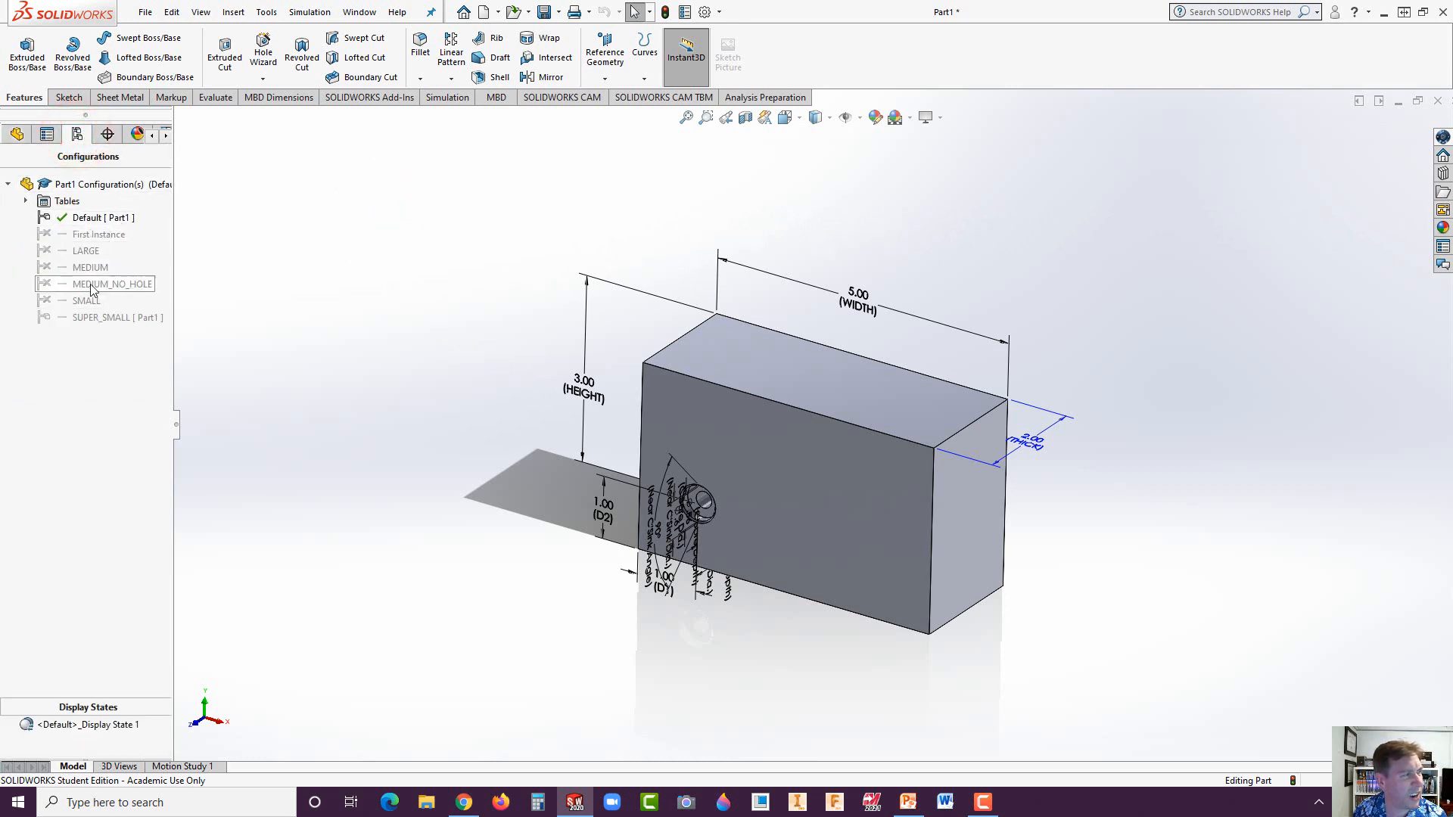
left_click(88, 260)
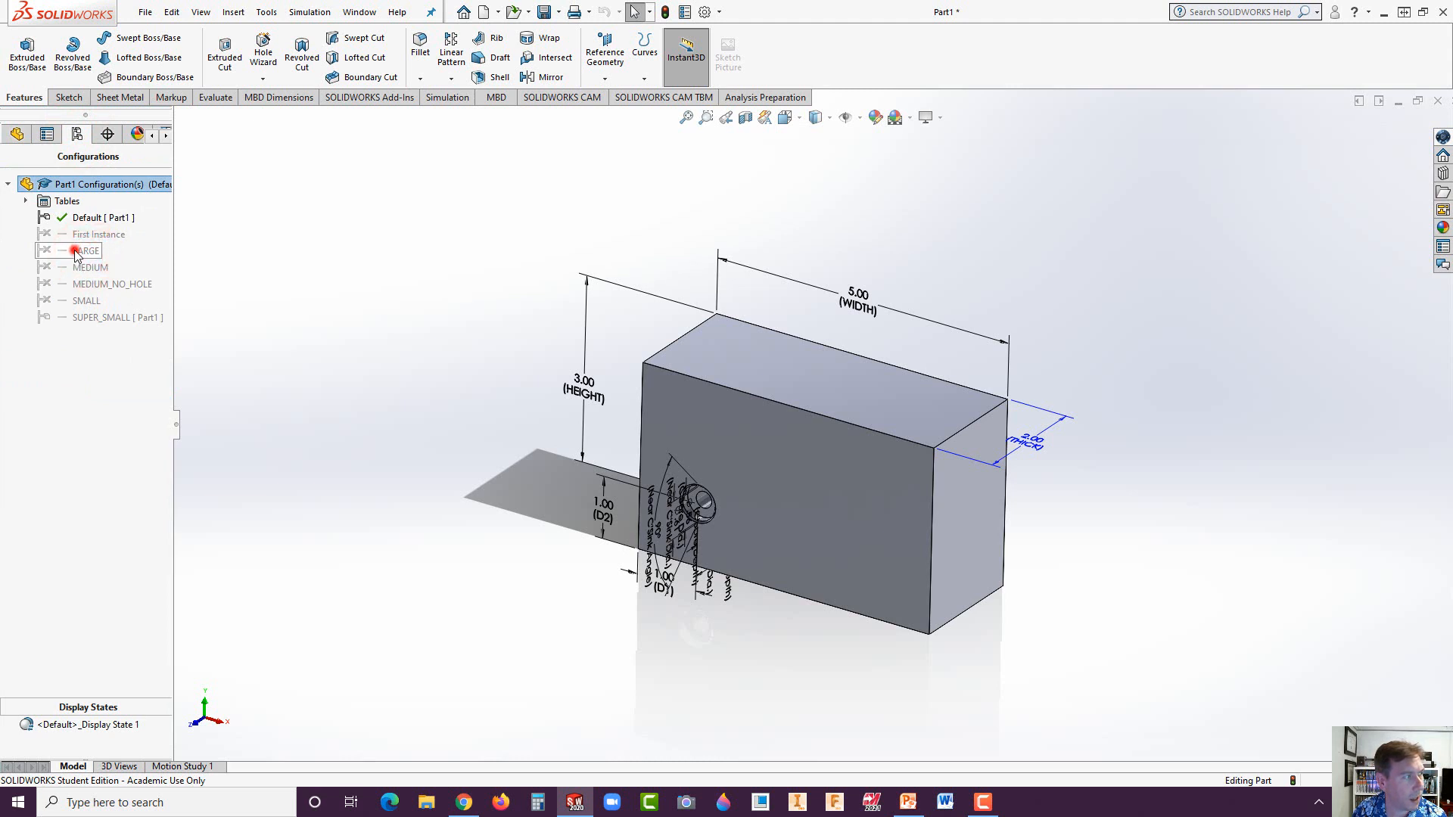
double_click(79, 251)
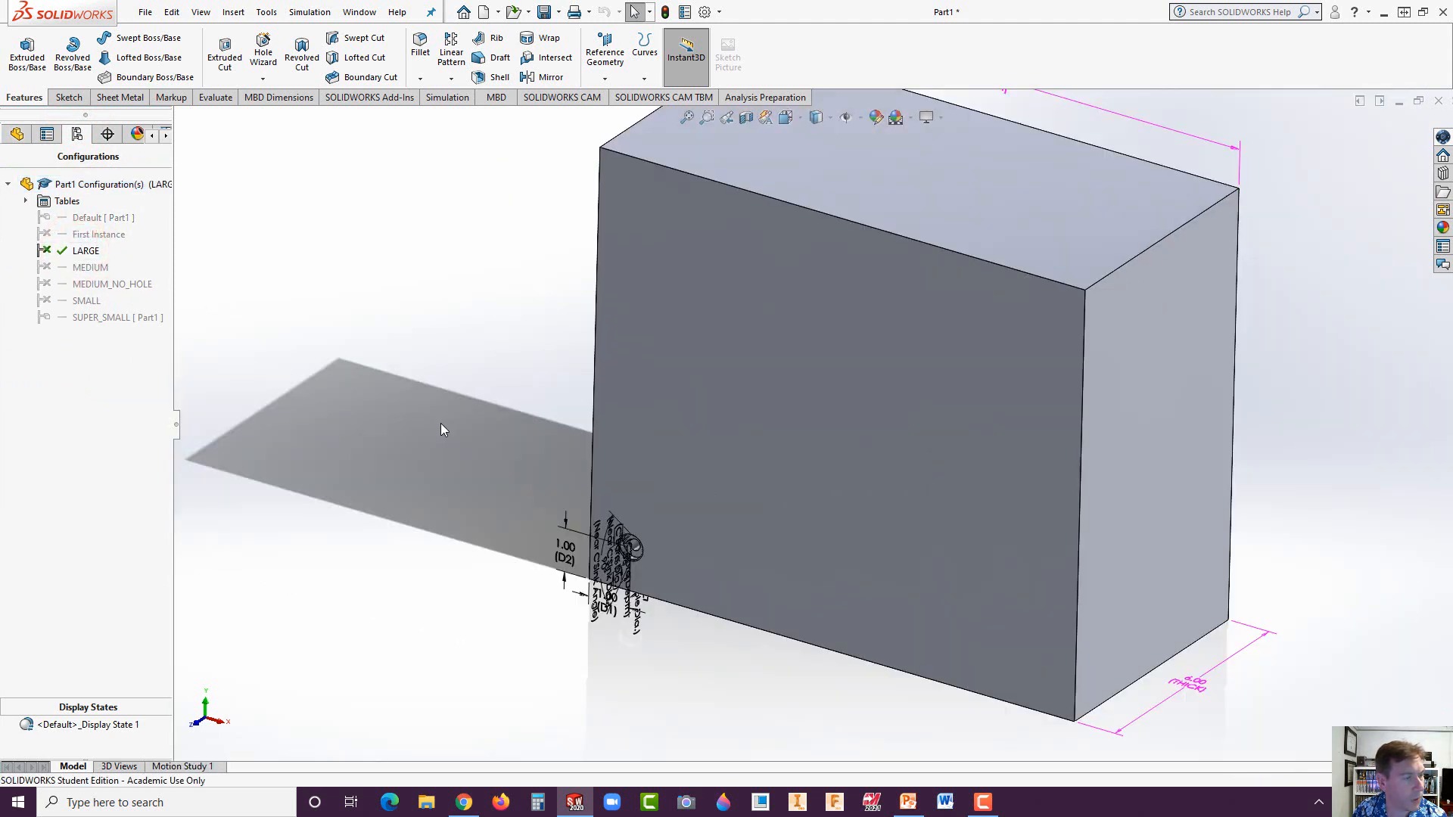
- Activate the SUPER_SMALL, SMALL and MEDIUM_NO_HOLE configurations in turn and check the box's size and hole in each
key("f")
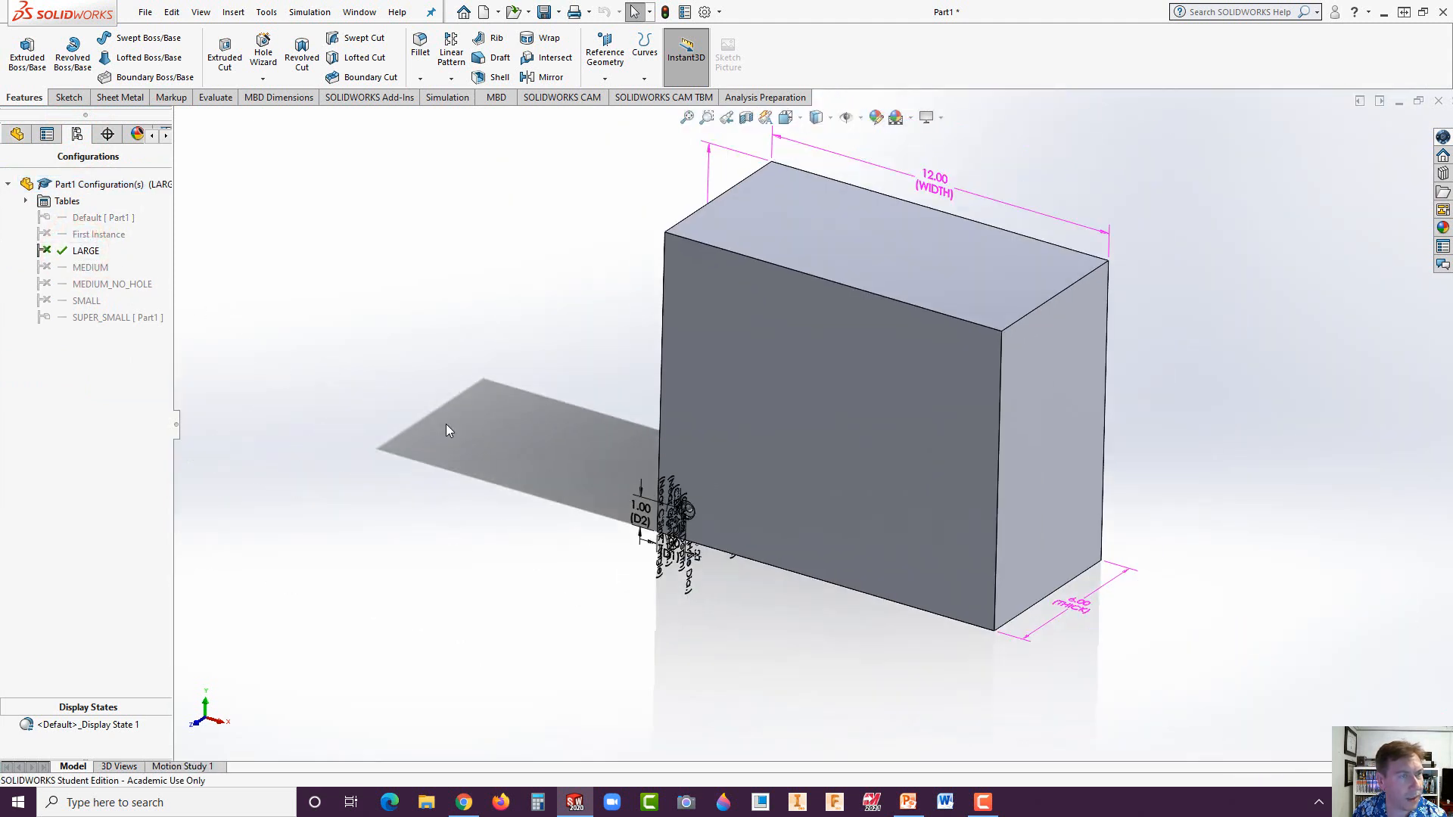
double_click(89, 318)
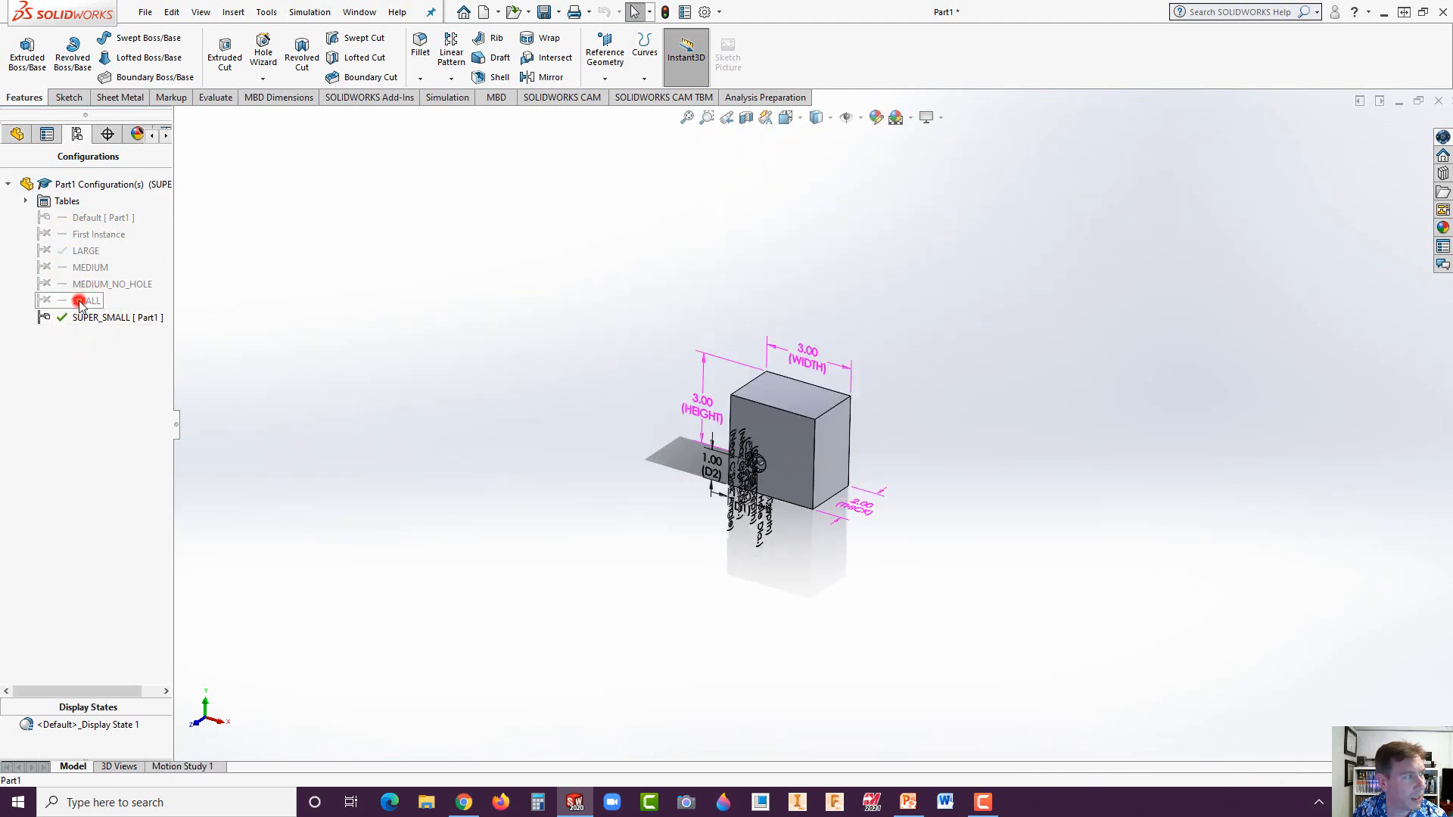
double_click(83, 301)
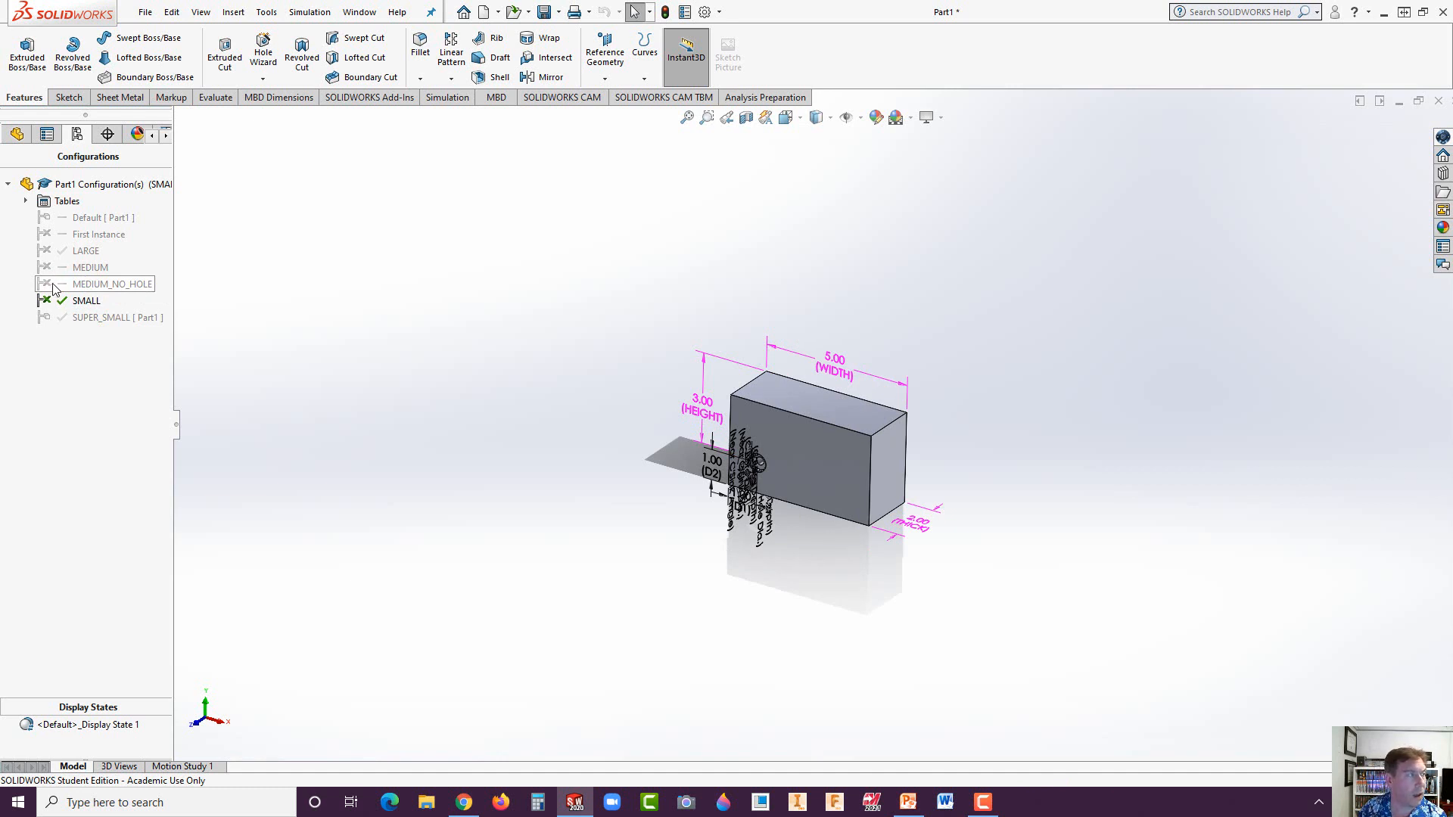
double_click(78, 285)
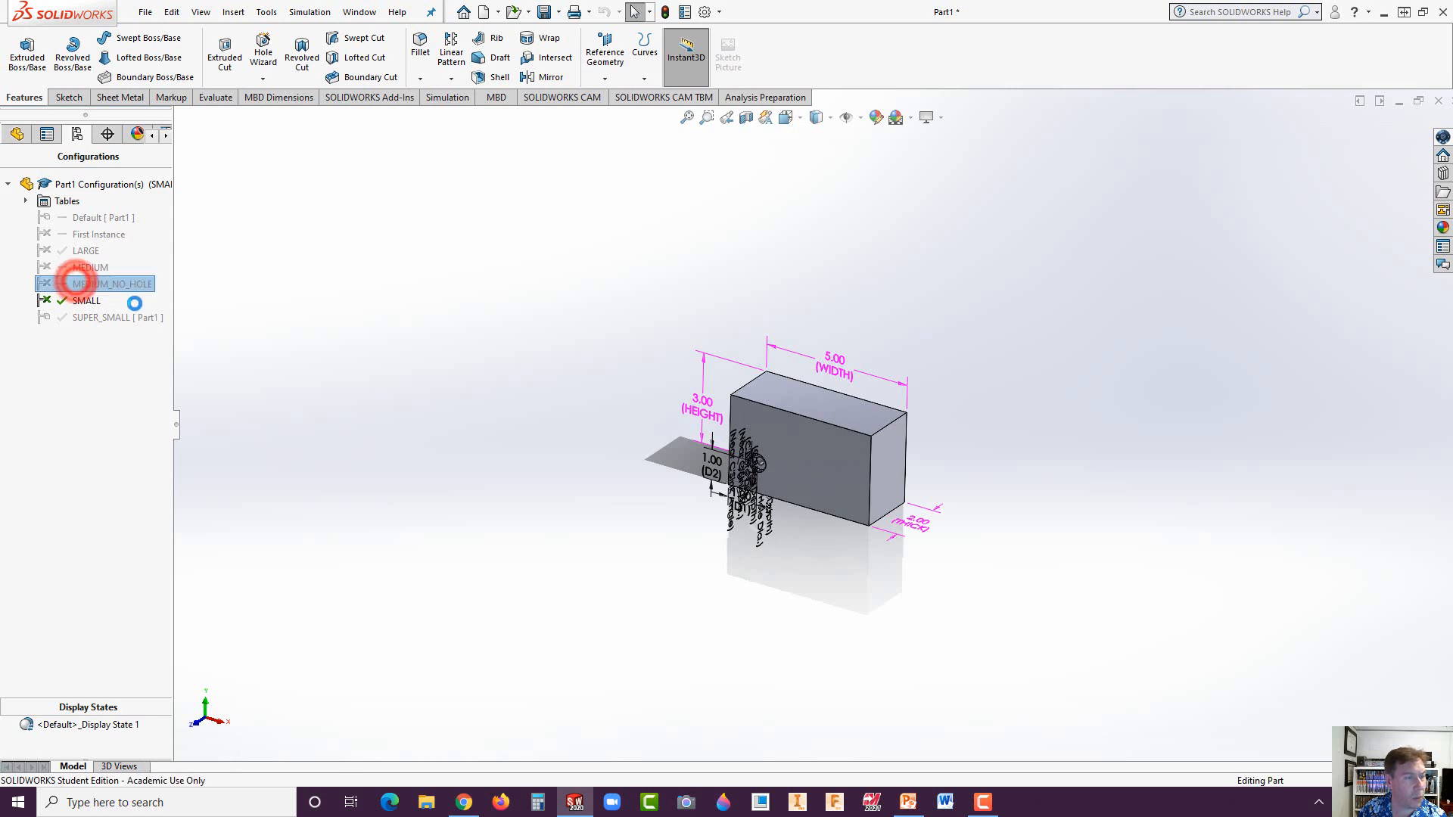
key("f")
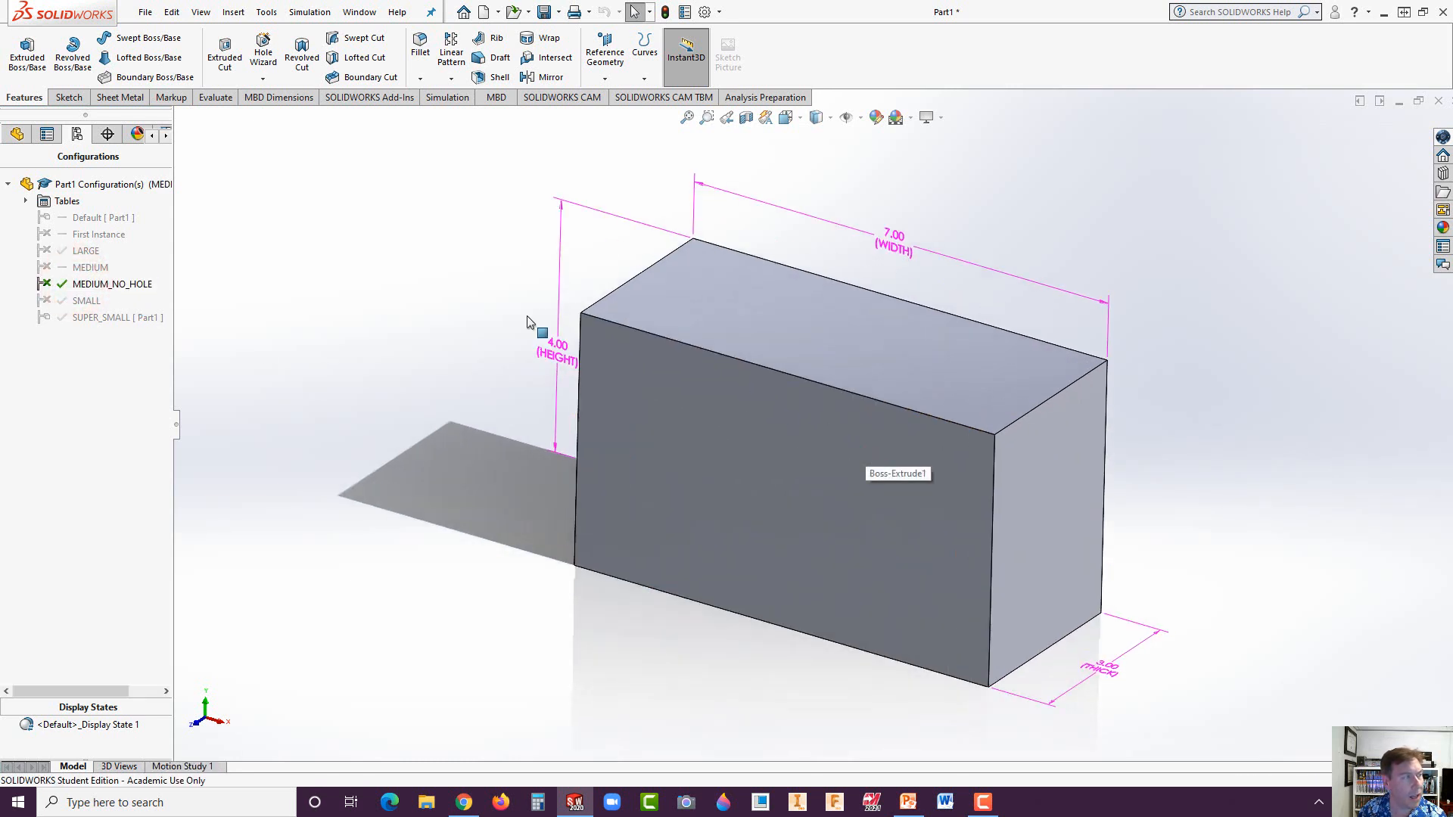
- Check the counterbore's suppression in the MEDIUM_NO_HOLE feature tree, and activate the SMALL configuration
left_click(20, 136)
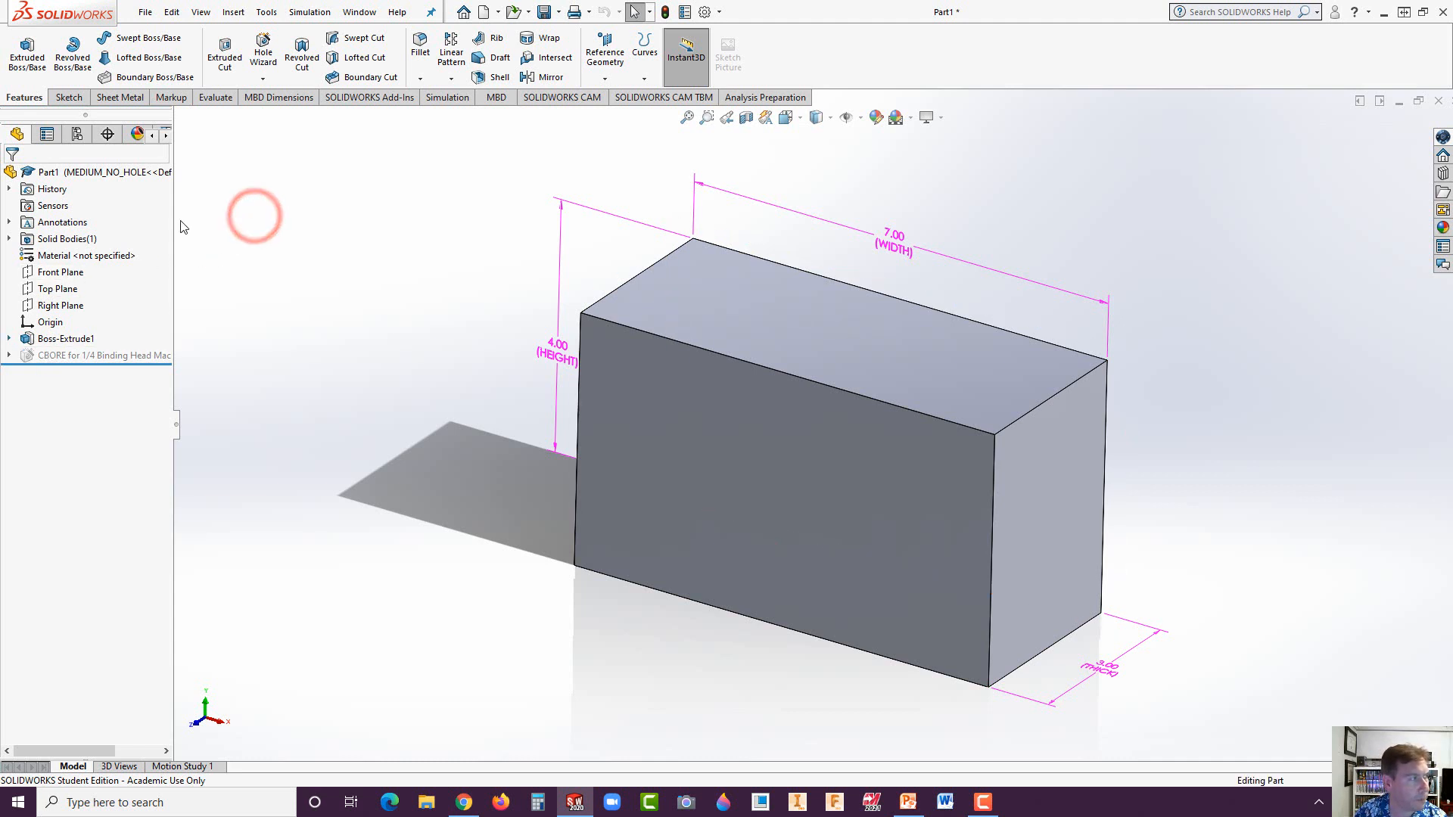
left_click(76, 135)
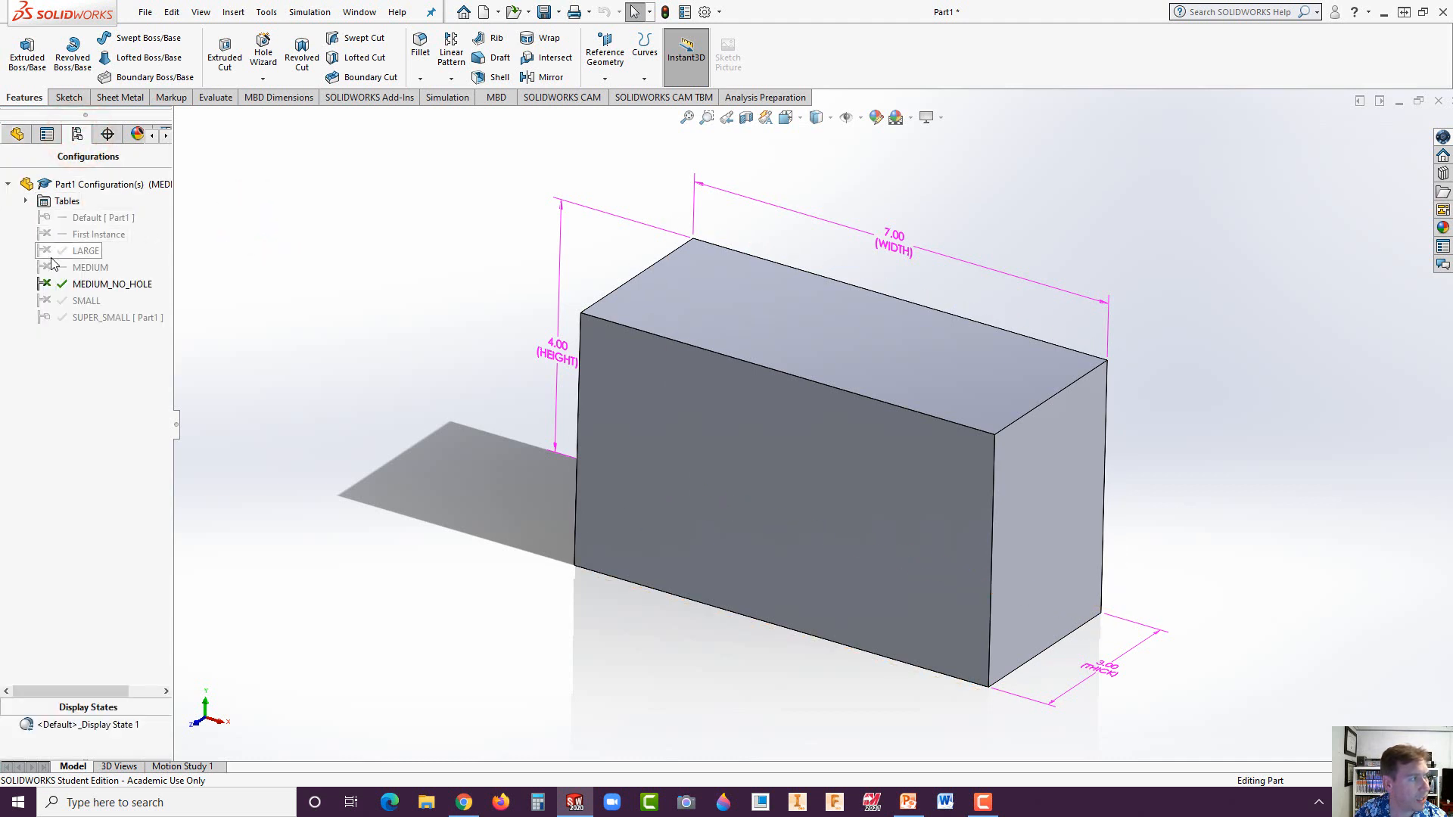
double_click(47, 302)
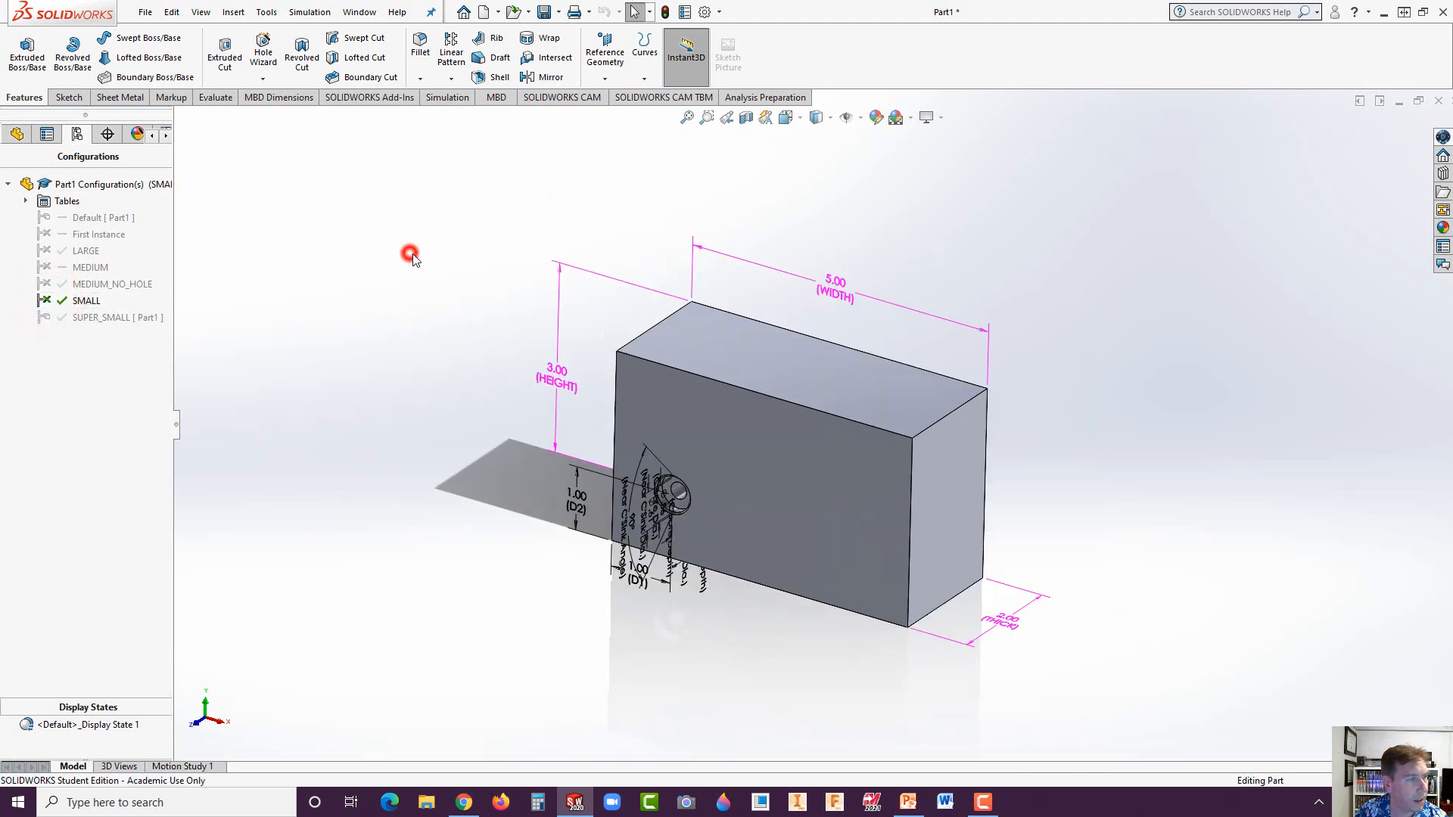
- Save the part as E16 in the SolidWorks Basics folder, consulting the exercise manual PDF in Chrome before naming it
left_click(543, 12)
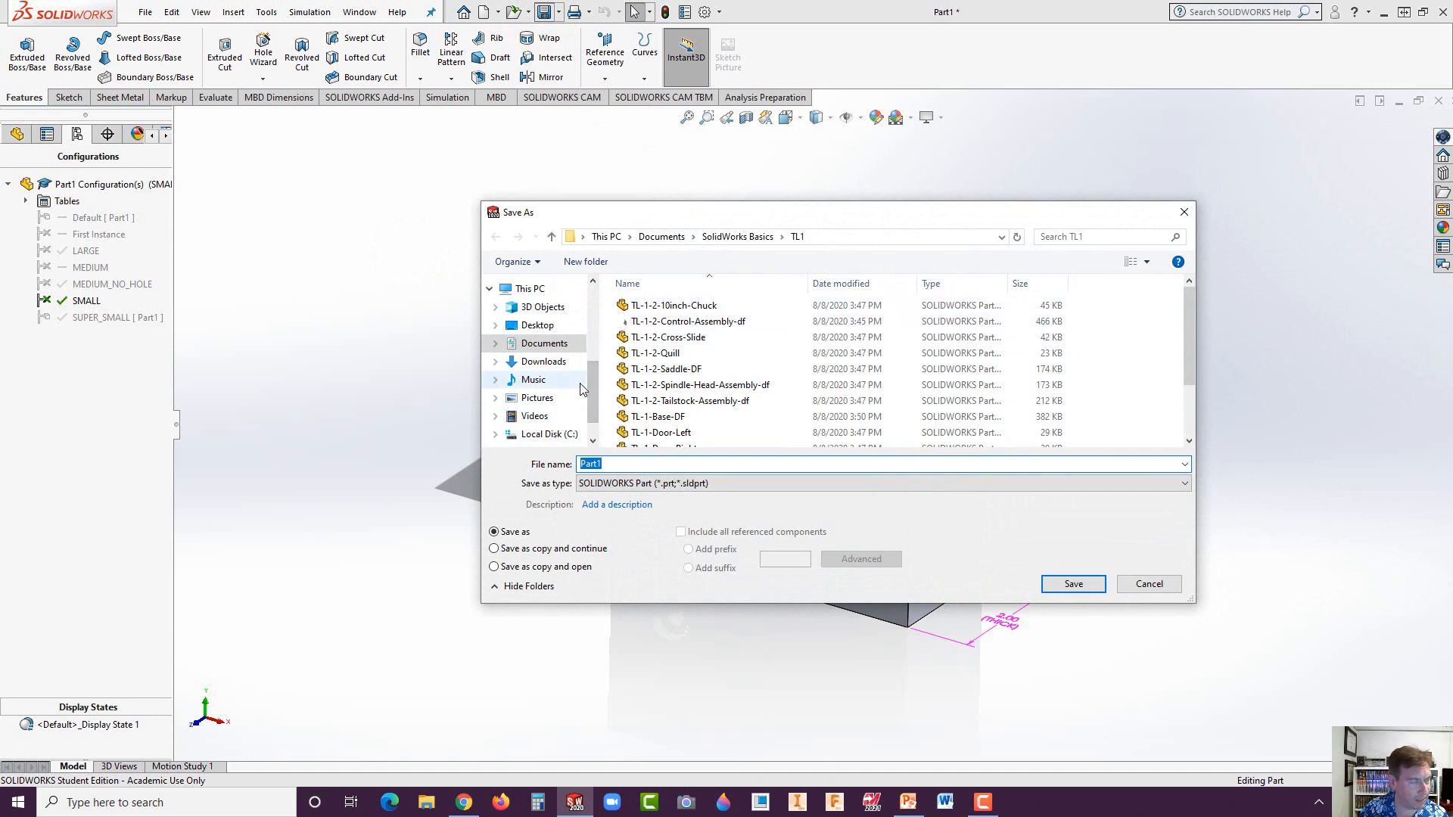
left_click(746, 237)
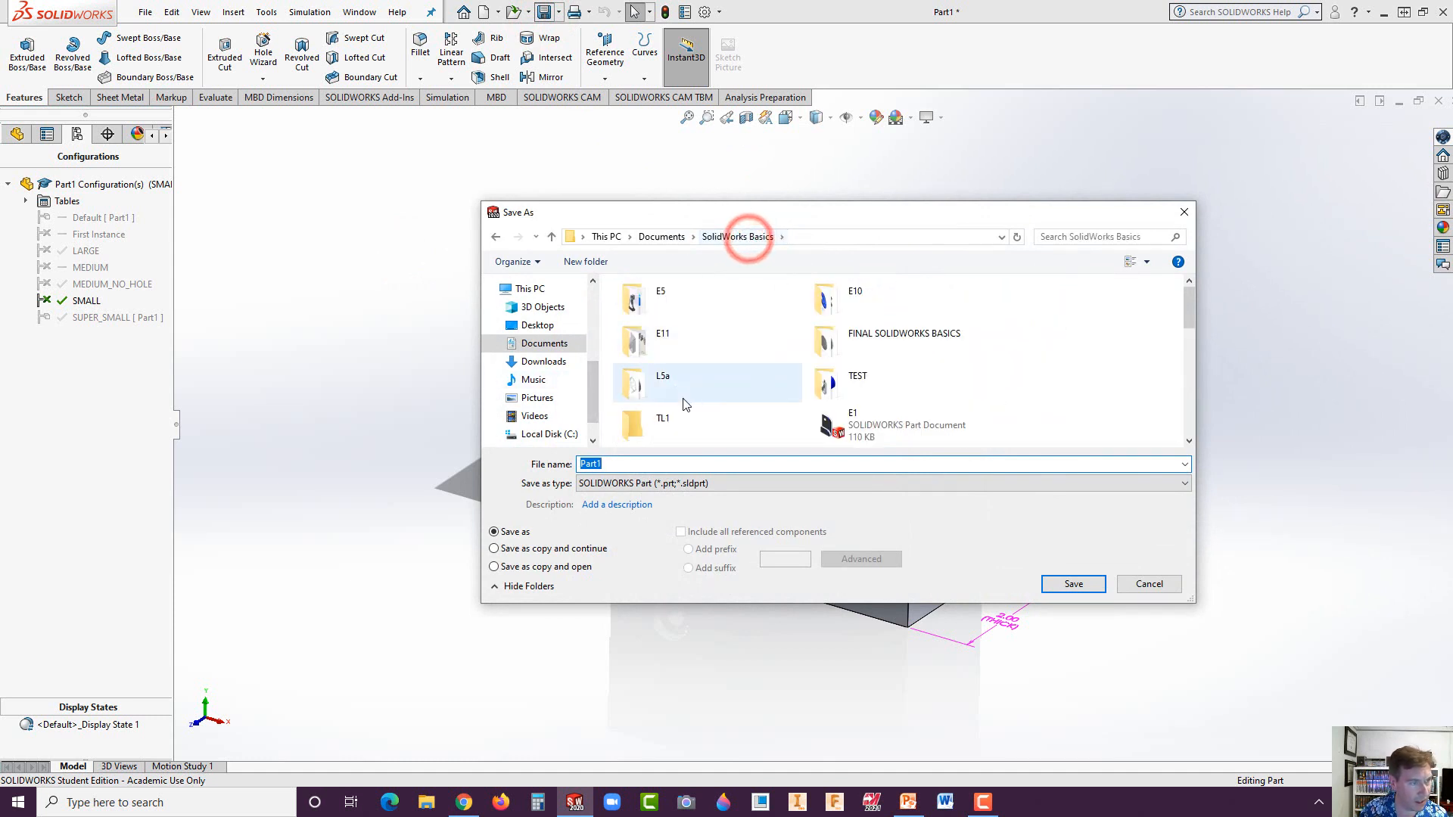
type("E")
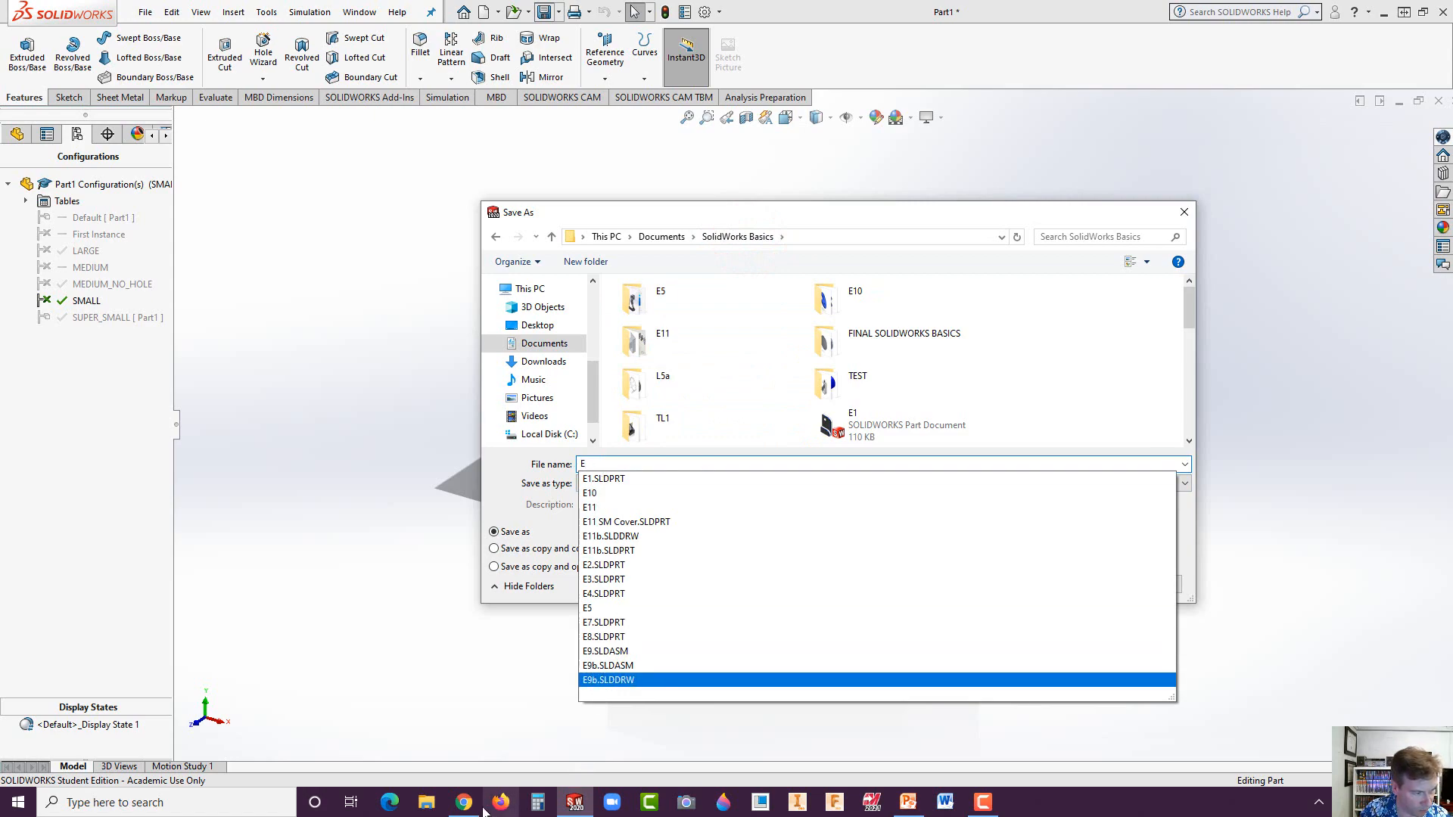
left_click(464, 802)
scroll(676, 594, "up", 20)
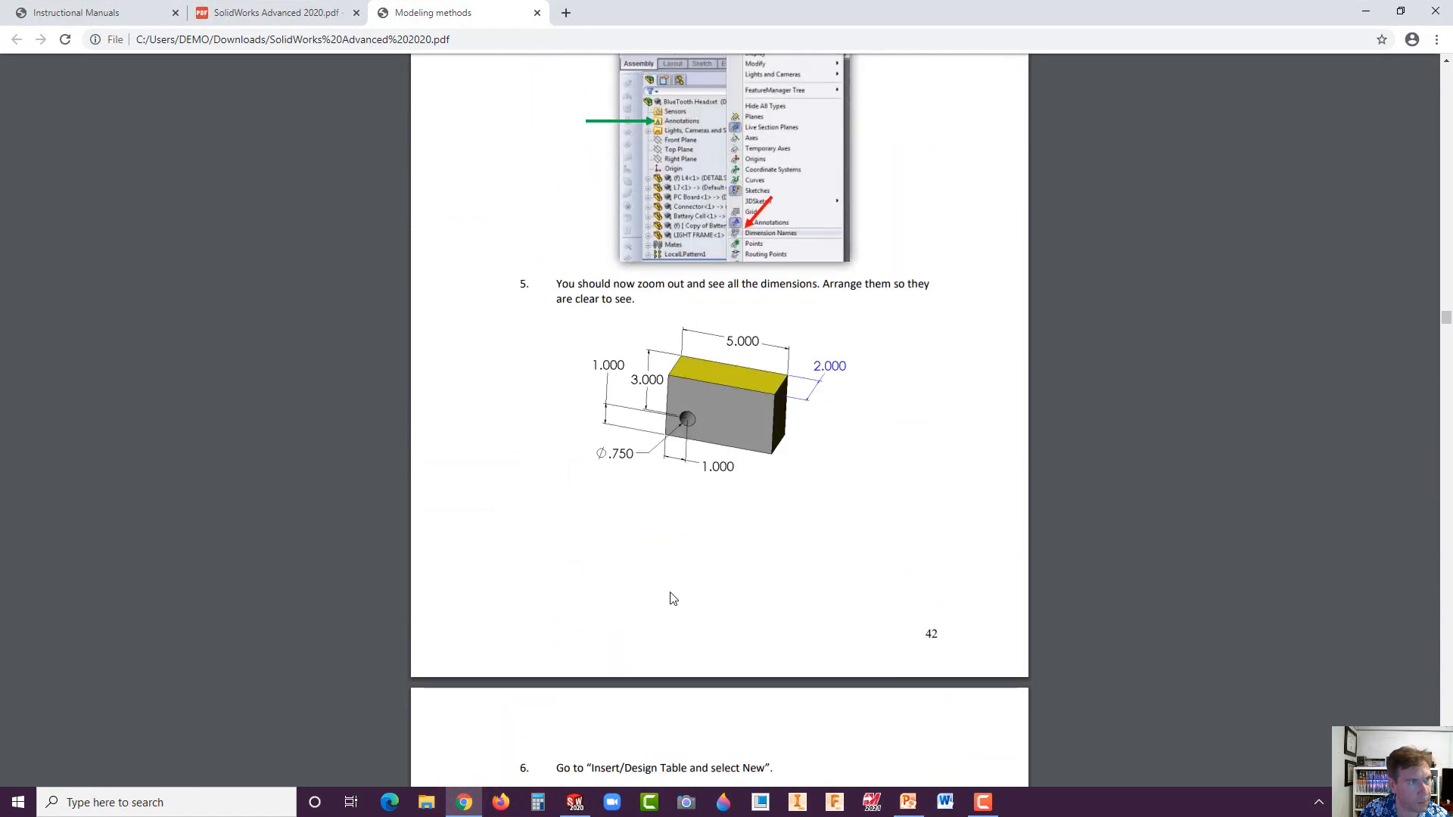
scroll(669, 598, "down", 20)
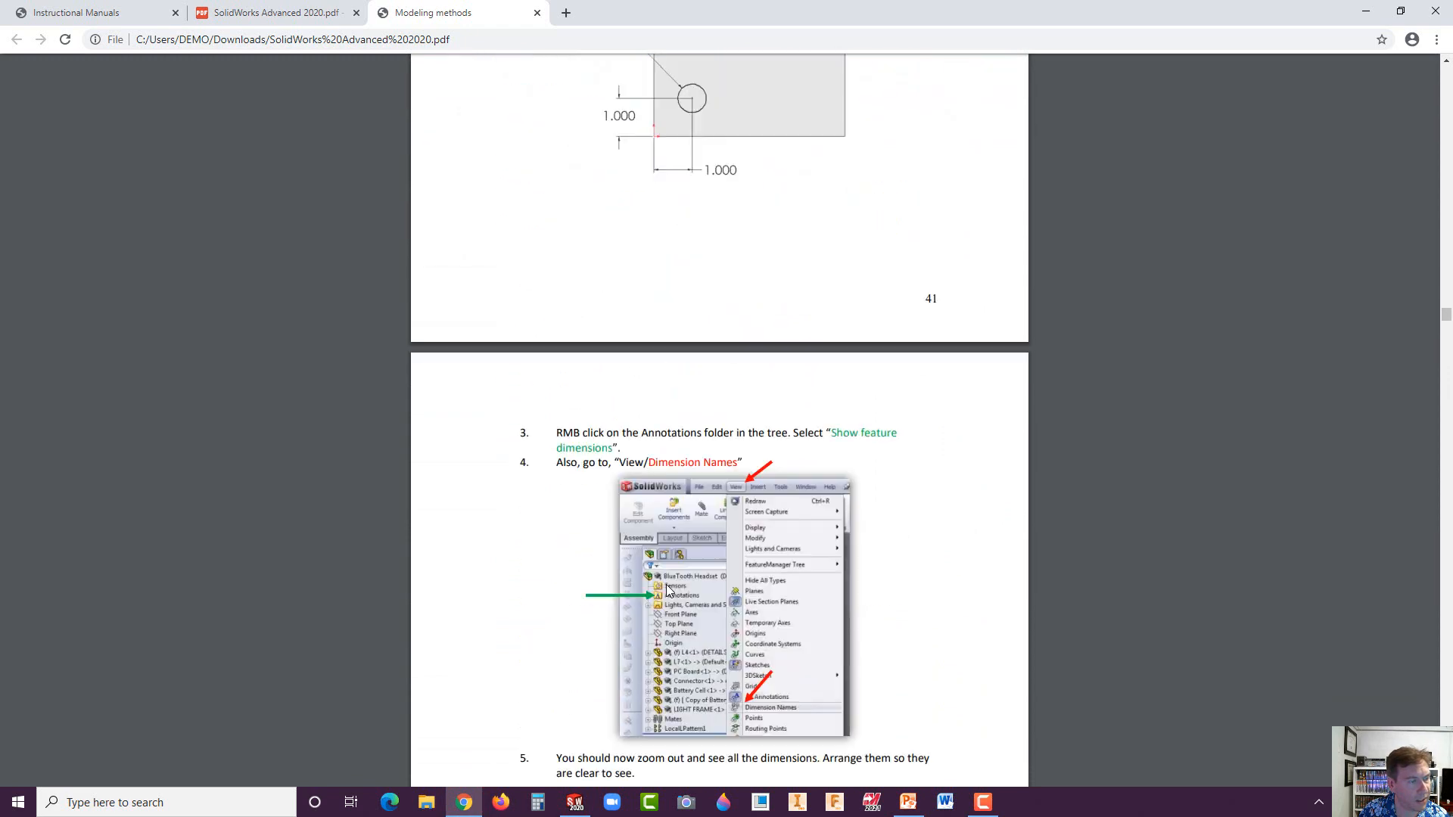
left_click(473, 803)
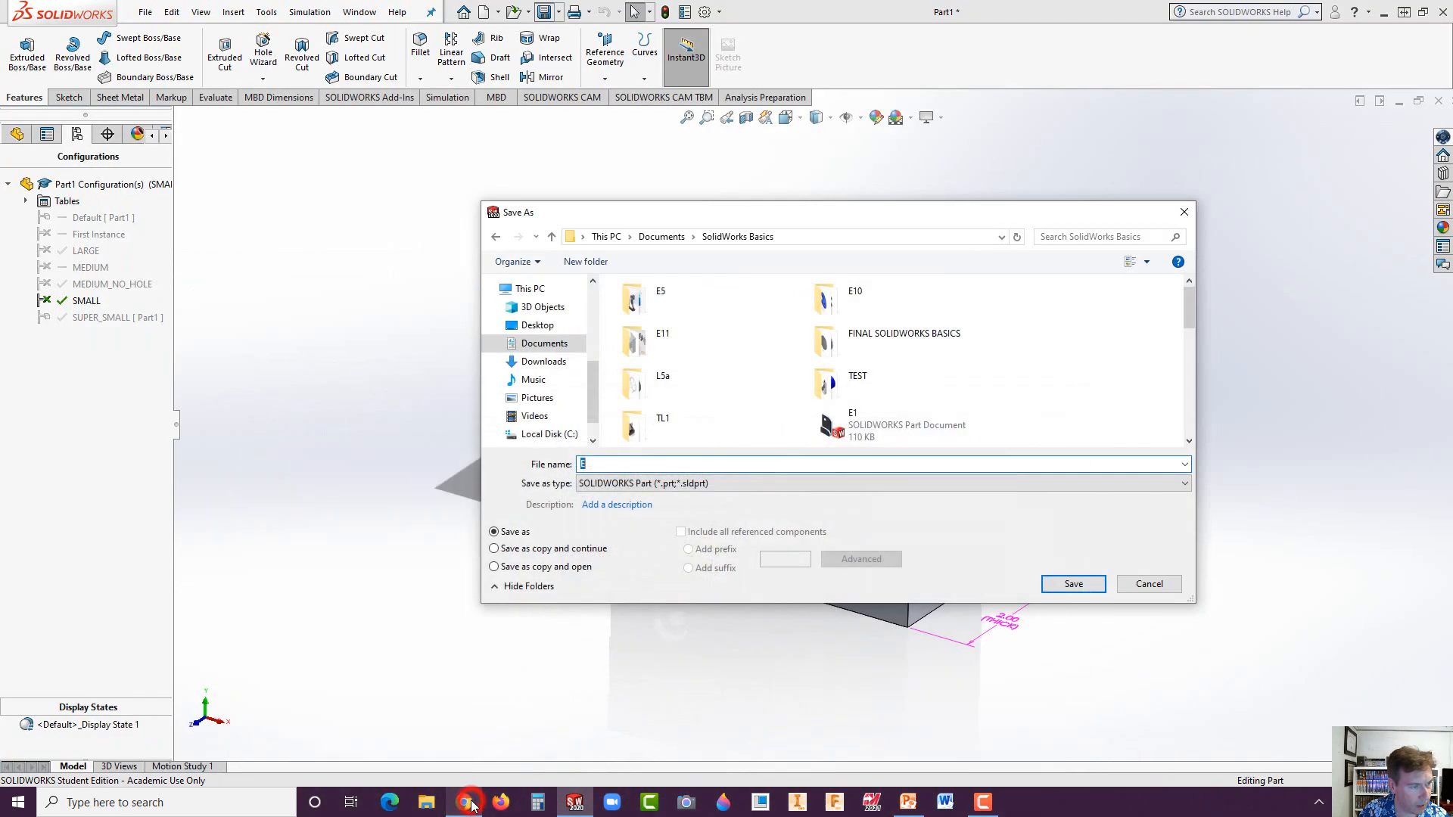
left_click(594, 462)
type("E")
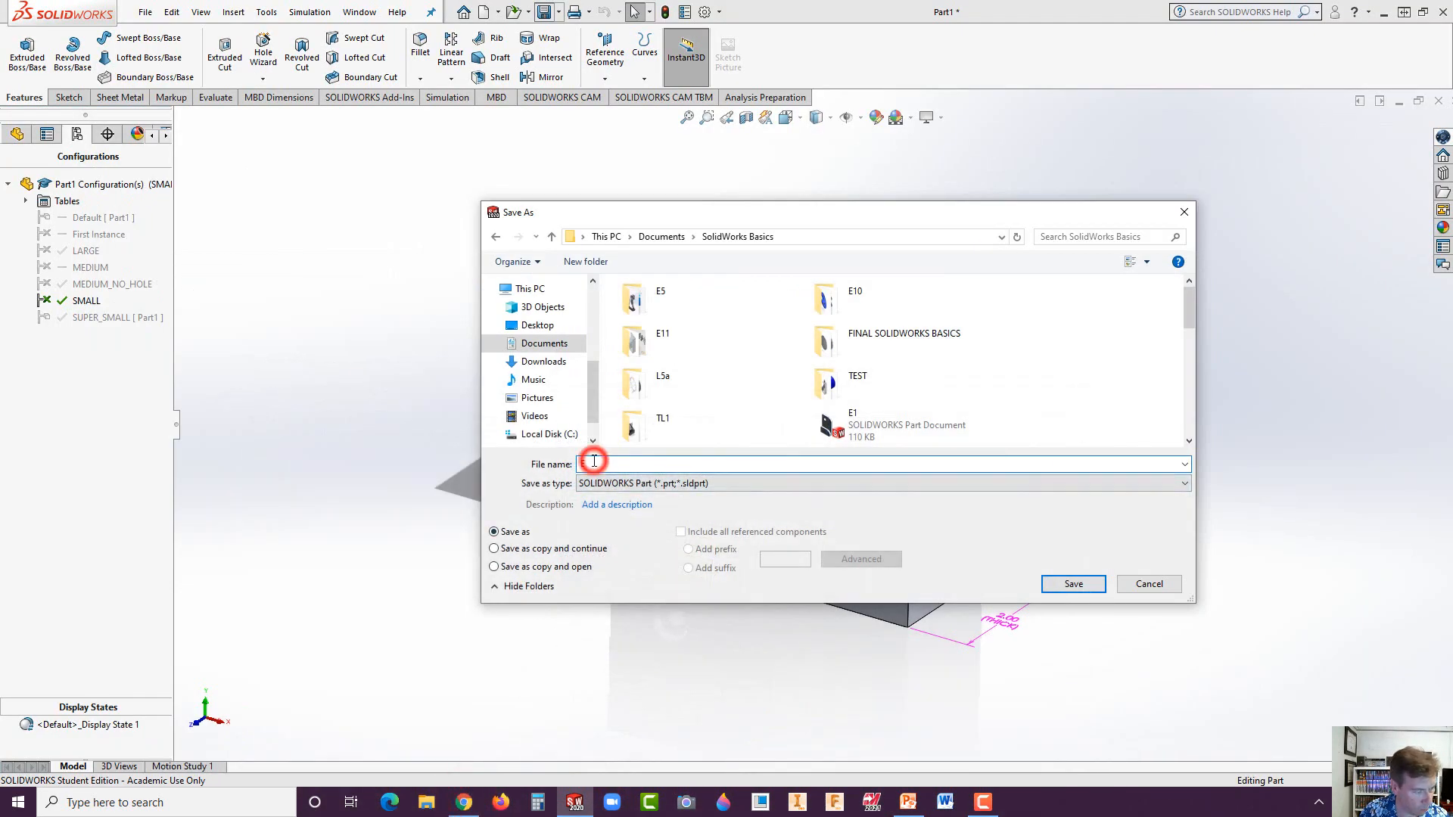
type("16")
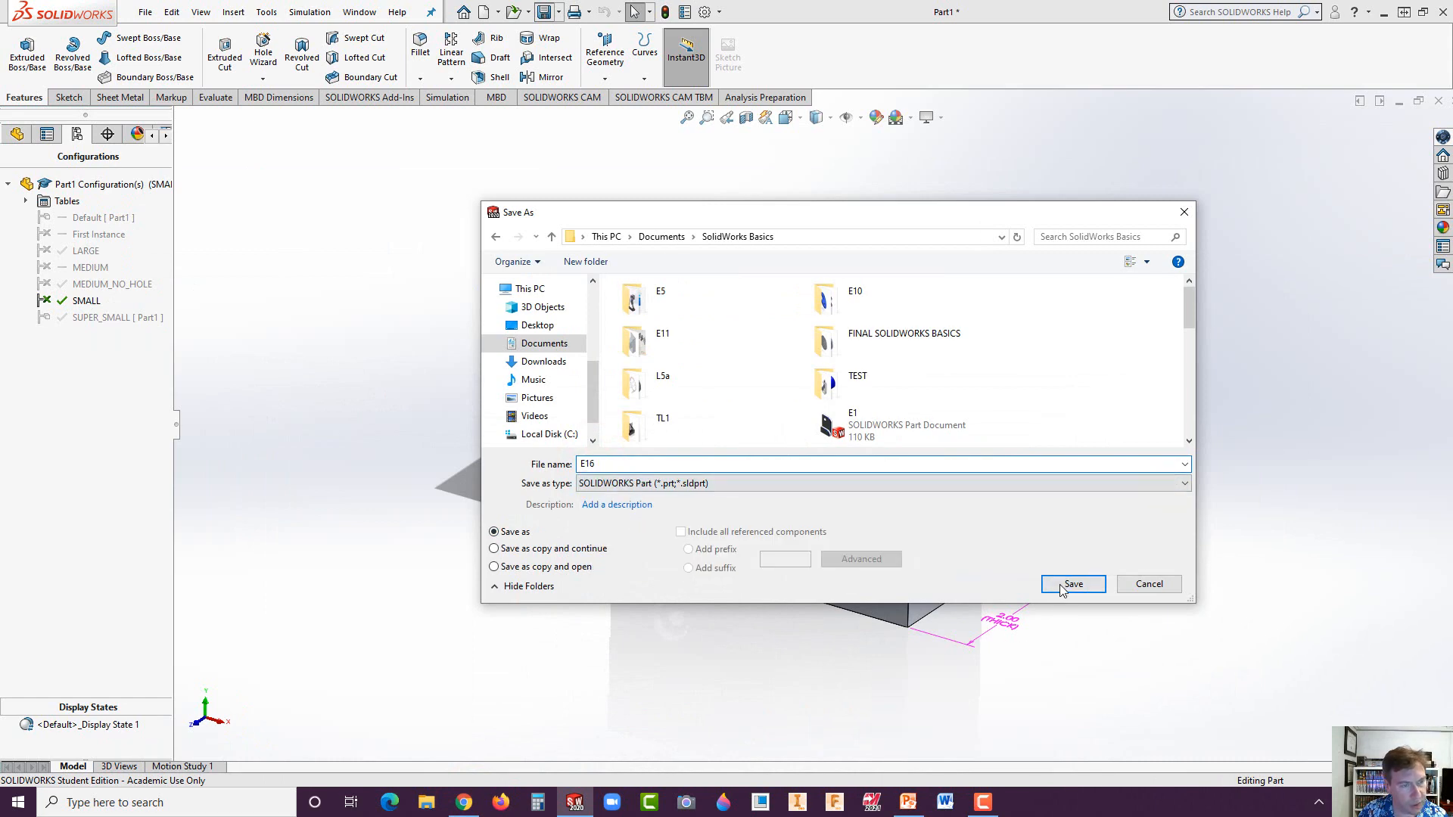
left_click(1071, 584)
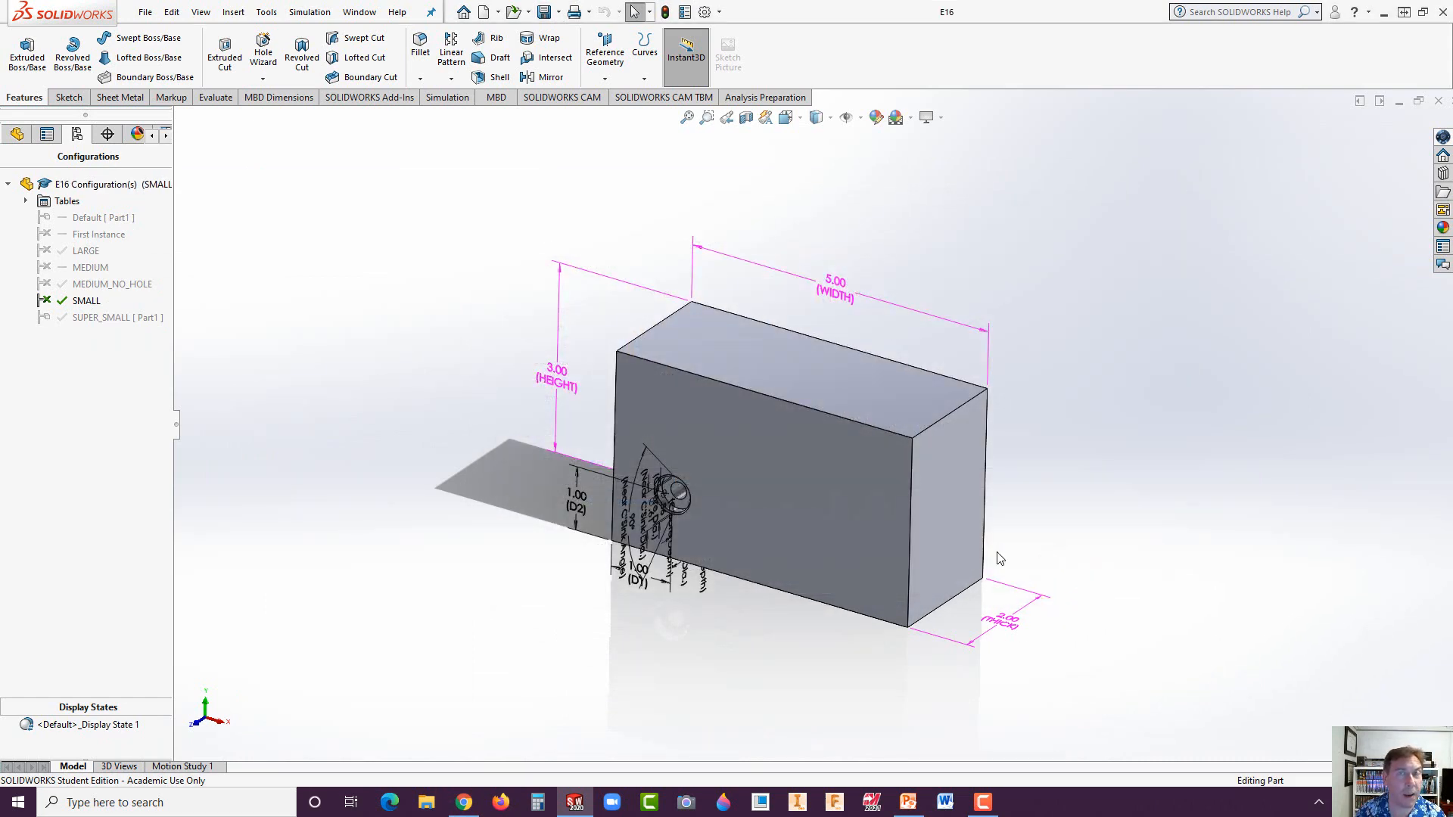
- Create a drawing from the E16 part on a D (ANSI) Landscape sheet
left_click(148, 13)
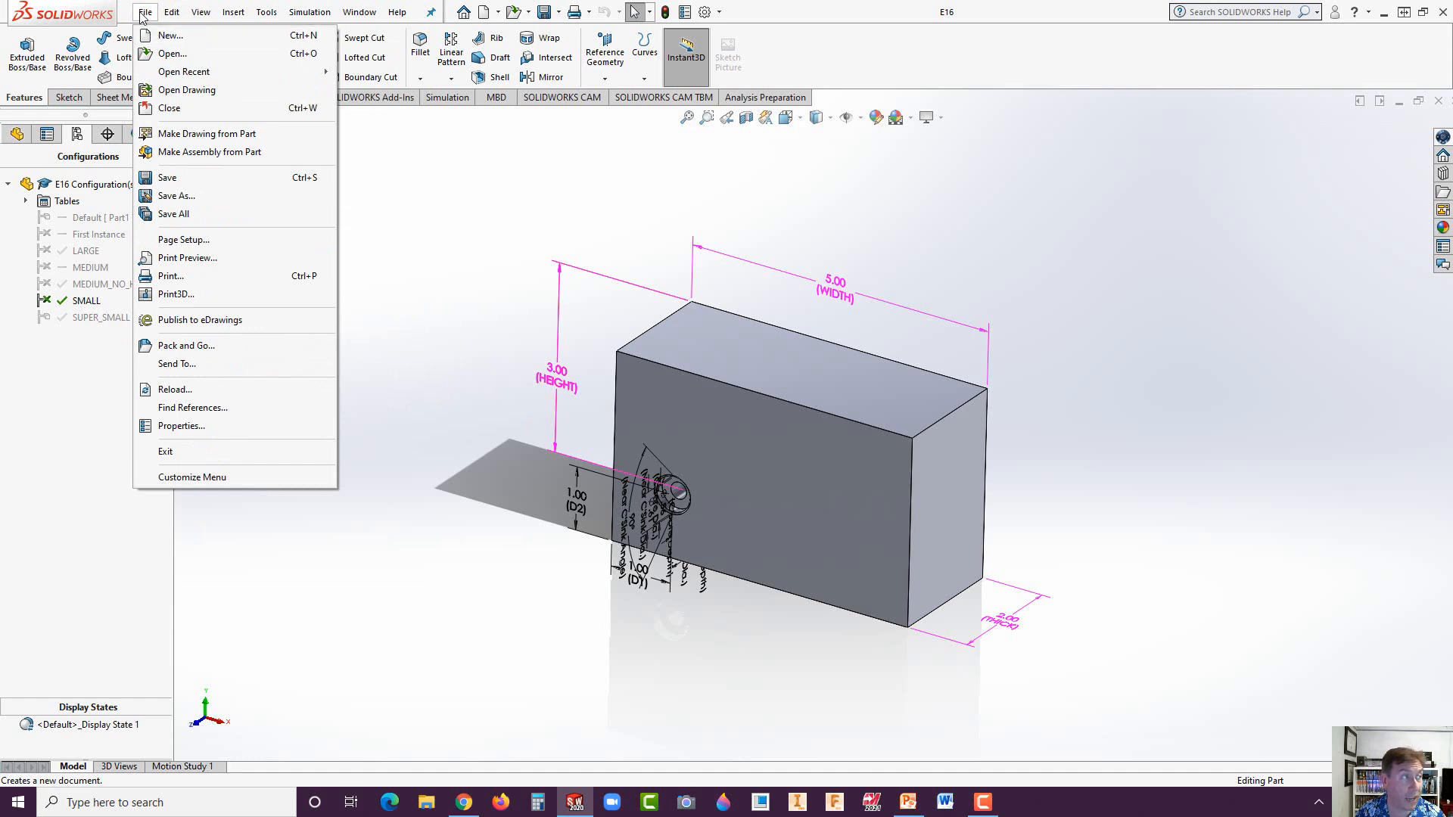
left_click(172, 136)
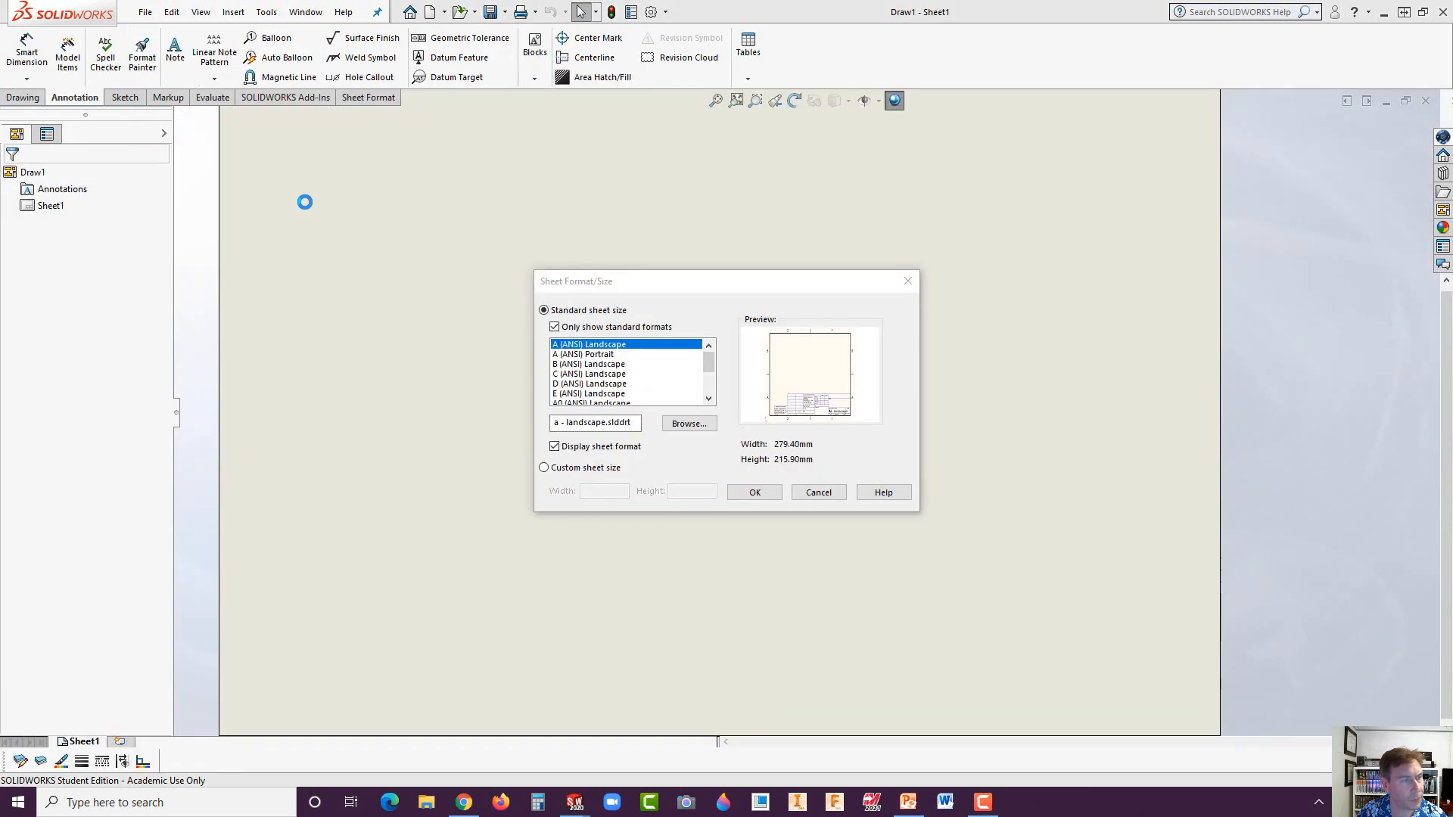
left_click(595, 386)
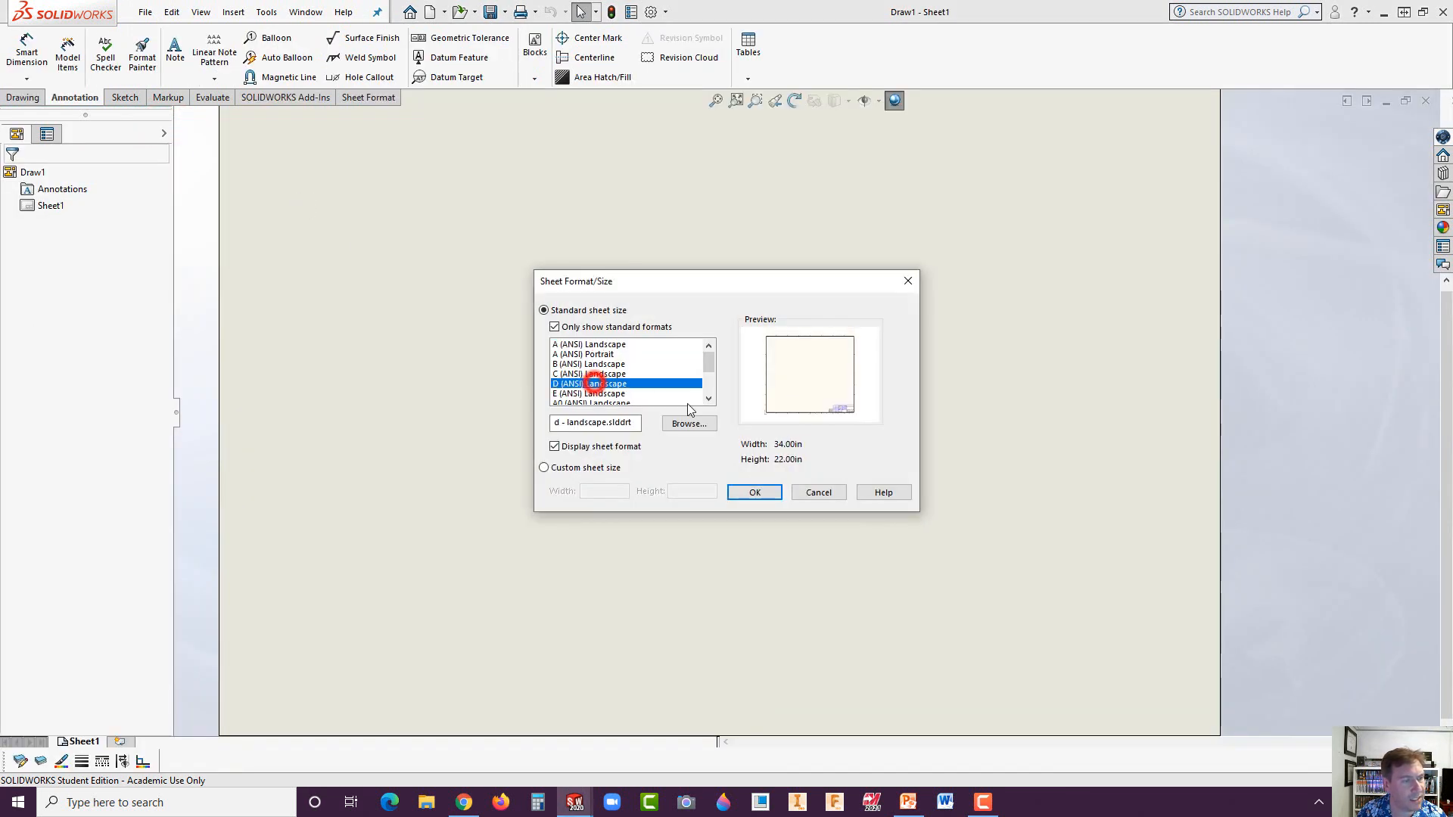
left_click(770, 500)
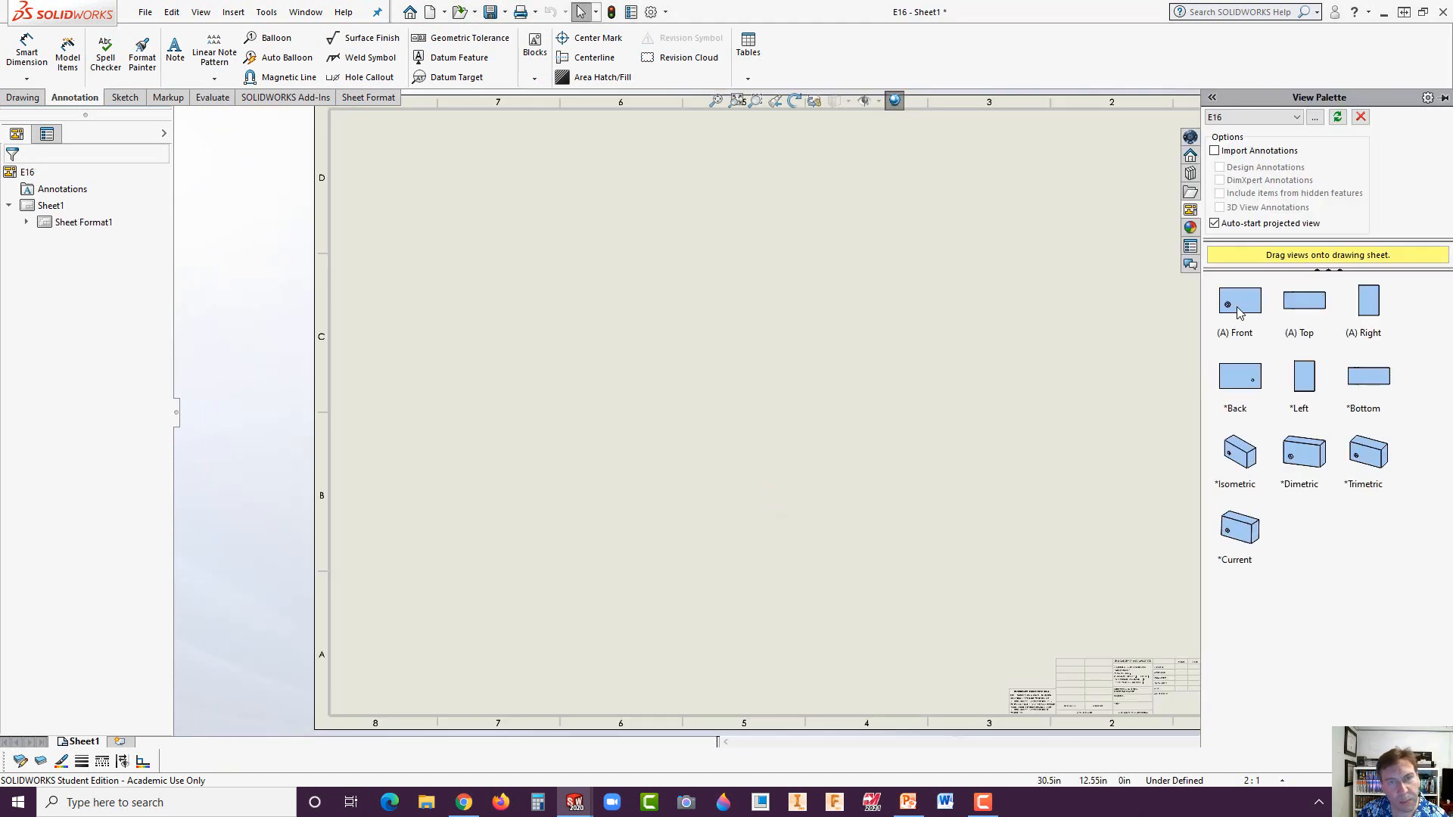
- Place the part's front view in the sheet's lower-left area and project its top view directly above
left_click_drag(1238, 304, 499, 563)
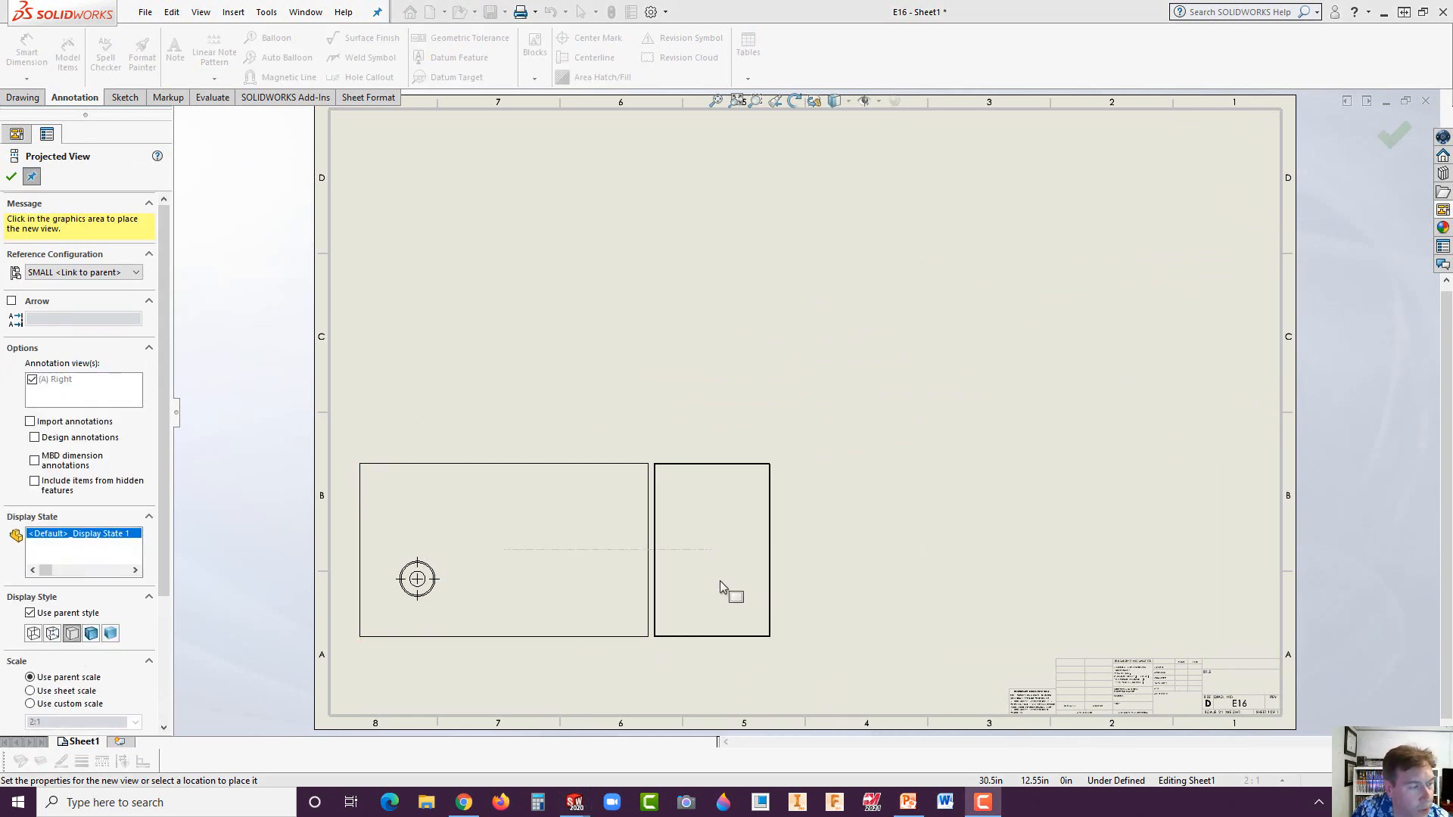
left_click(524, 371)
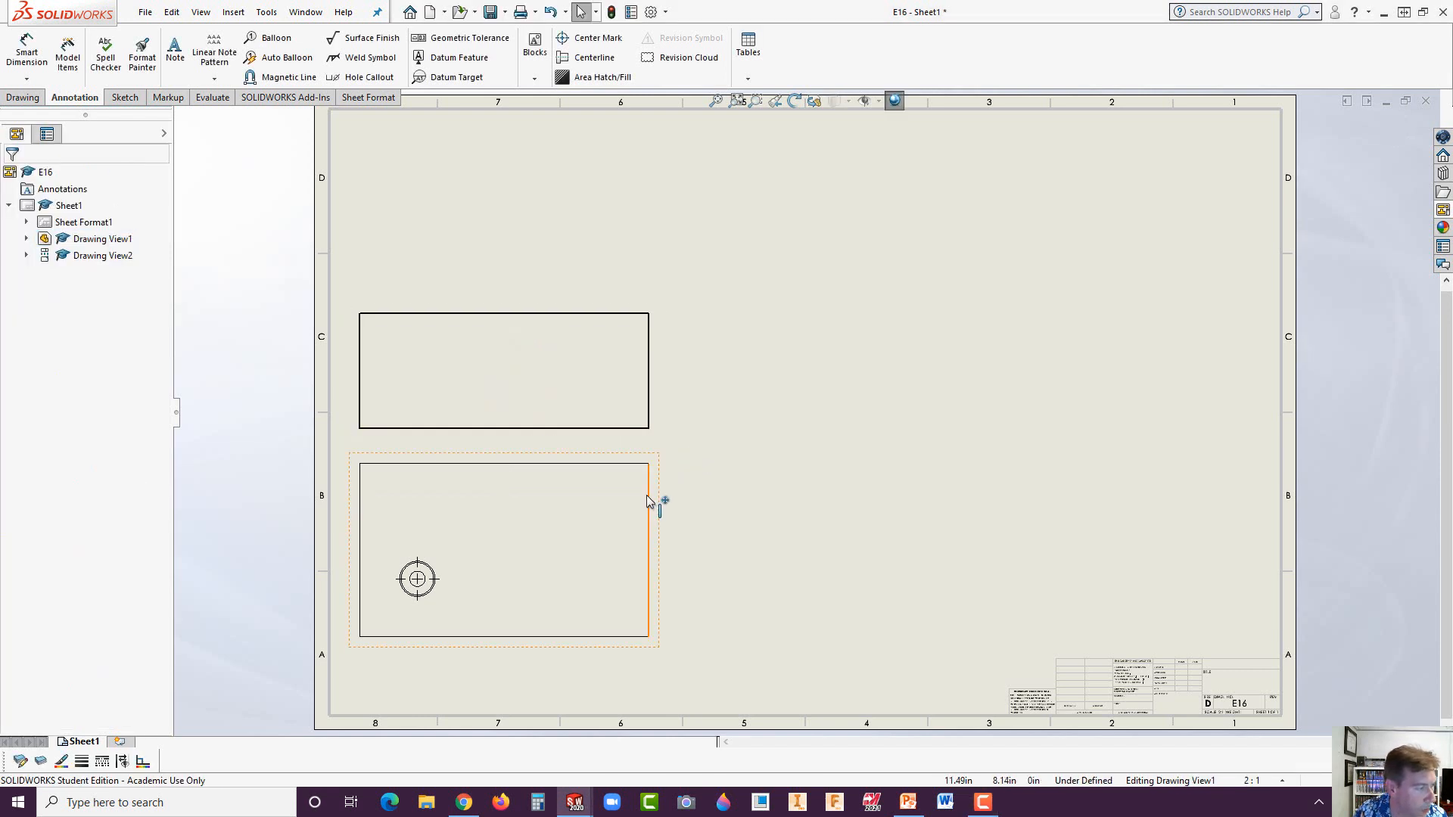
right_click(87, 746)
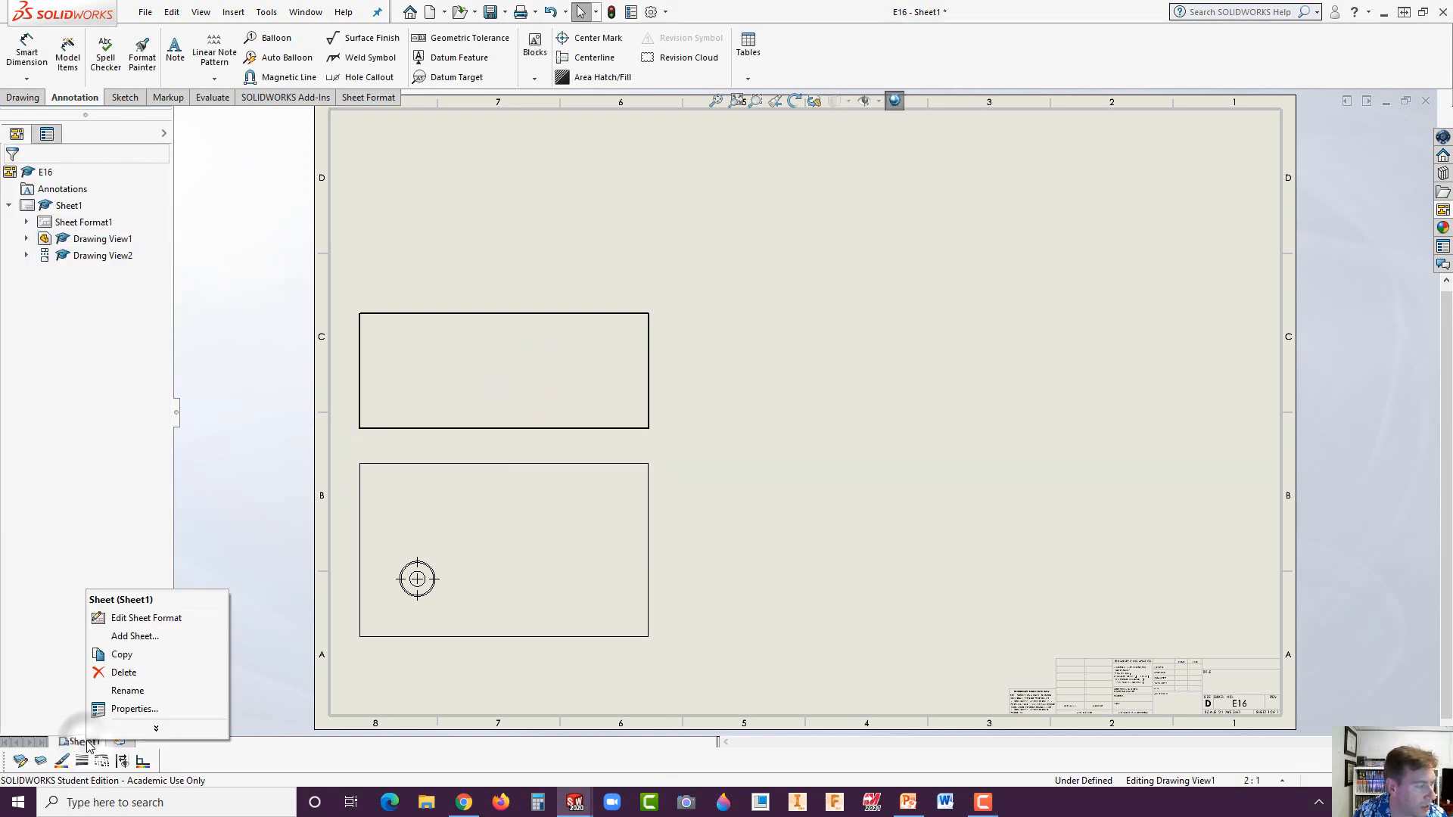
left_click(147, 618)
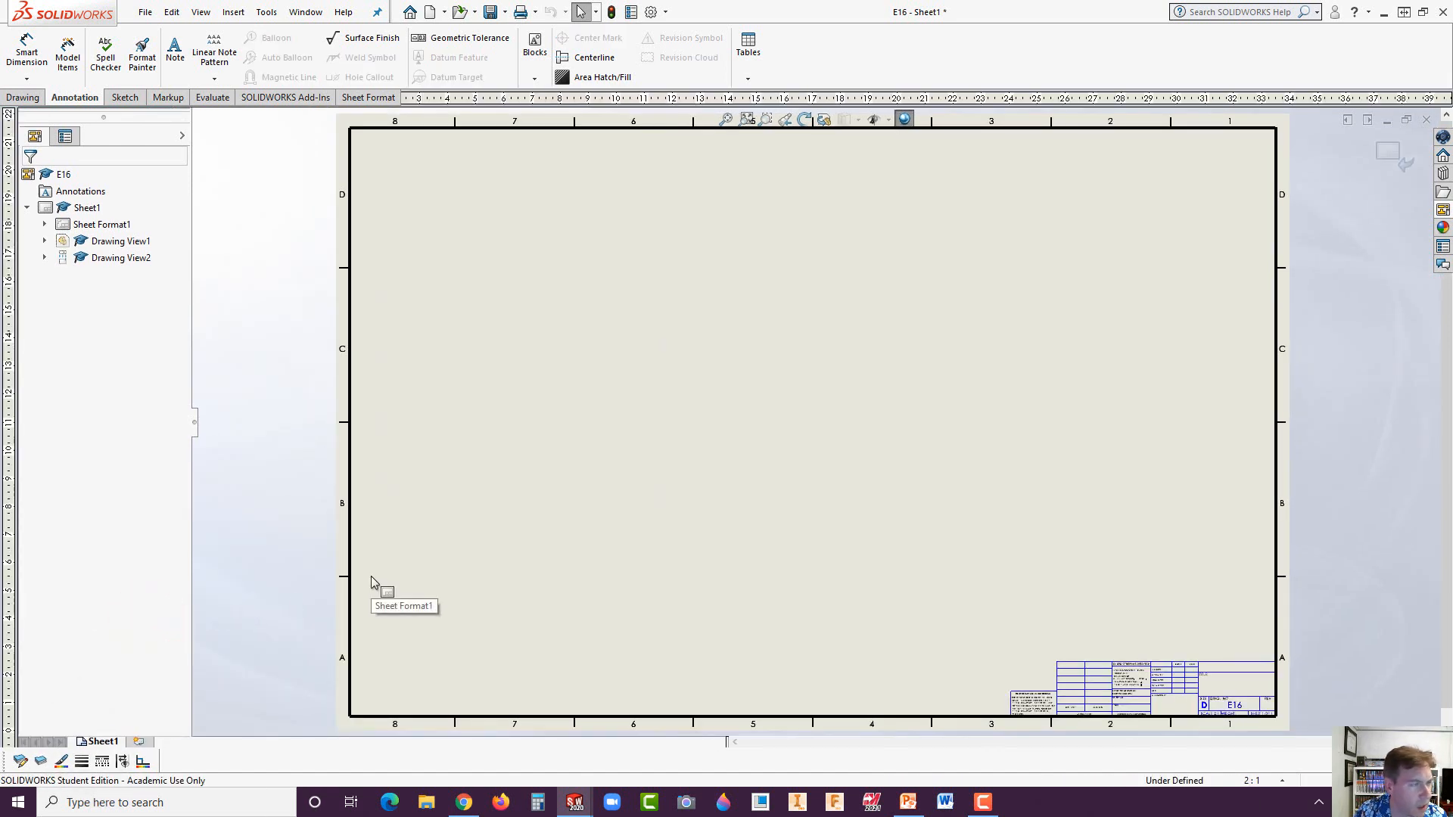
right_click(107, 748)
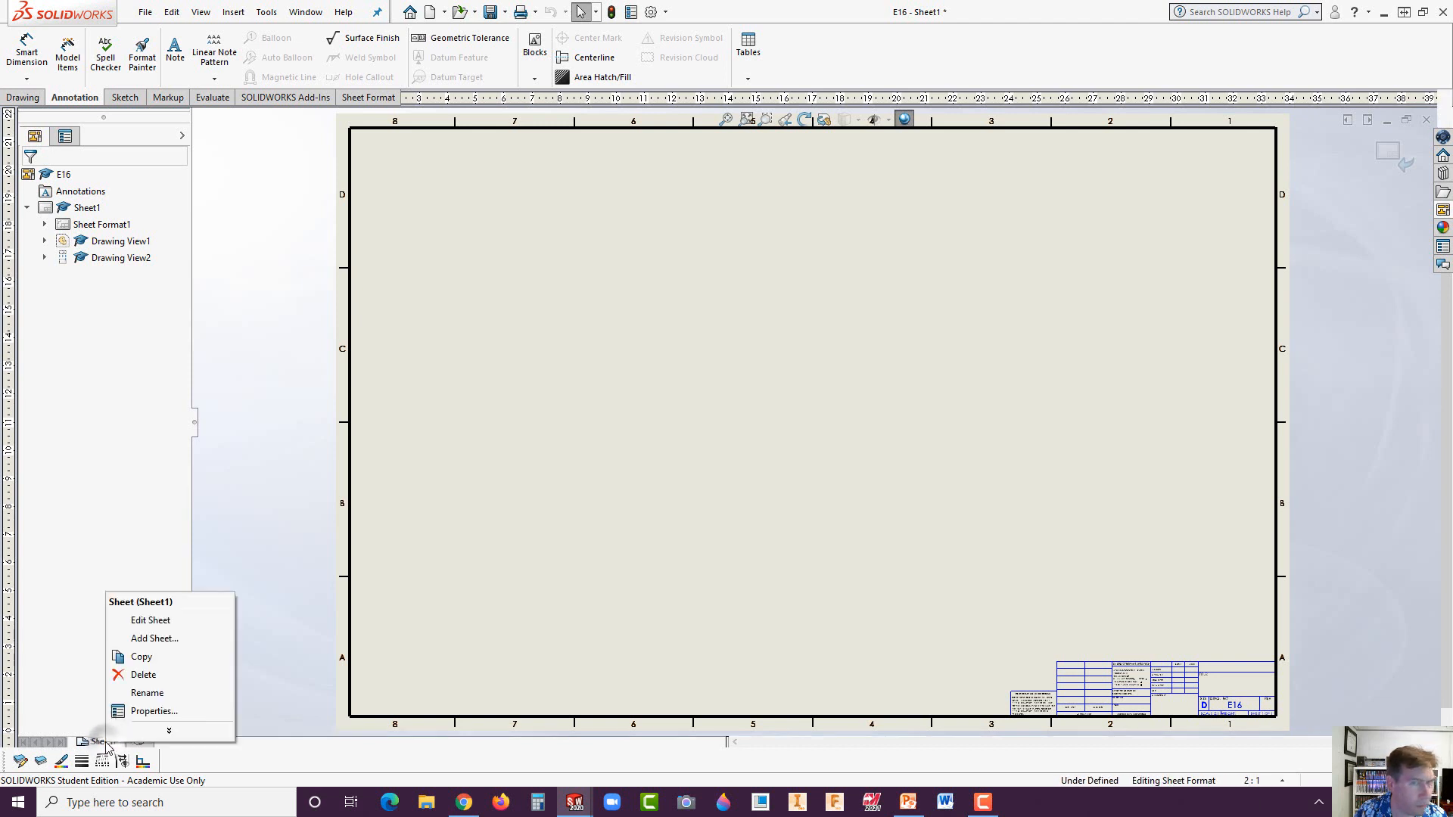
left_click(1388, 156)
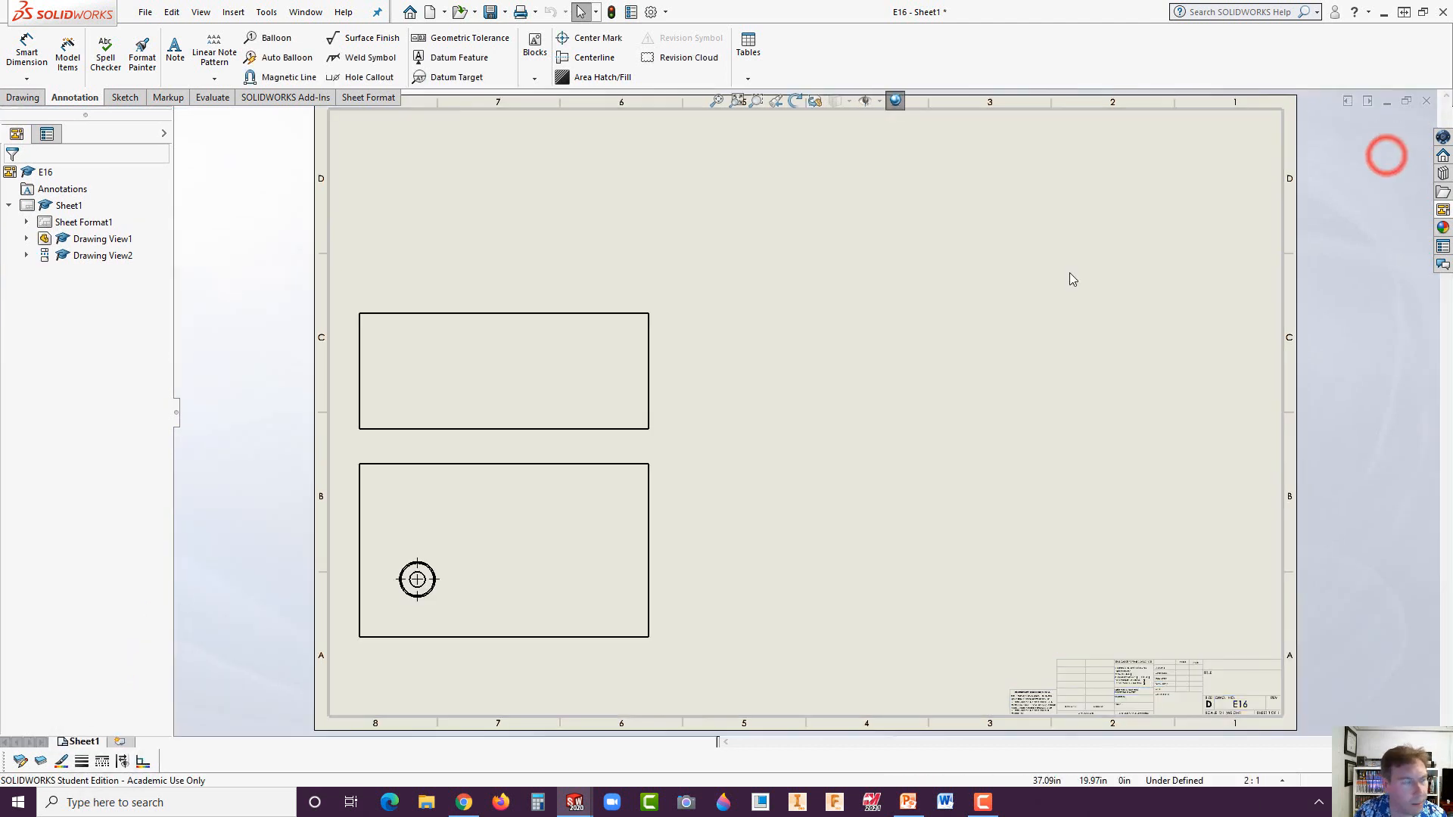
- Set the scale of Sheet1 to 1:1 in its sheet properties and apply the change
right_click(89, 748)
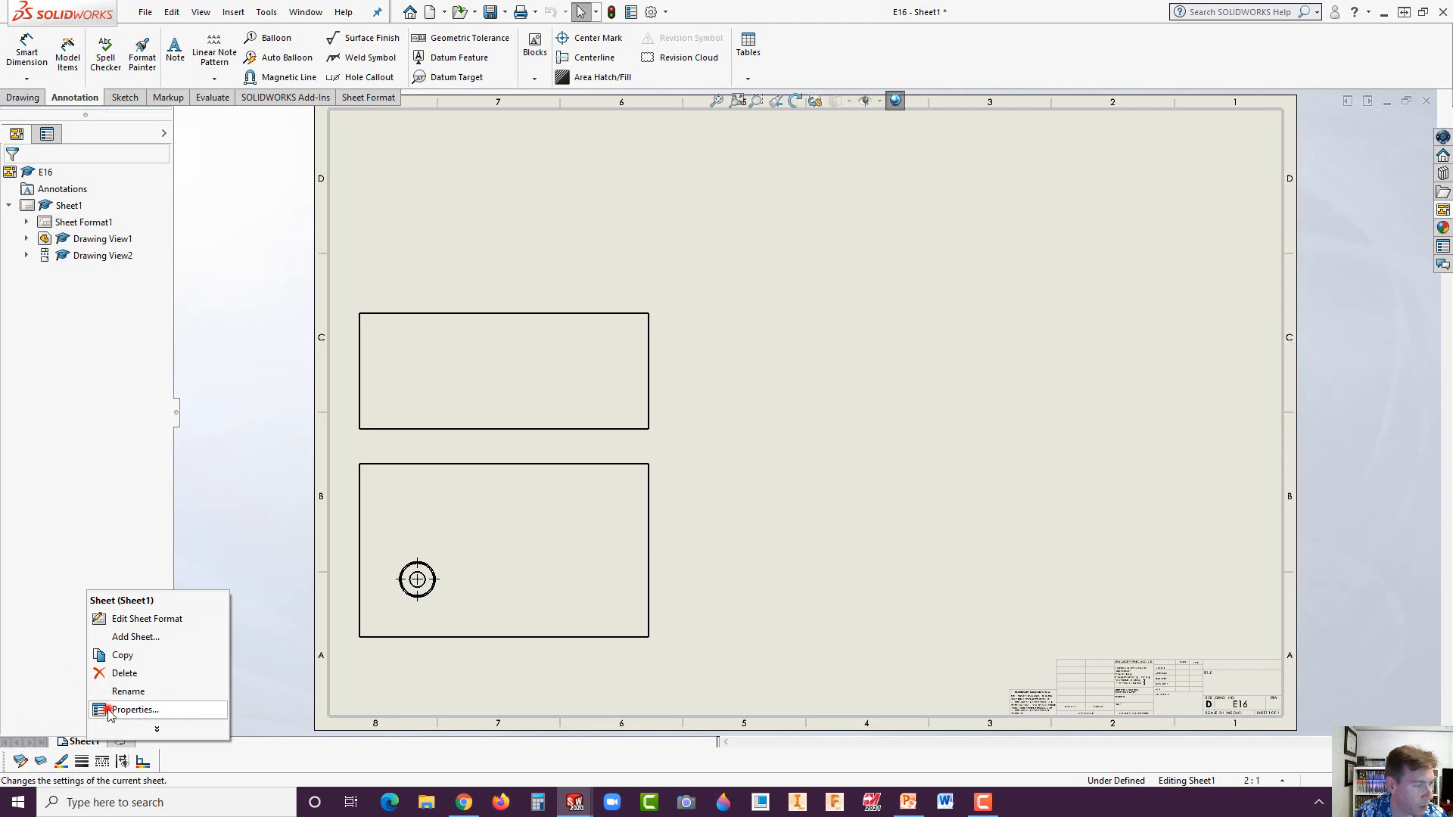
left_click(114, 709)
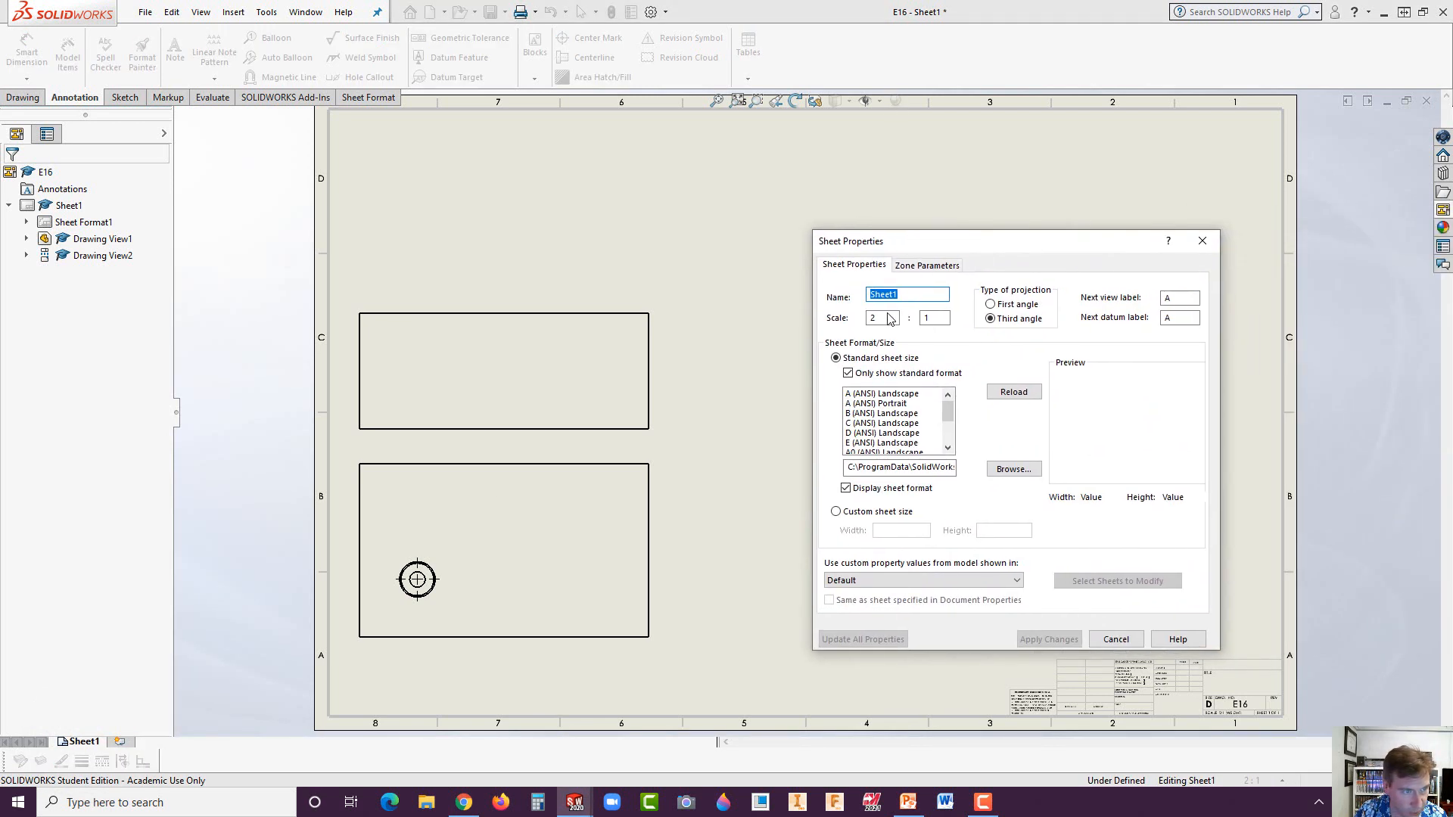
double_click(881, 317)
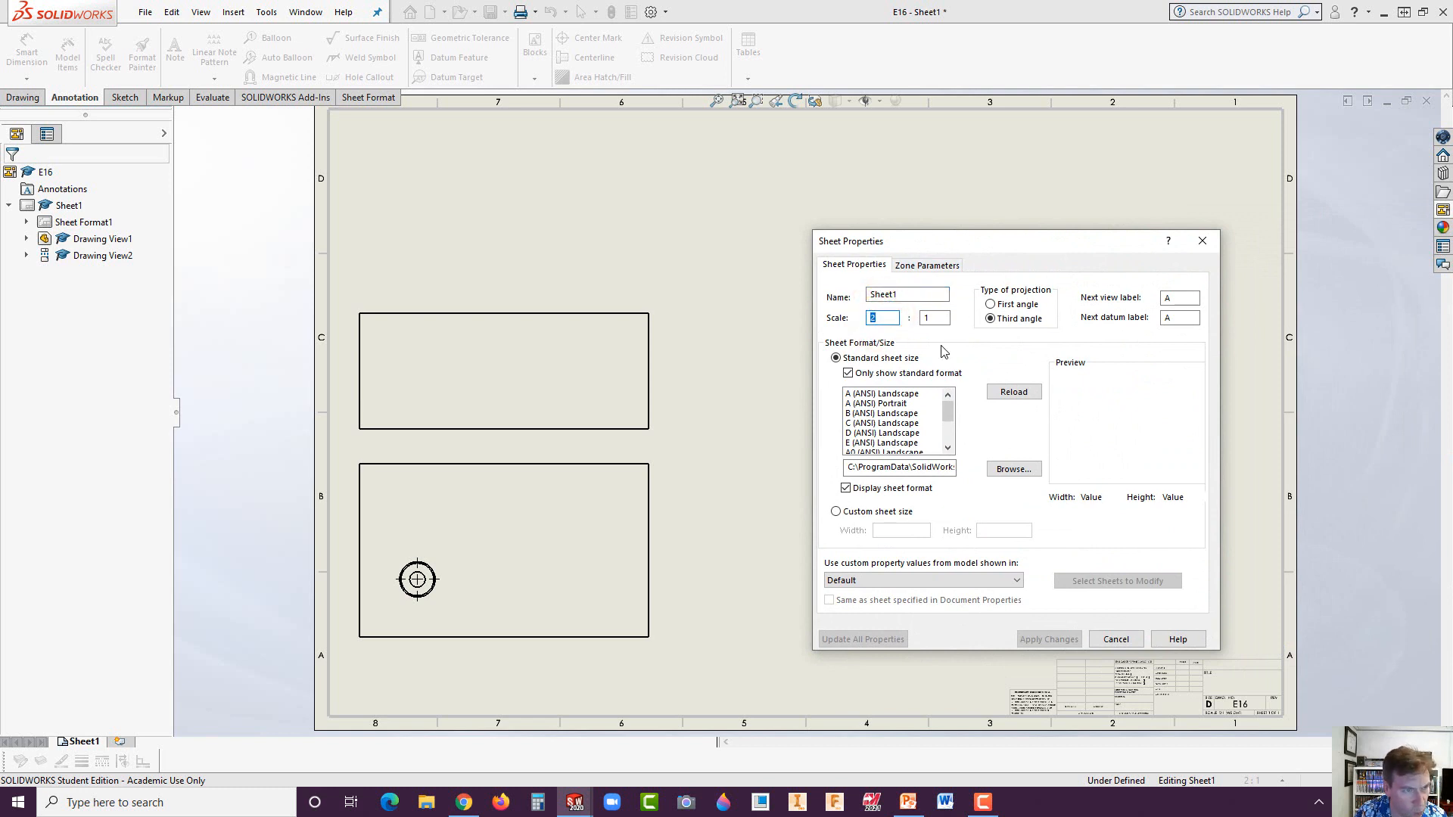
double_click(883, 314)
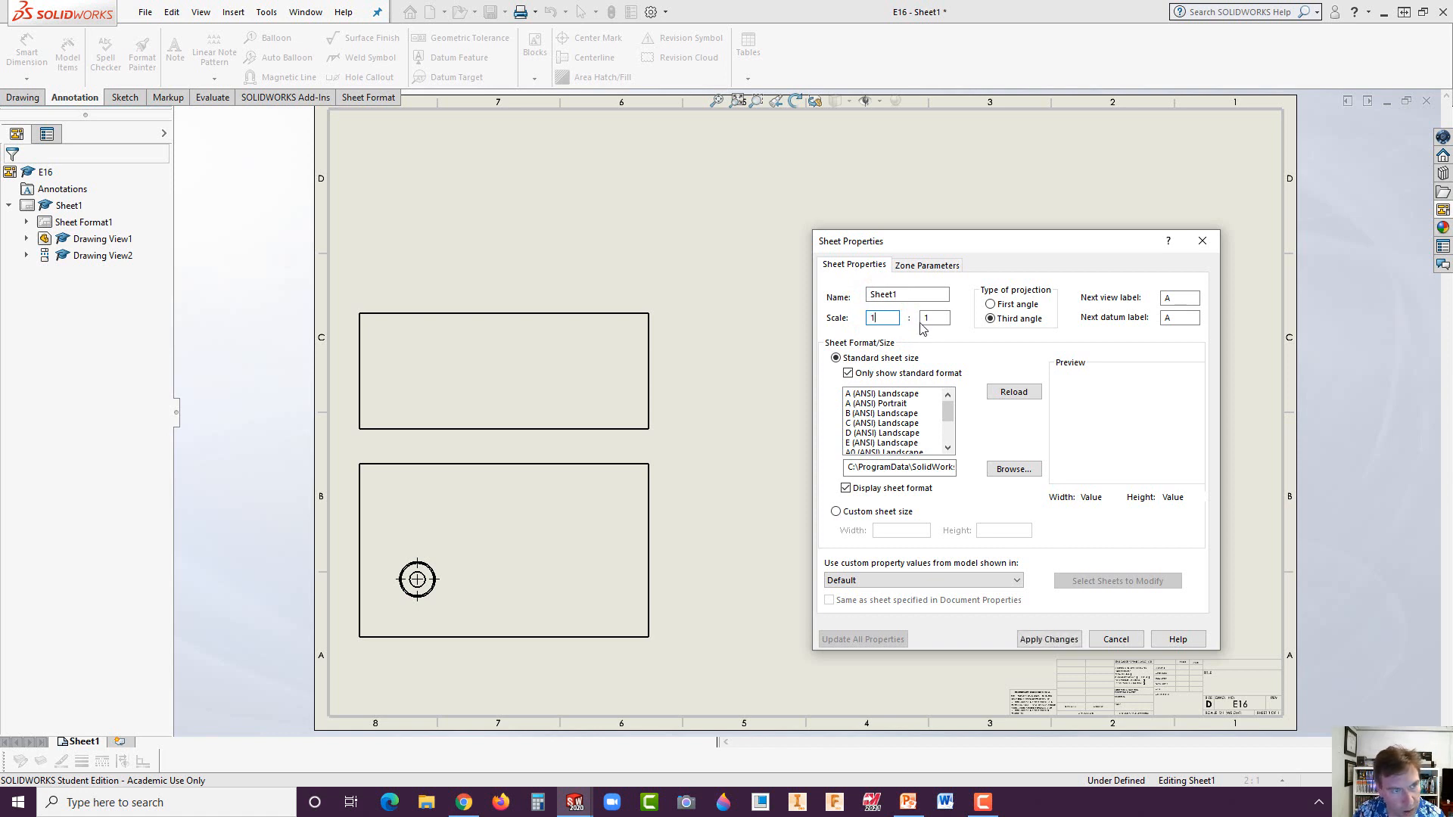
type("1")
left_click(1046, 640)
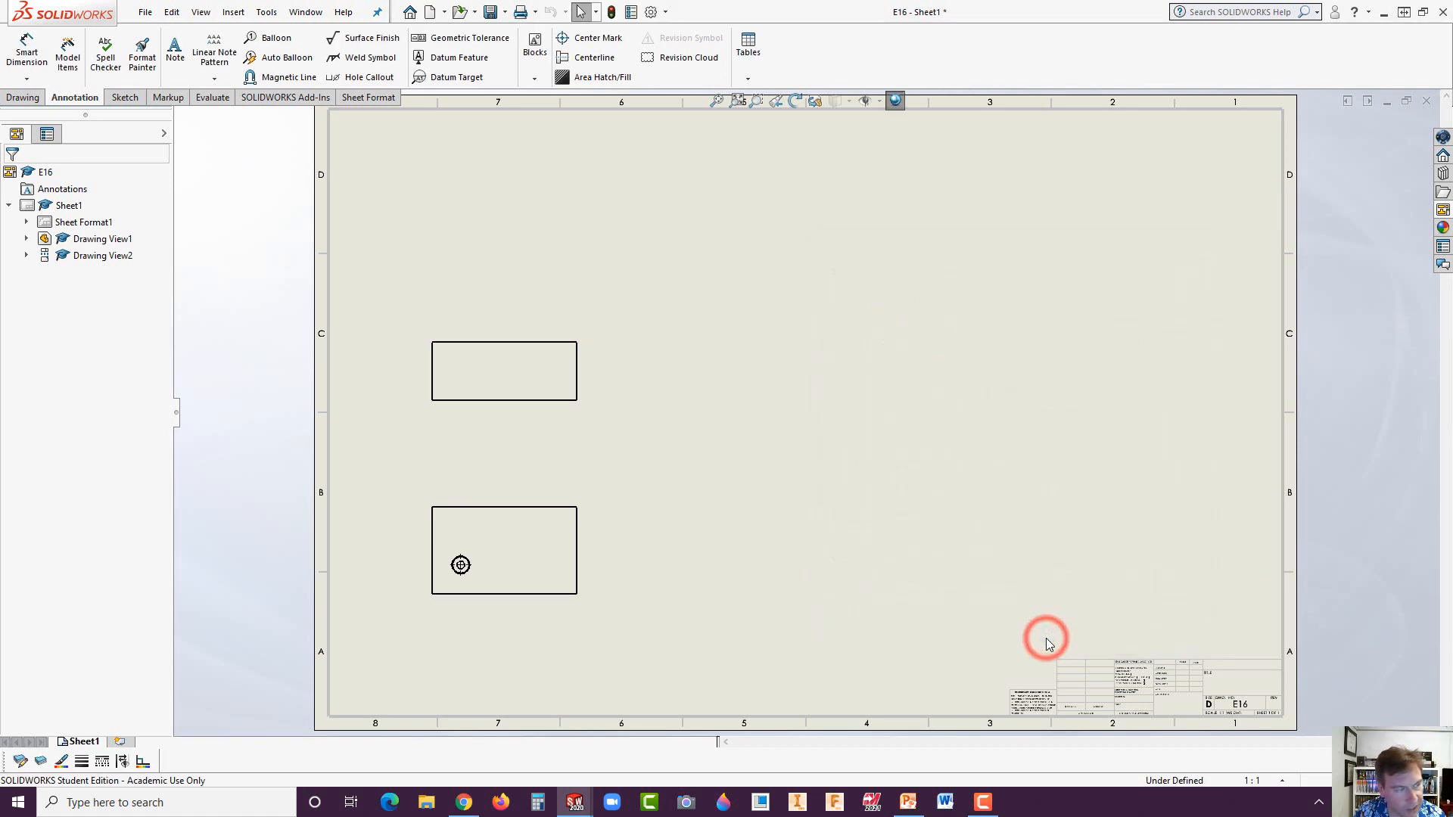
- Move the front view toward the sheet's left border and bring the top view down closer to it
left_click_drag(550, 606, 497, 609)
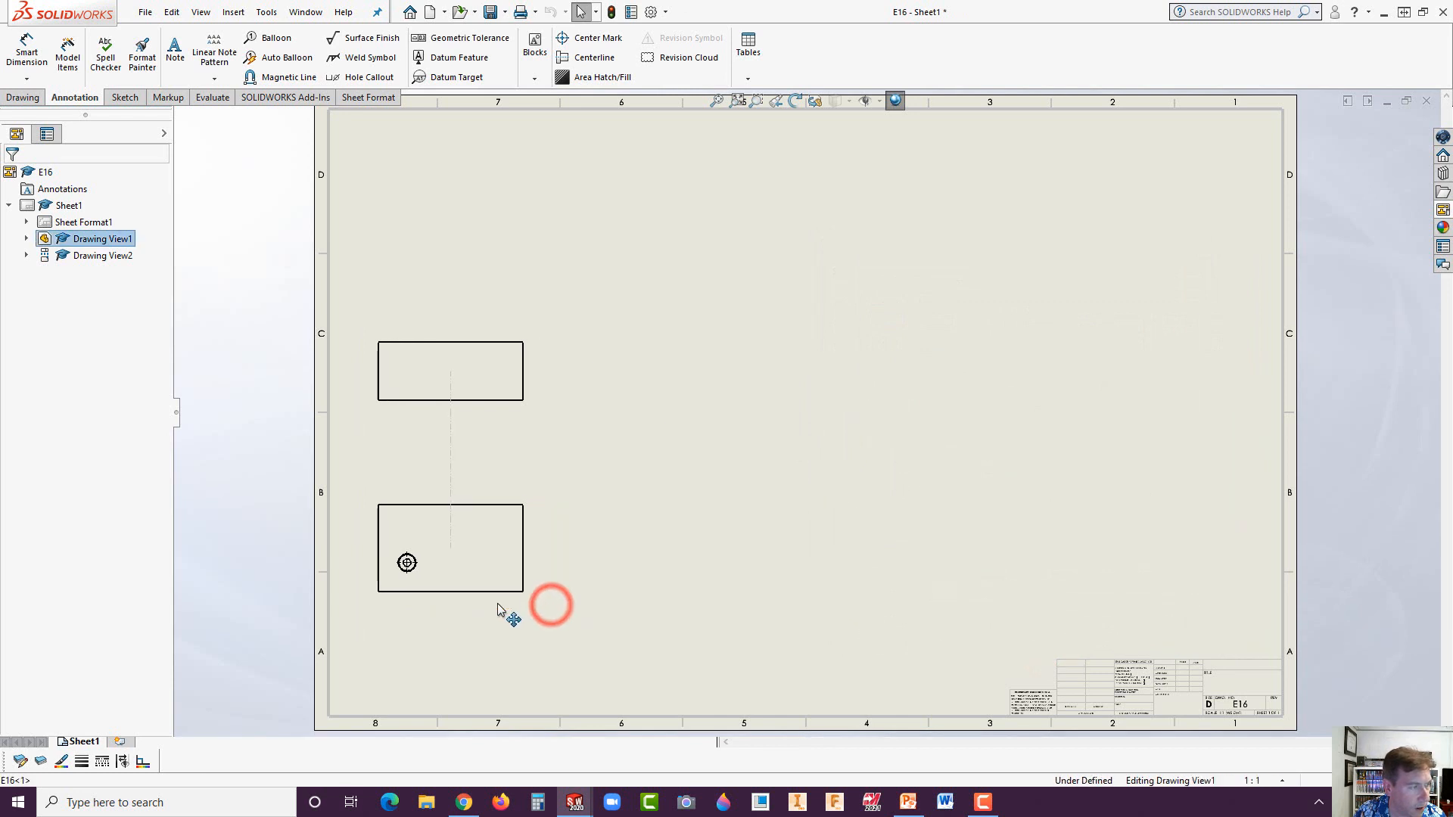
left_click_drag(527, 414, 521, 454)
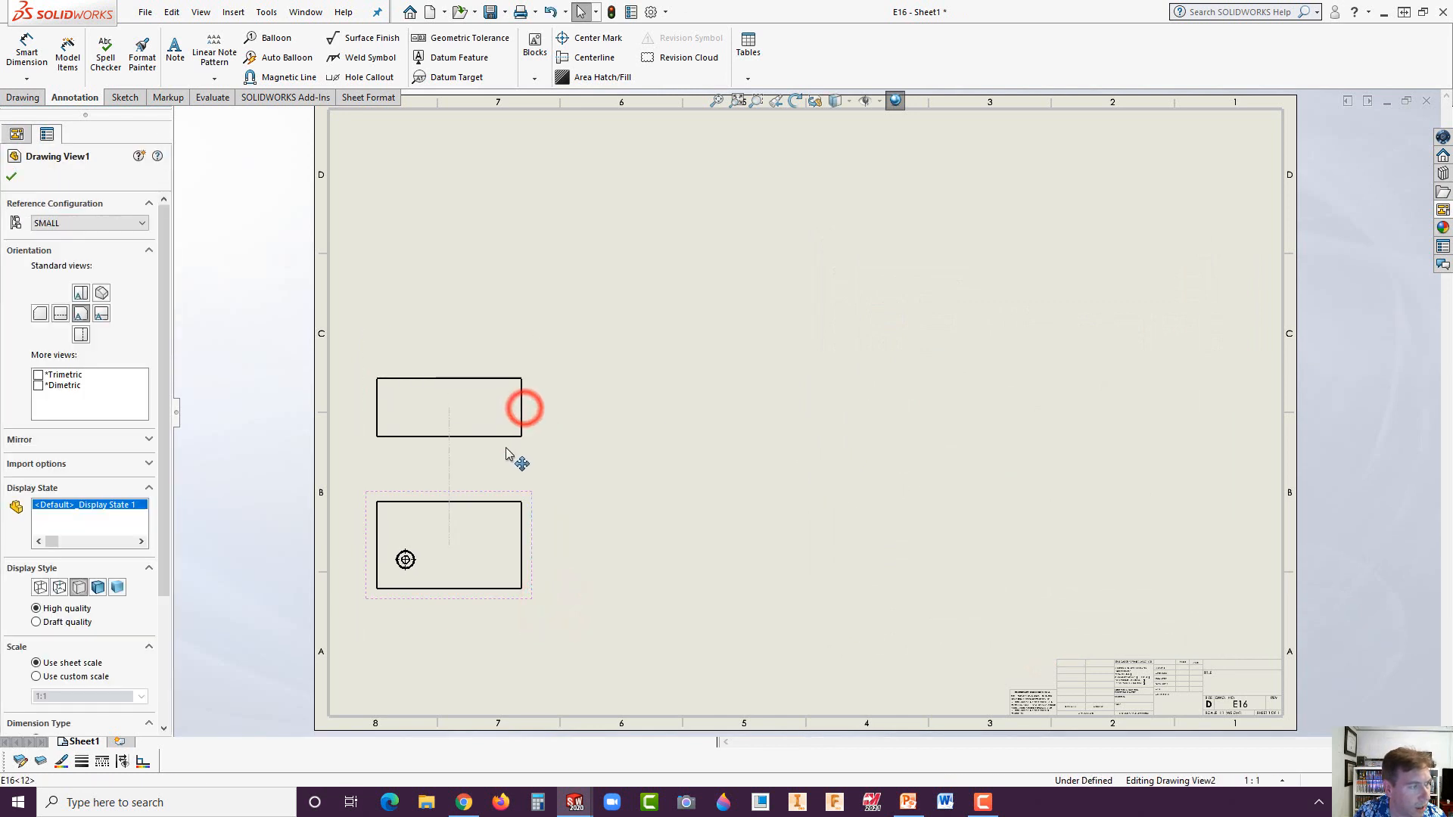
left_click(489, 292)
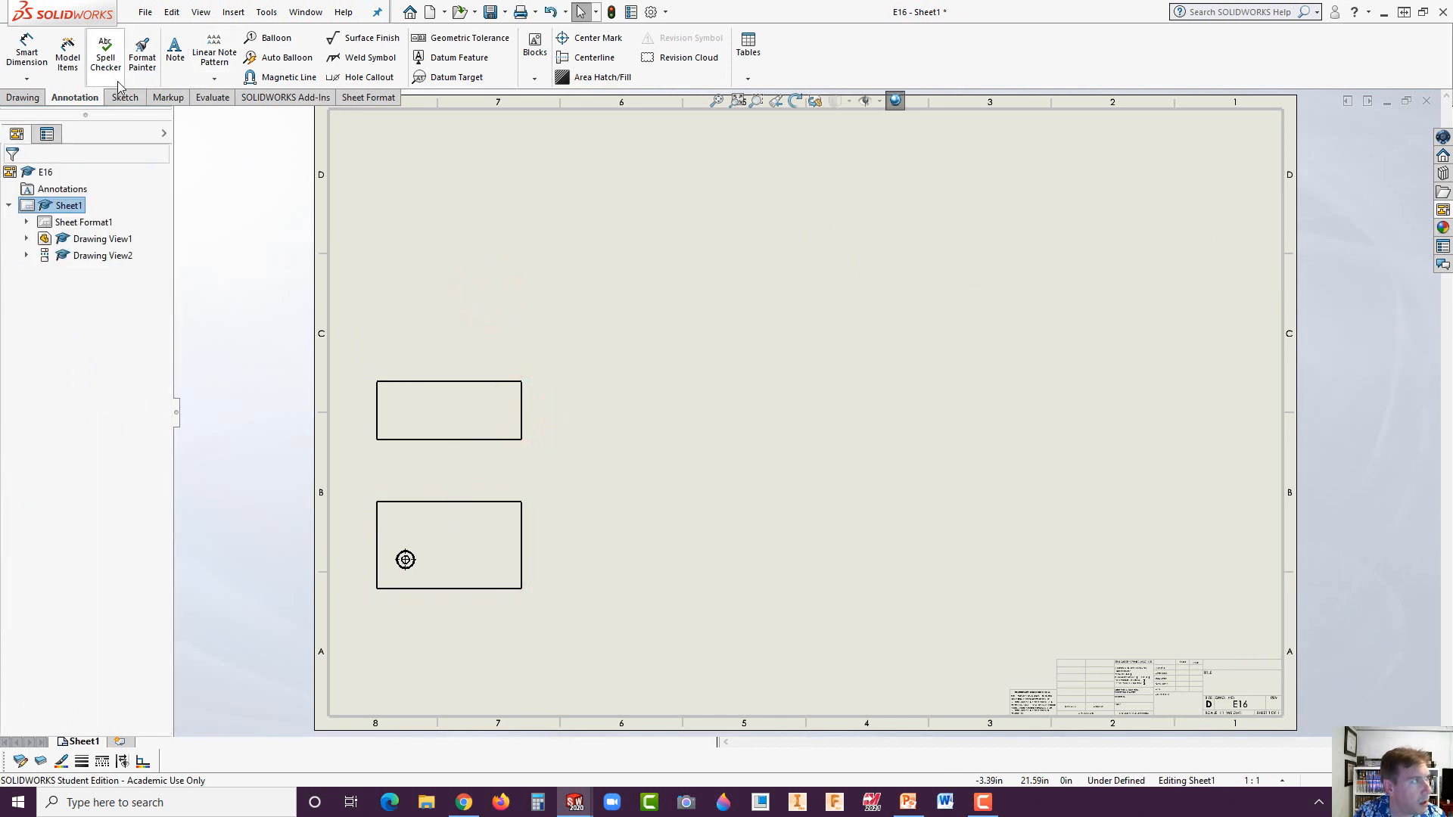
- Import the box feature's model dimensions into both views and move the front view's height dimension closer to its outline
left_click(69, 57)
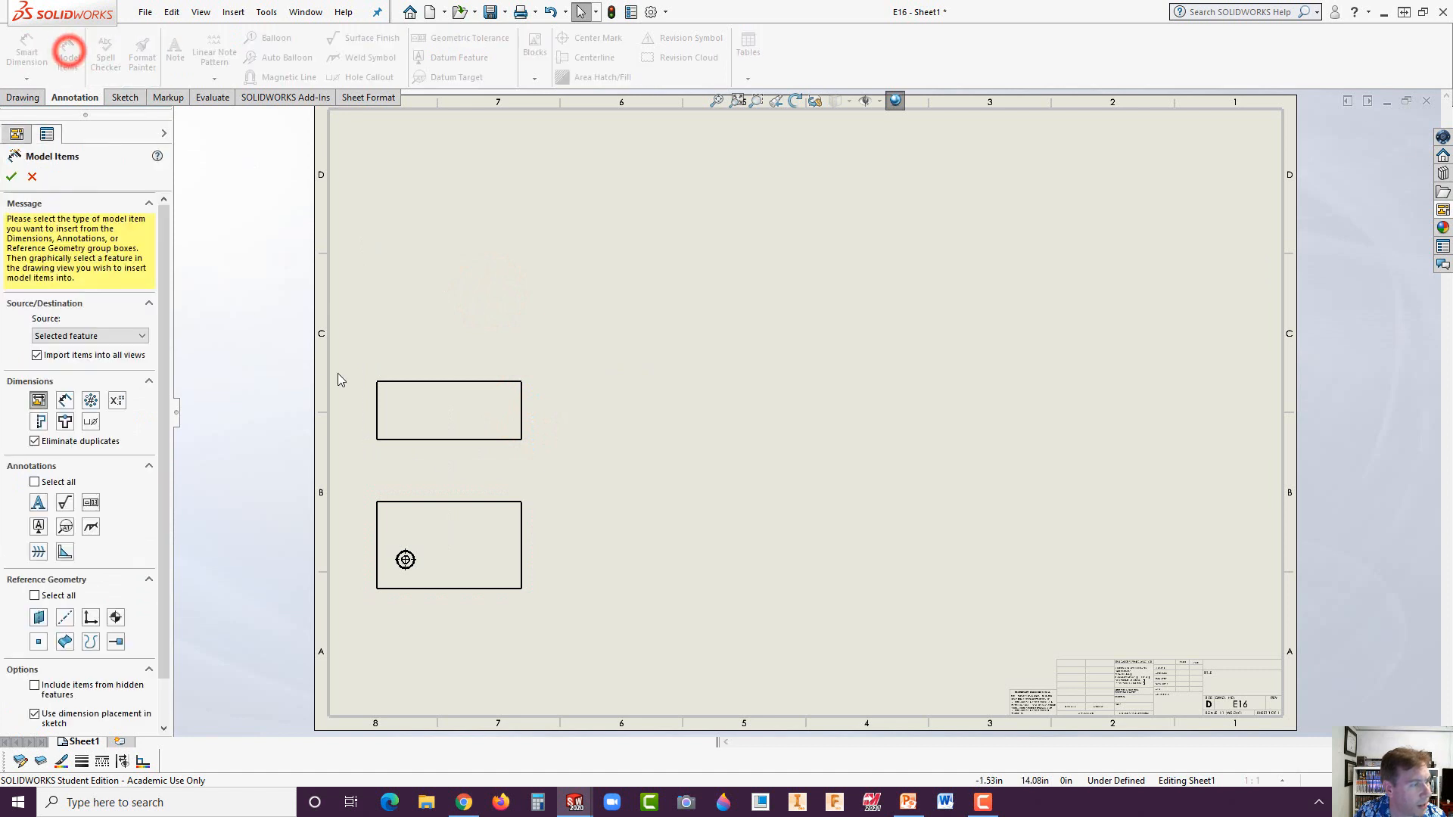
left_click(457, 544)
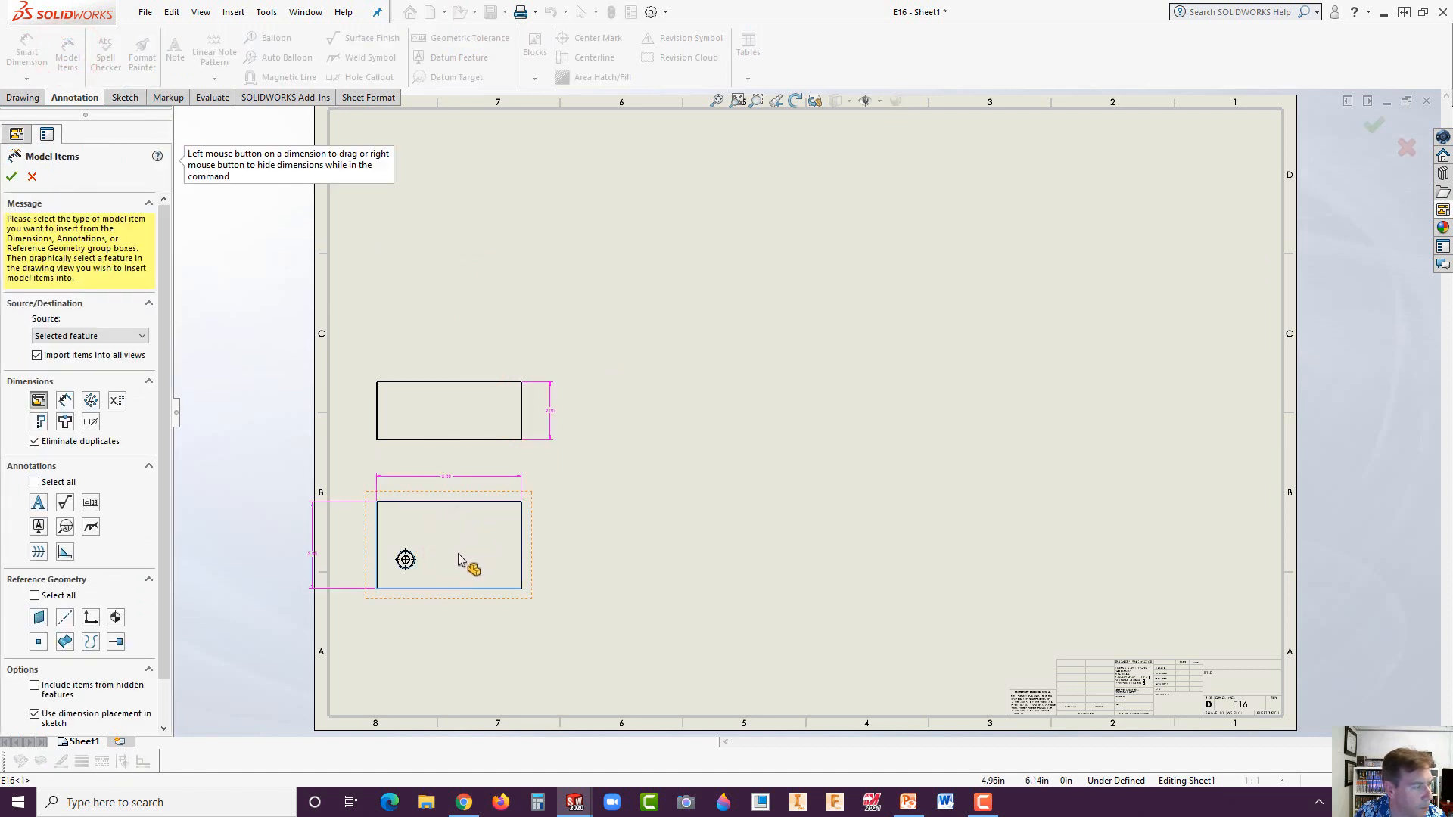
left_click(11, 178)
left_click_drag(311, 554, 351, 548)
left_click(548, 457)
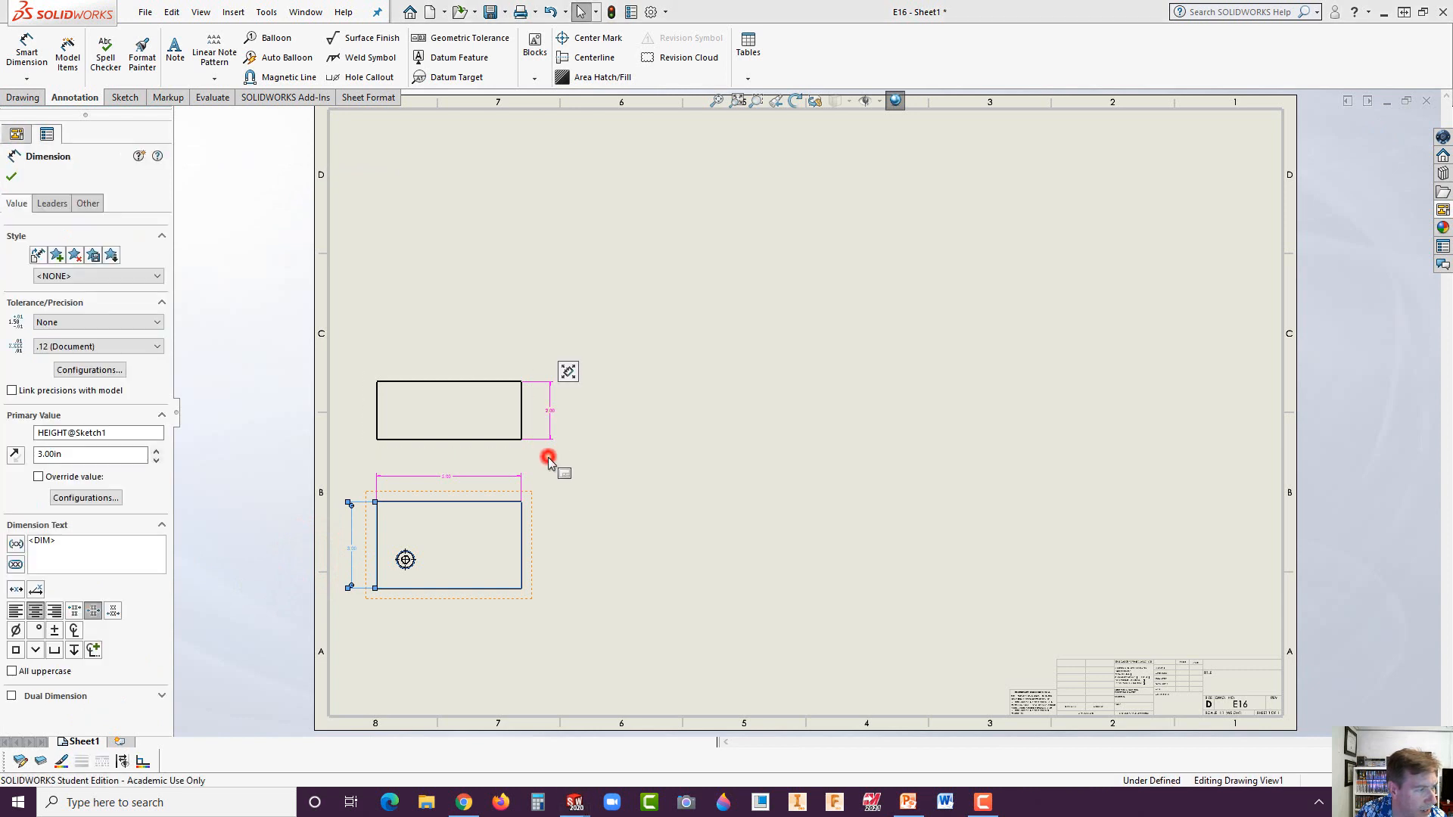
- Set the top view's display style to Hidden Lines Visible
left_click(477, 463)
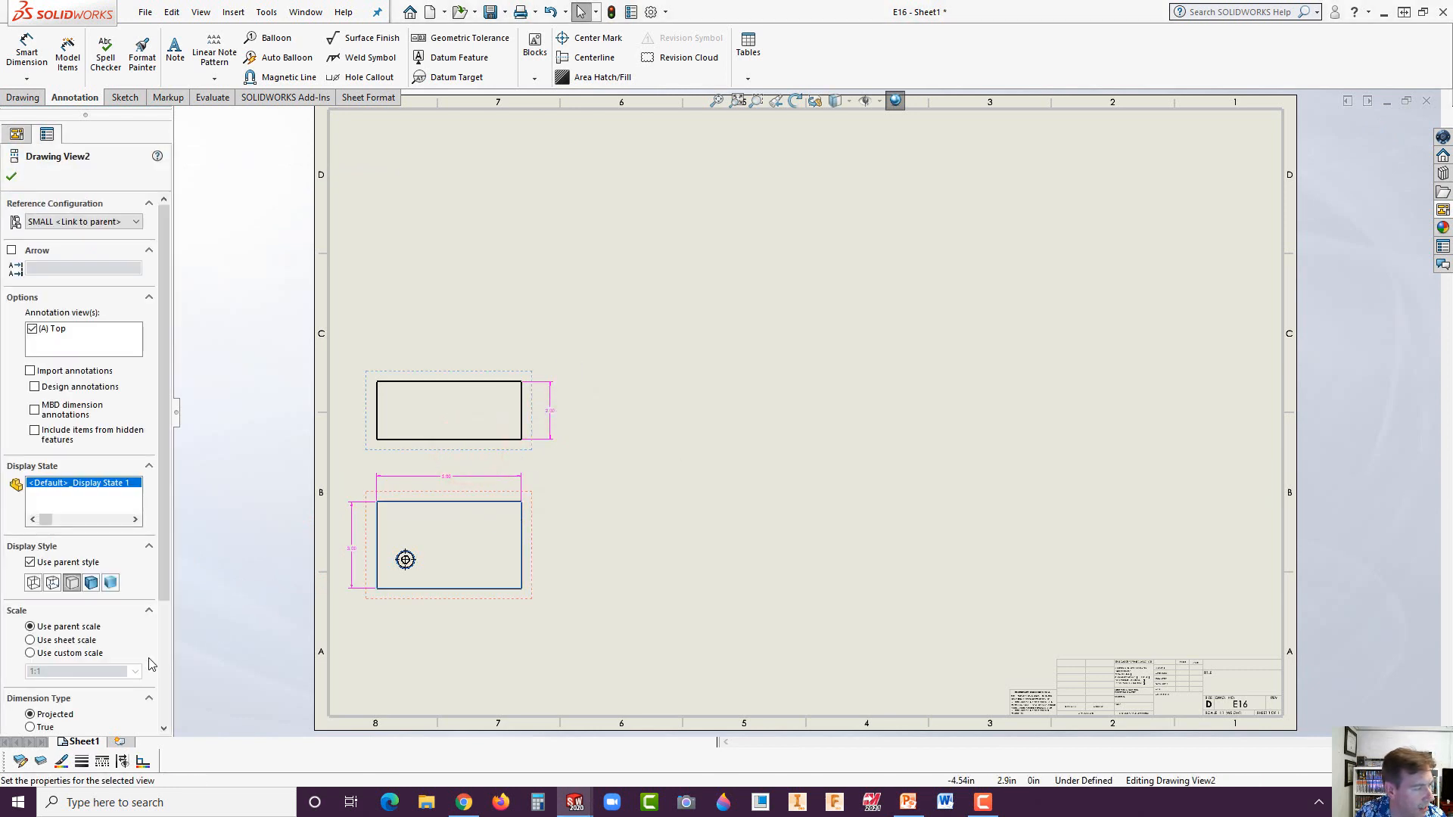
left_click(54, 585)
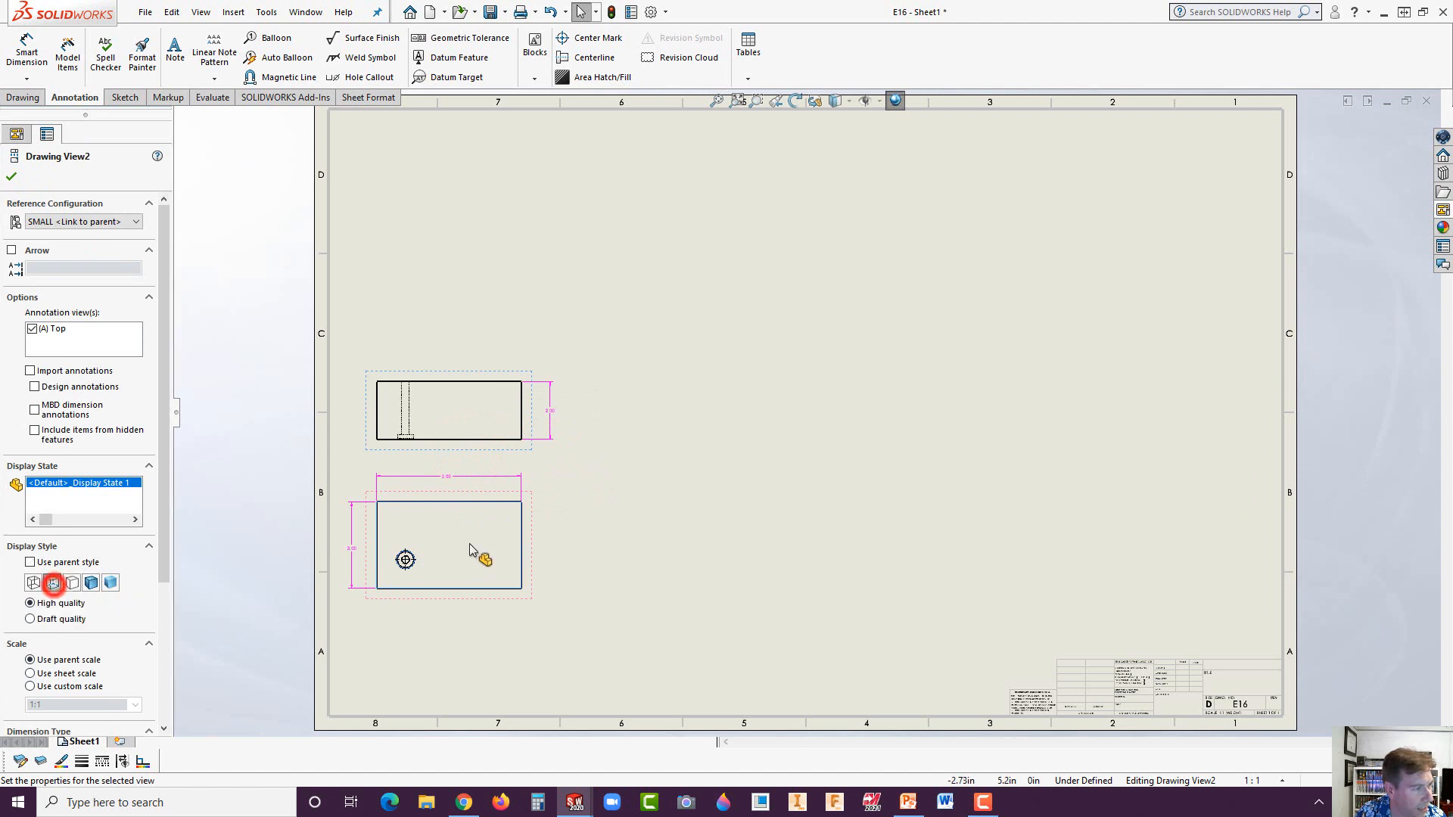
left_click(562, 524)
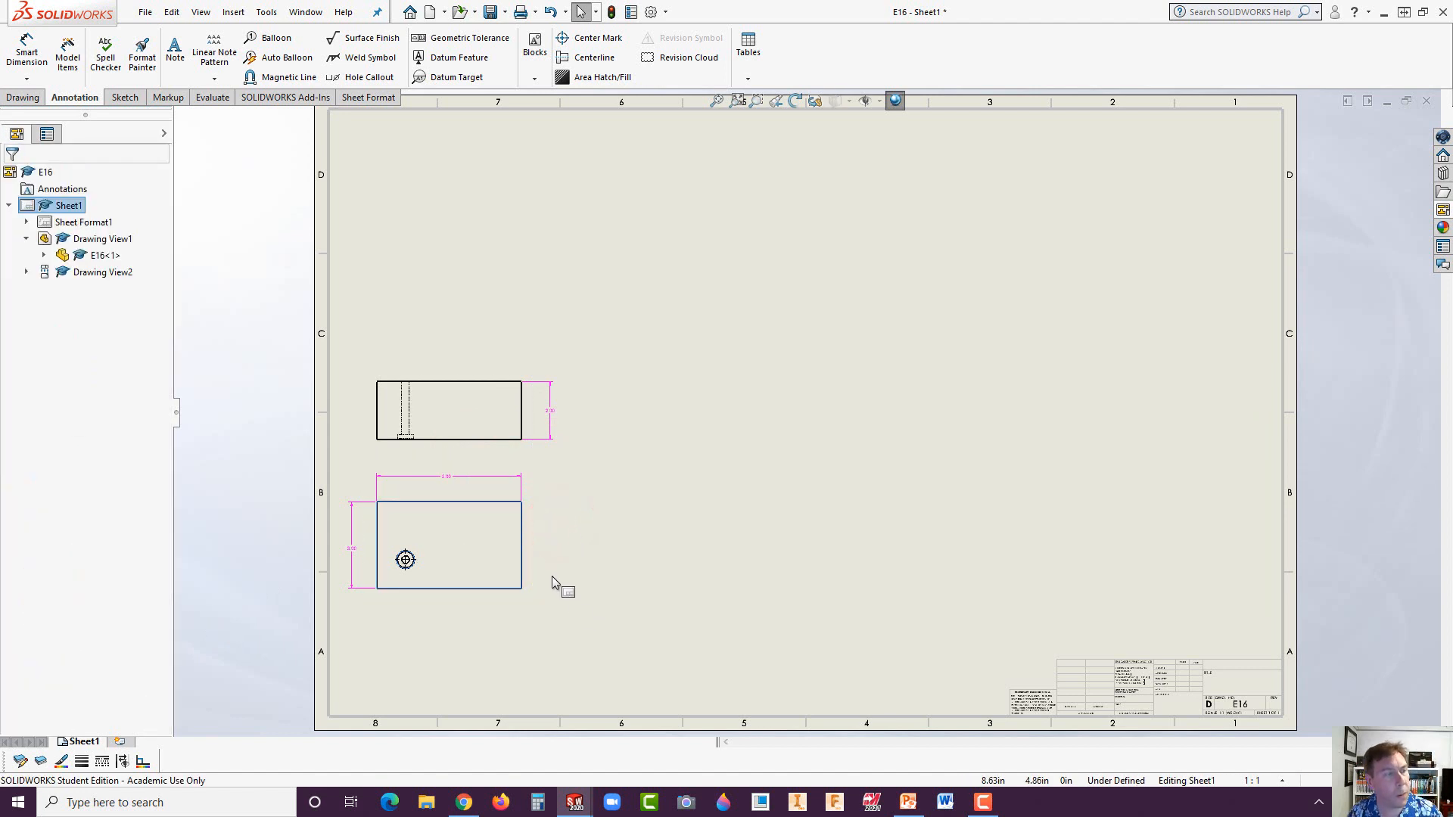
left_click(576, 542)
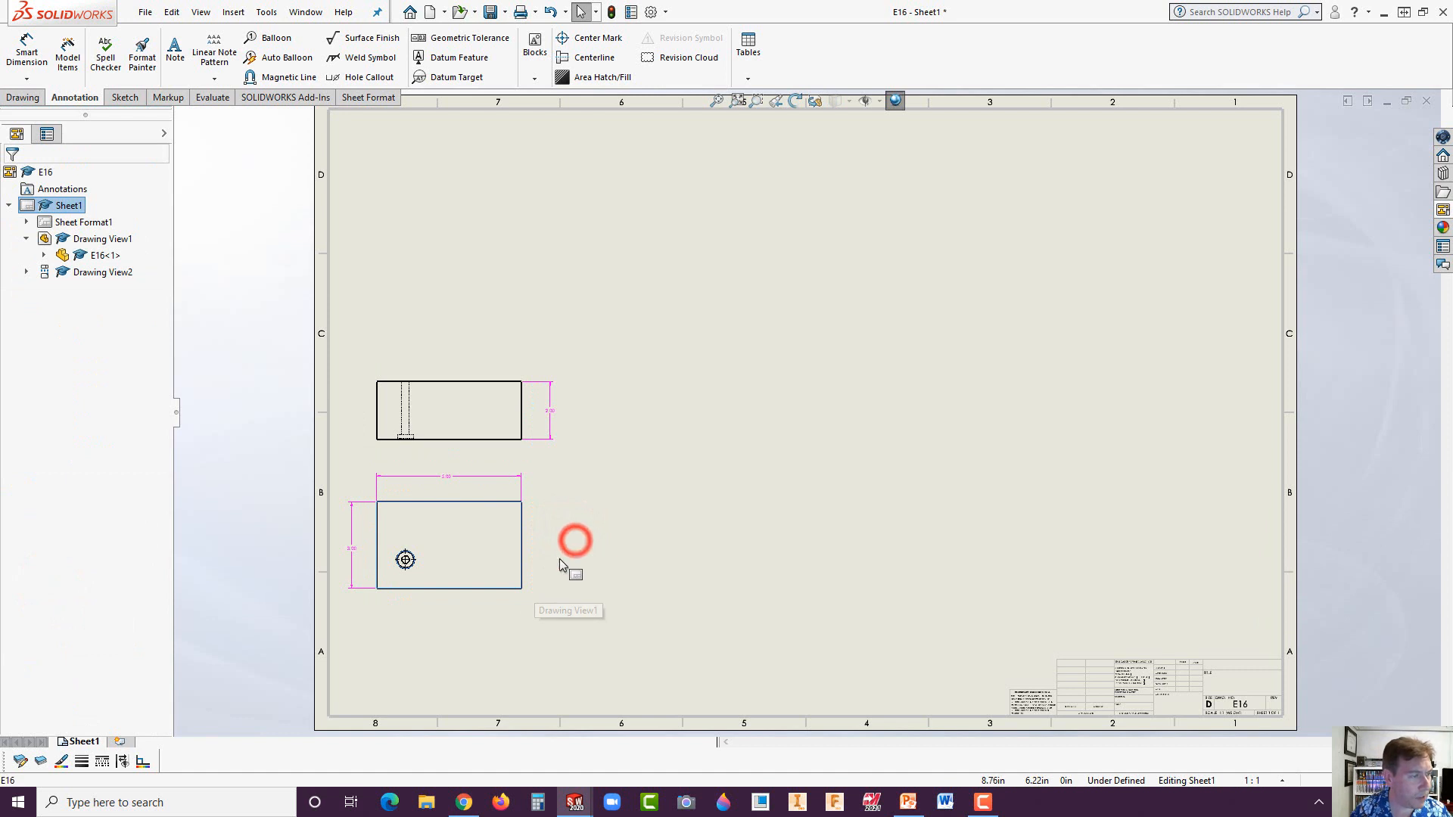
- Copy the front and top views together and paste two more pairs onto the open area of the sheet
left_click(531, 566)
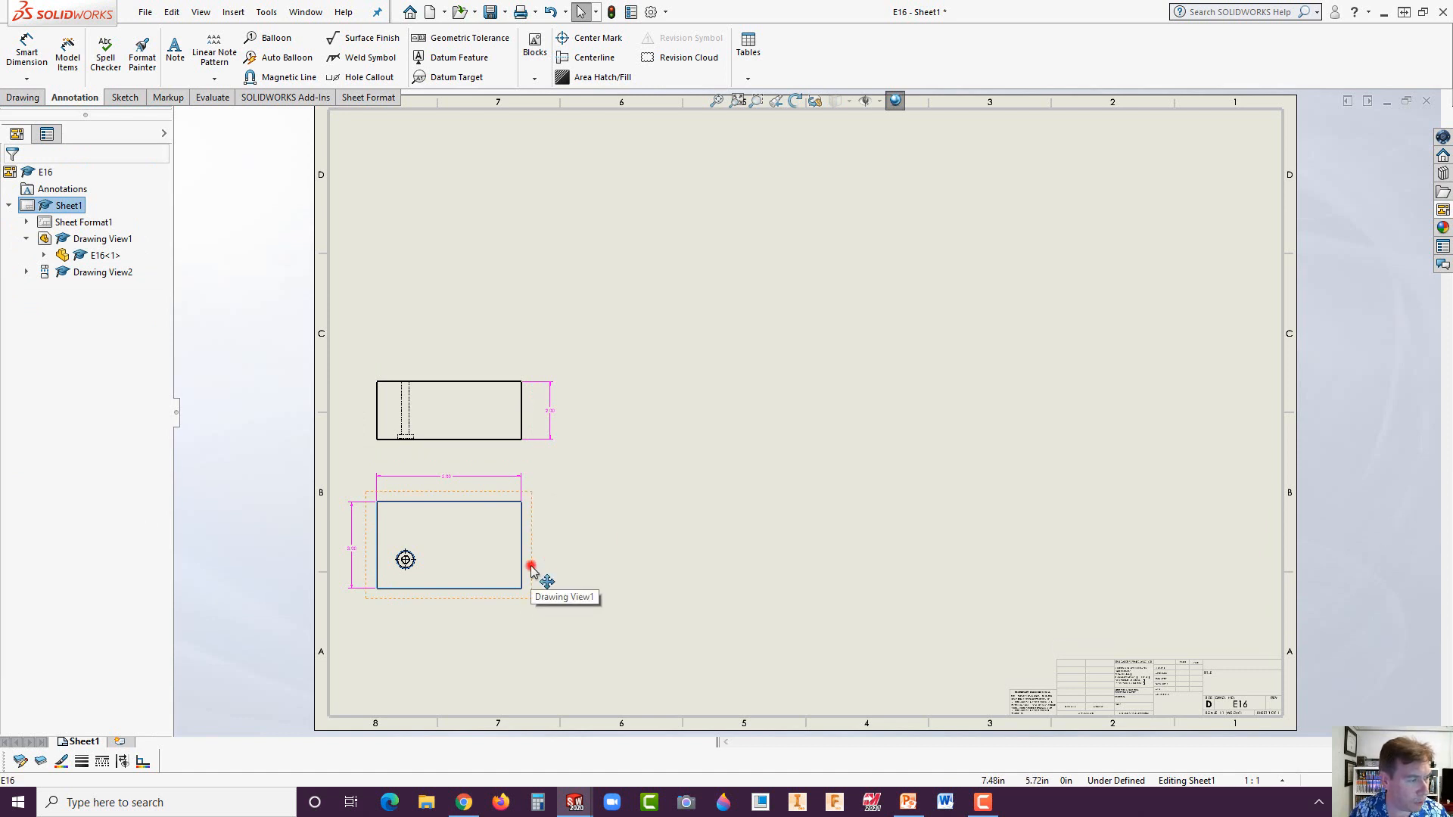
left_click(523, 453)
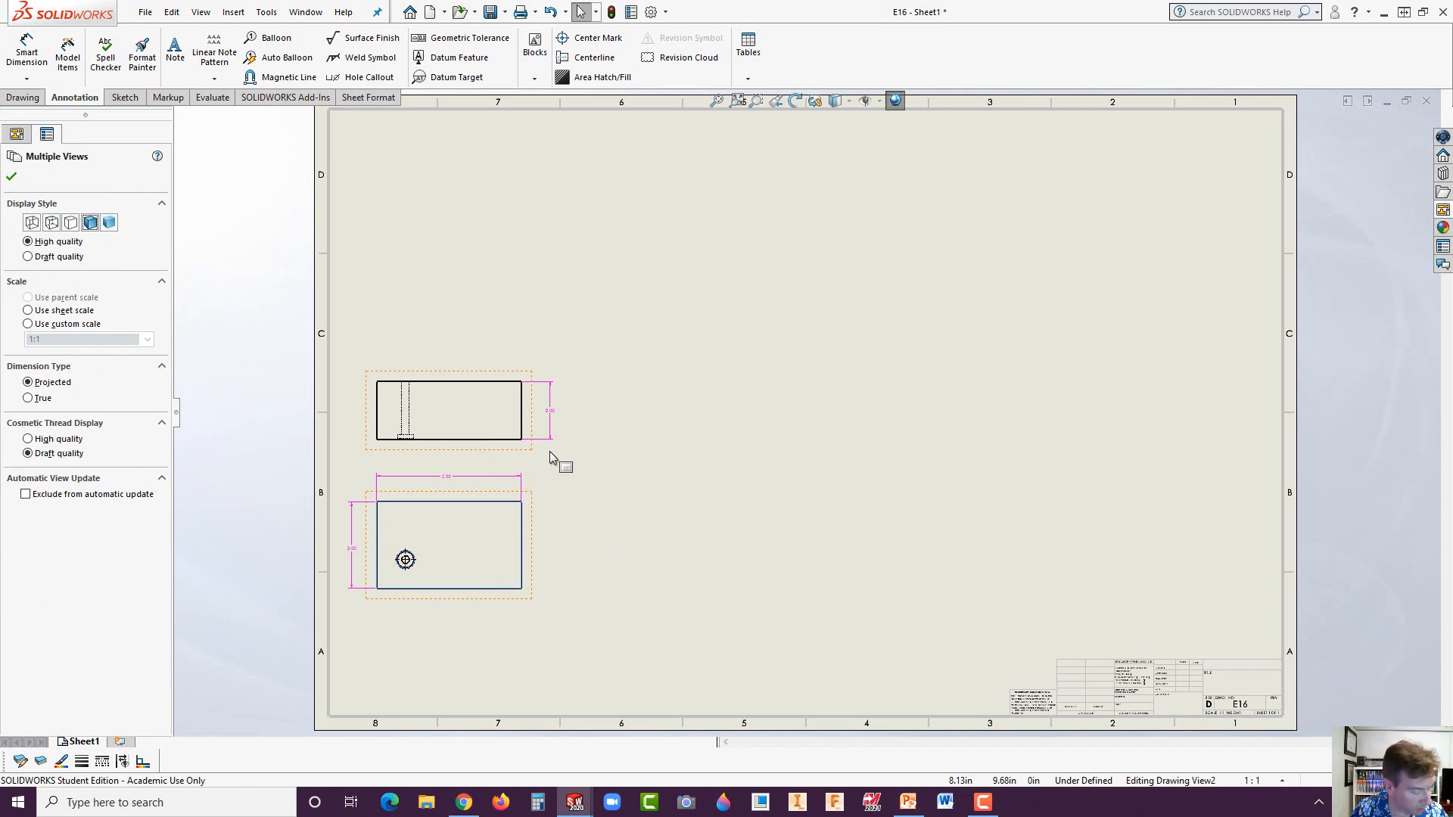
left_click(633, 558)
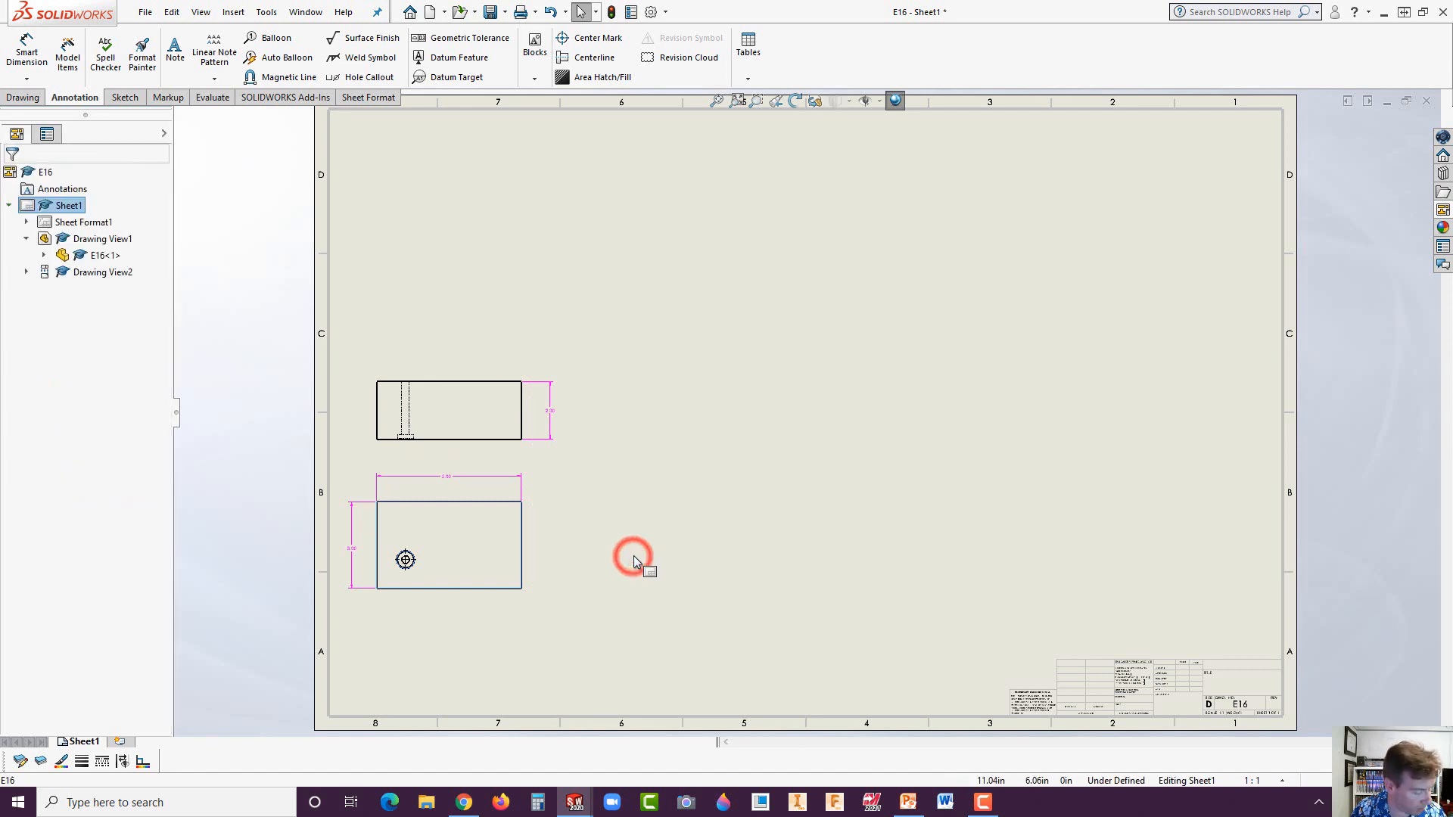
key("ctrl+v")
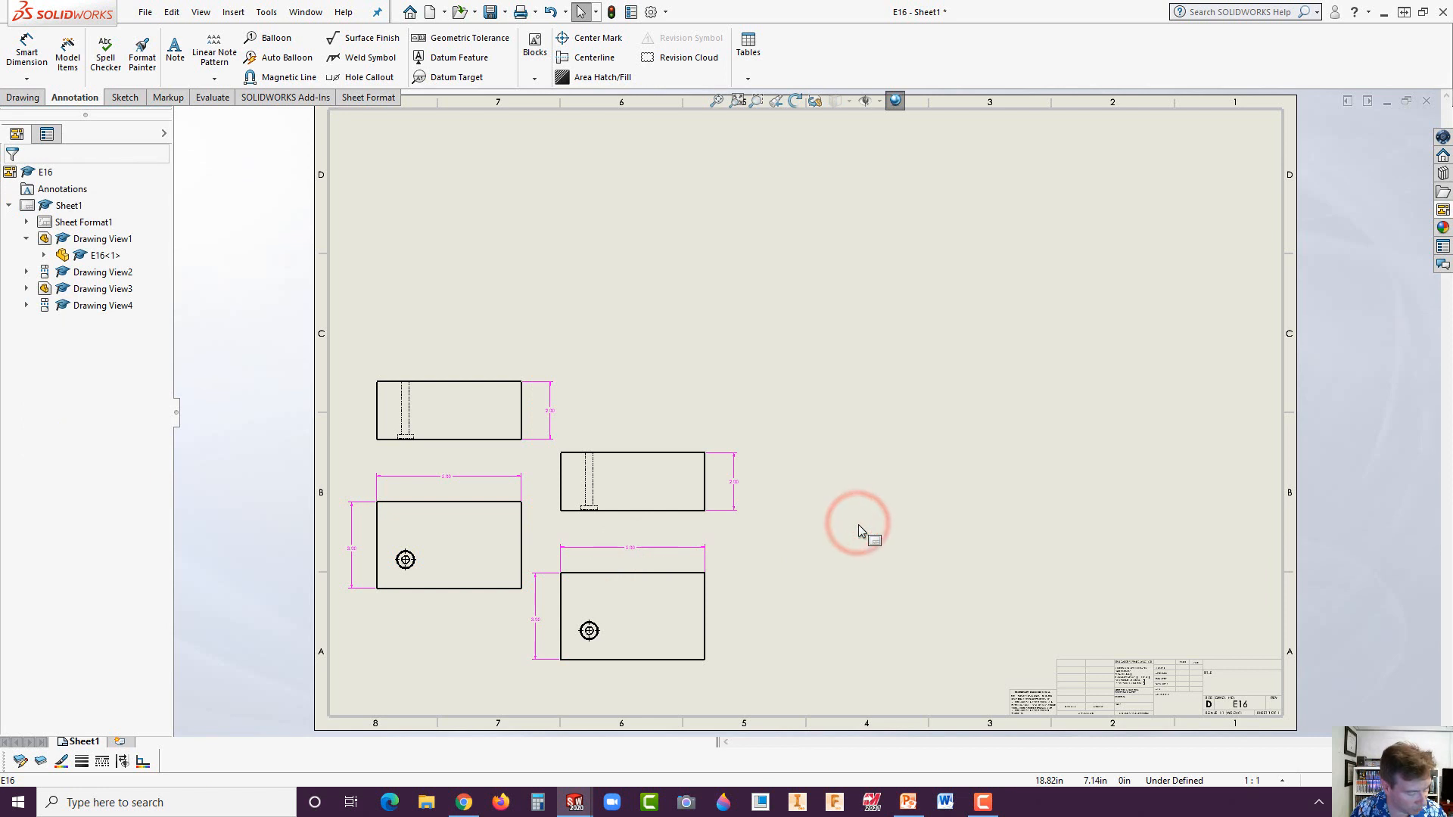
key("ctrl+v")
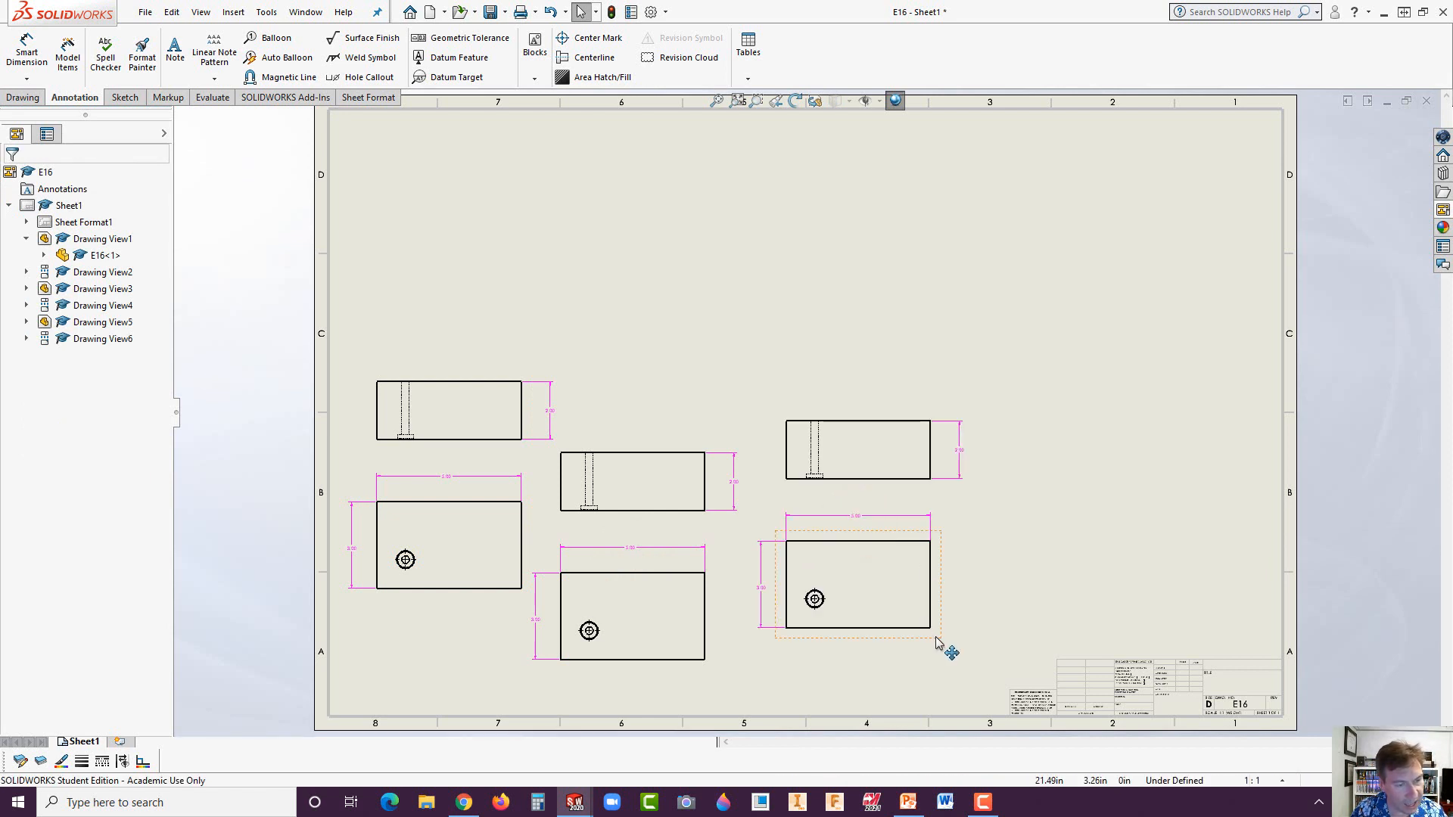
- Spread the pasted view pairs across the sheet, bringing the middle pair's front view level with the original and raising its top view
mouse_move(936, 635)
left_mouse_down()
mouse_move(1105, 638)
mouse_move(1085, 625)
left_mouse_up()
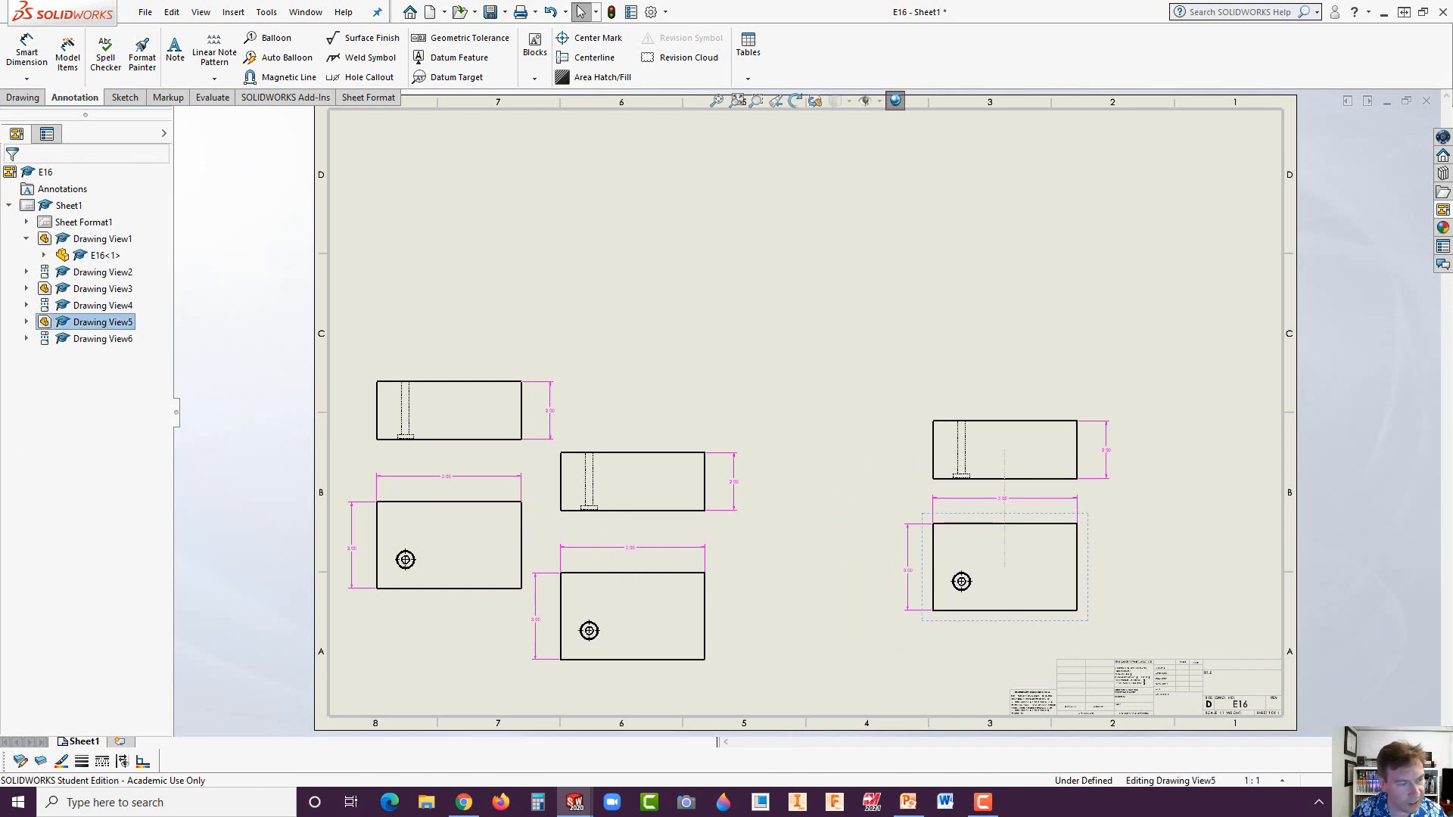
left_click_drag(707, 520, 746, 416)
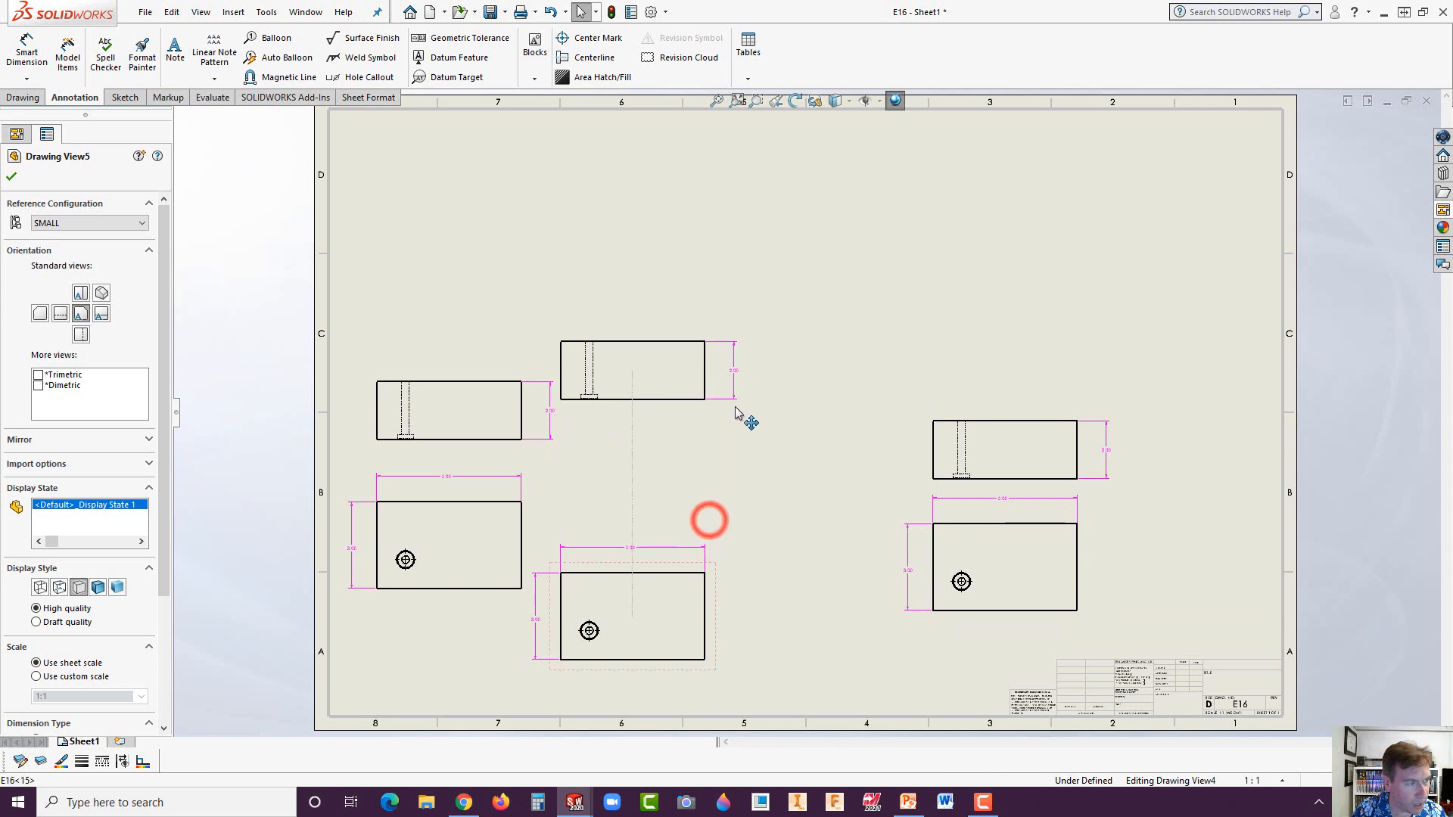
mouse_move(713, 608)
left_mouse_down()
mouse_move(755, 551)
mouse_move(748, 538)
left_mouse_up()
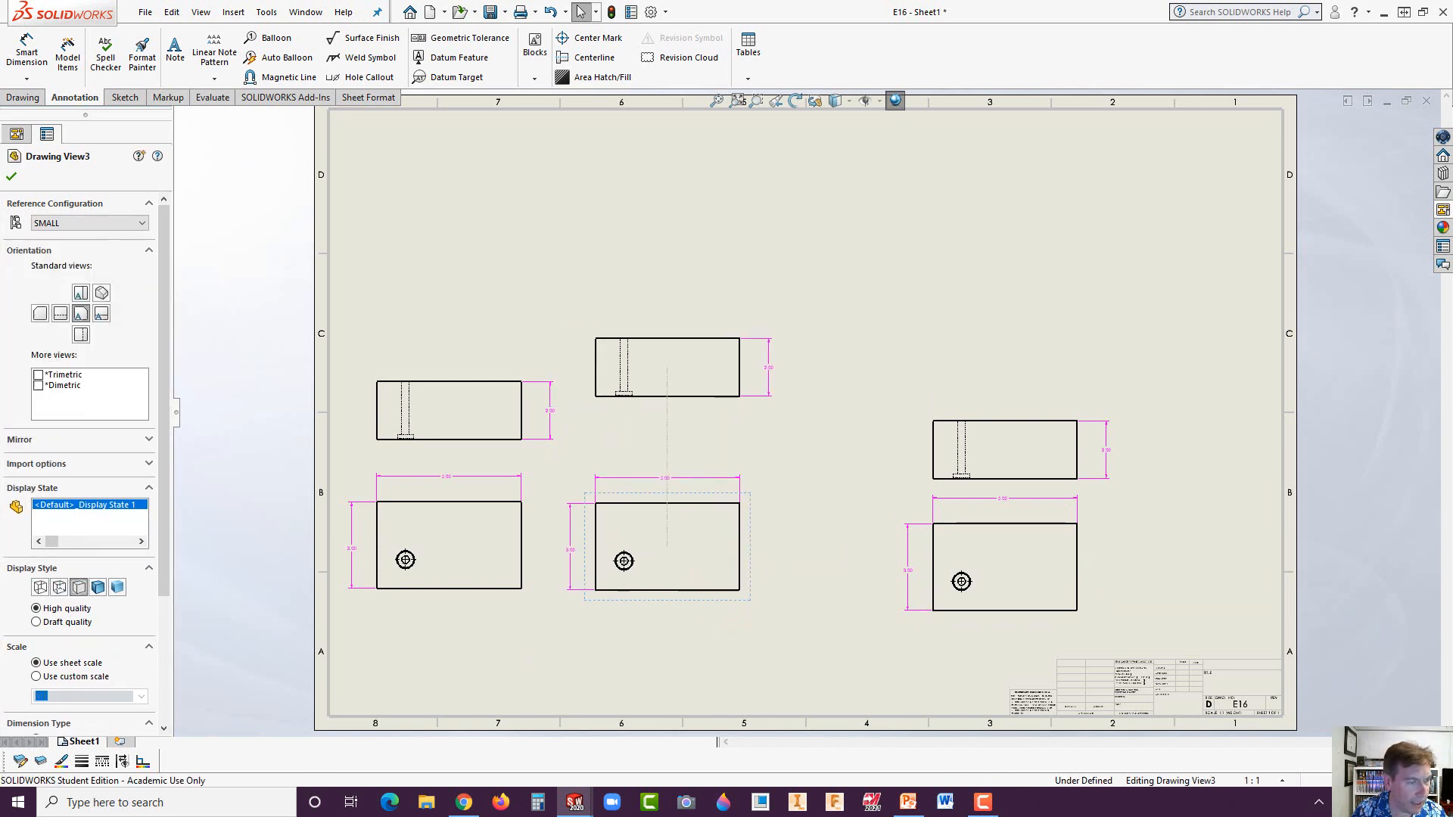
left_click(1088, 522)
left_click(809, 460)
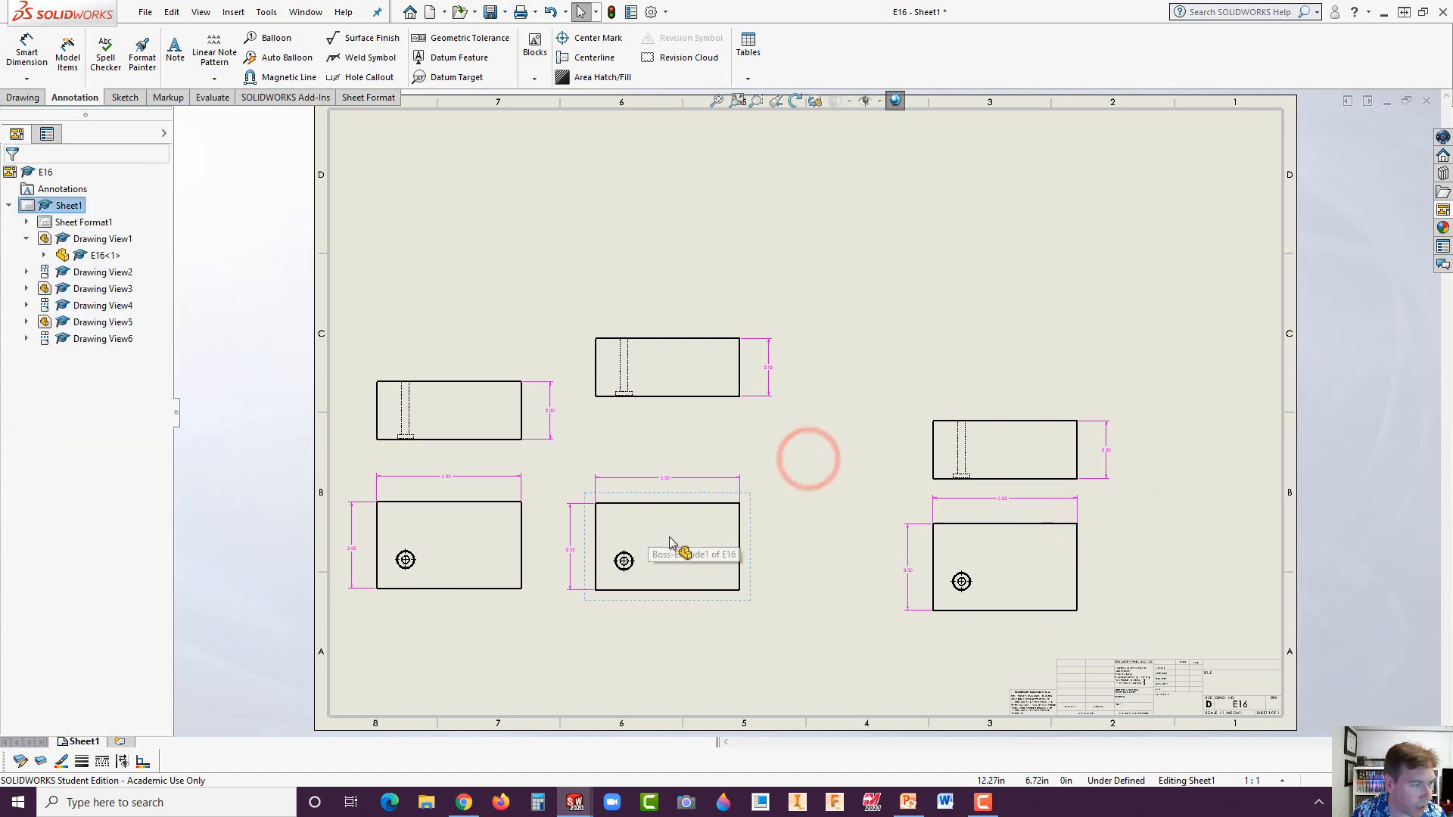
- Set the middle front view's reference configuration to MEDIUM
left_click(749, 535)
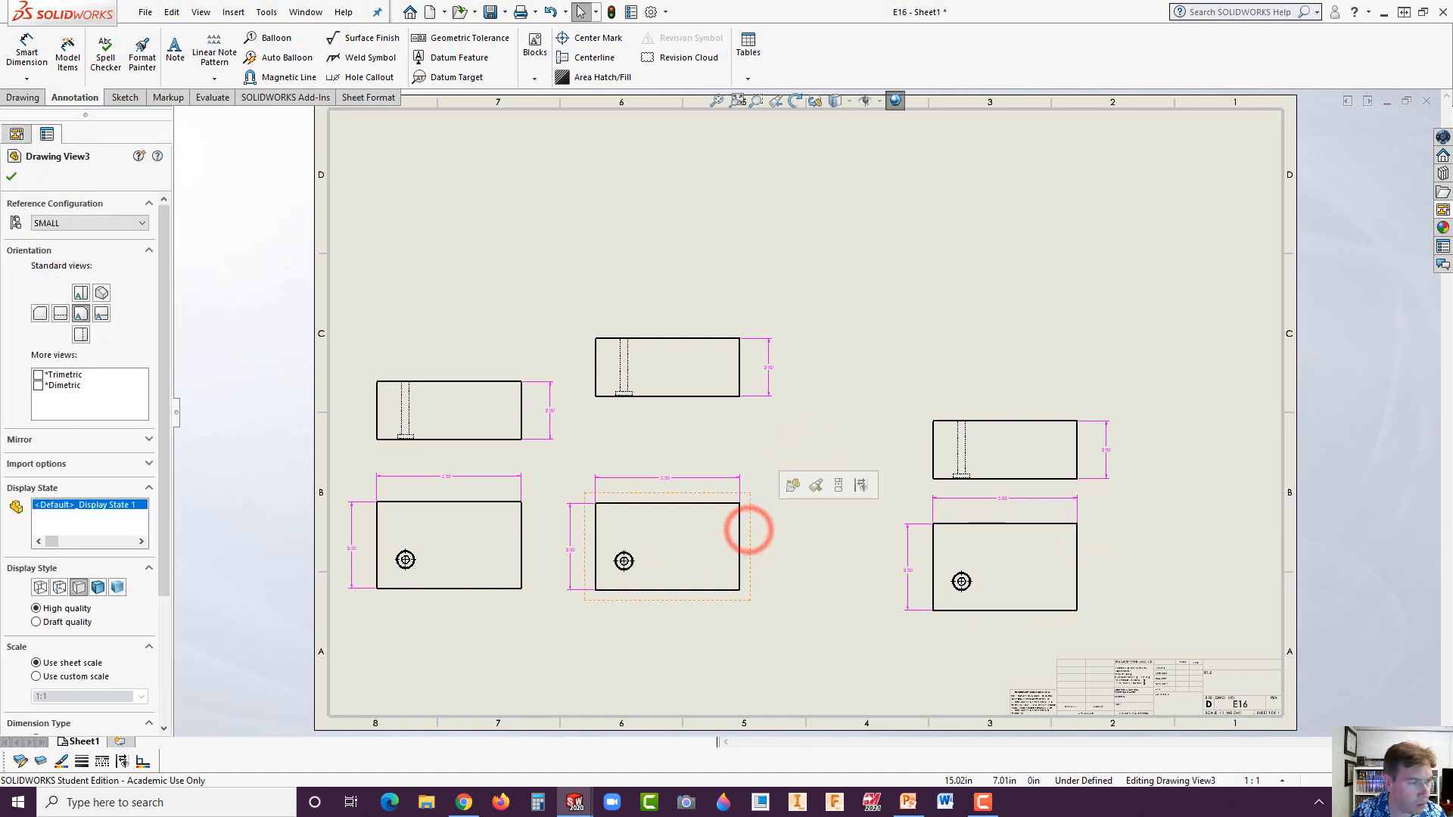
left_click(139, 225)
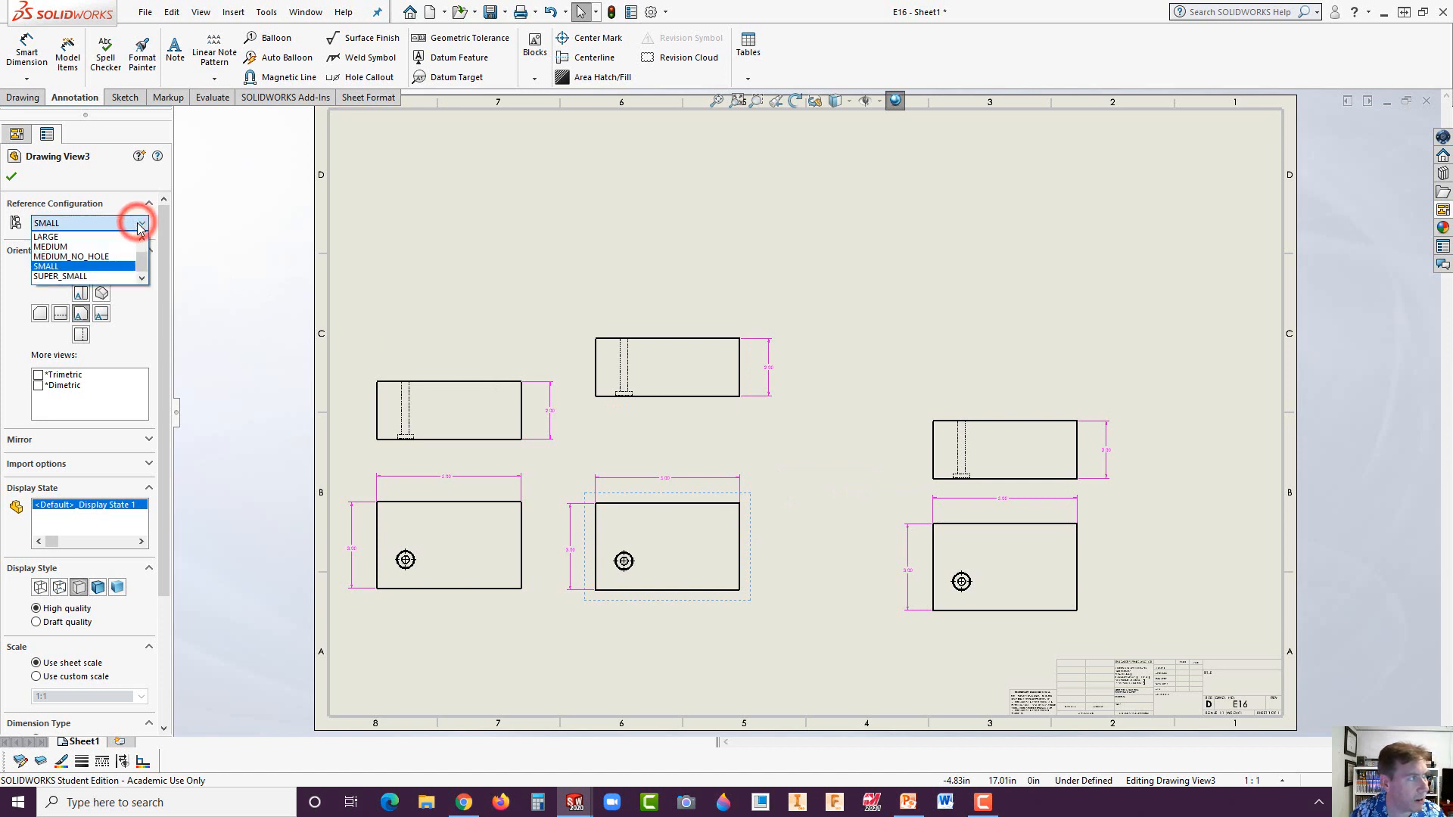
left_click(87, 249)
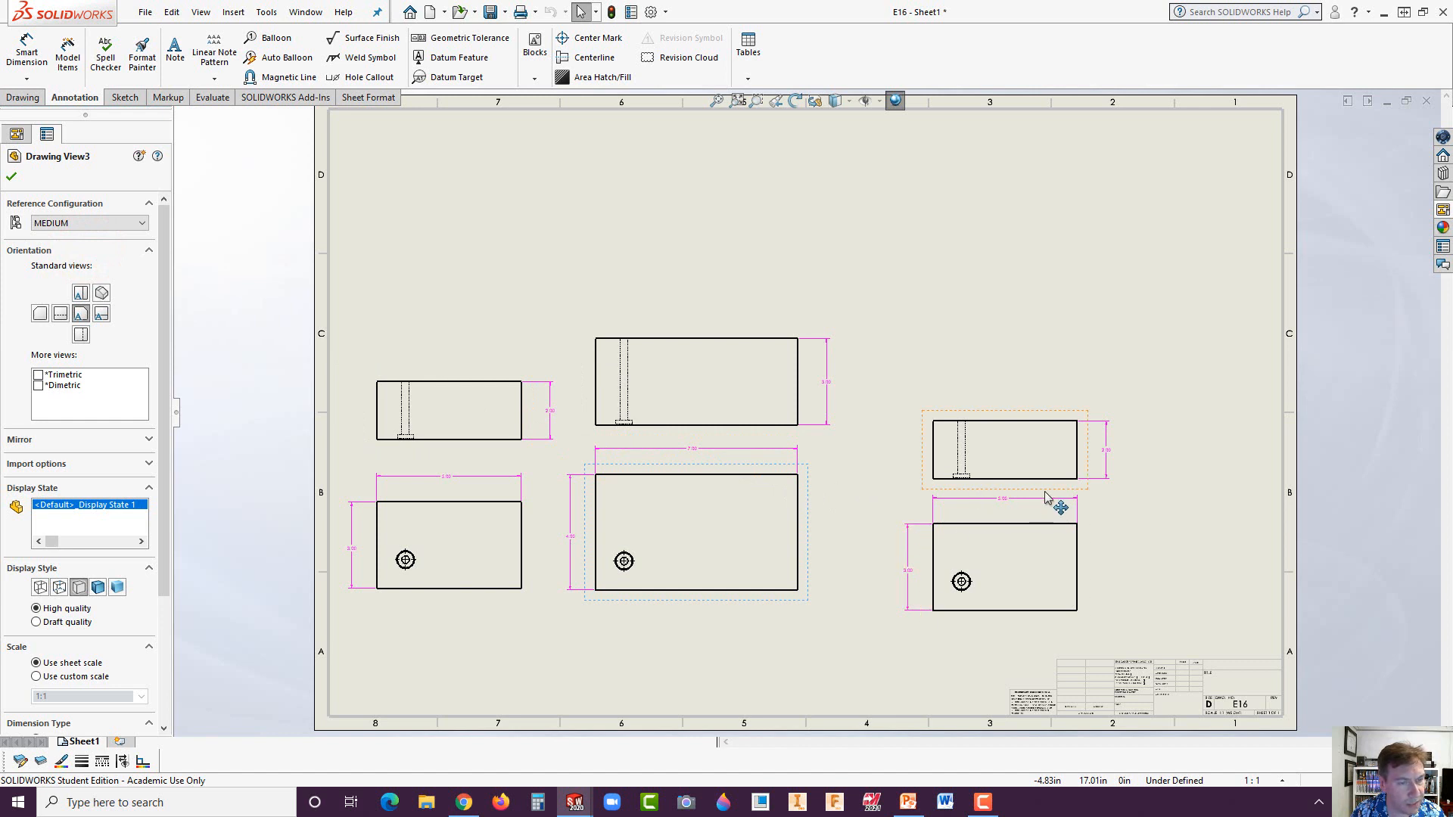
- Shift the third pair's front view left and slightly up, and raise its top view near the sheet's upper border
left_click(1070, 487)
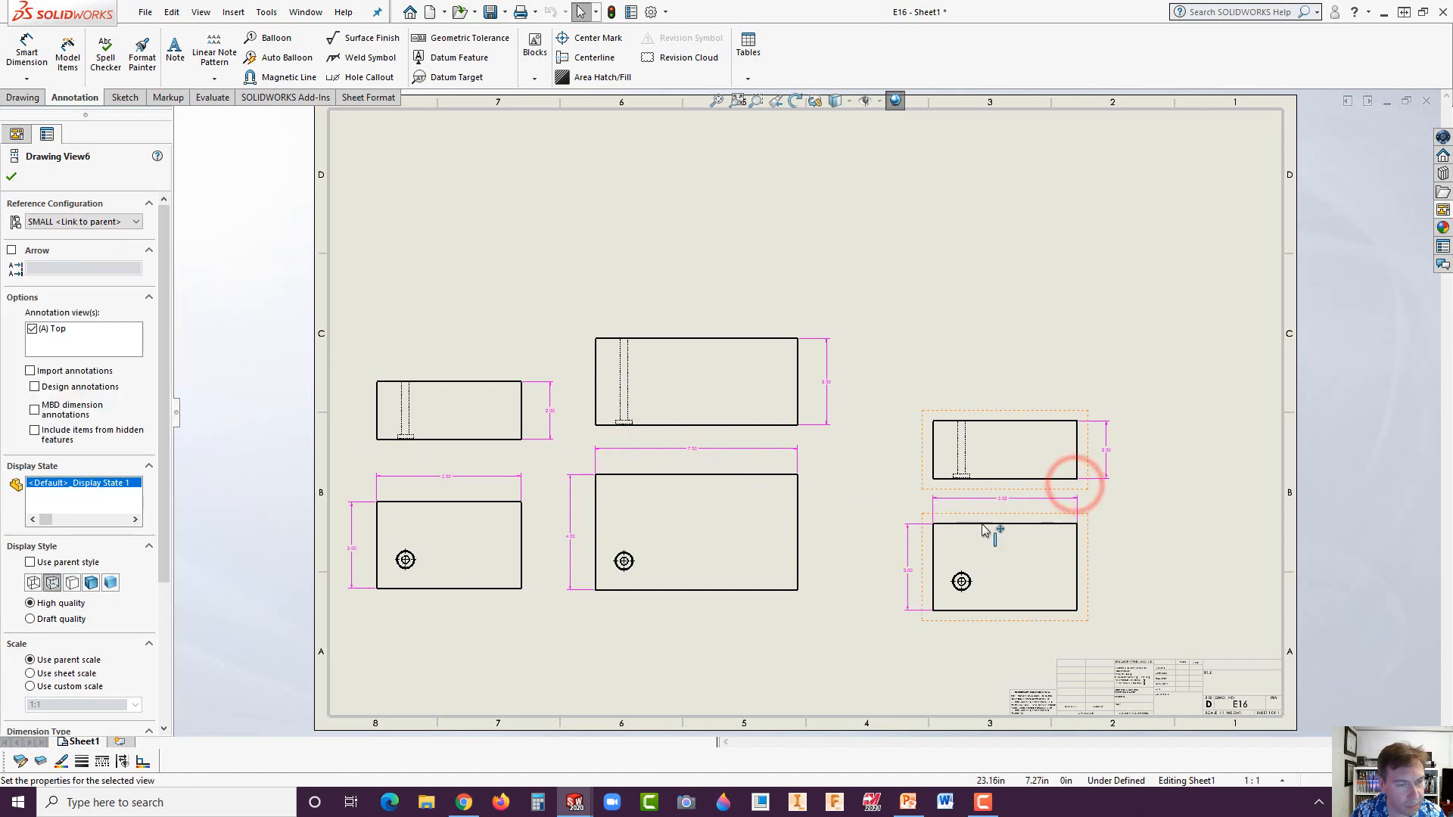
left_click_drag(938, 563, 881, 528)
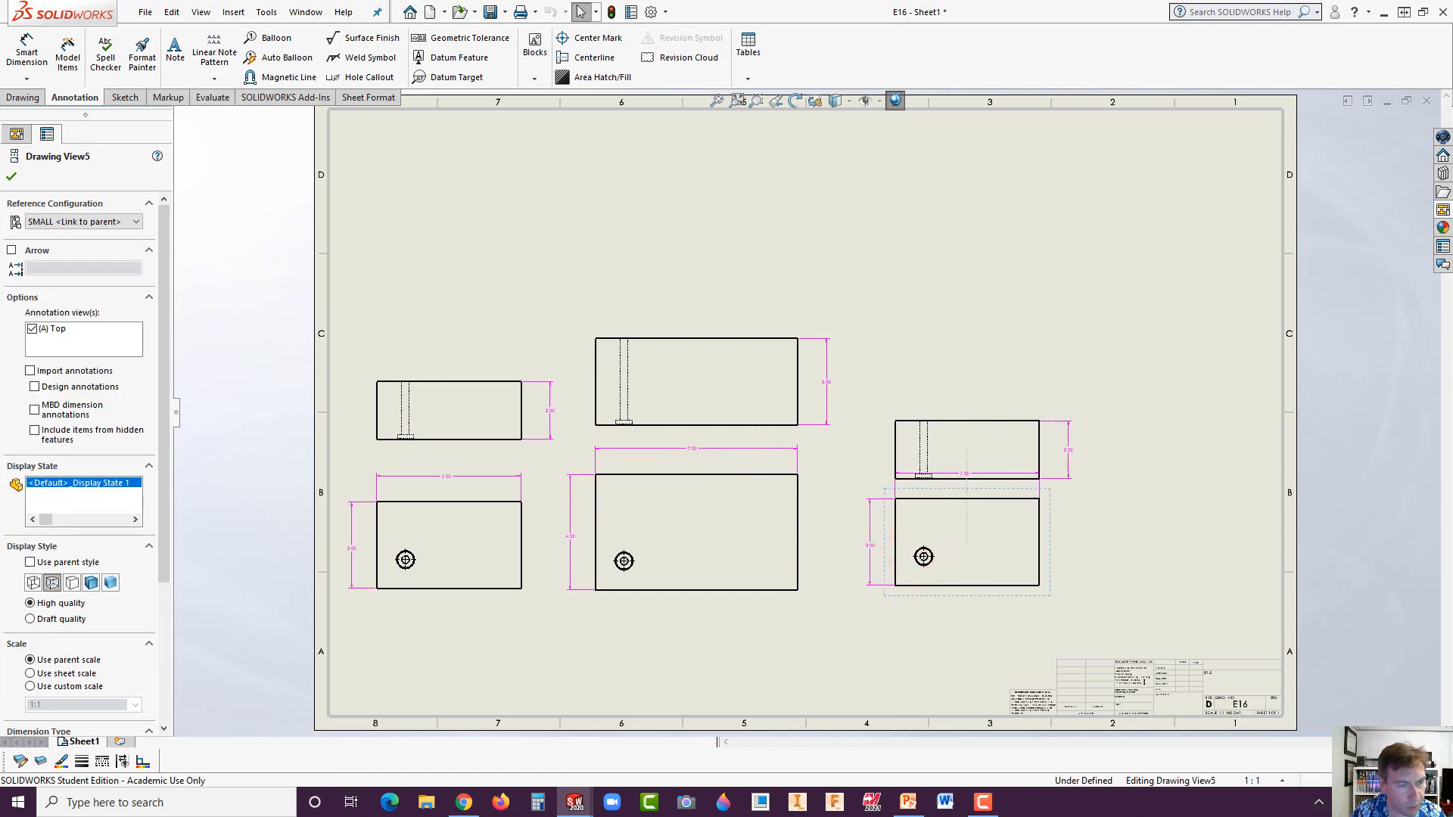
left_click_drag(1026, 414, 1027, 193)
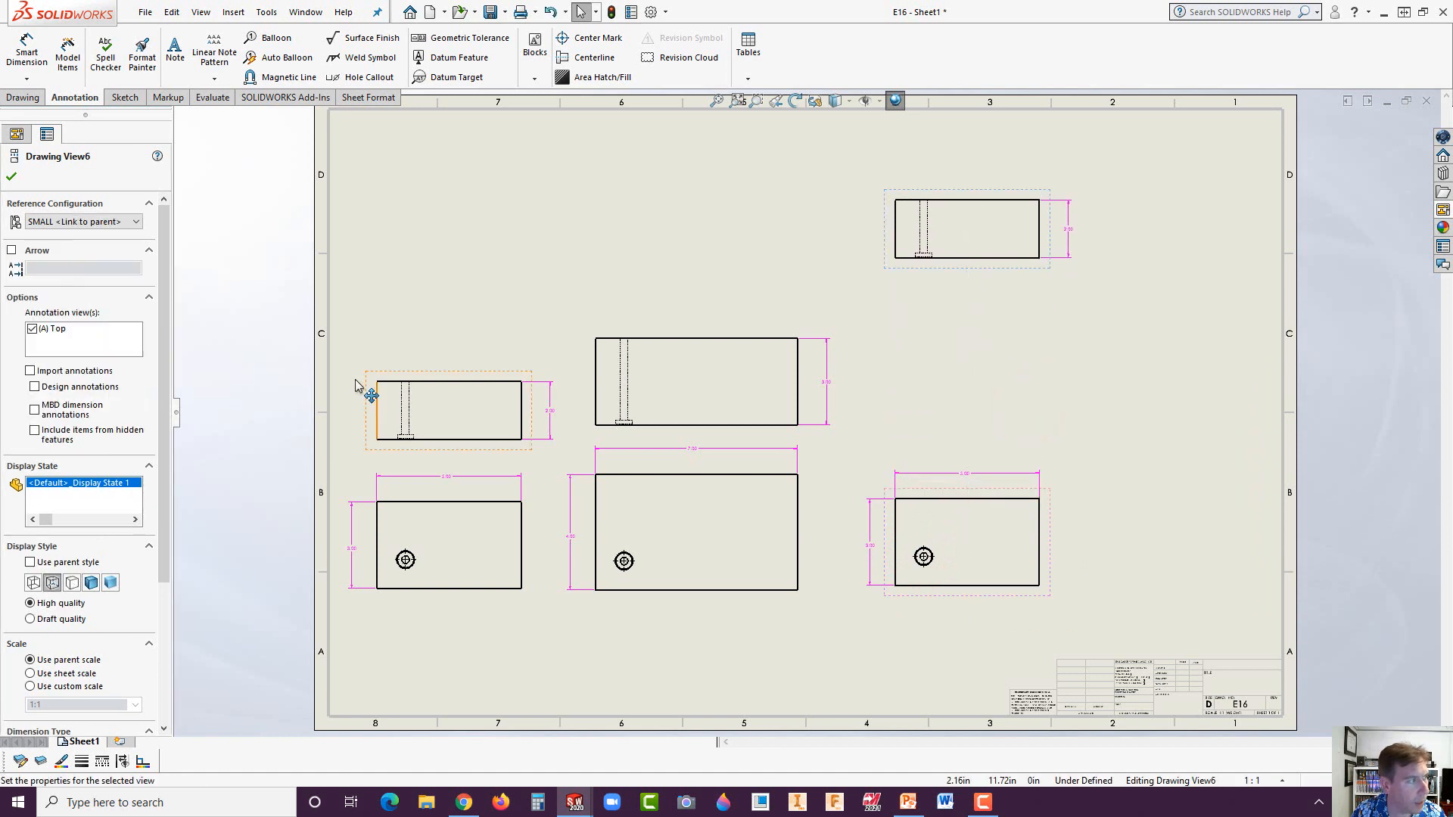
- Set the third pair's front view to the LARGE reference configuration
left_click(887, 496)
left_click(83, 223)
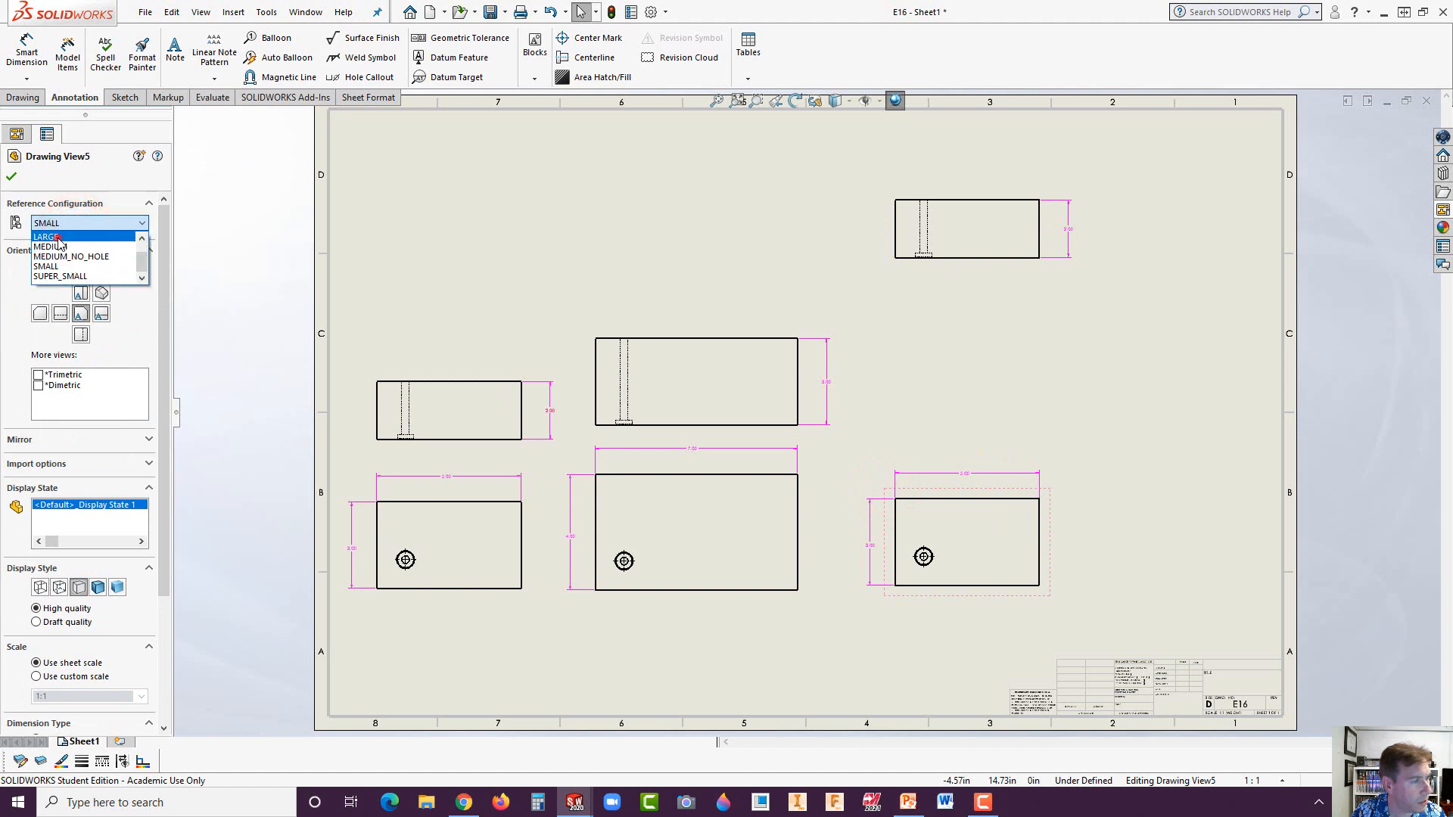
left_click(53, 237)
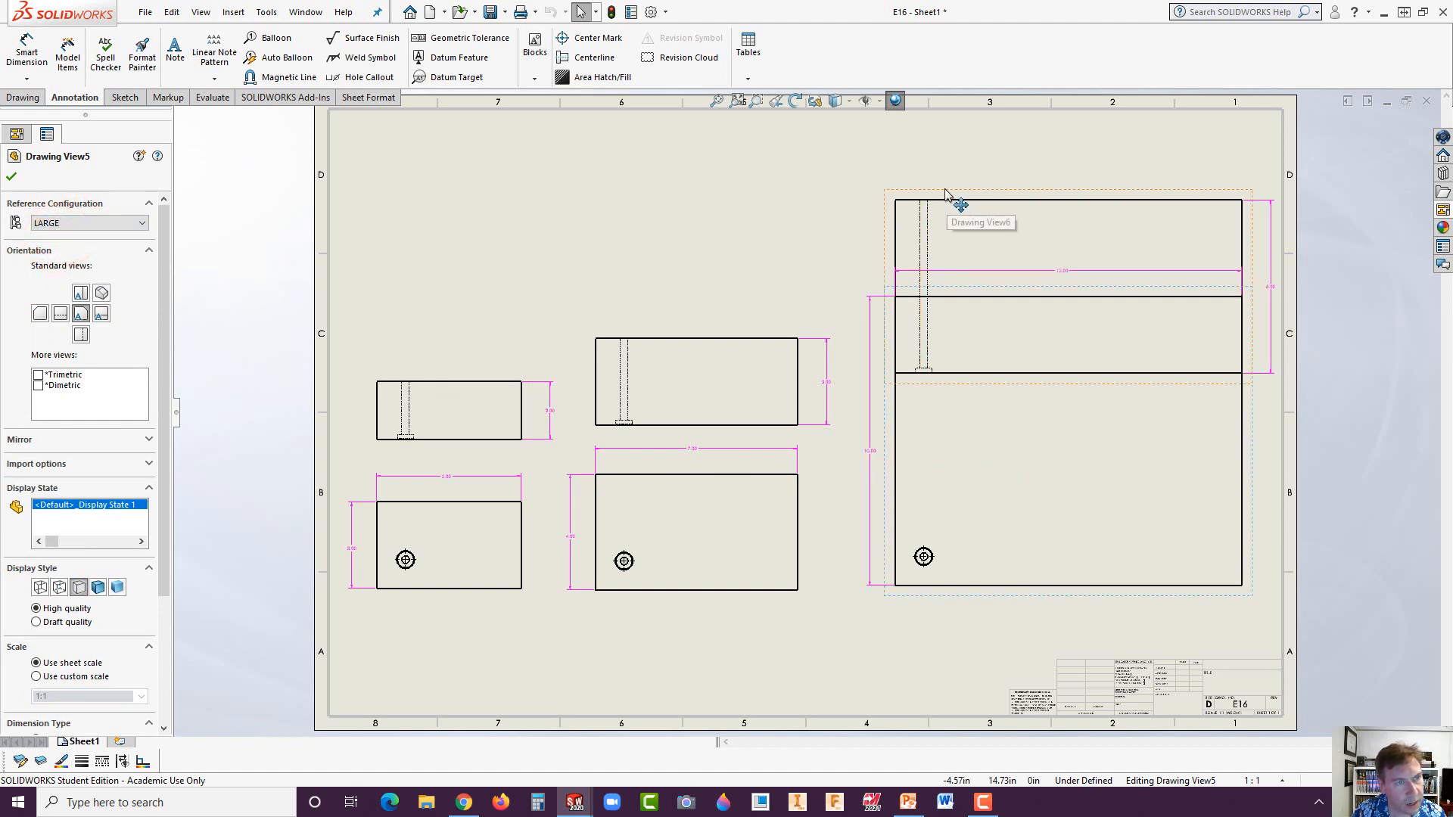
- Separate the views by raising the LARGE top view to the upper border and lowering all three front views
left_click_drag(951, 194, 956, 116)
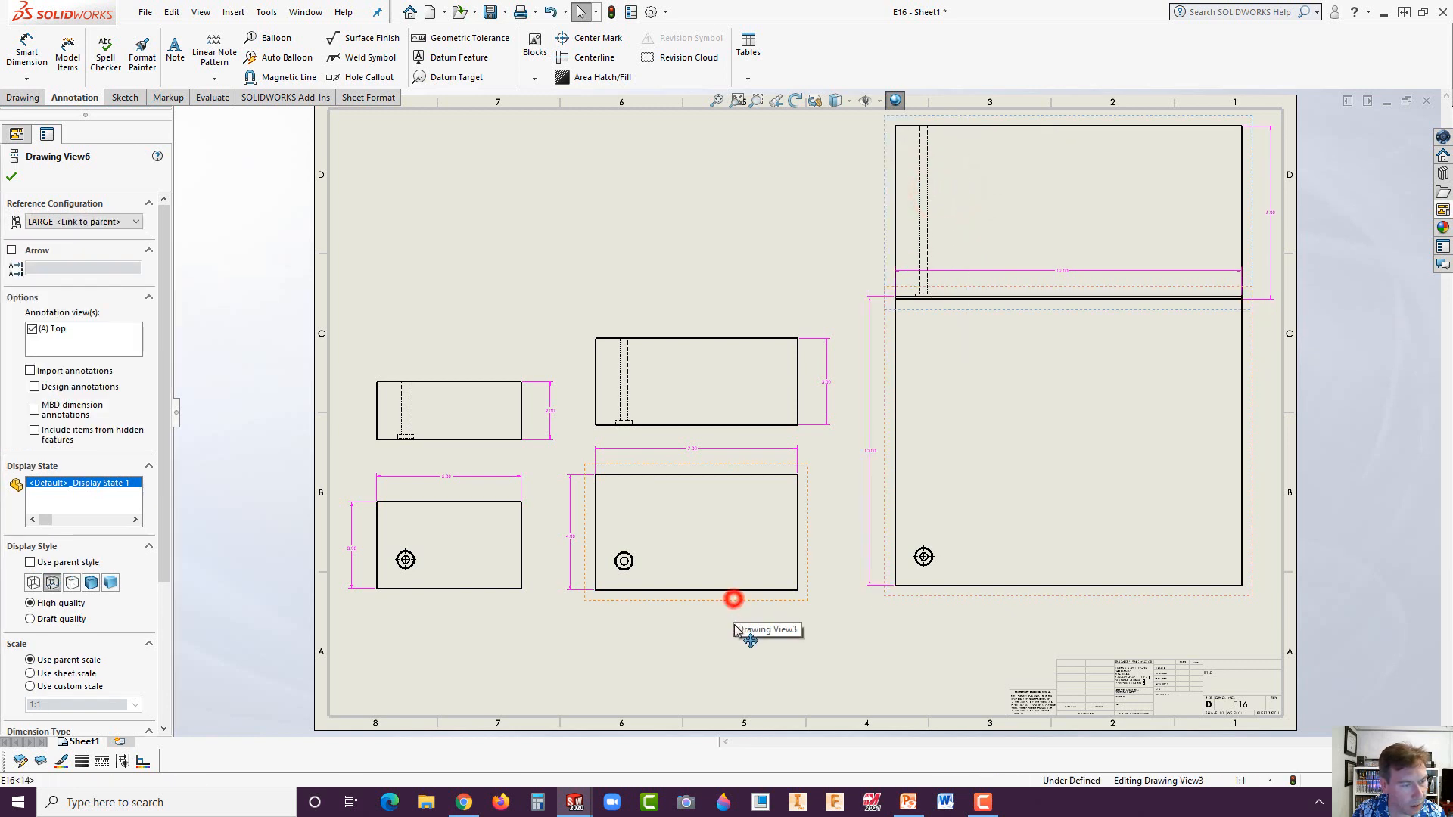
left_click_drag(734, 605, 734, 641)
left_click_drag(914, 594, 915, 636)
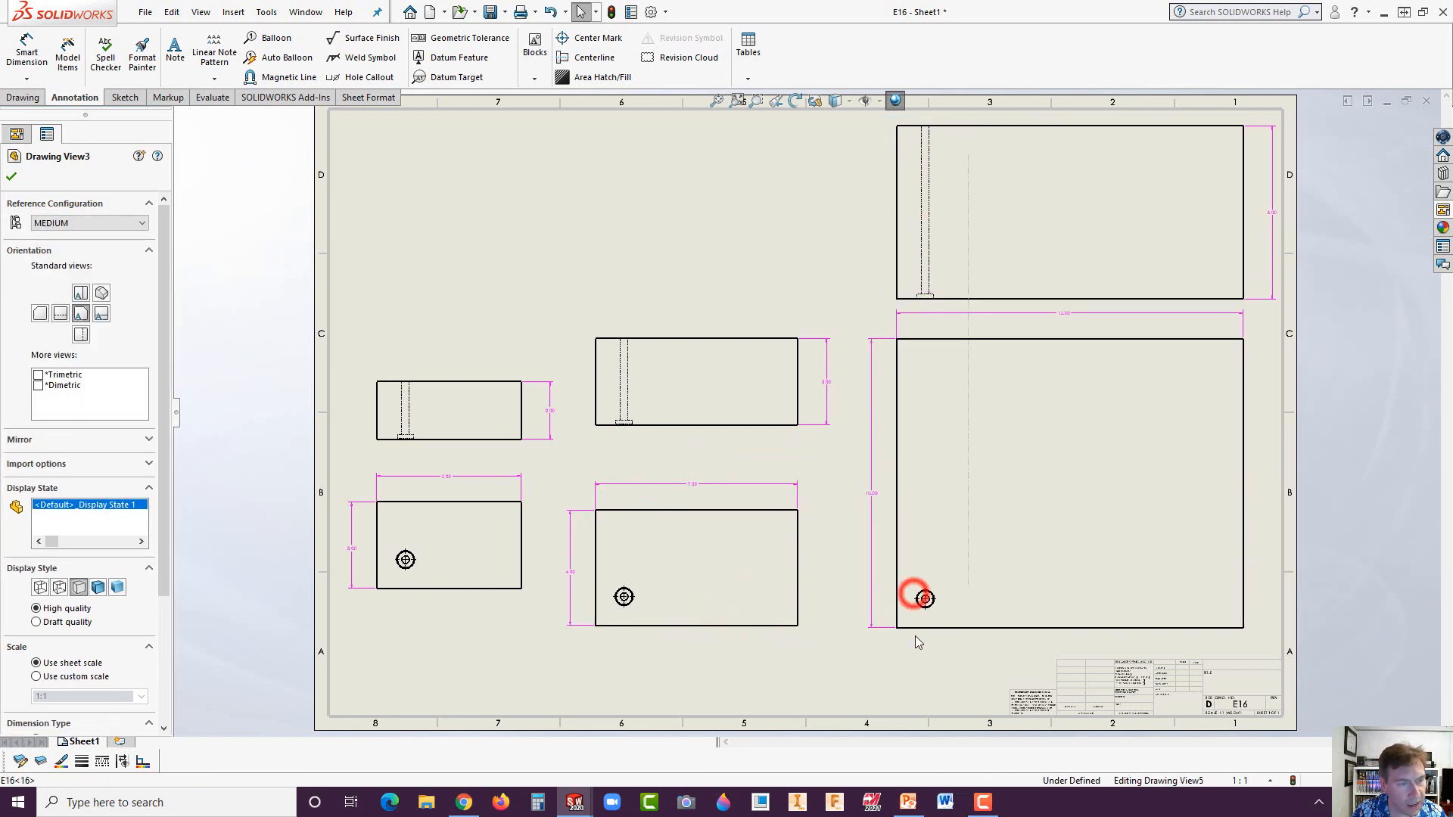
left_click_drag(479, 605, 482, 635)
left_click(516, 653)
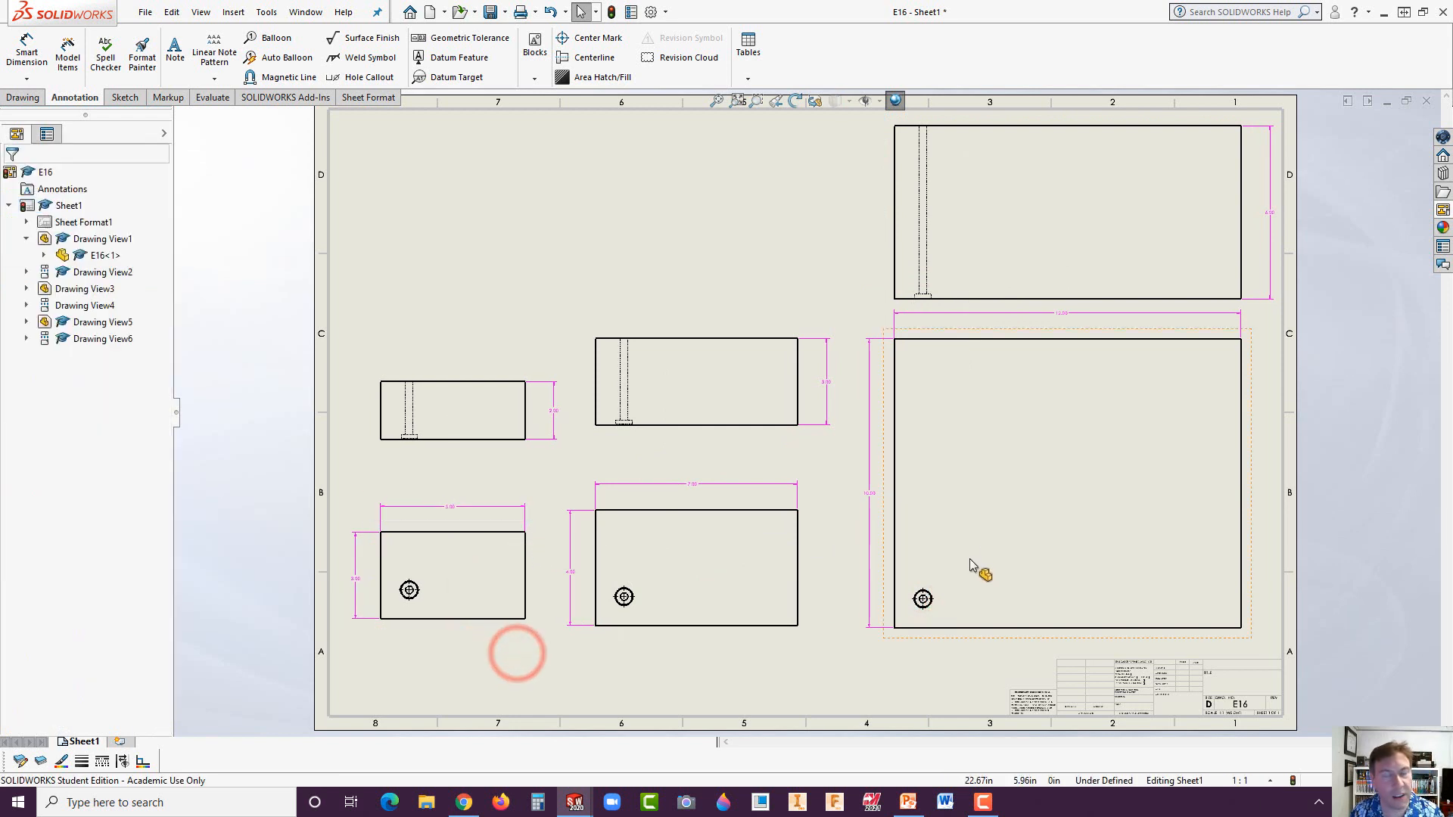
- Align the SMALL front view horizontally by origin with the MEDIUM front view
left_click(473, 627)
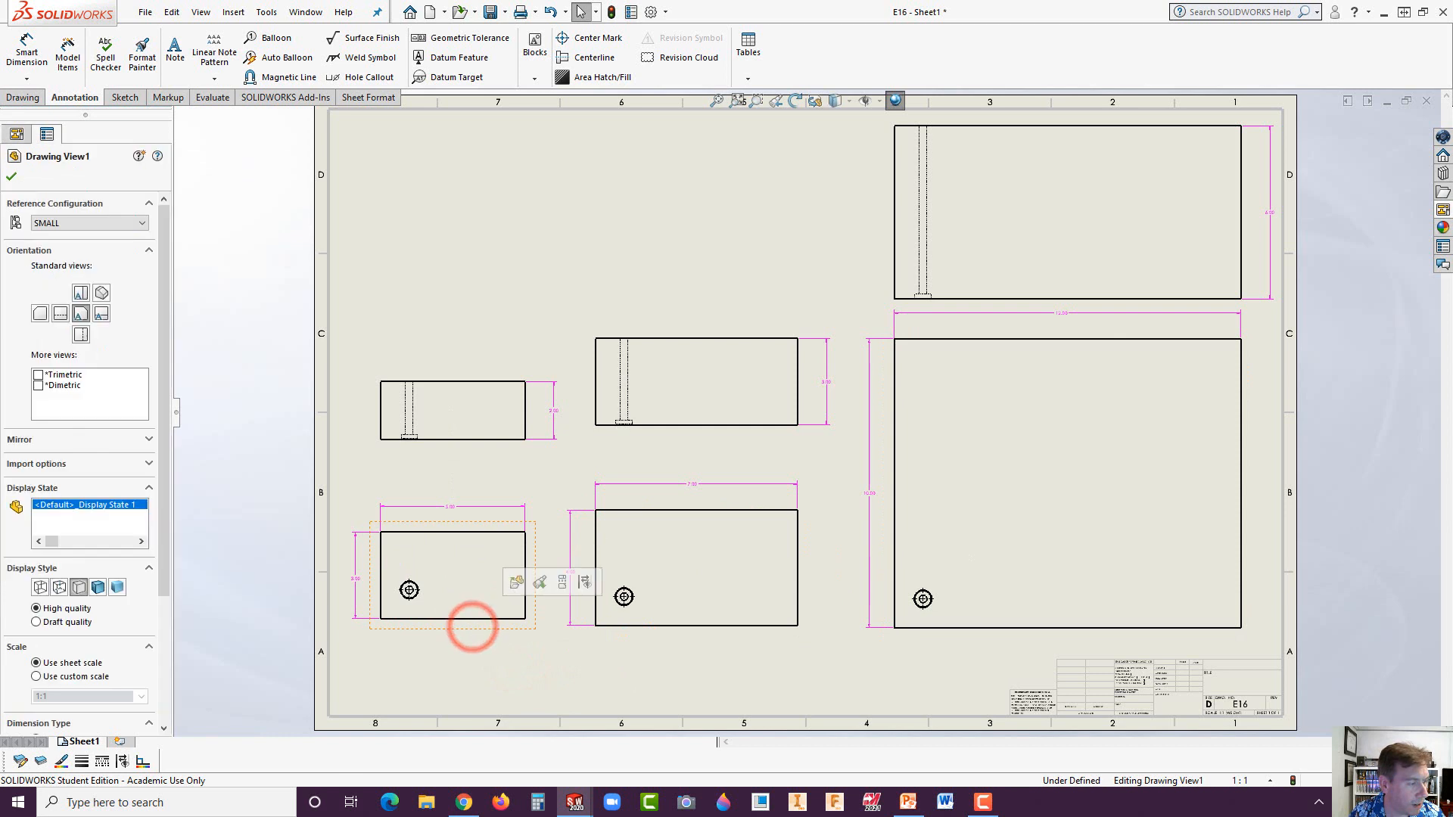
right_click(472, 631)
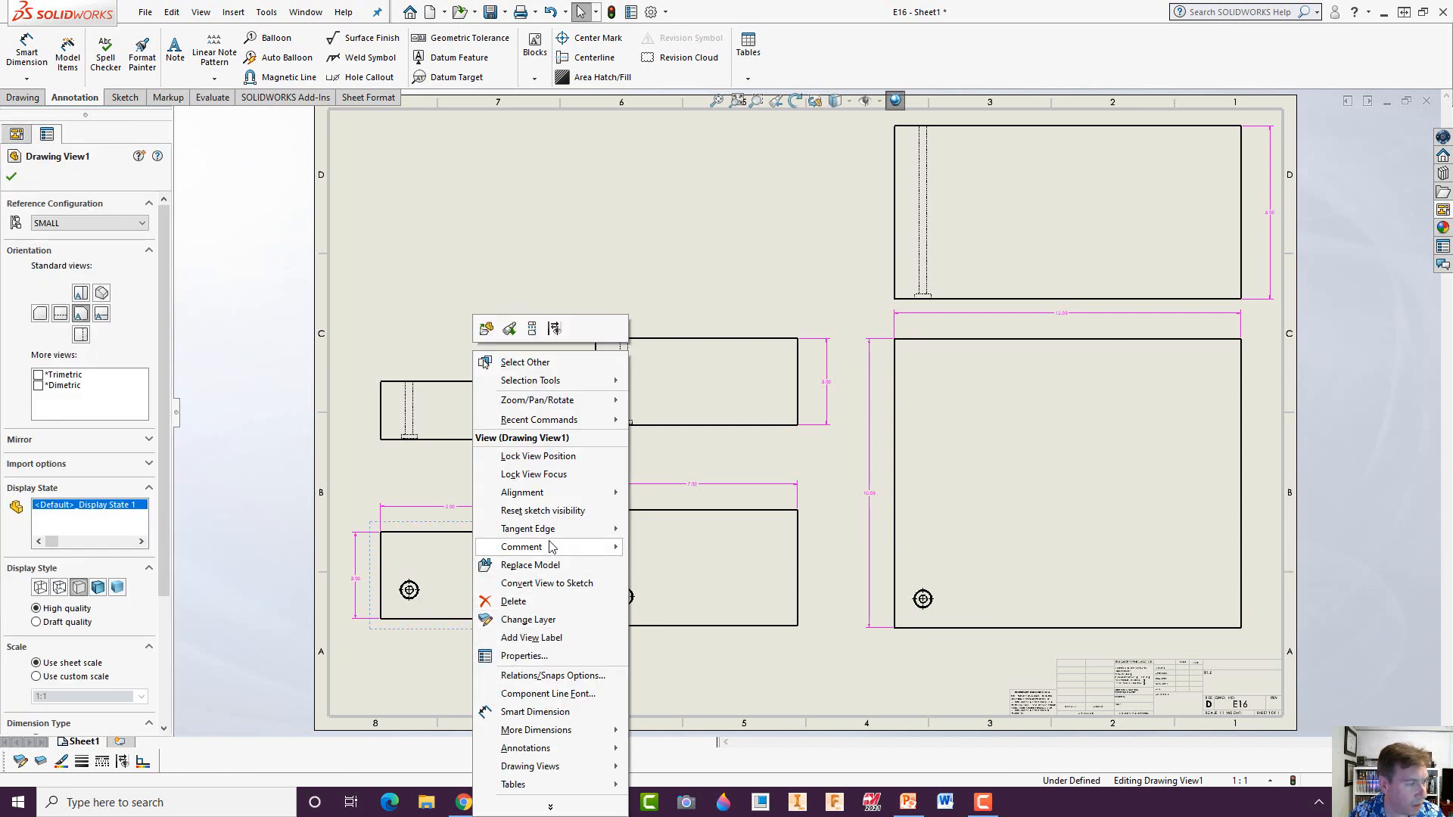
mouse_move(604, 500)
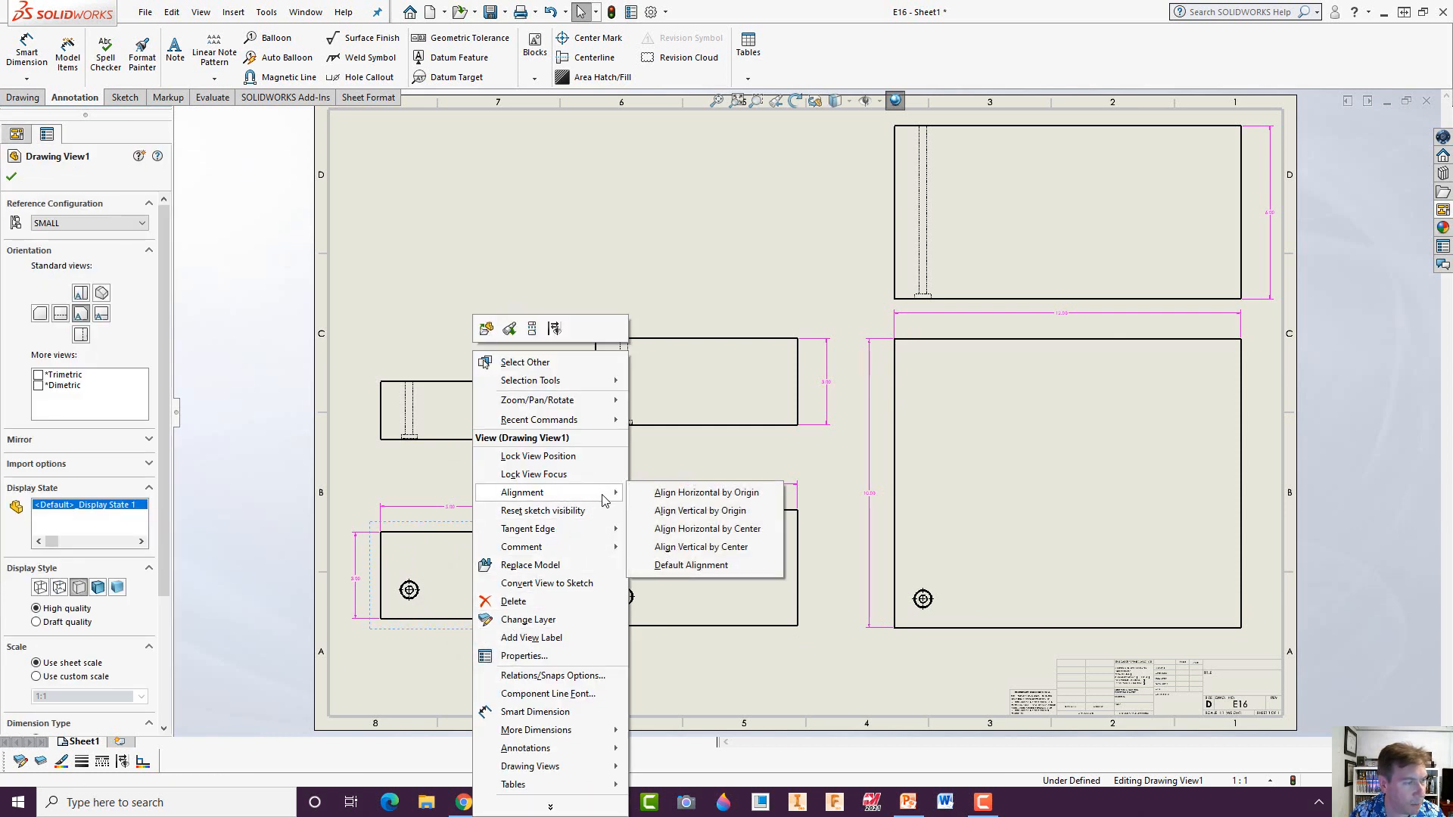
left_click(664, 493)
left_click(691, 590)
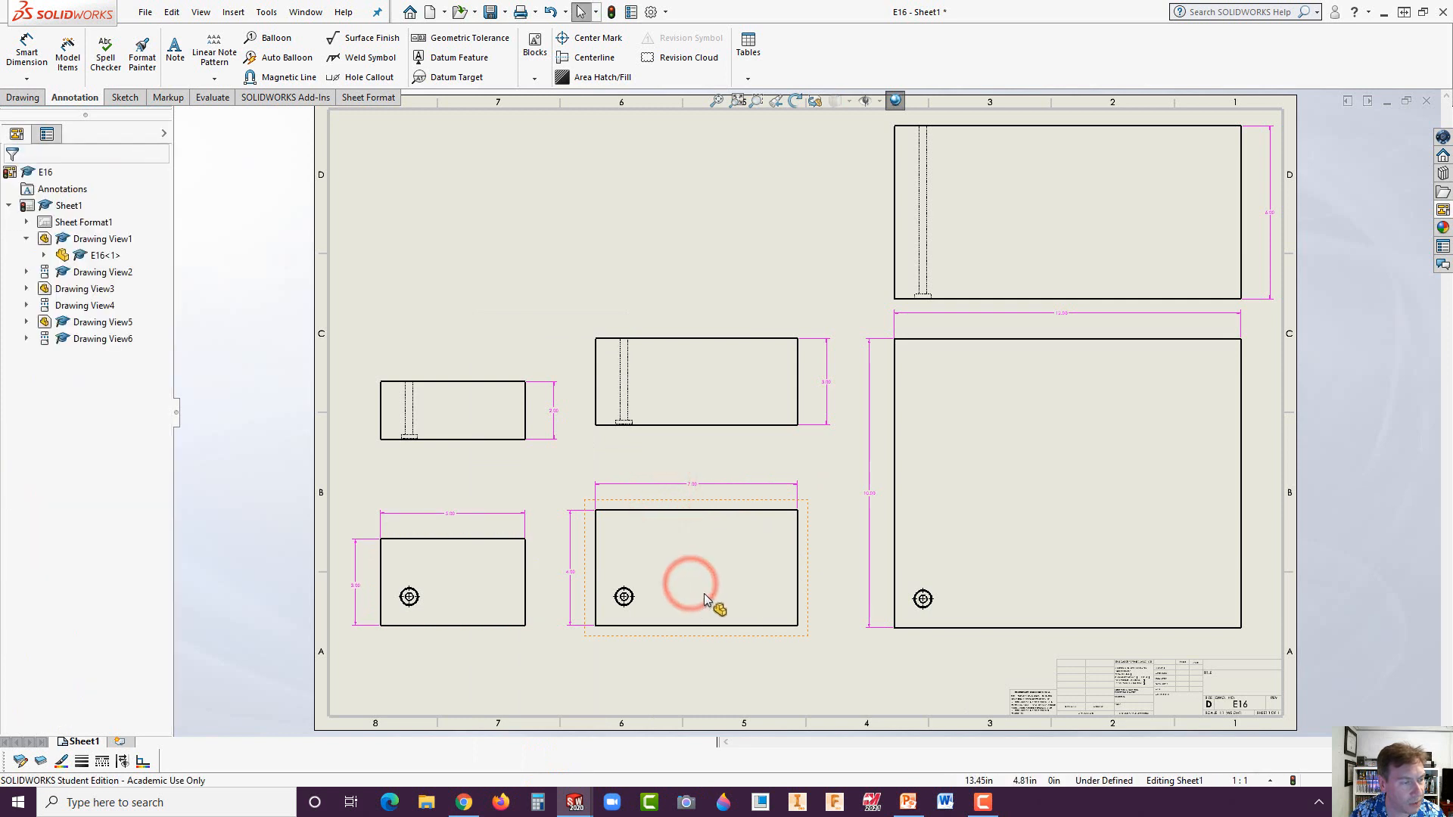
- Align the MEDIUM front view horizontally by origin with the LARGE front view
right_click(744, 592)
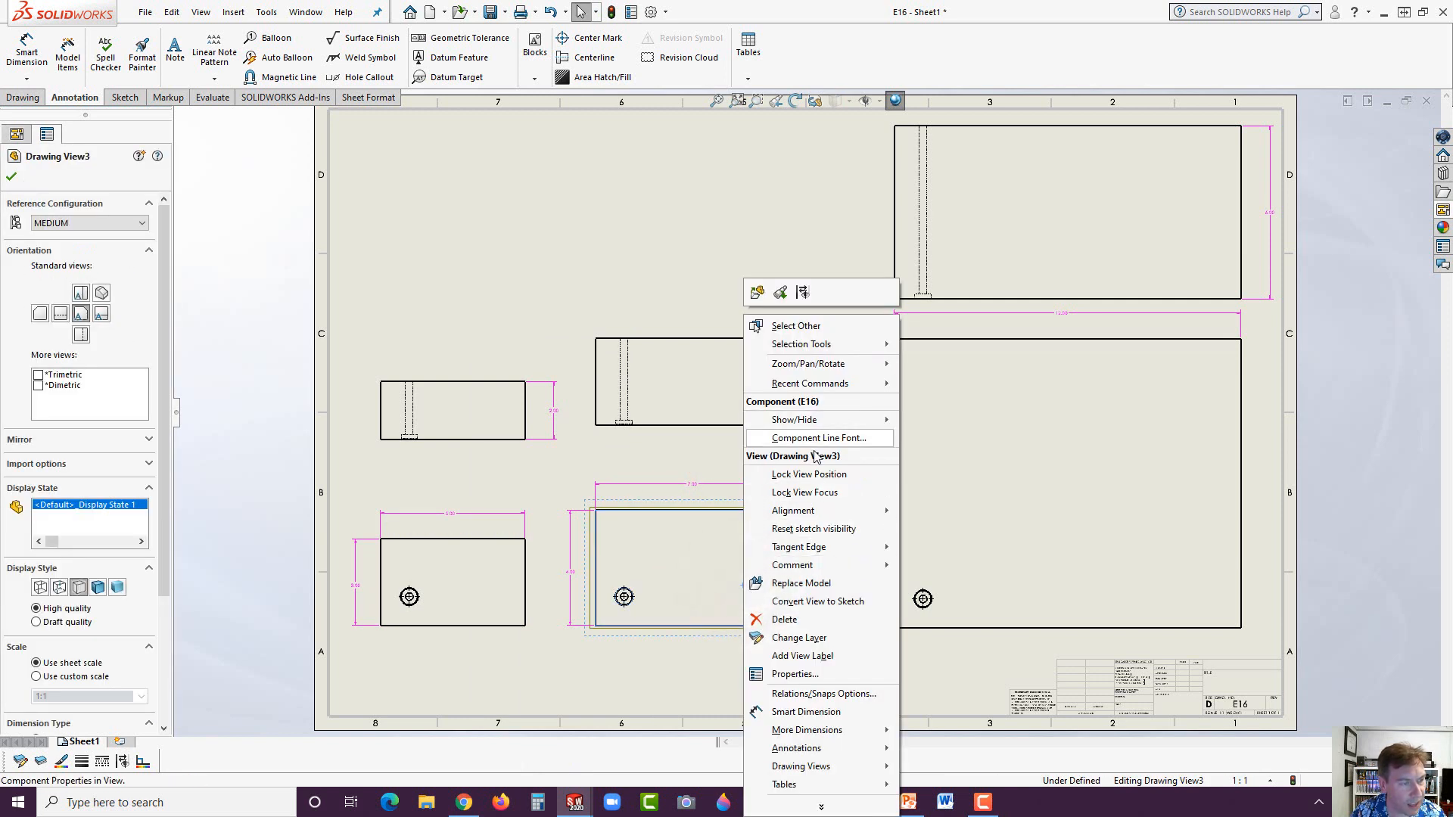
mouse_move(839, 515)
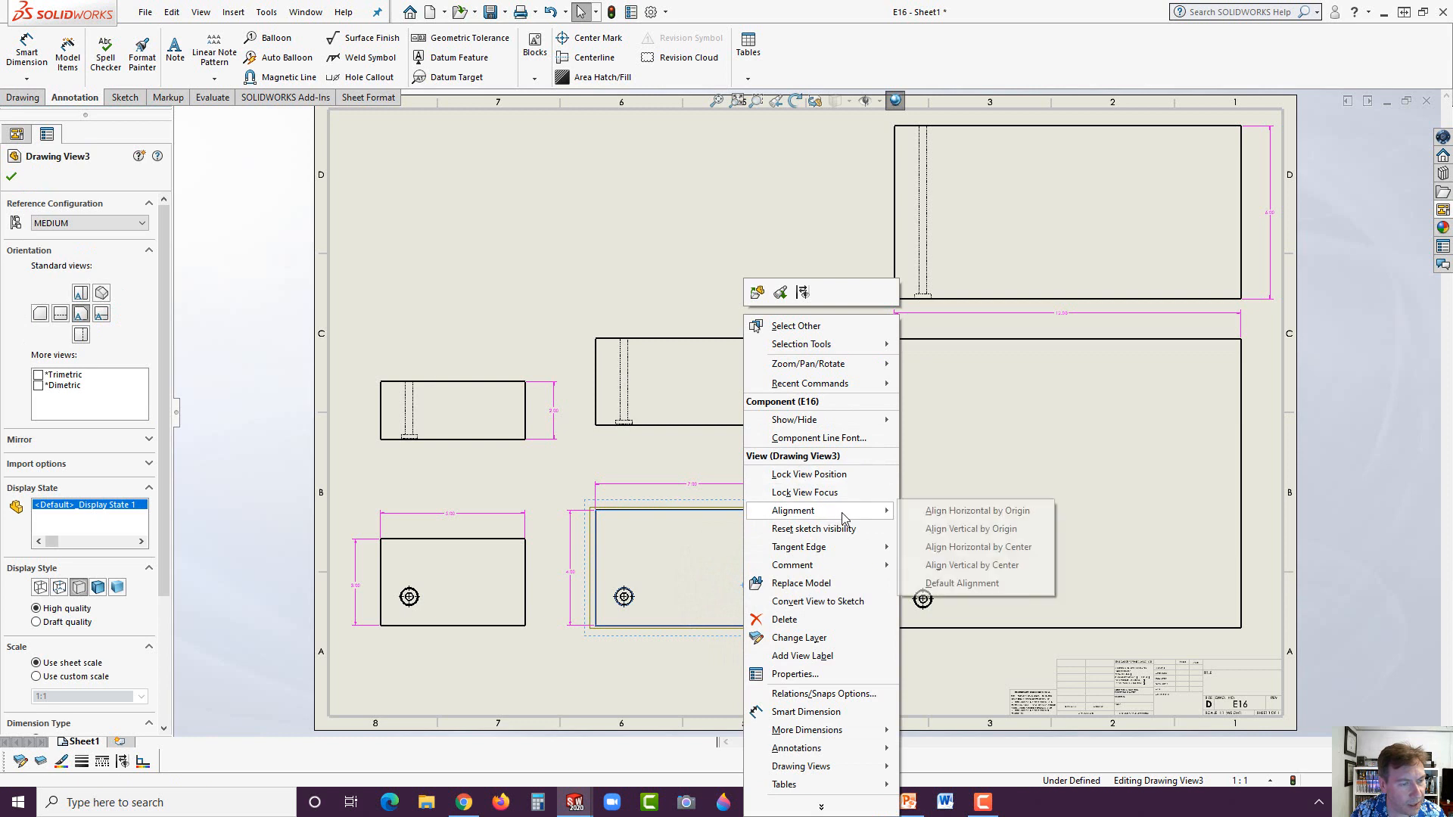
left_click(946, 511)
left_click(980, 578)
left_click(908, 659)
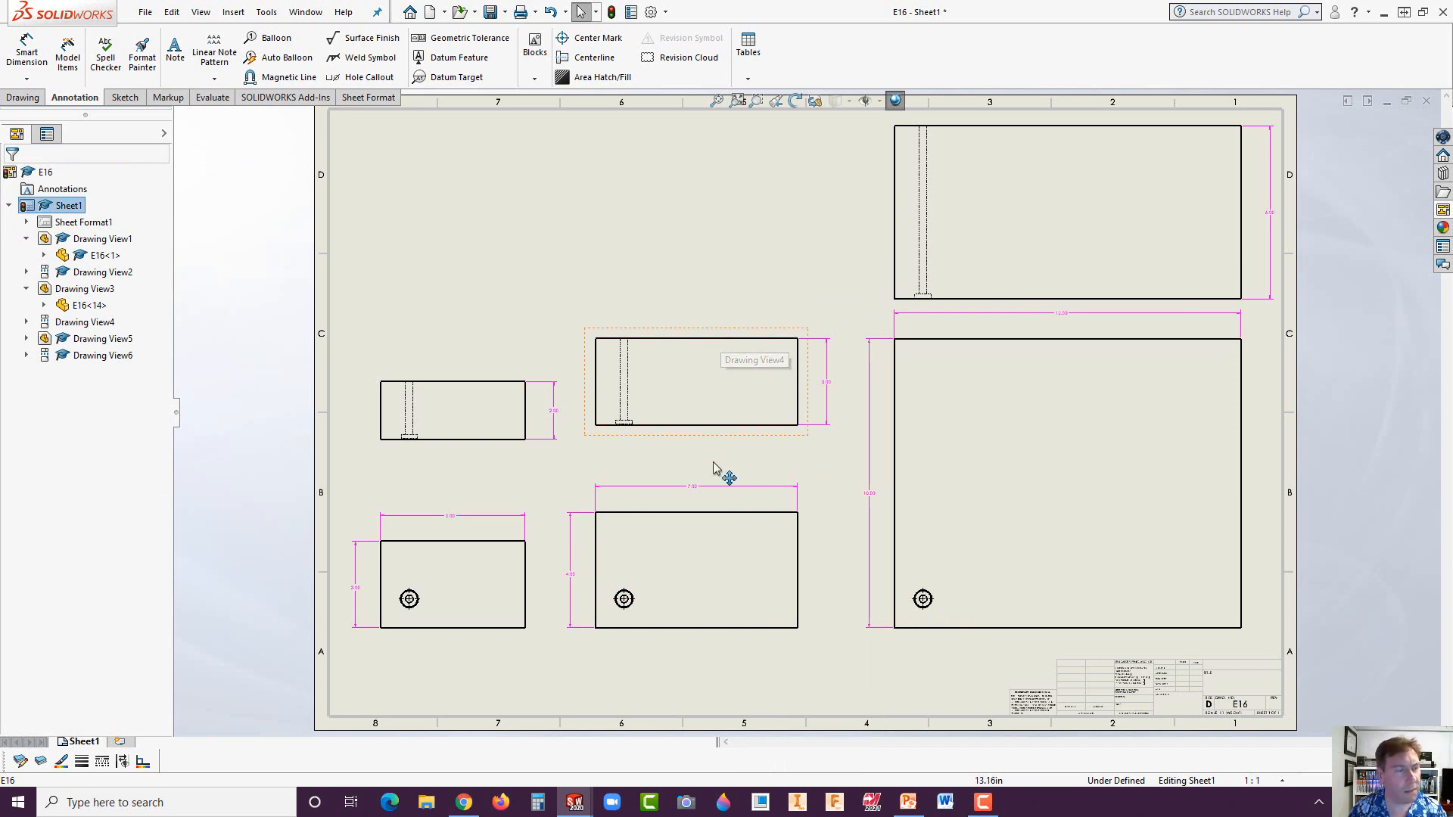
left_click(698, 508)
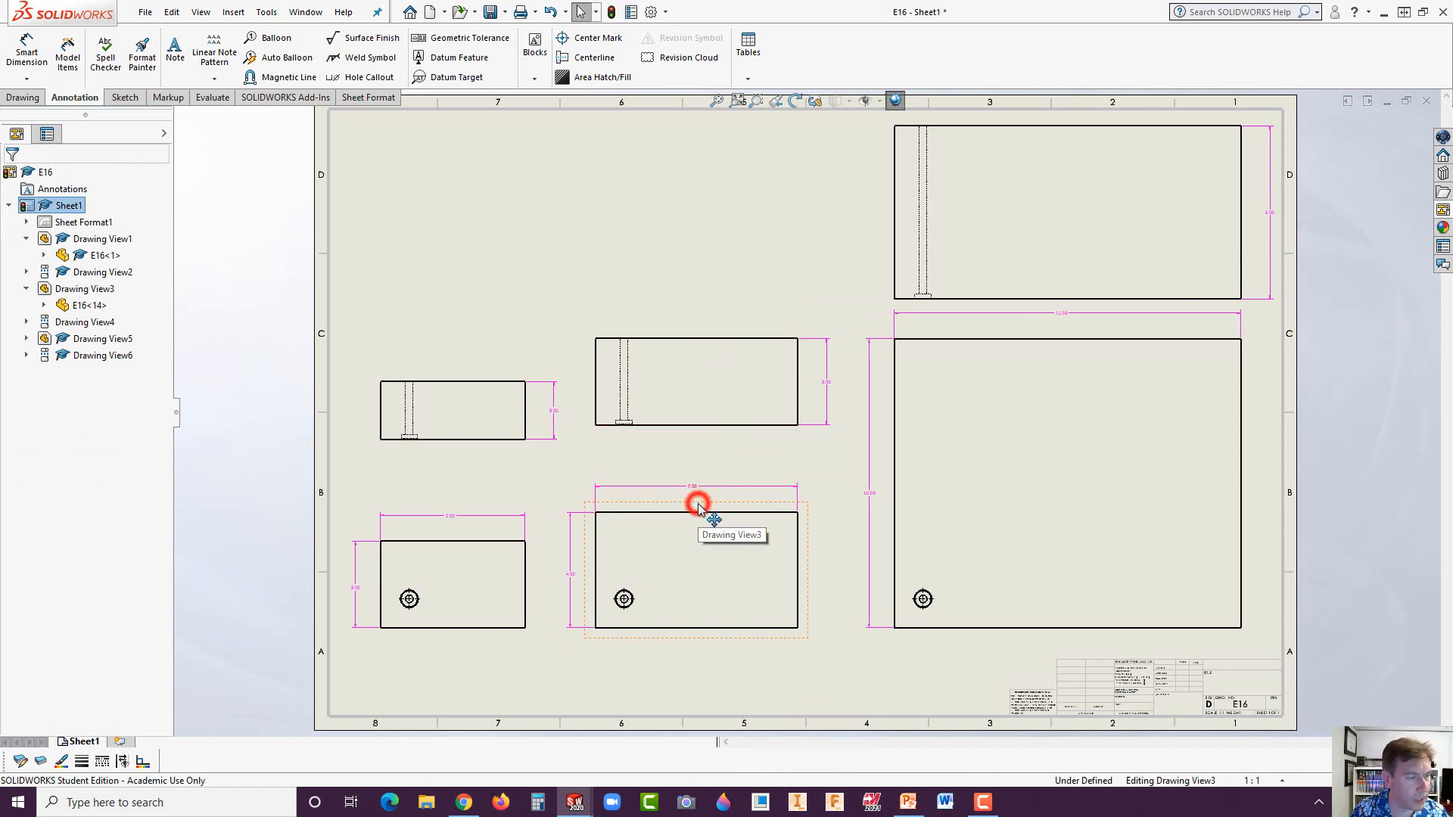
- Place a copy of the MEDIUM front view in the empty area above the MEDIUM top view
left_click(676, 225)
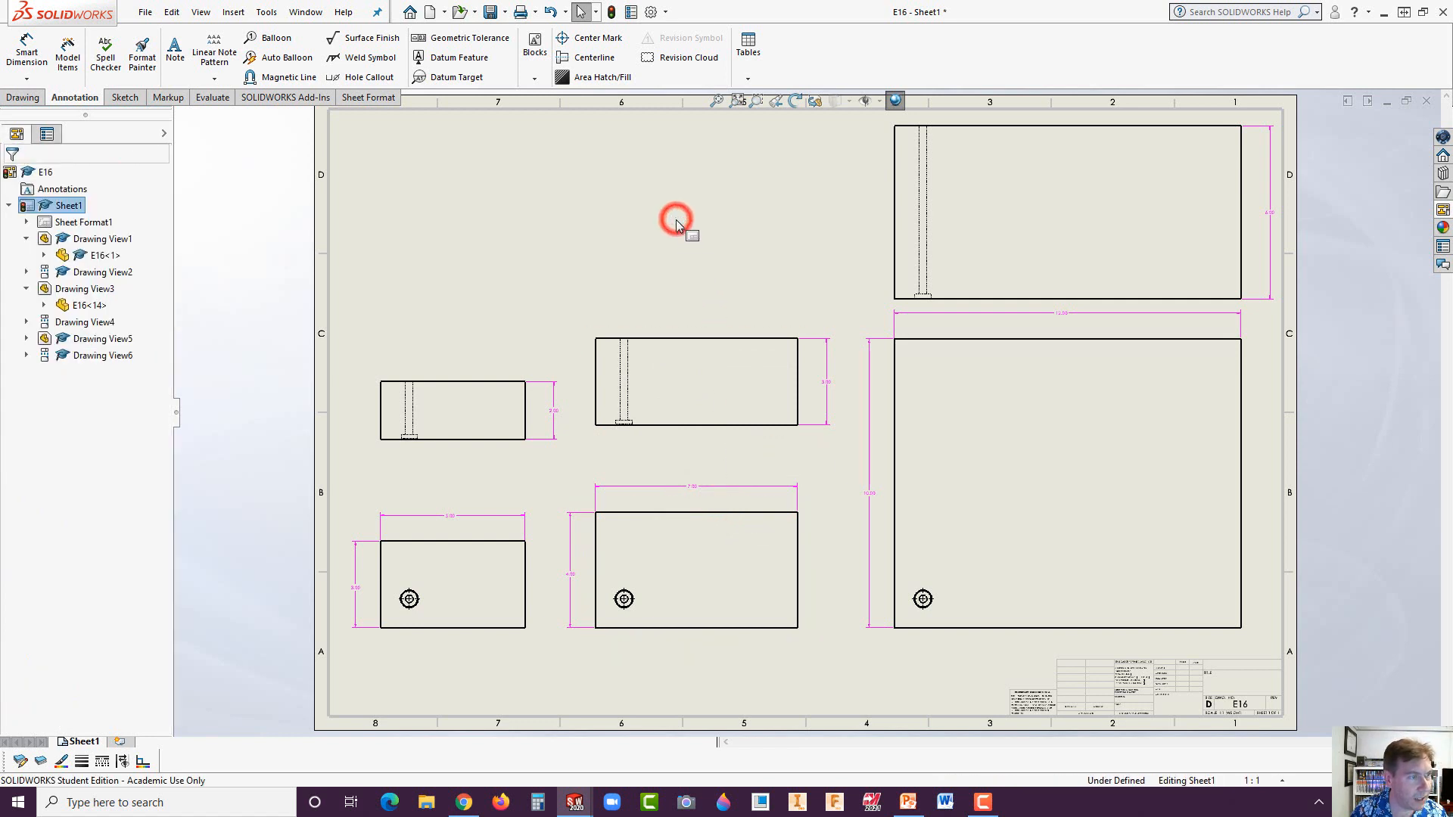
left_click(661, 504)
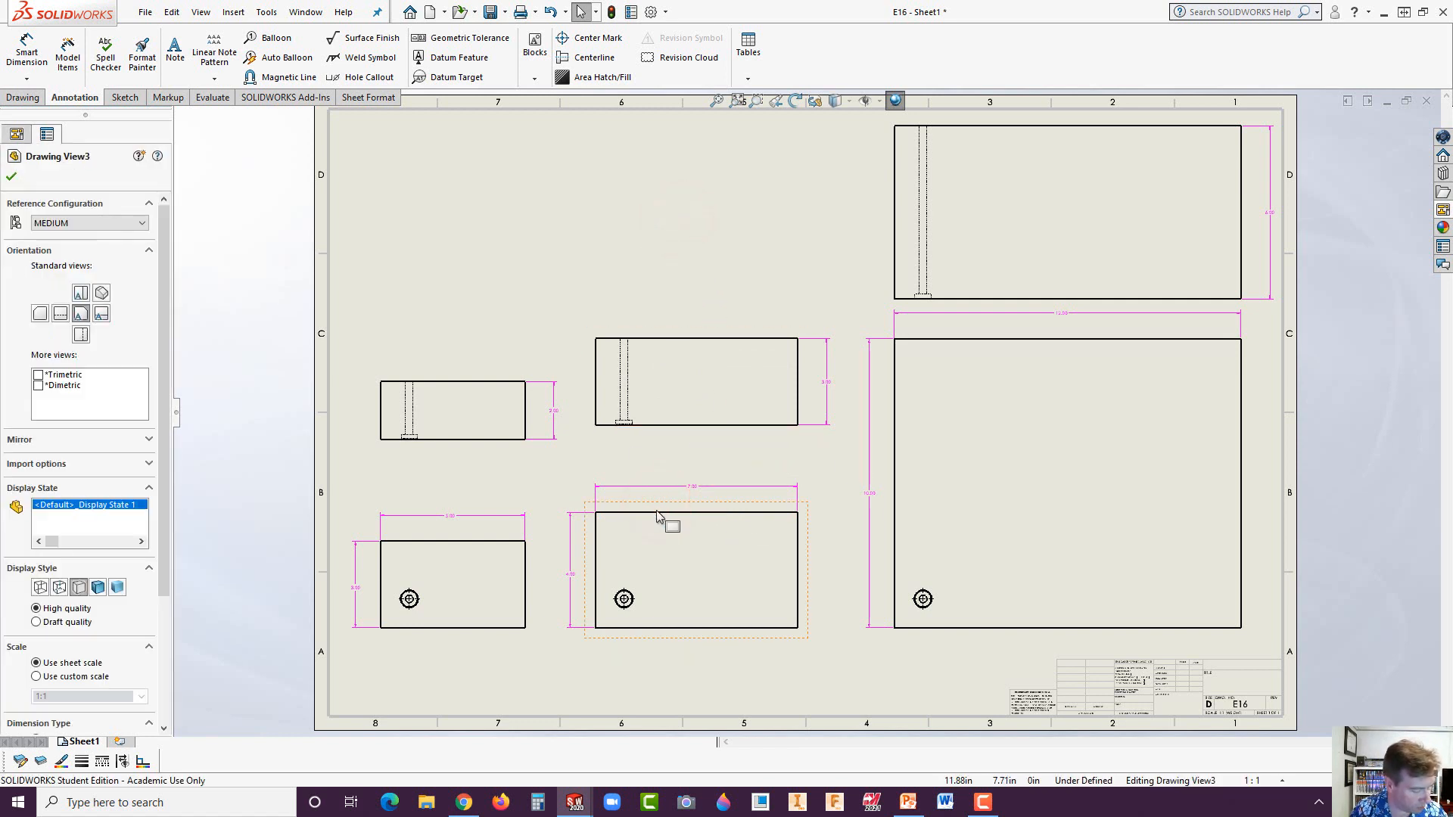
left_click(701, 213)
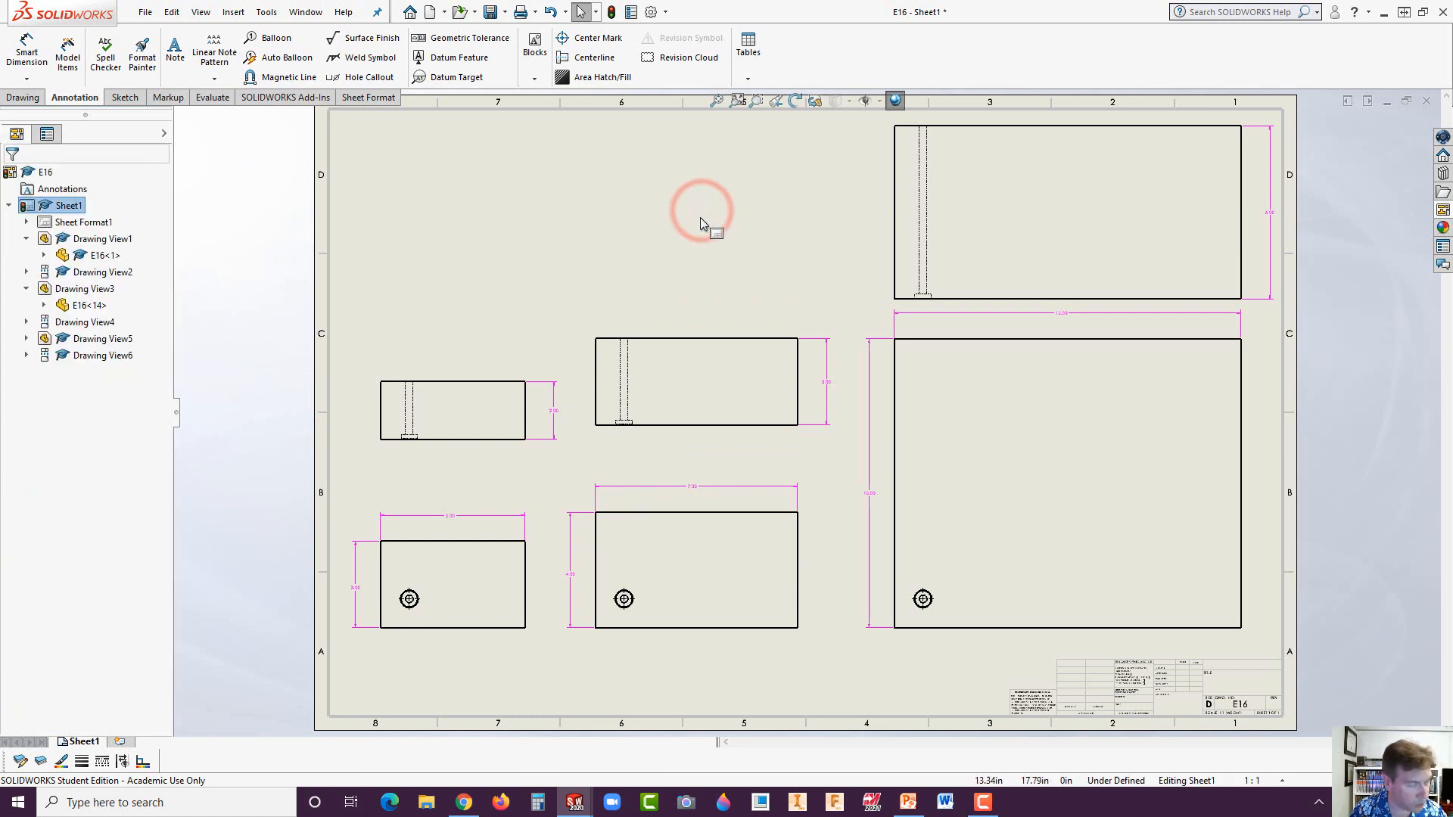
key("ctrl+v")
left_click_drag(698, 273, 669, 295)
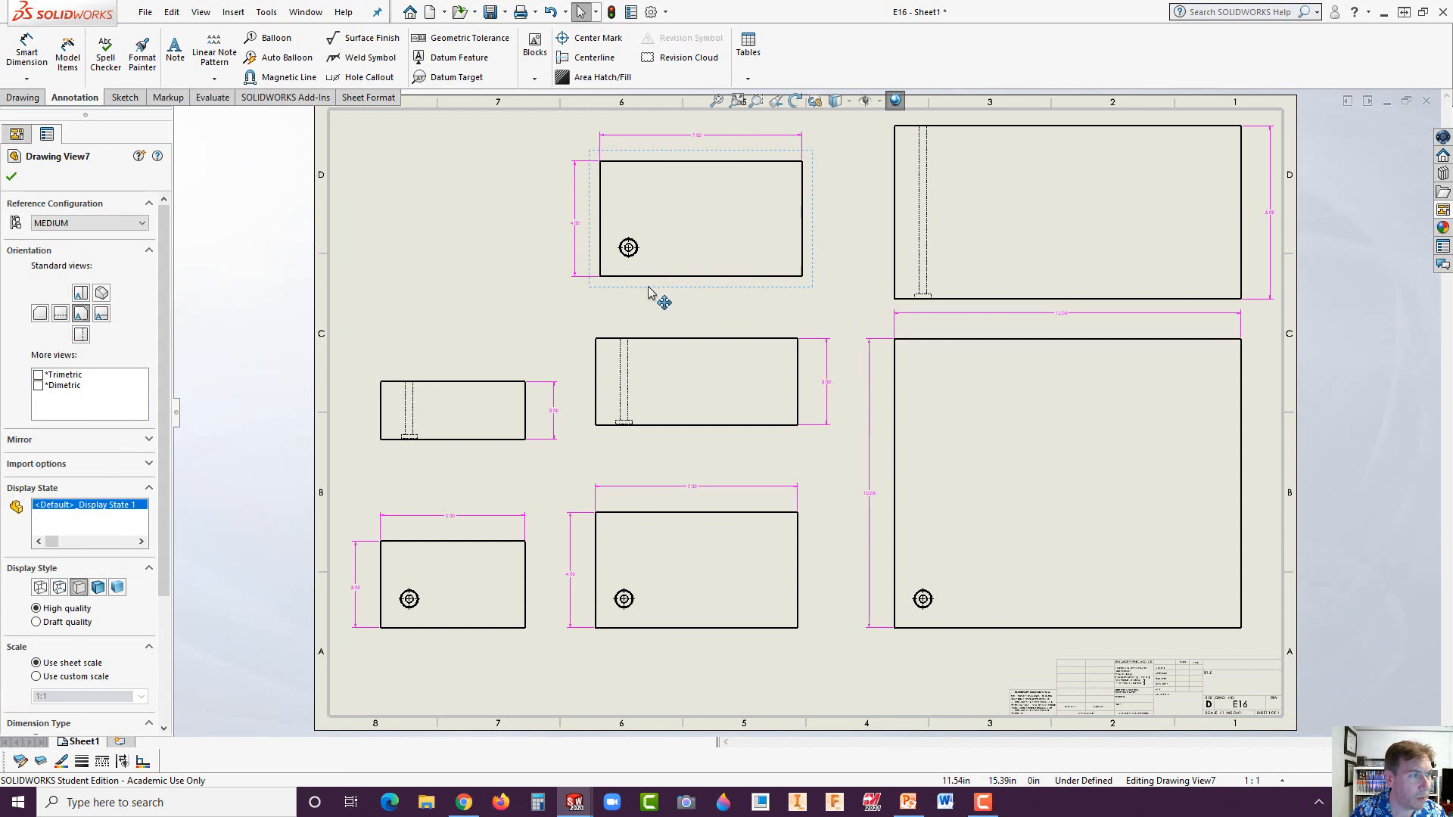
- Set the copied view's reference configuration to MEDIUM_NO_HOLE and hide its leftover center mark
left_click(88, 223)
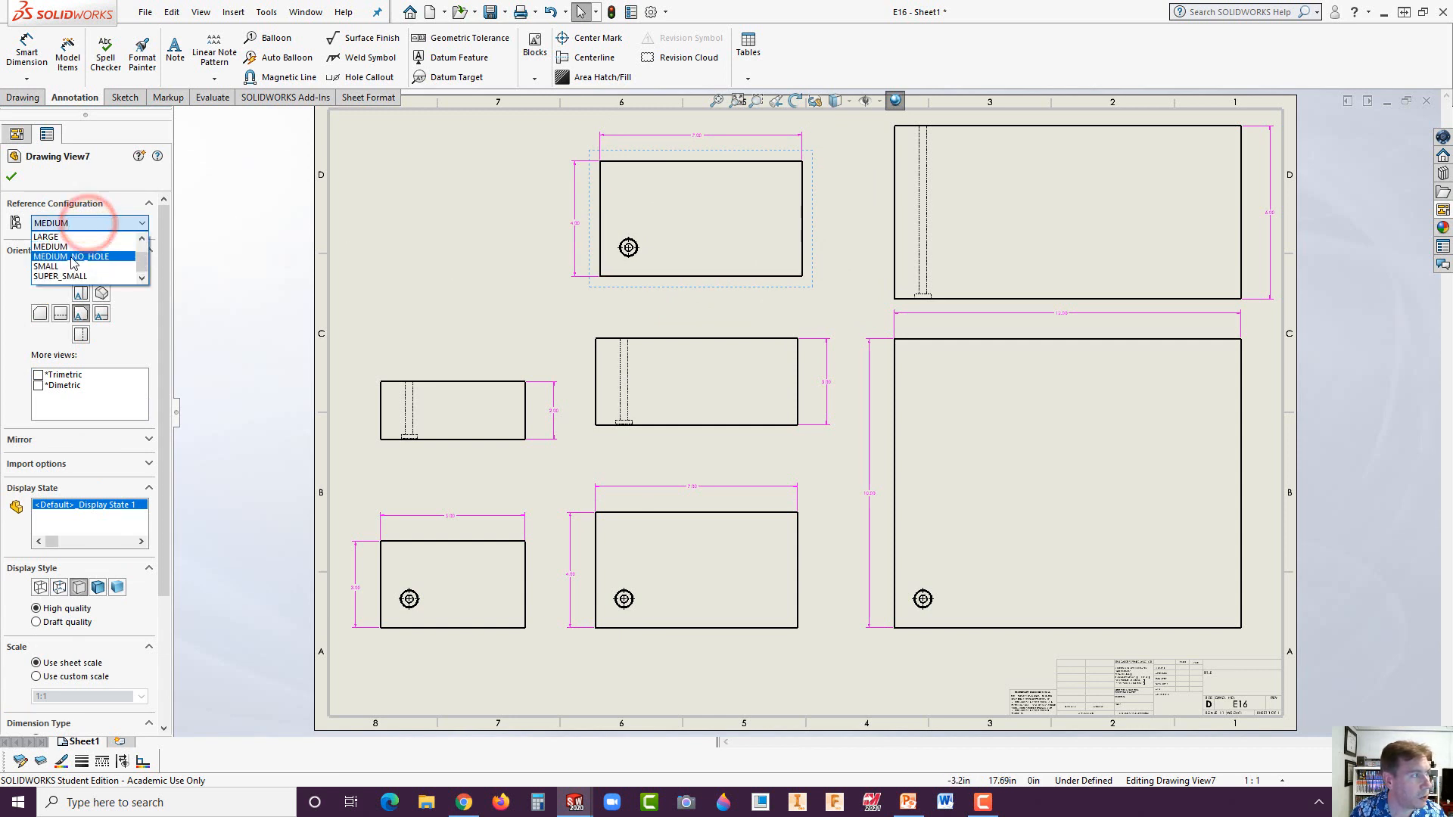
left_click(73, 258)
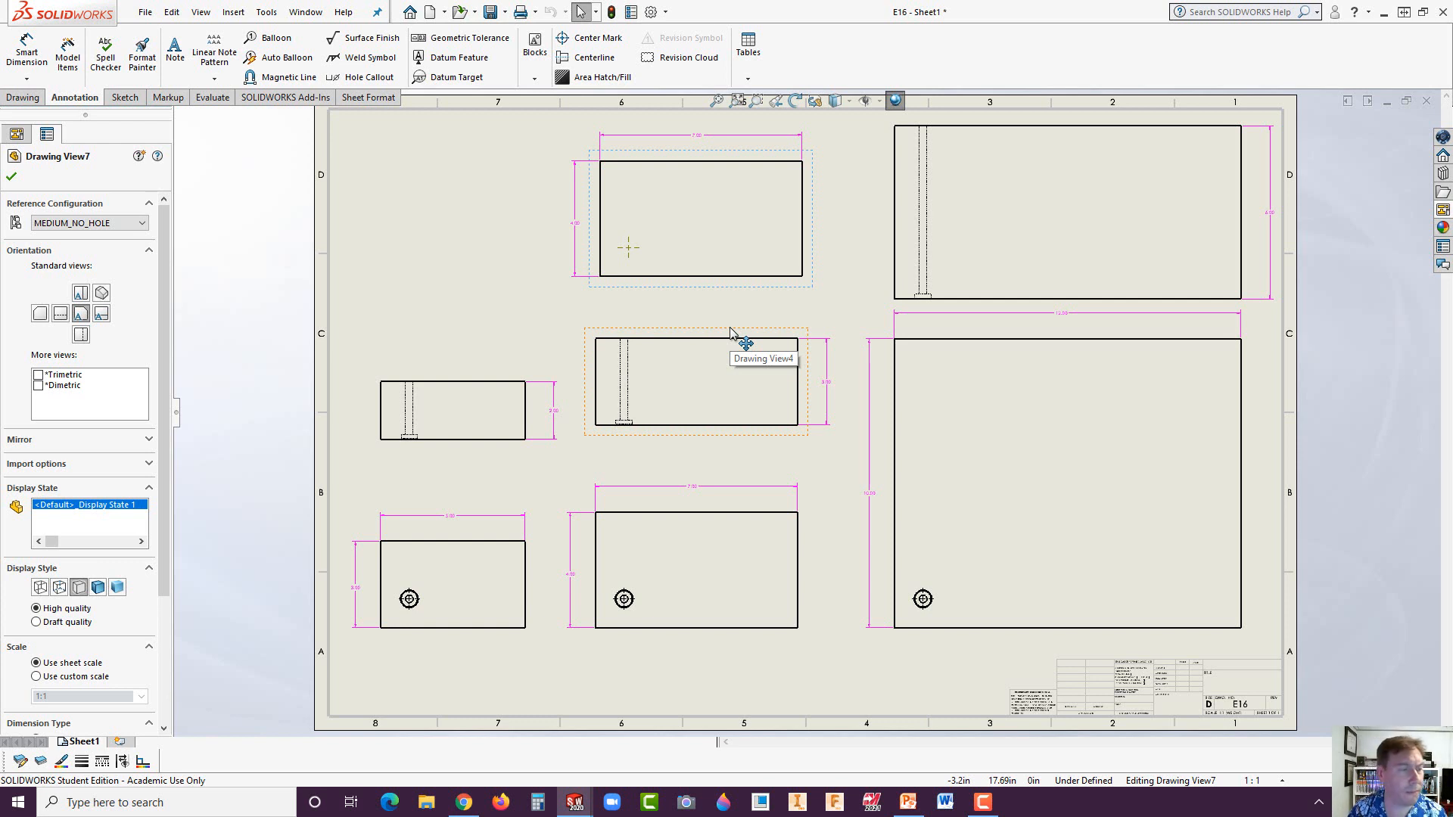
right_click(638, 252)
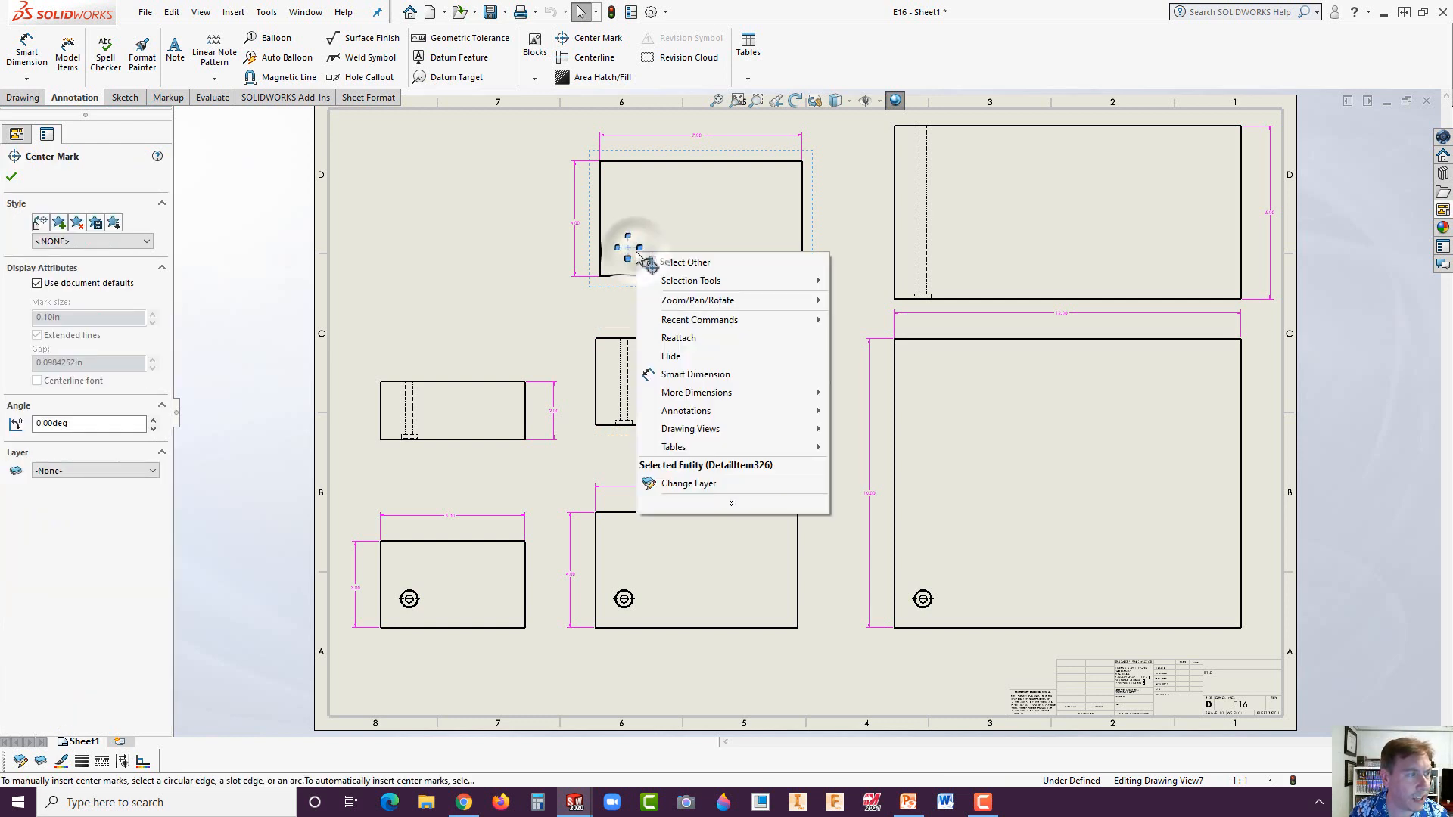
left_click(674, 355)
left_click(638, 291)
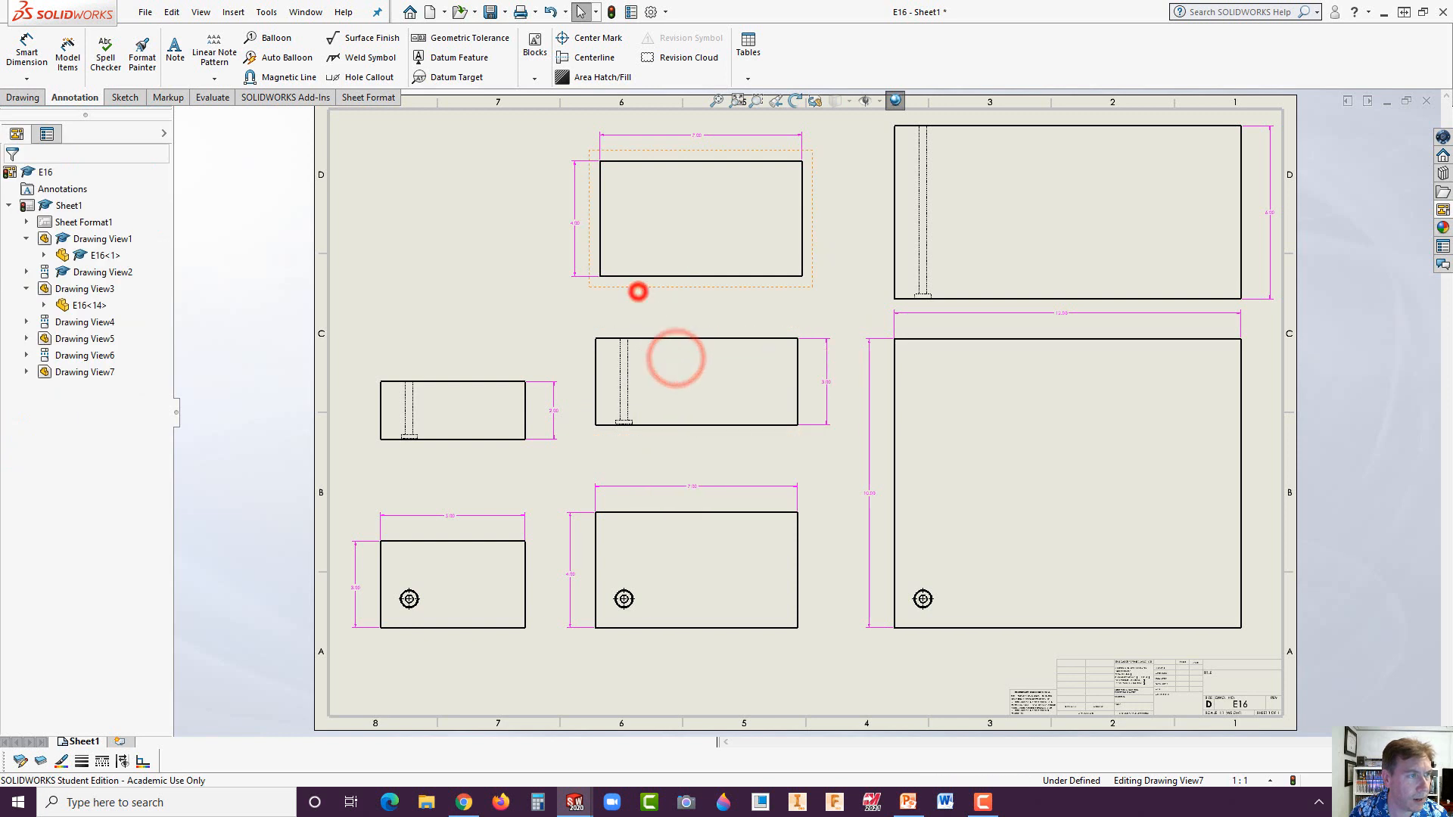
left_click(751, 297)
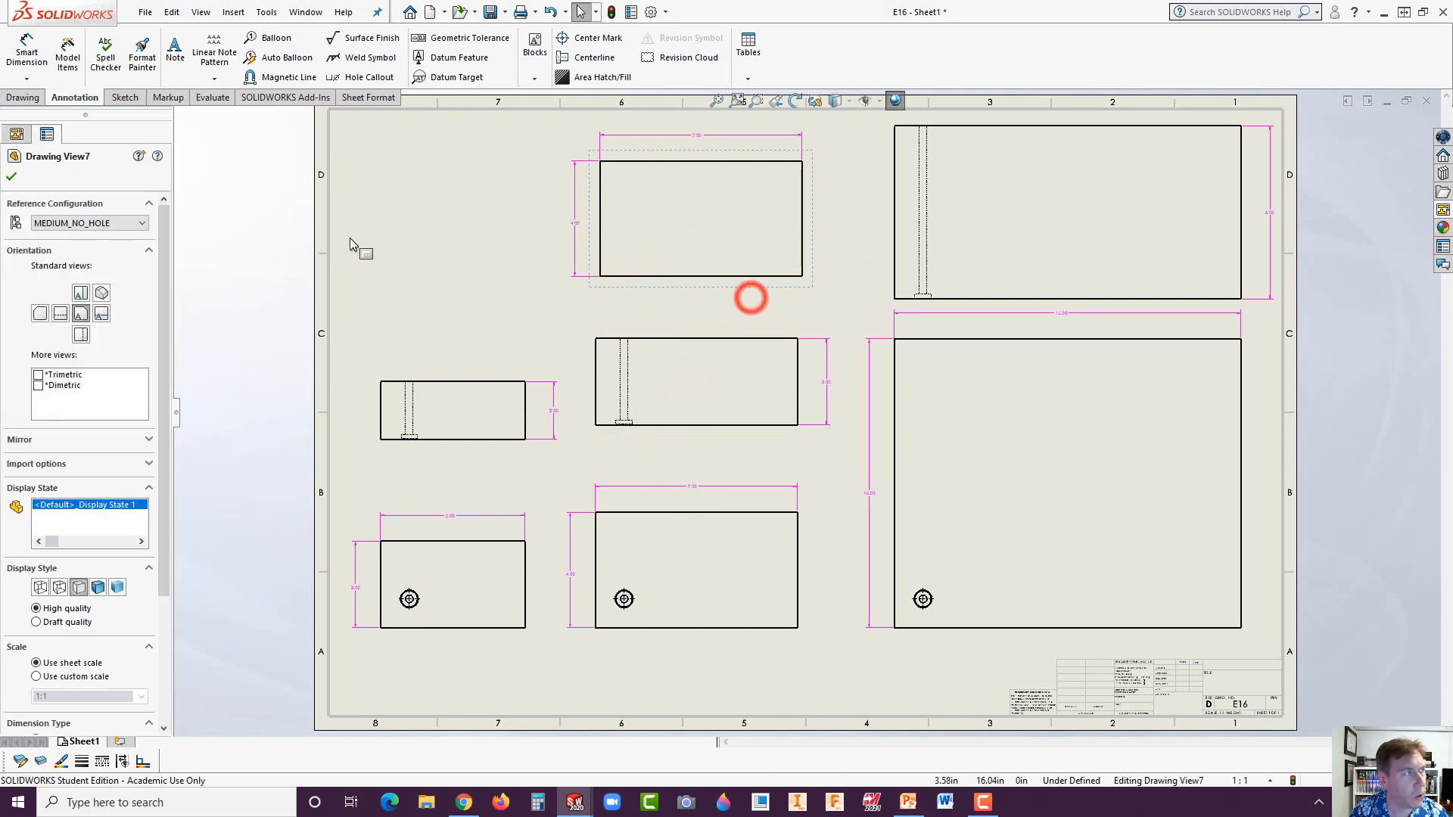
- Label the first two front views with the notes SMALL and MEDIUM, each placed just below its view
left_click(175, 52)
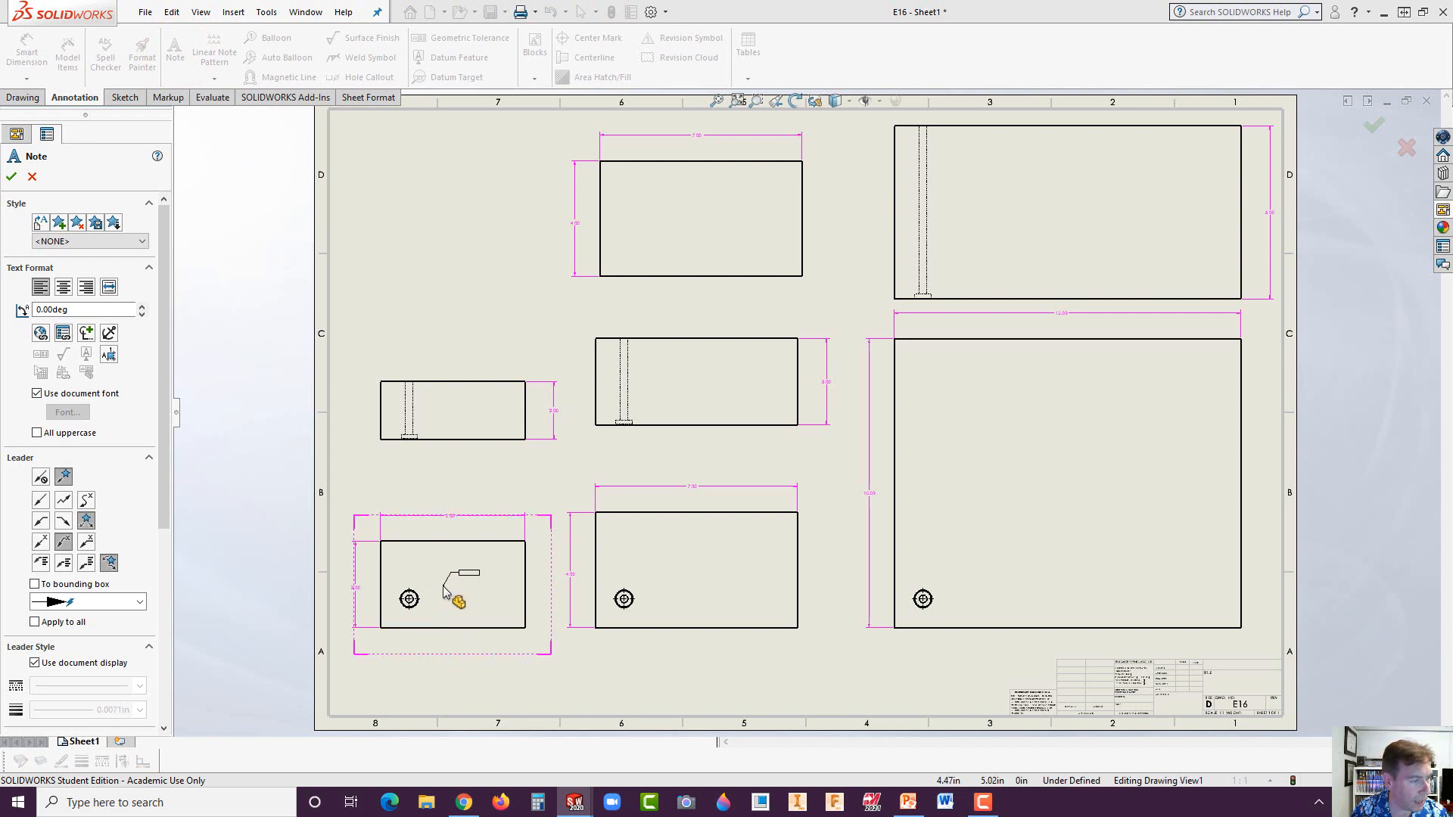
left_click(438, 644)
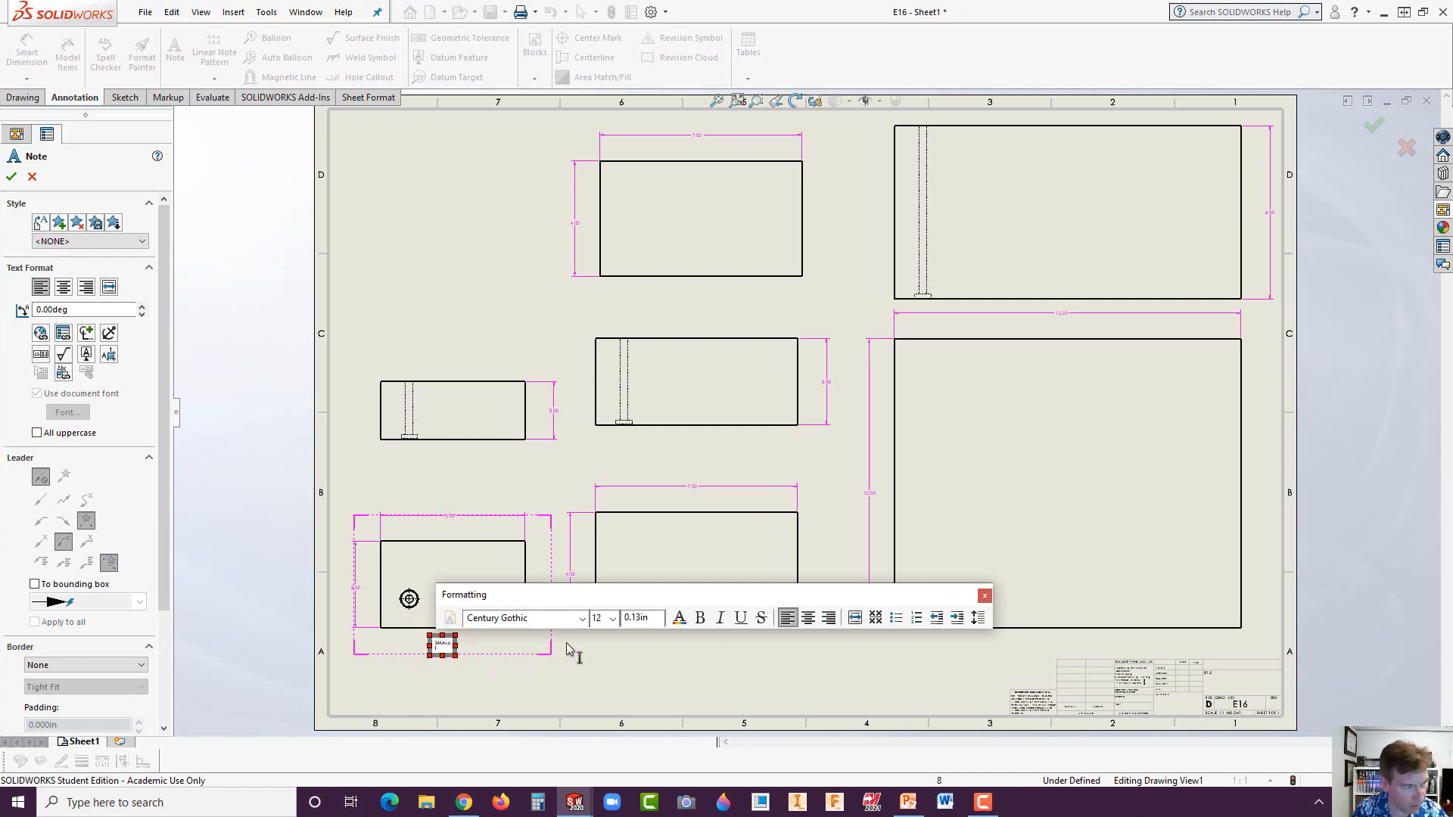
left_click(670, 662)
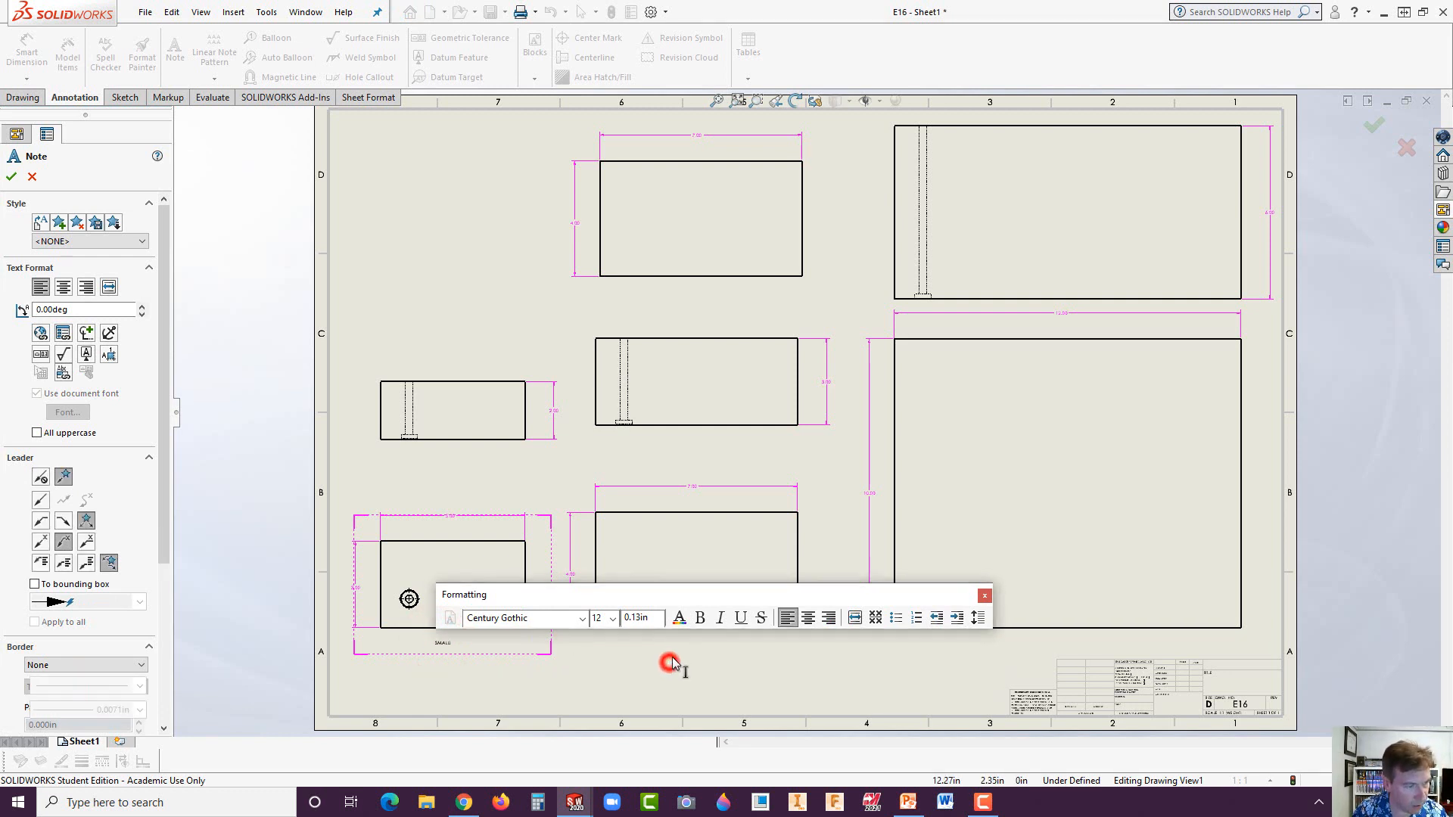
double_click(674, 648)
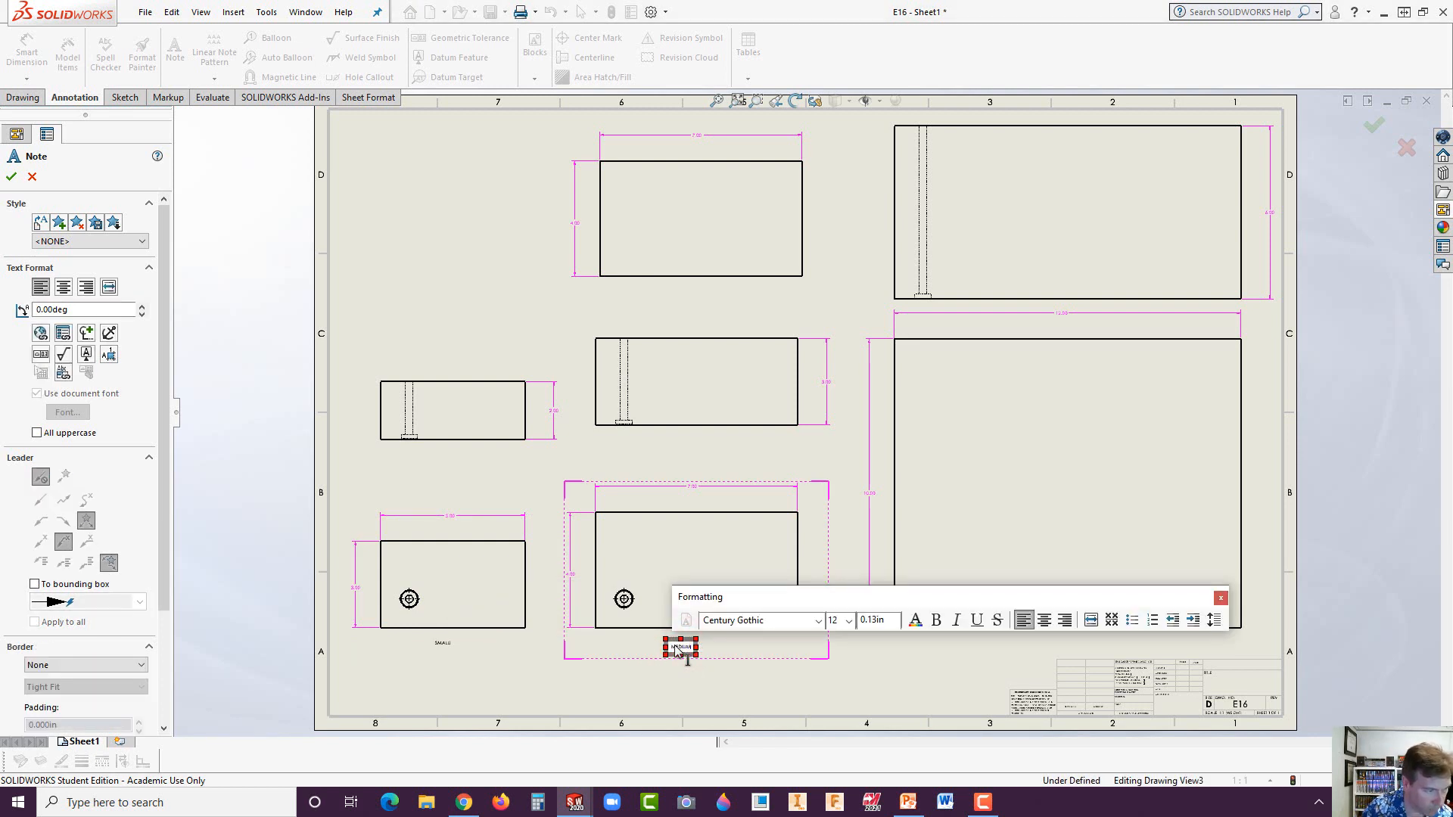
left_click(680, 283)
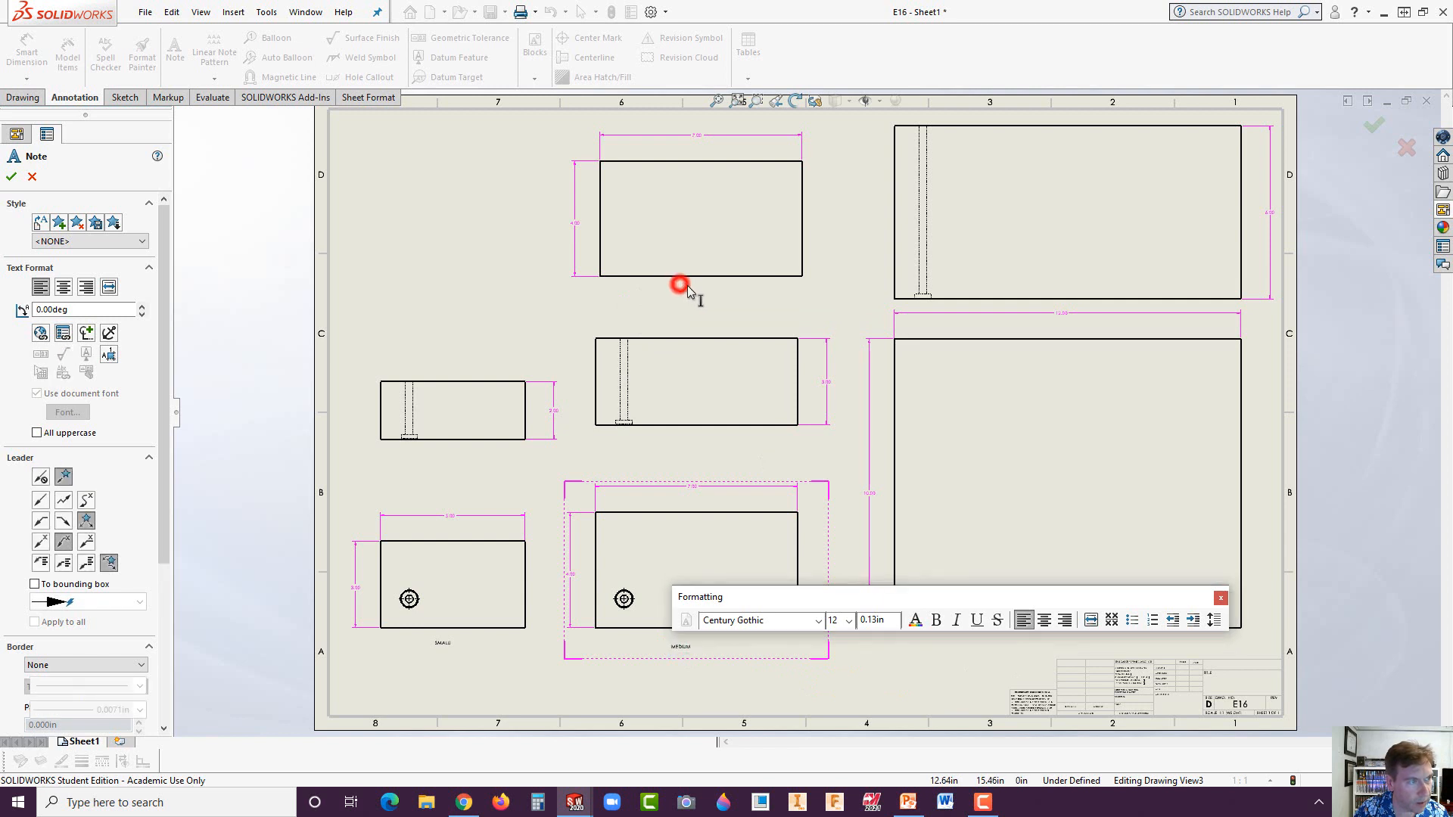
- Add the note MEDIUM NO HOLE just below the copied view without a hole
double_click(680, 287)
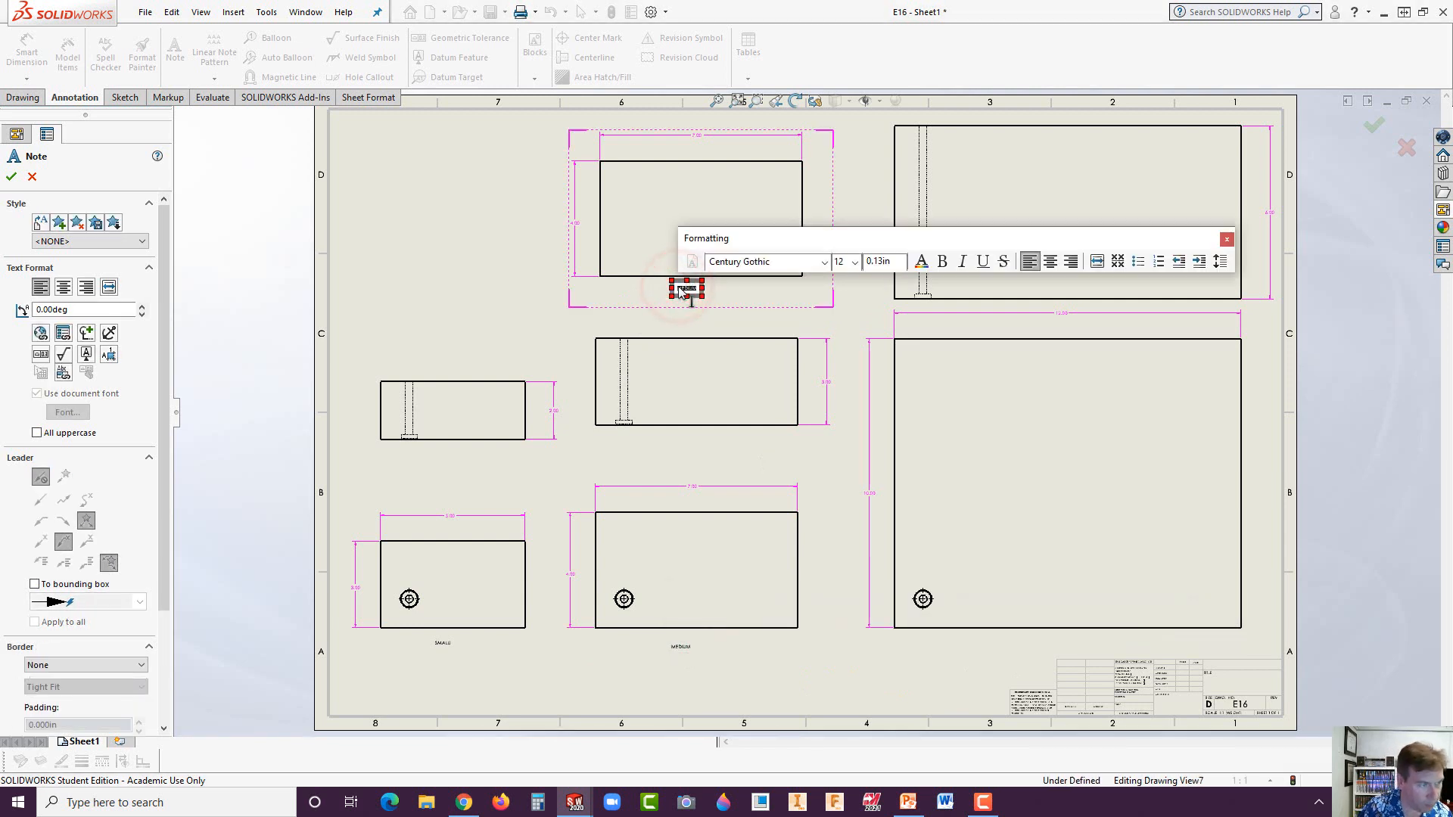
left_click(694, 292)
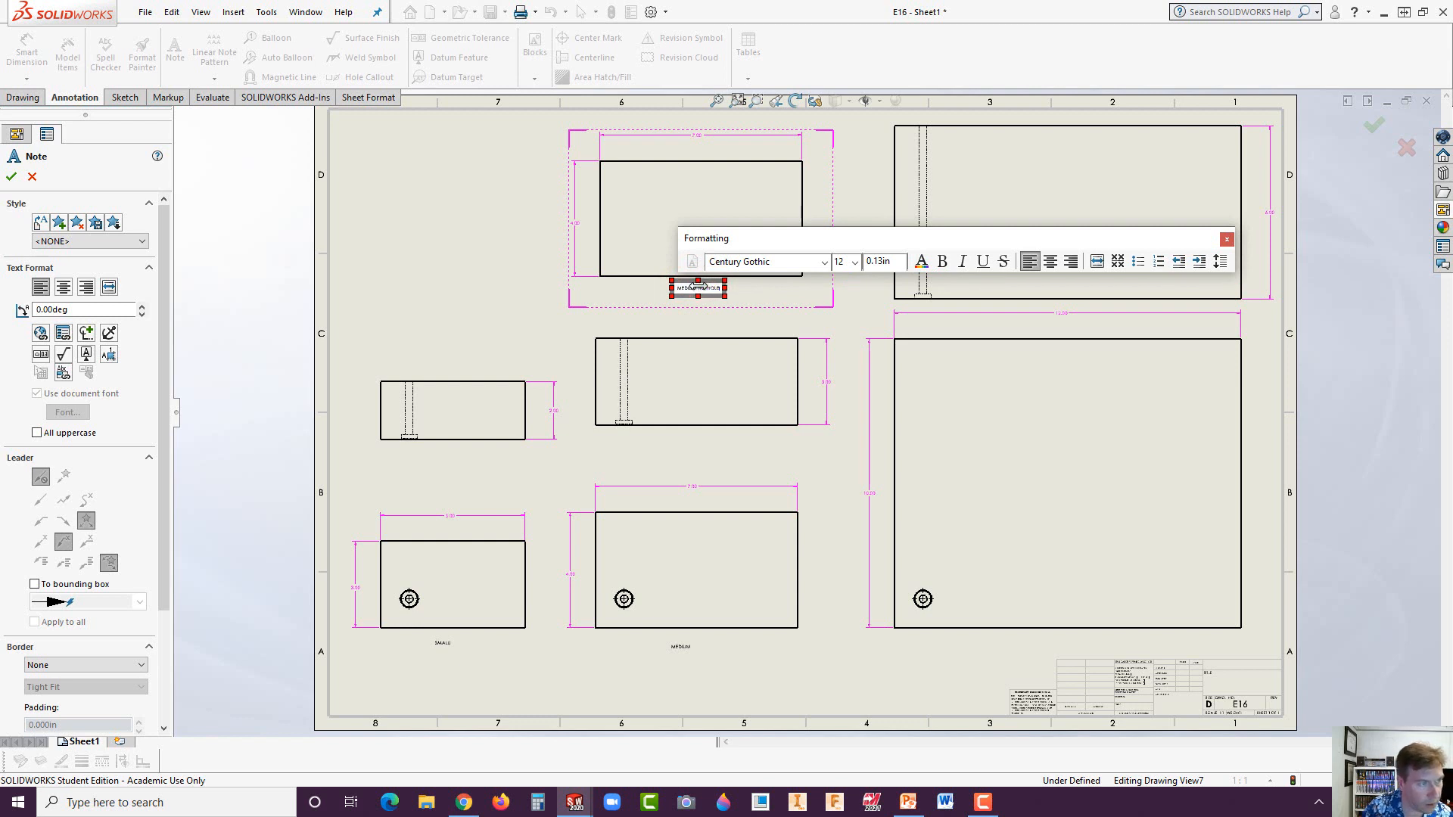
left_click(1037, 642)
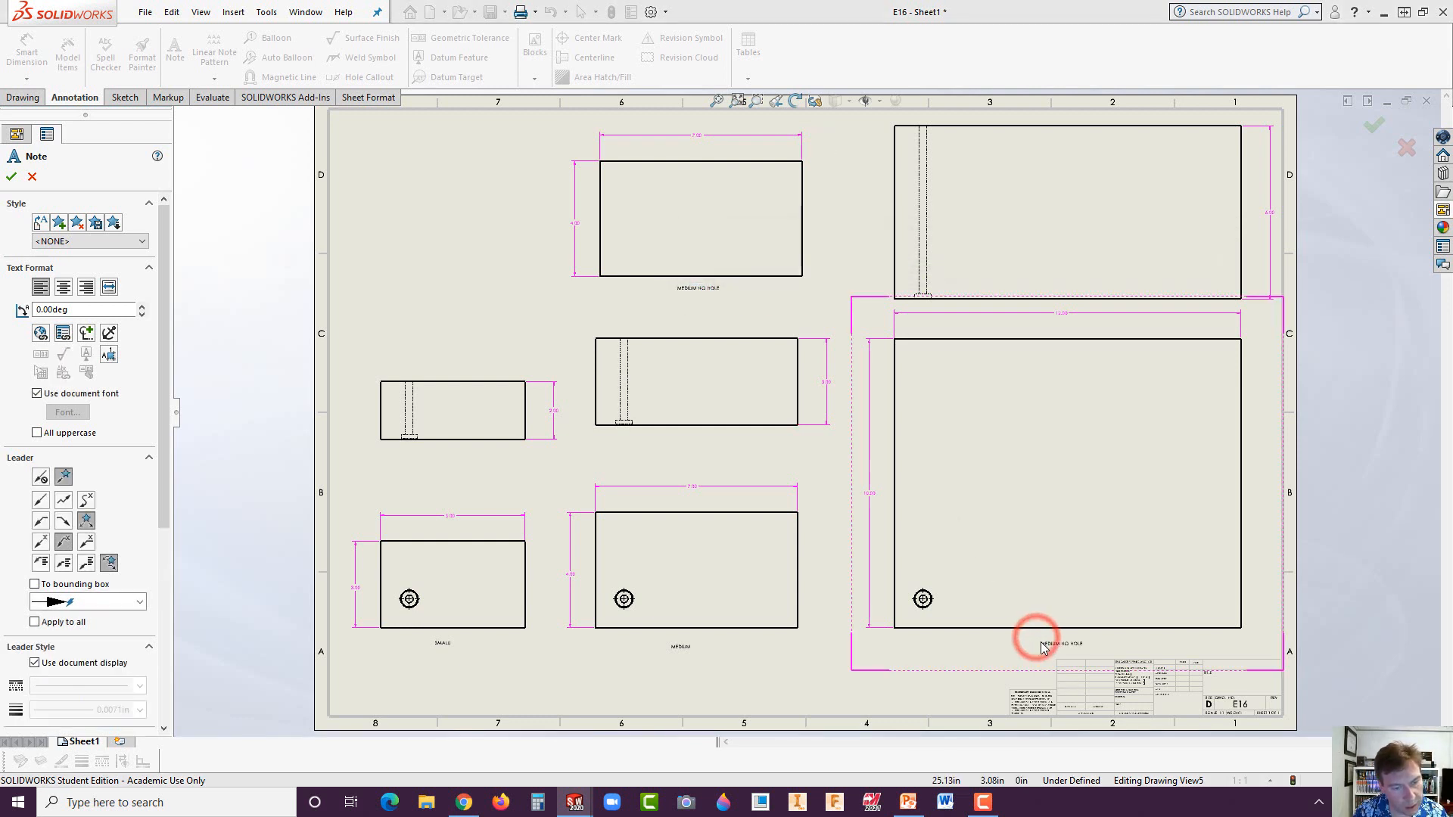
- Place a note reading LARGE below the largest front view and finish the Note command
double_click(1035, 643)
key("Delete")
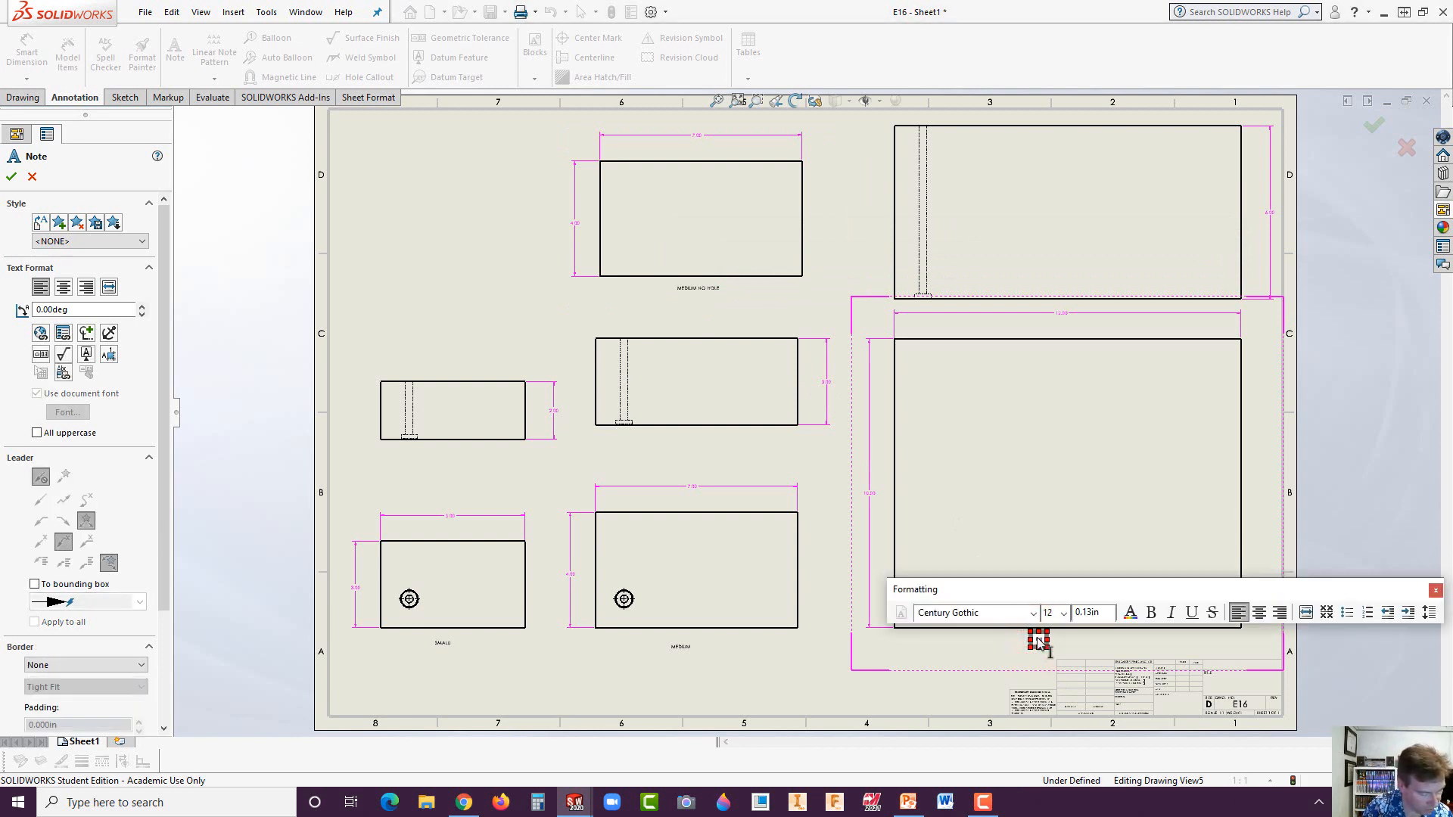
left_click(942, 685)
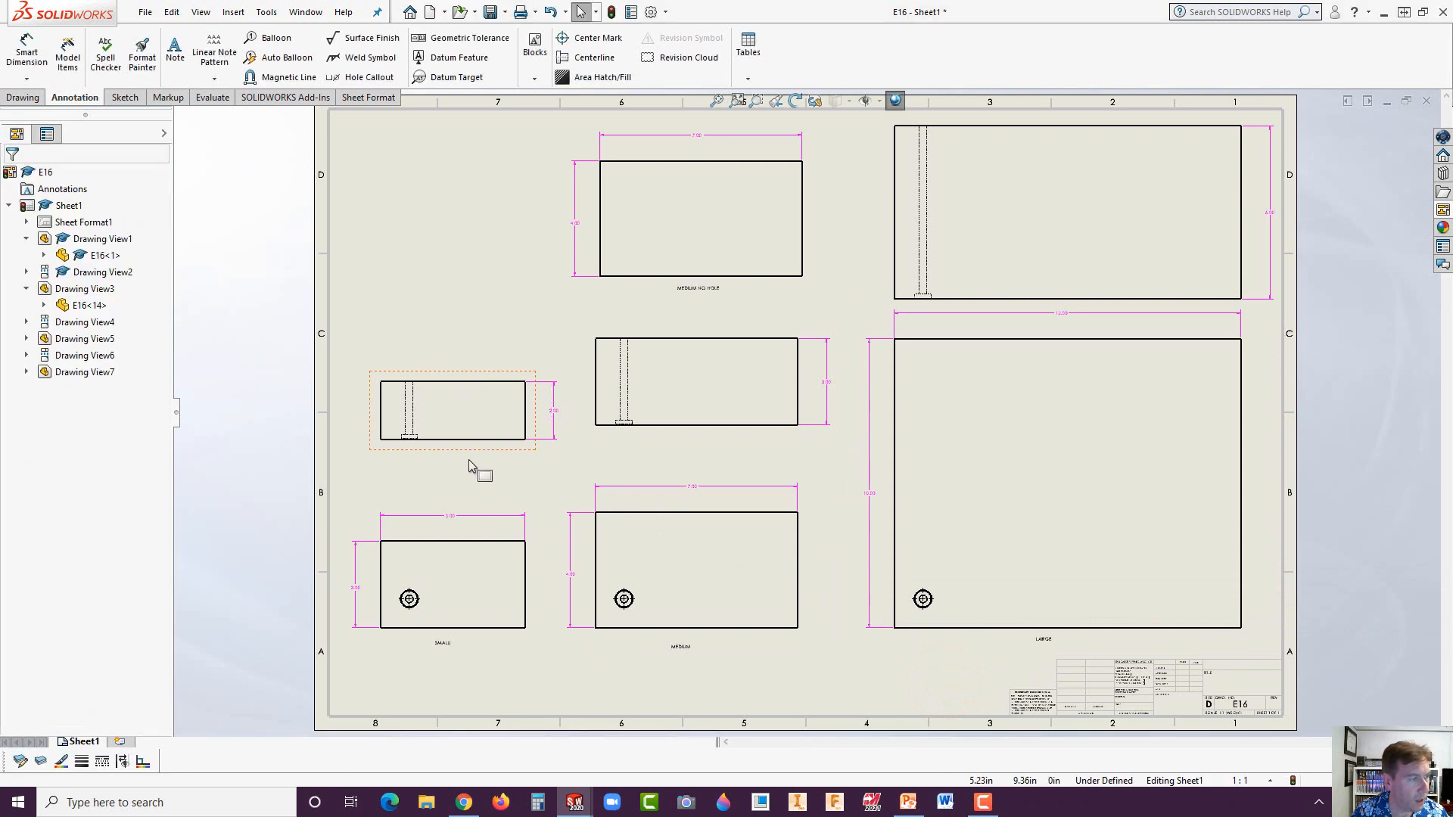
- Lower the SMALL and MEDIUM top views toward their front views, and bring the MEDIUM_NO_HOLE view down above the MEDIUM pair
left_click_drag(476, 460, 478, 504)
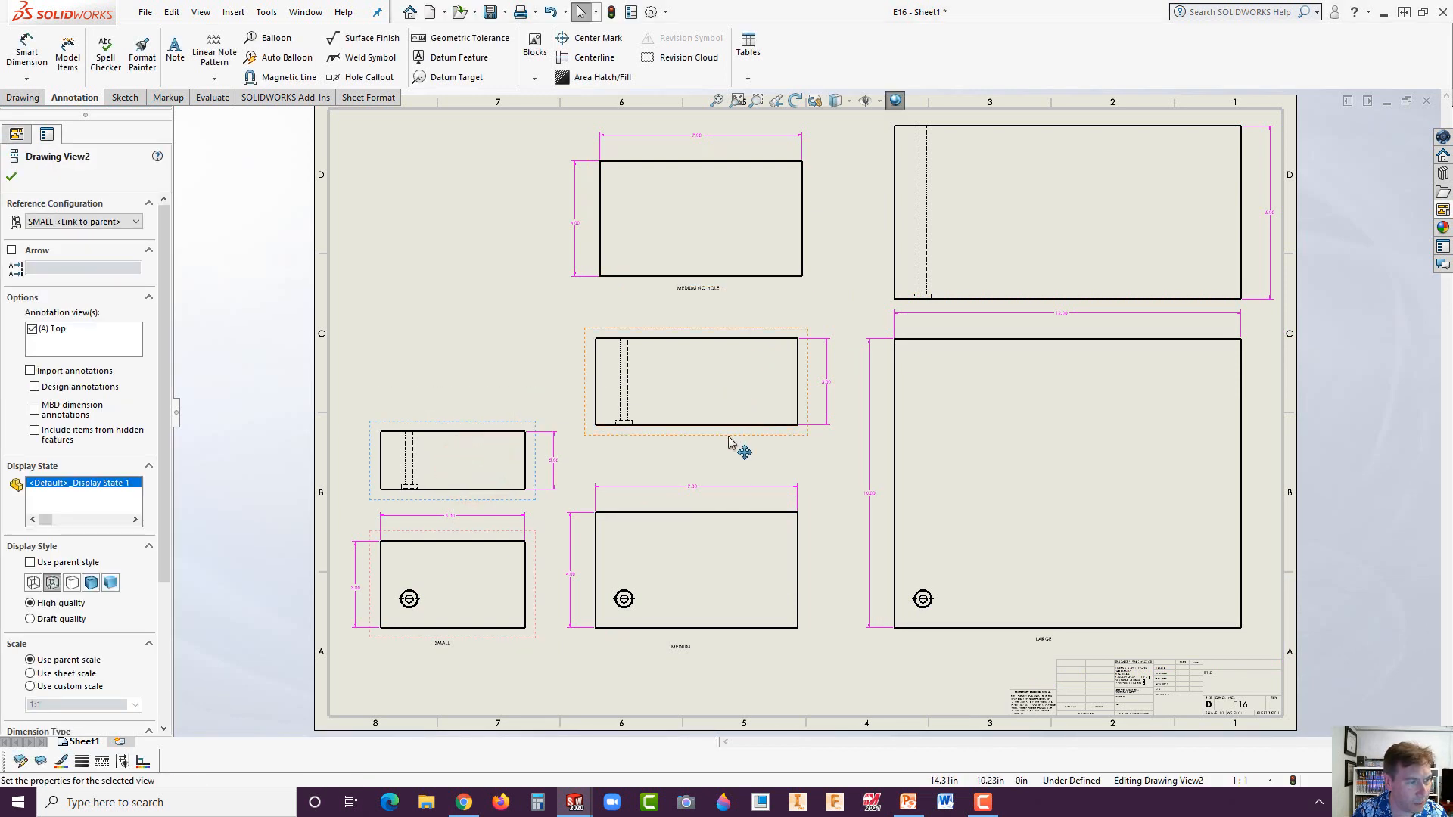
left_click_drag(729, 443, 730, 482)
left_click(748, 289)
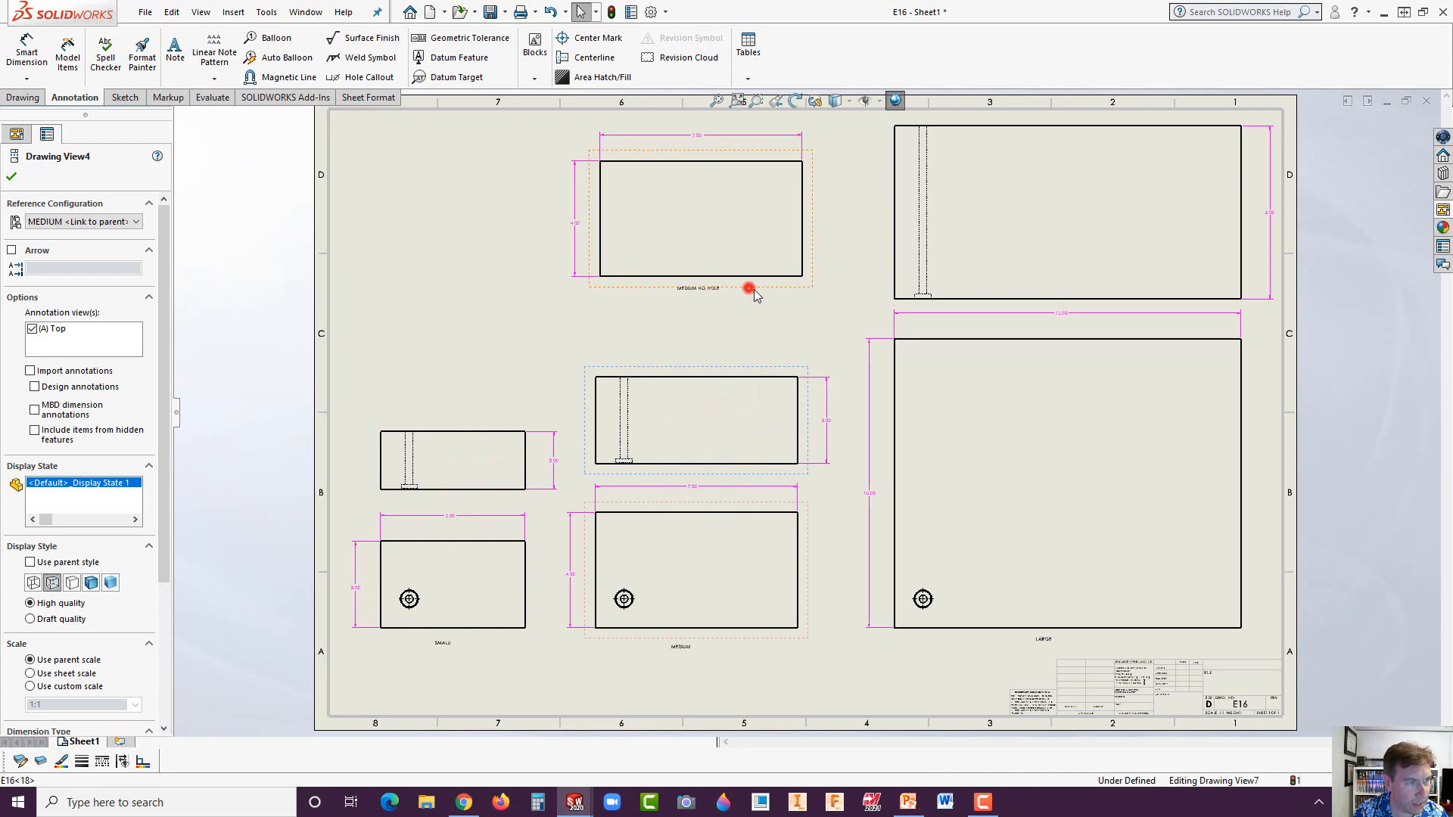
left_click_drag(754, 295, 746, 357)
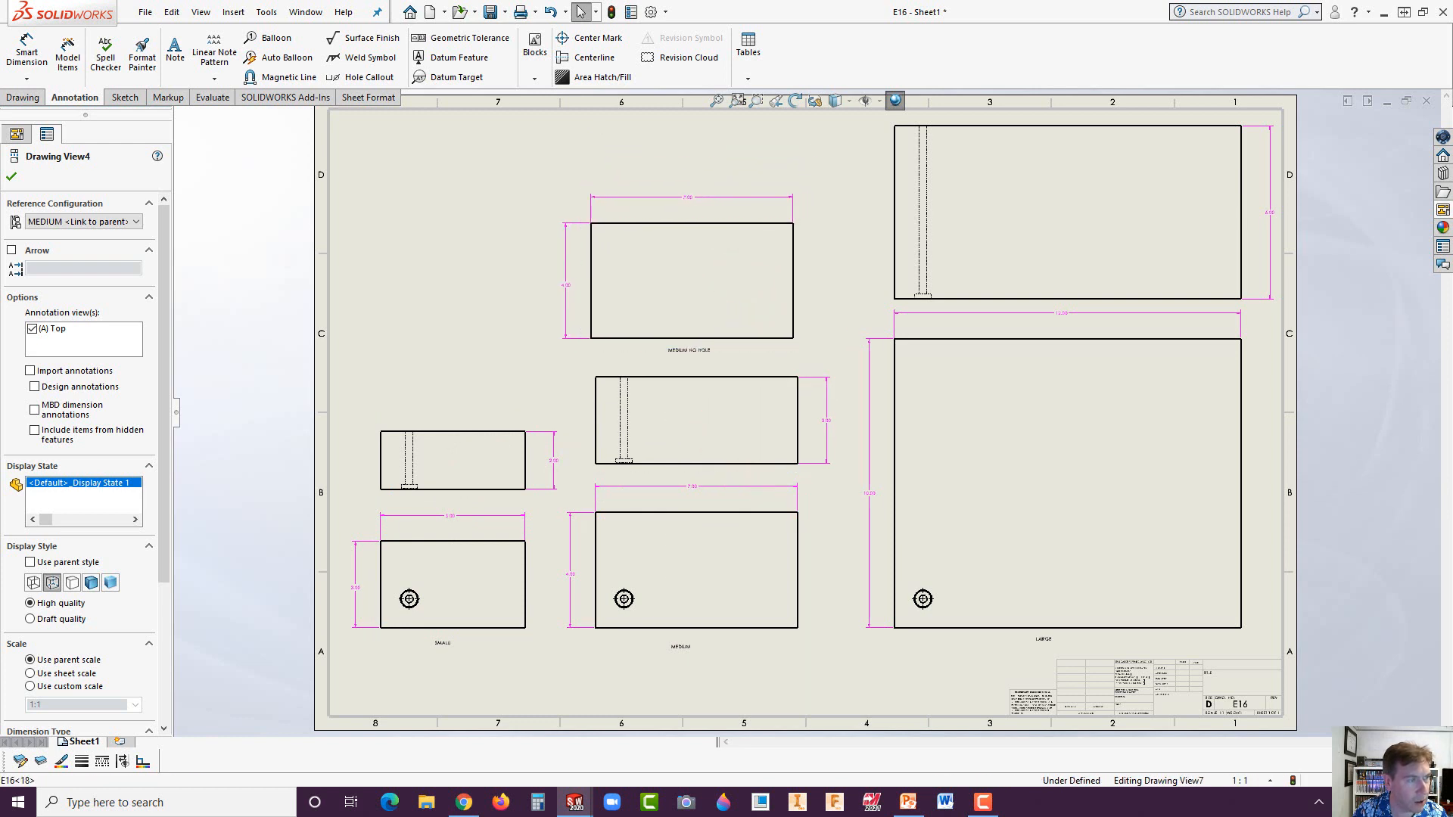
- Align the MEDIUM_NO_HOLE view vertically by origin with the MEDIUM front view
left_click(622, 345)
right_click(619, 349)
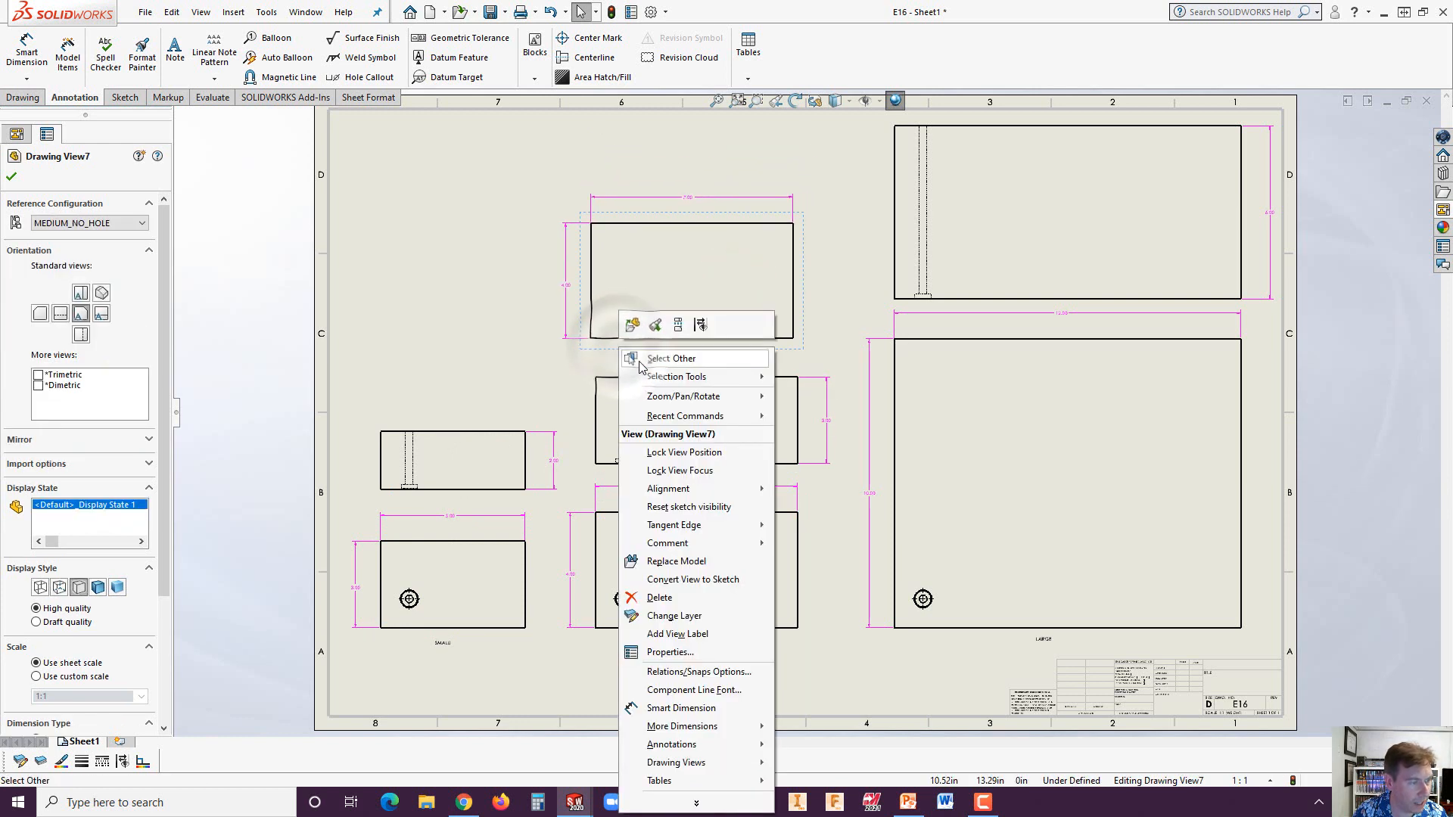
left_click(680, 490)
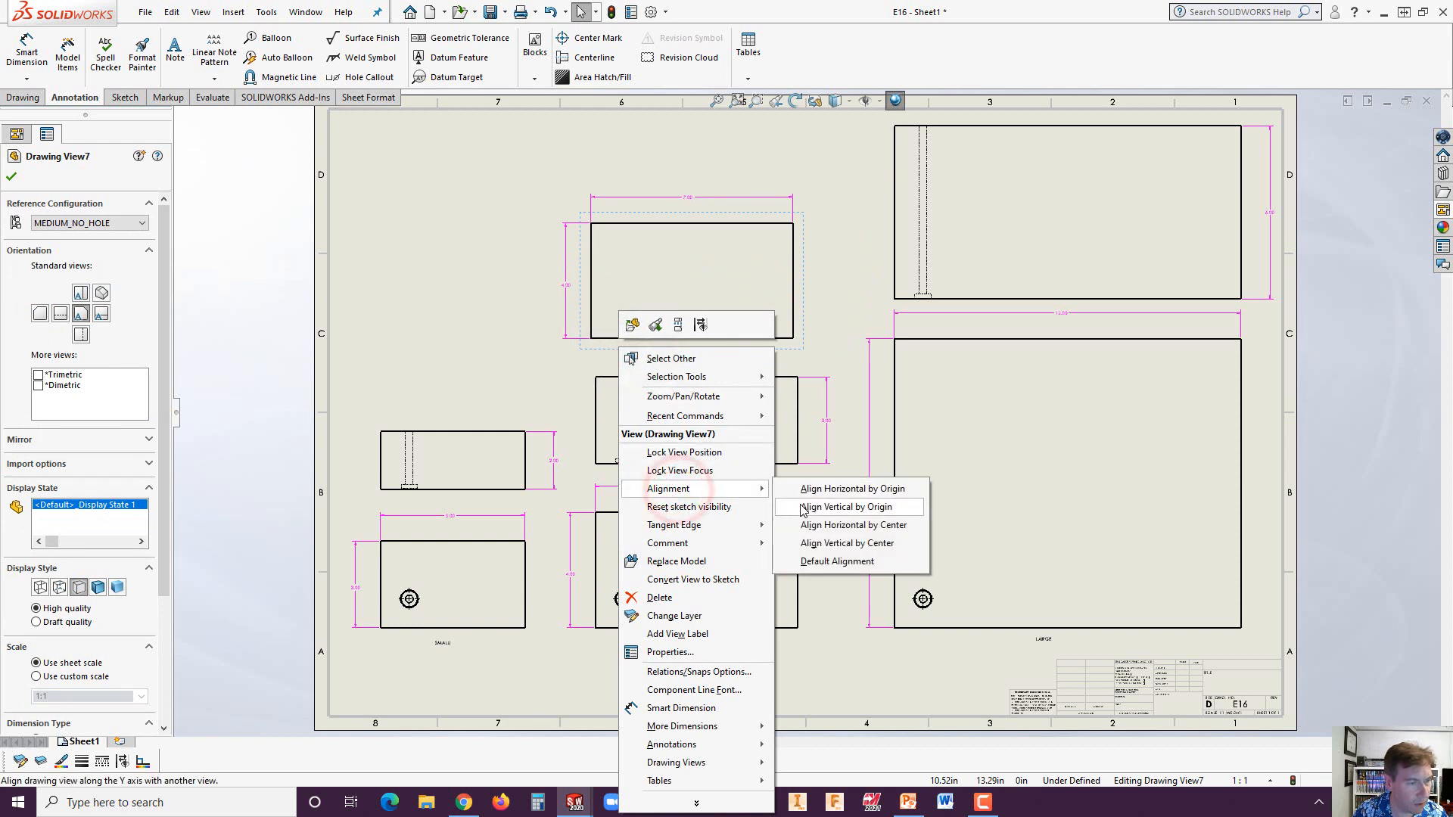
left_click(804, 507)
left_click(623, 599)
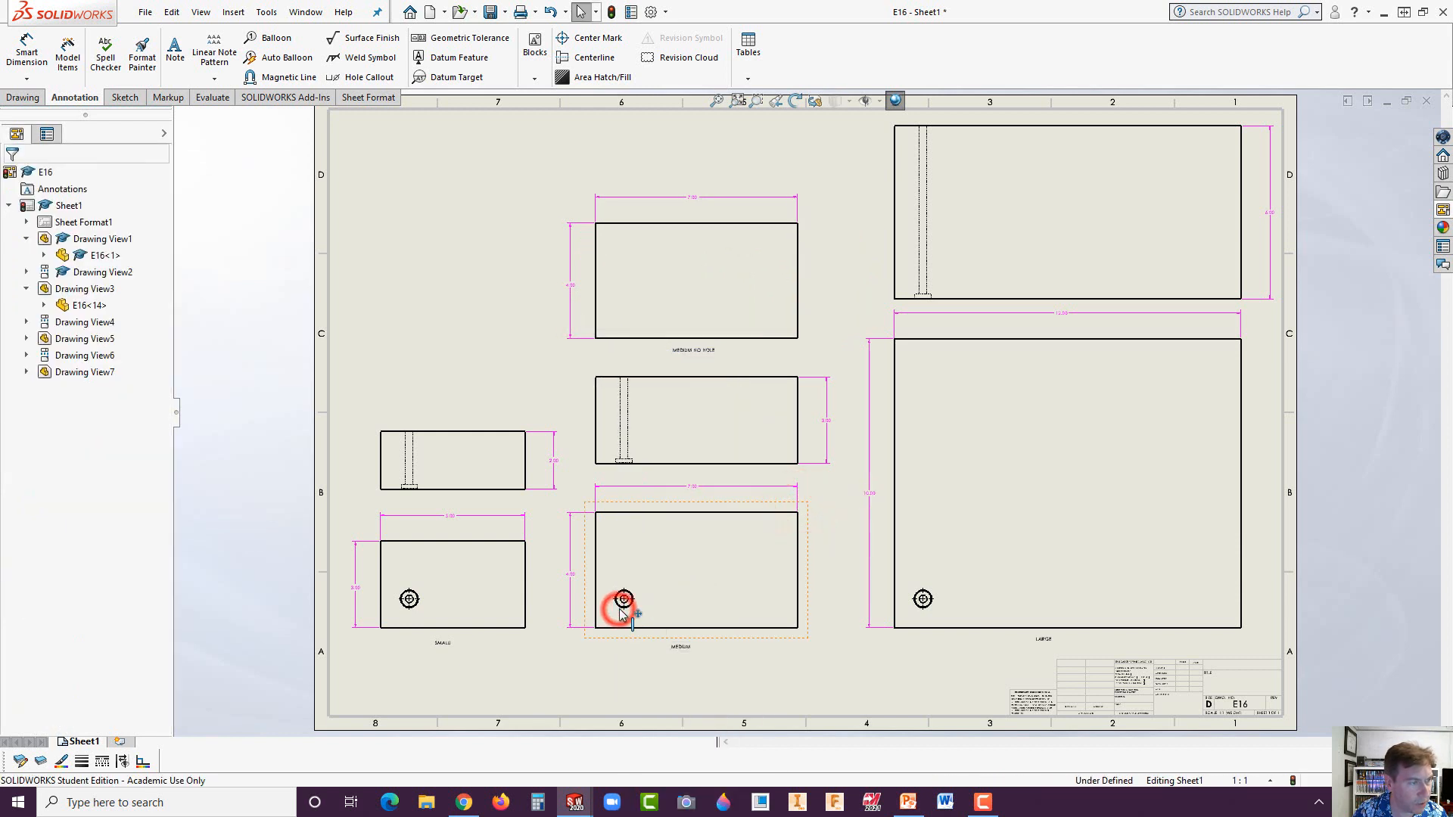
- Insert the part's design table into the drawing using the MEDIUM_NO_HOLE view
left_click(498, 313)
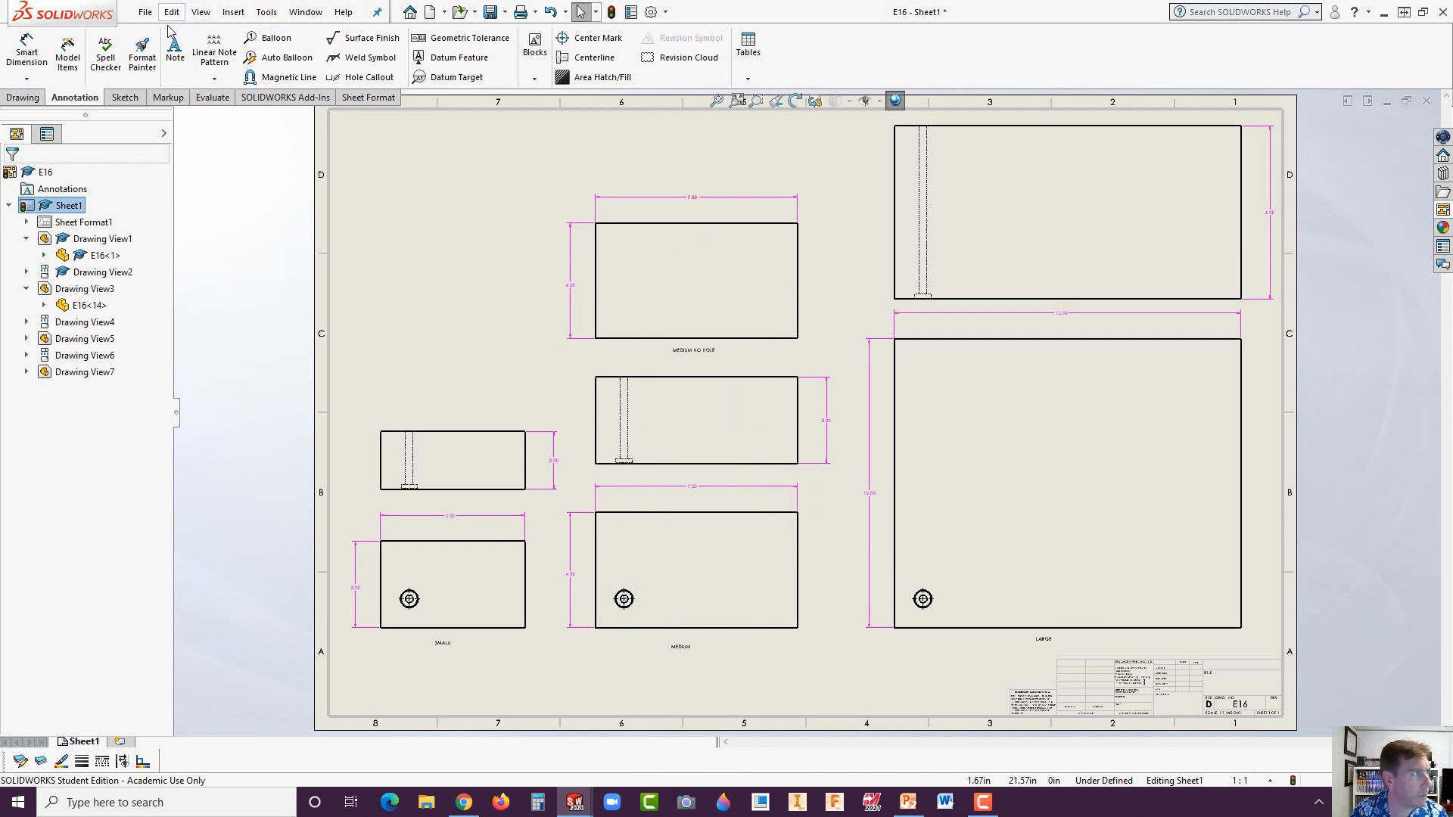
left_click(749, 74)
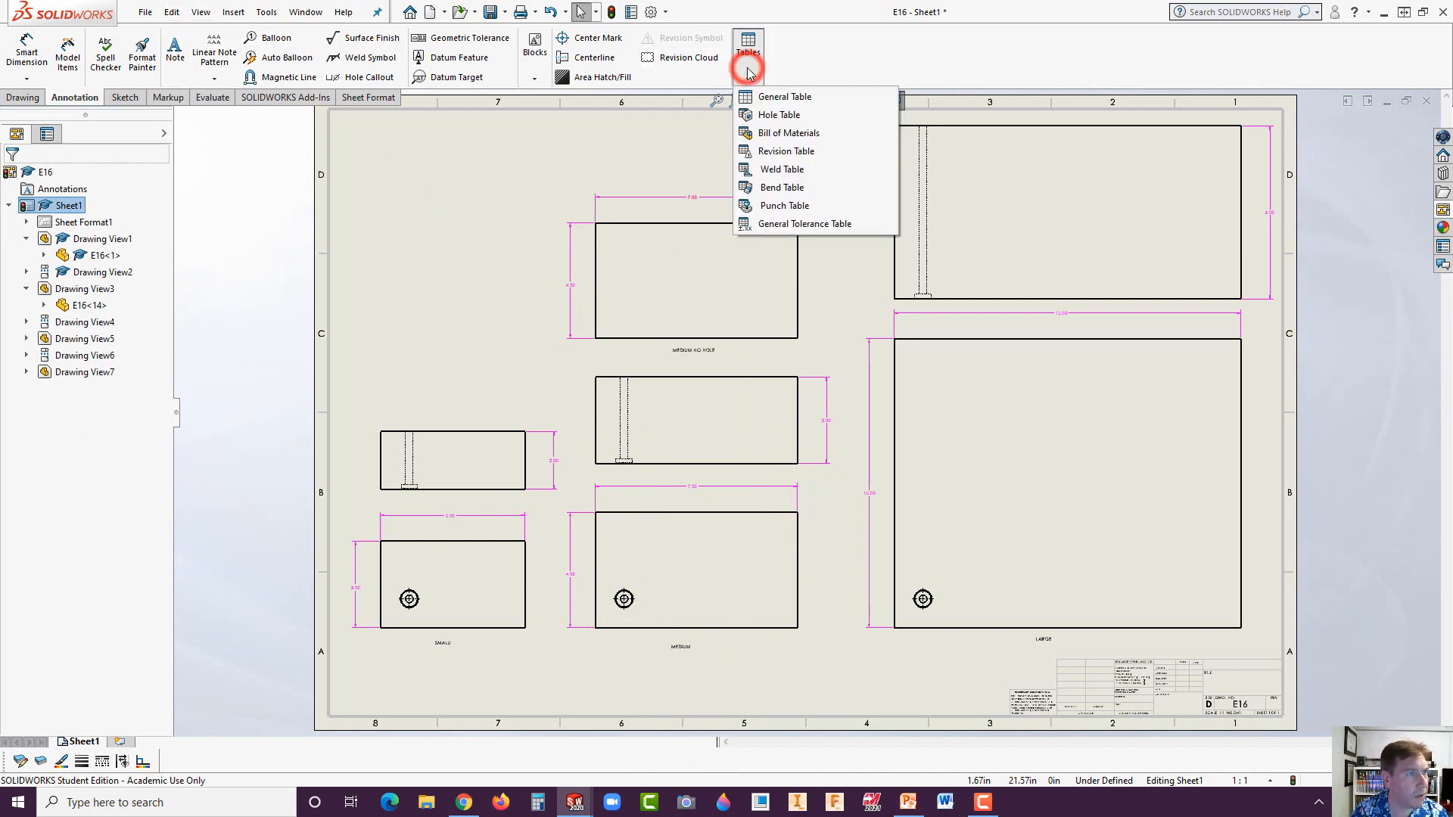
left_click(613, 157)
left_click(598, 348)
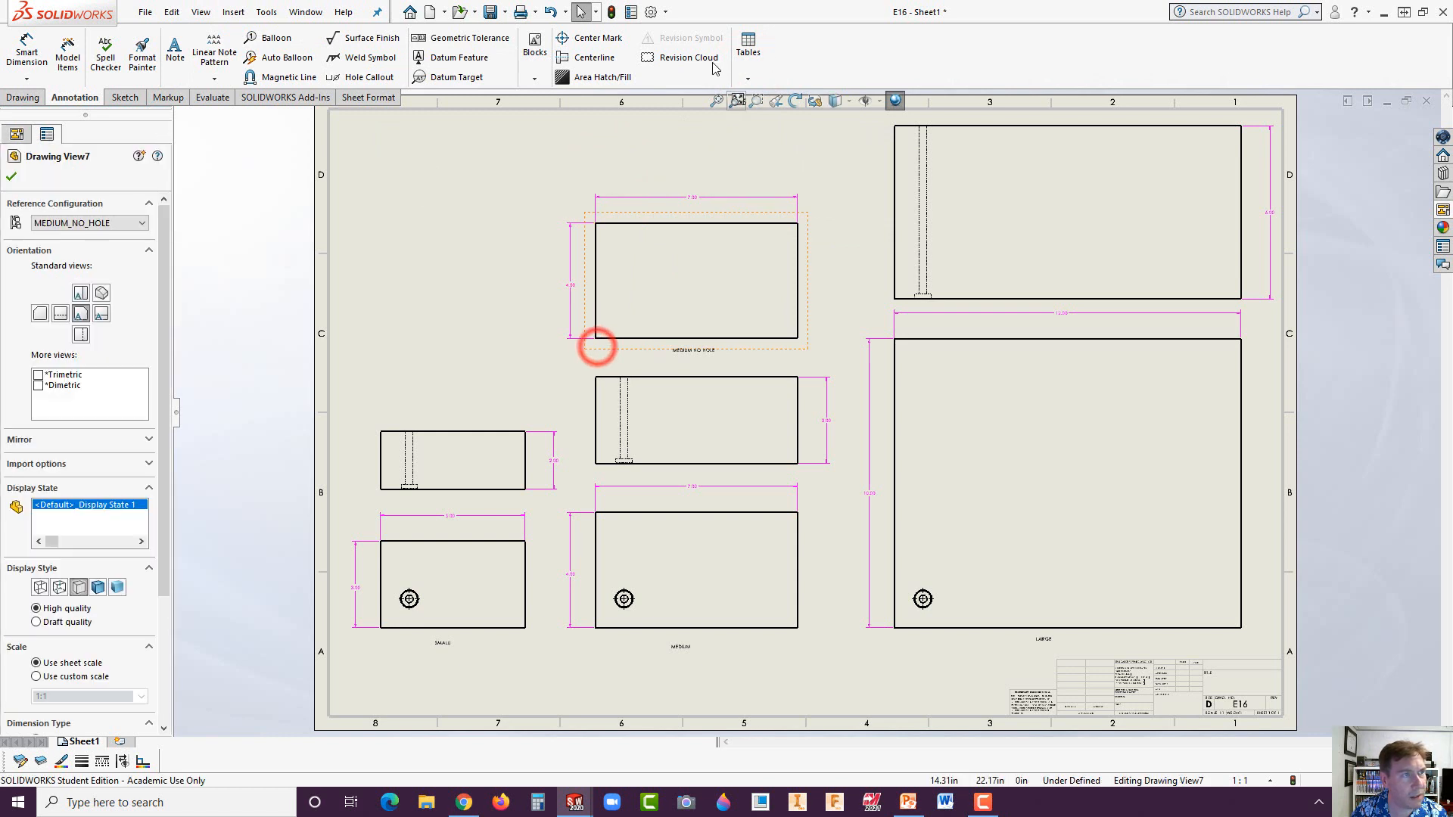
left_click(748, 68)
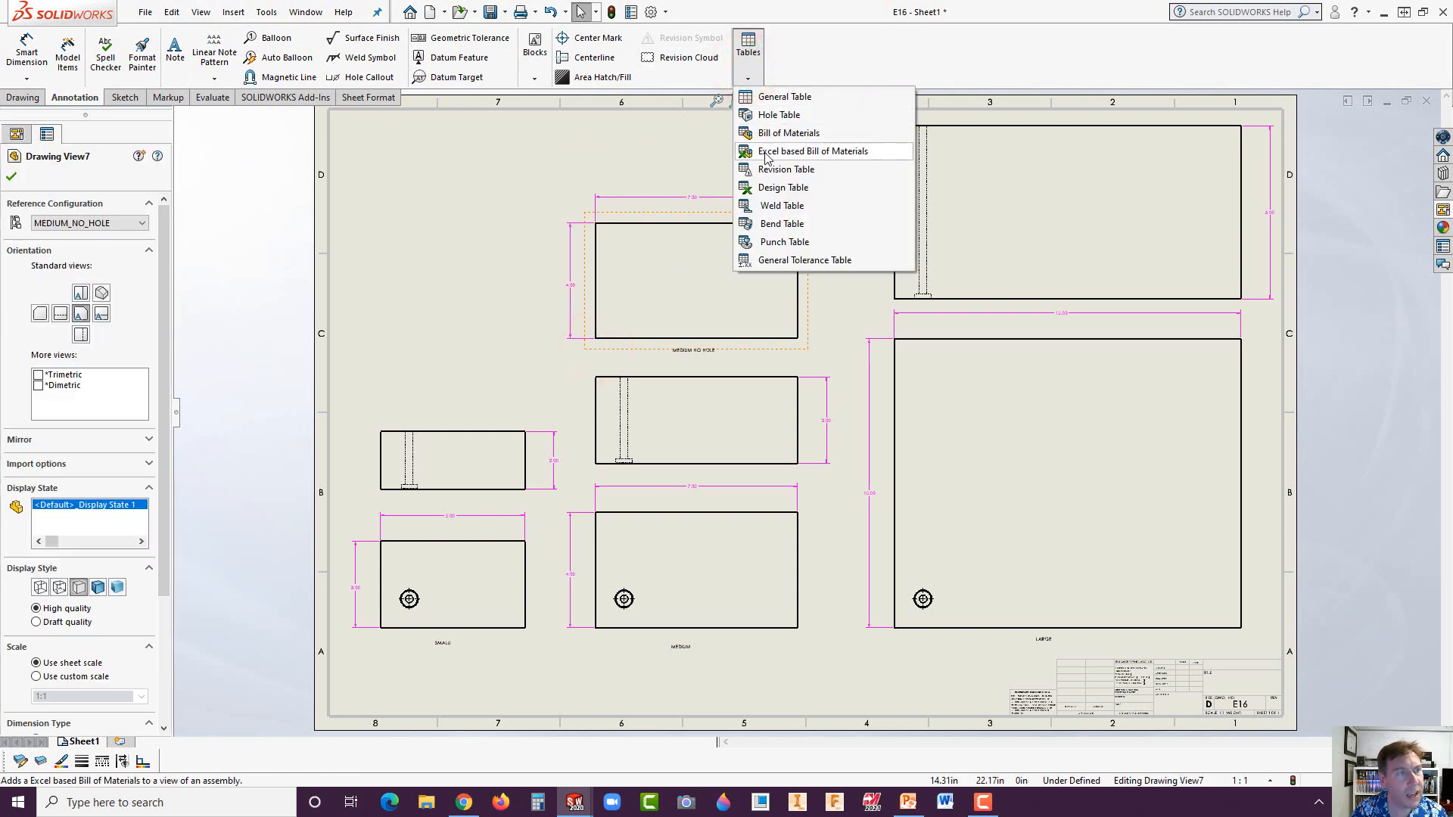
left_click(782, 189)
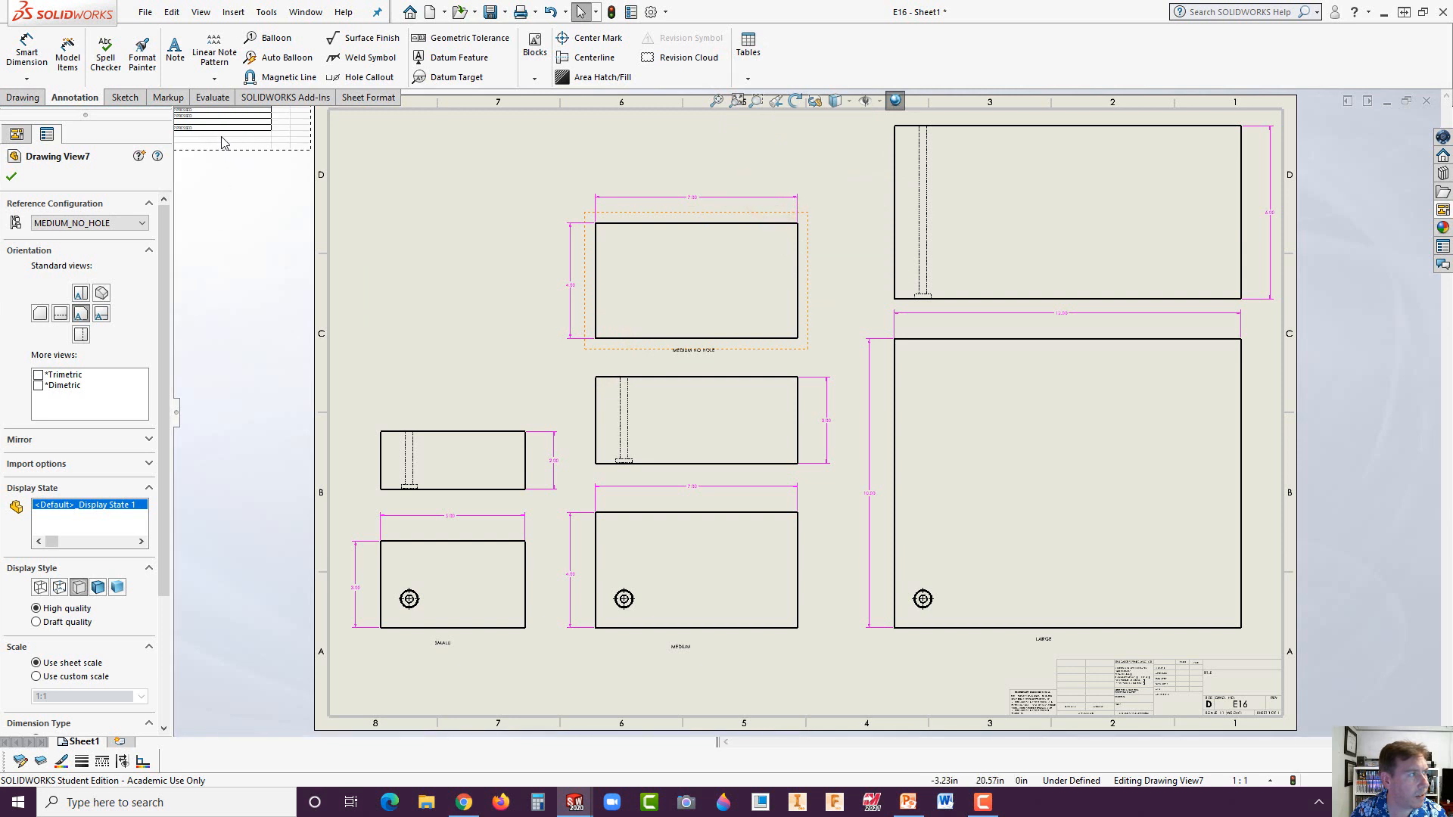
- Move the design table into the upper-left corner of the drawing sheet
left_click(218, 133)
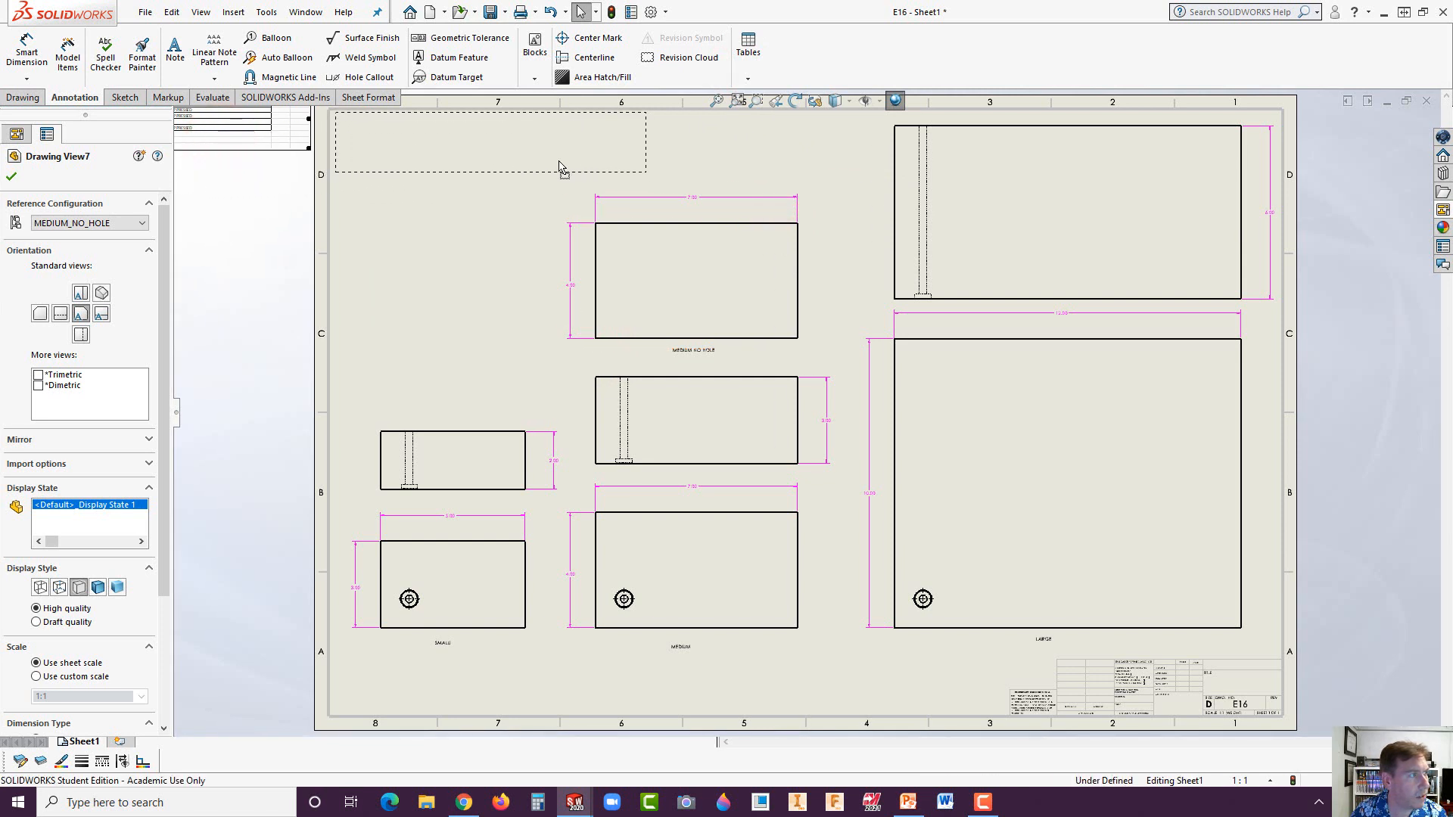
left_click_drag(552, 160, 553, 159)
left_click(462, 228)
- Open the design table for editing in the part without adding parameters, and shrink its frame to fit columns A to E
double_click(525, 157)
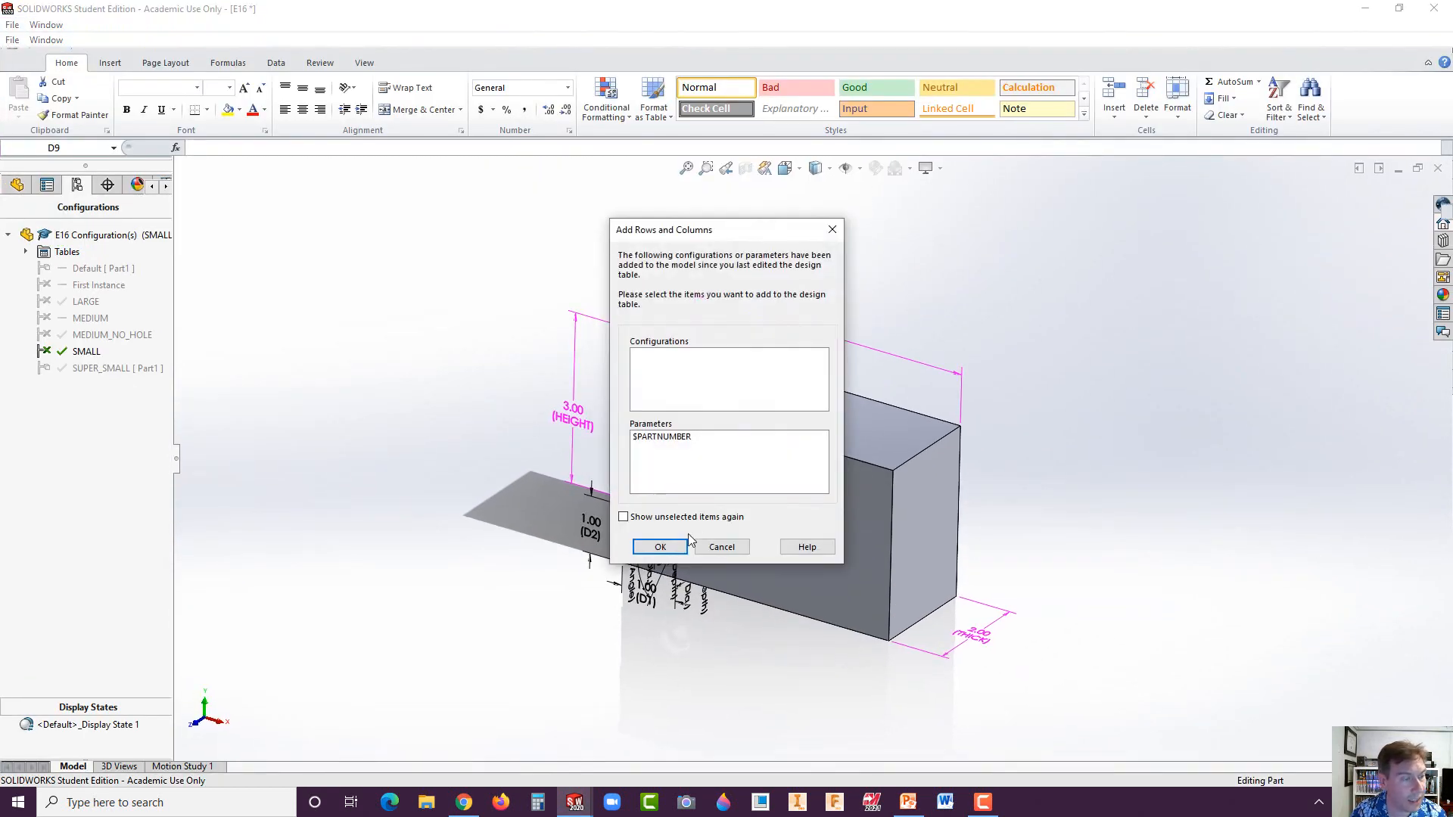
left_click(679, 546)
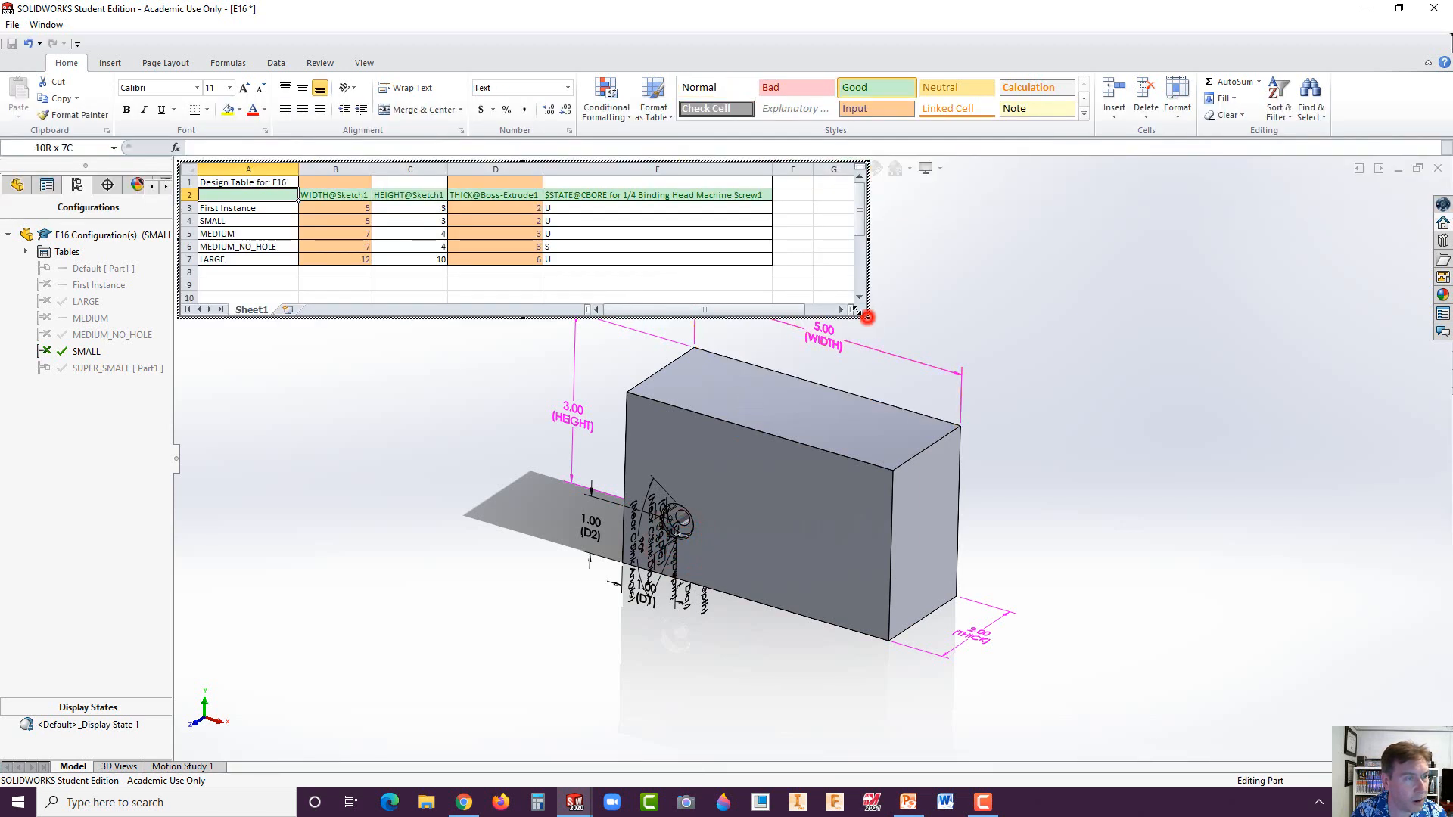
left_click_drag(856, 311, 815, 296)
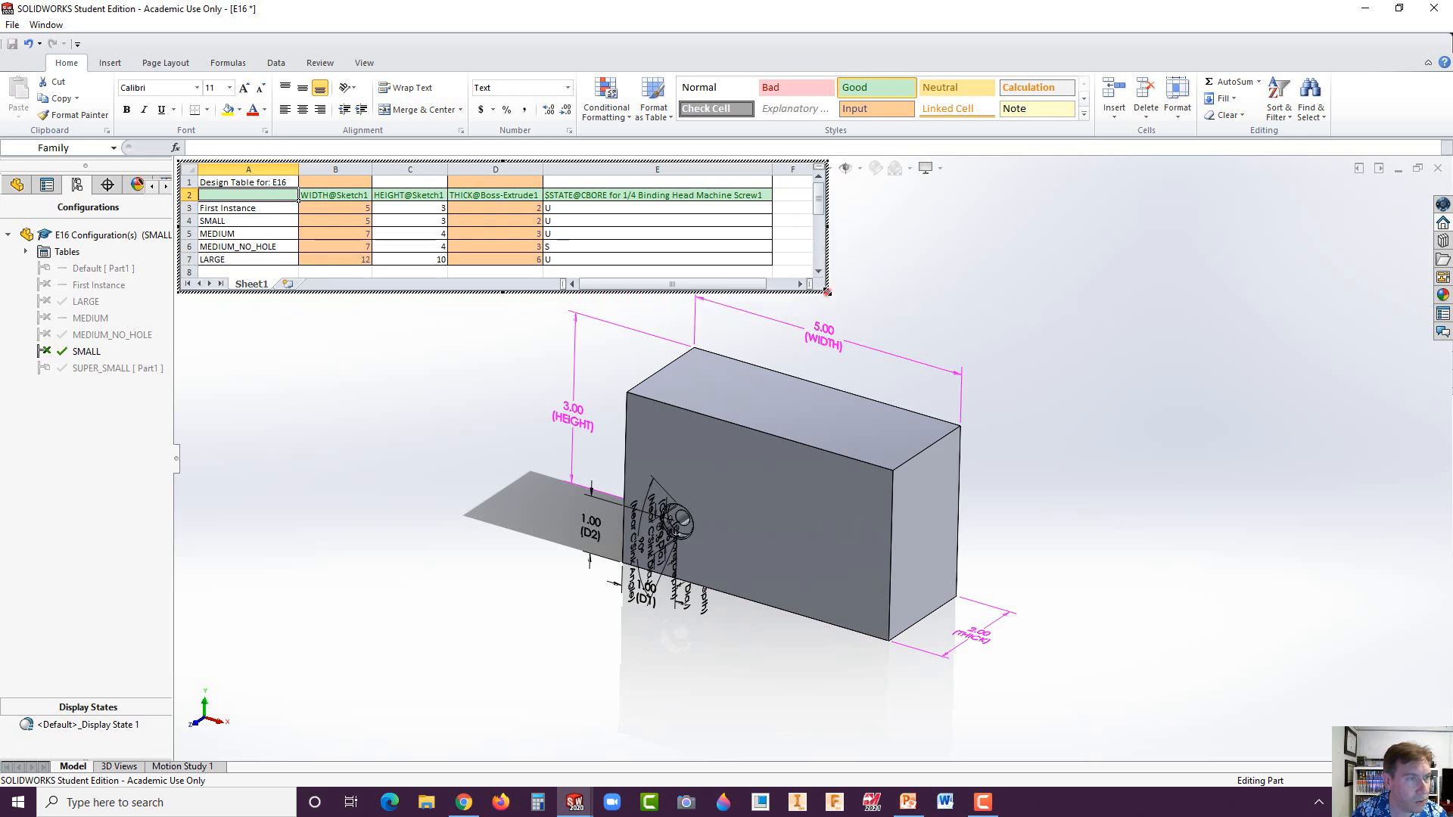
left_click_drag(810, 290, 787, 285)
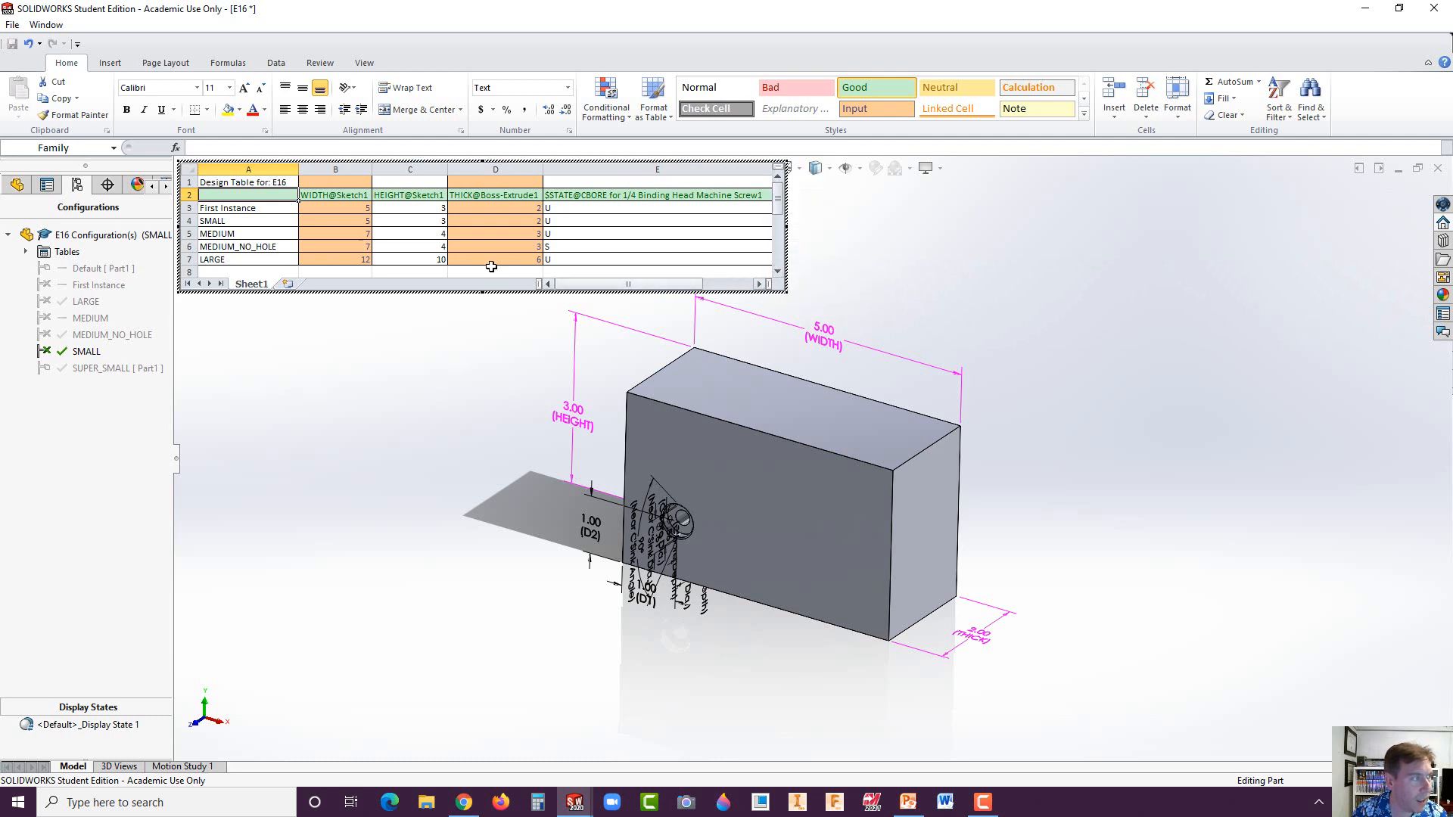
- Shorten the design table's frame from below, close the table and return to the E16 drawing
left_click_drag(482, 291, 486, 267)
left_click(489, 310)
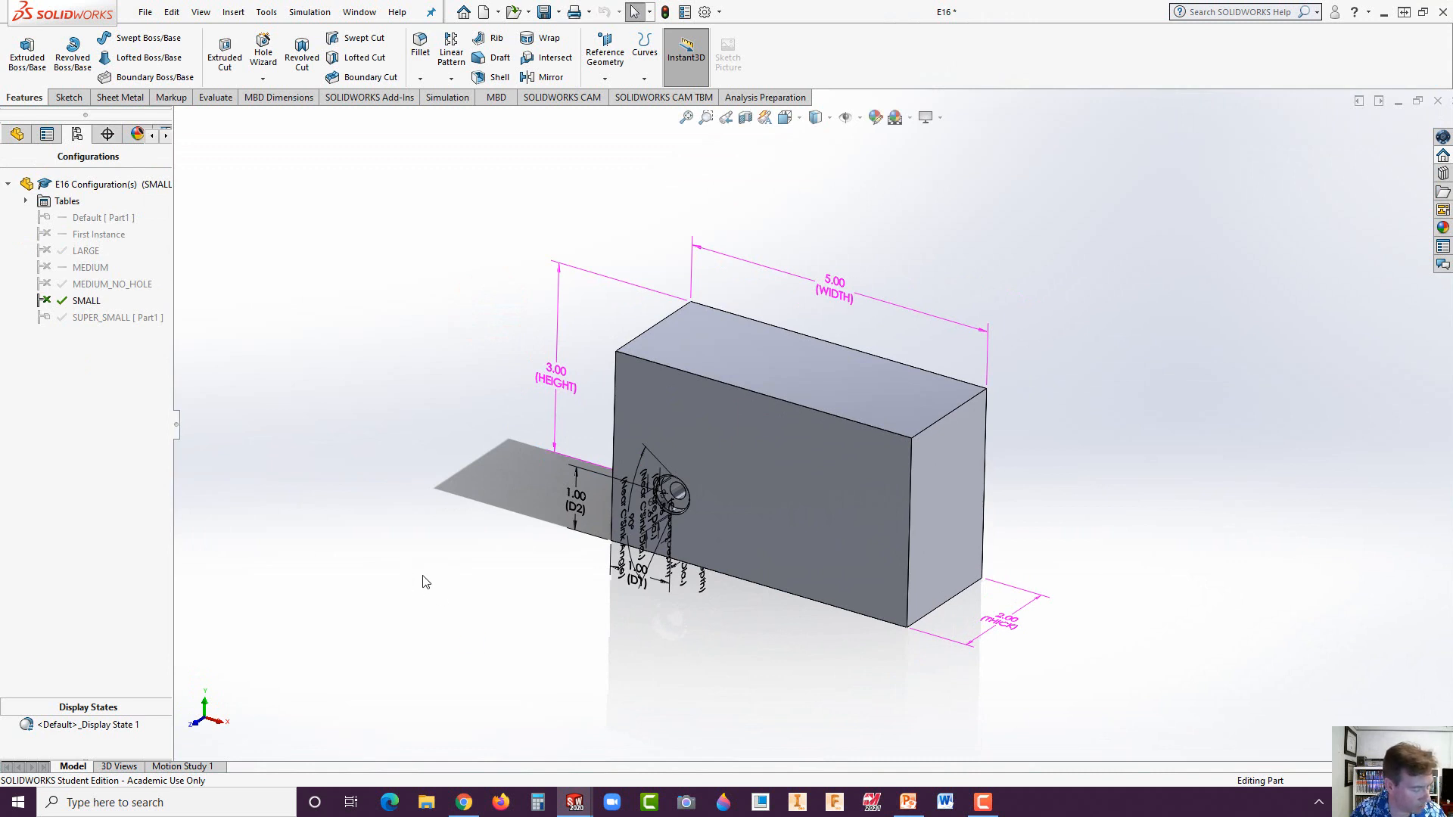
key("ctrl+Tab")
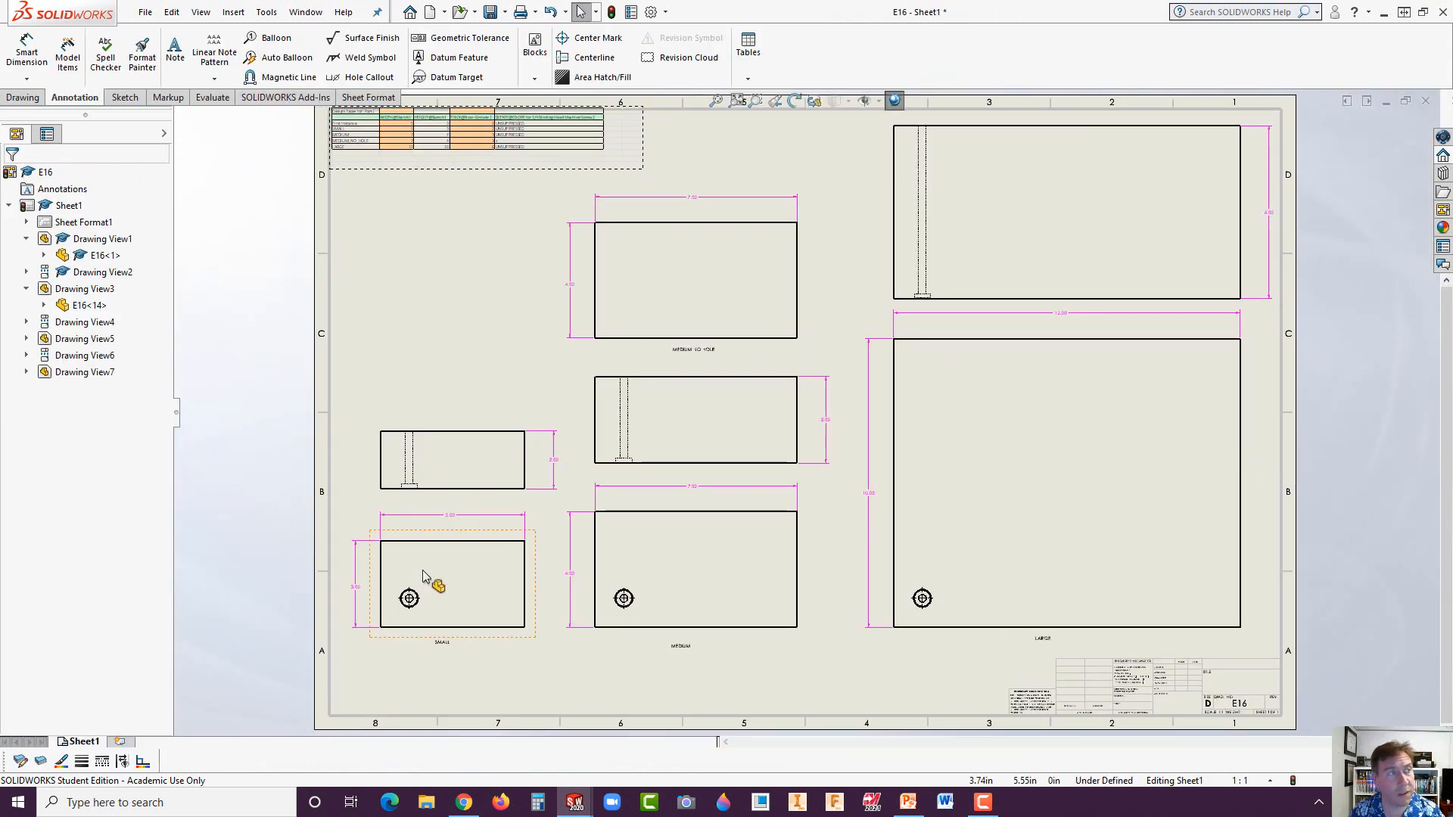
- Reopen the part's design table from the drawing and close it again to refresh the table on the sheet
left_click(456, 277)
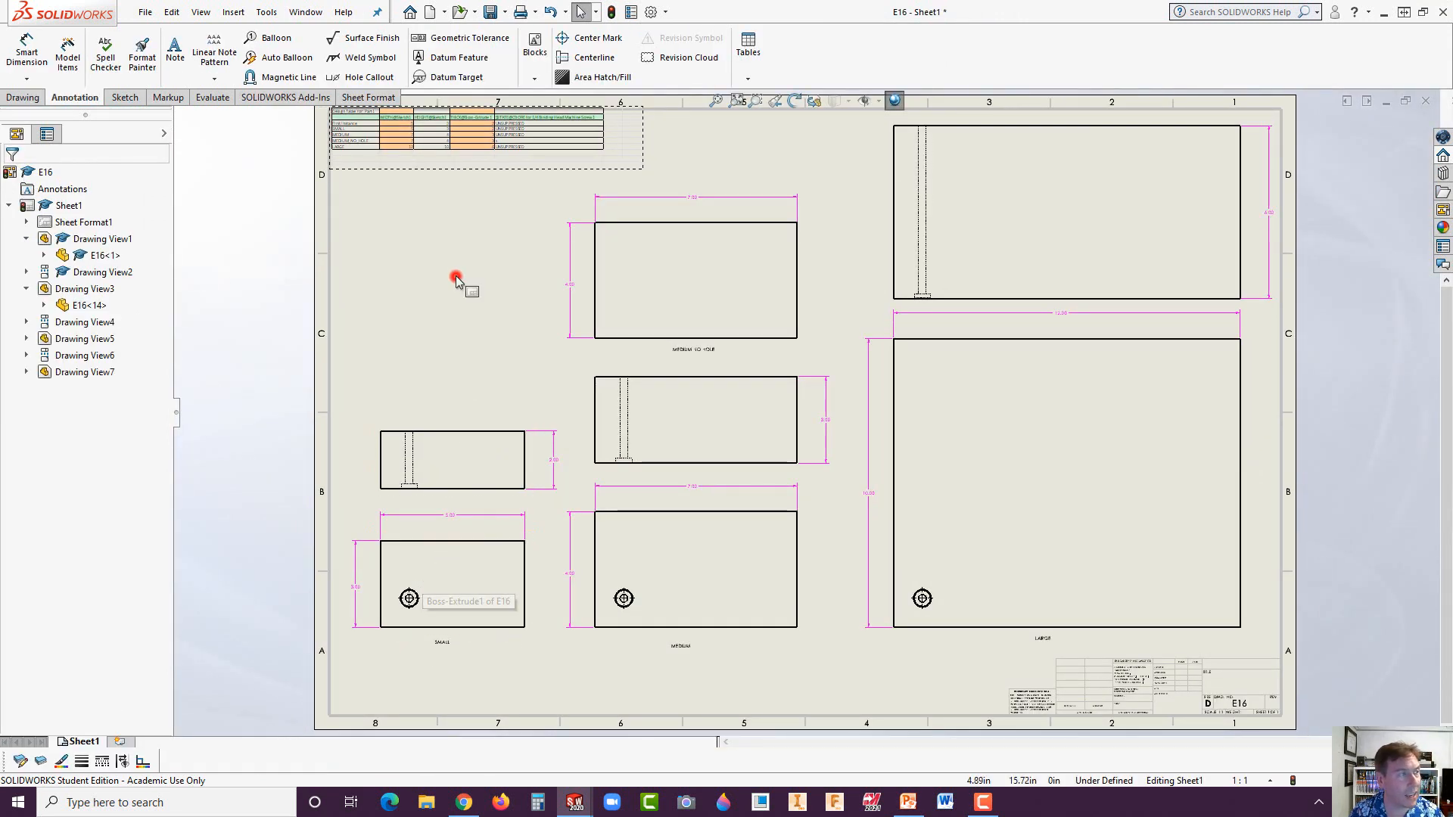
double_click(498, 160)
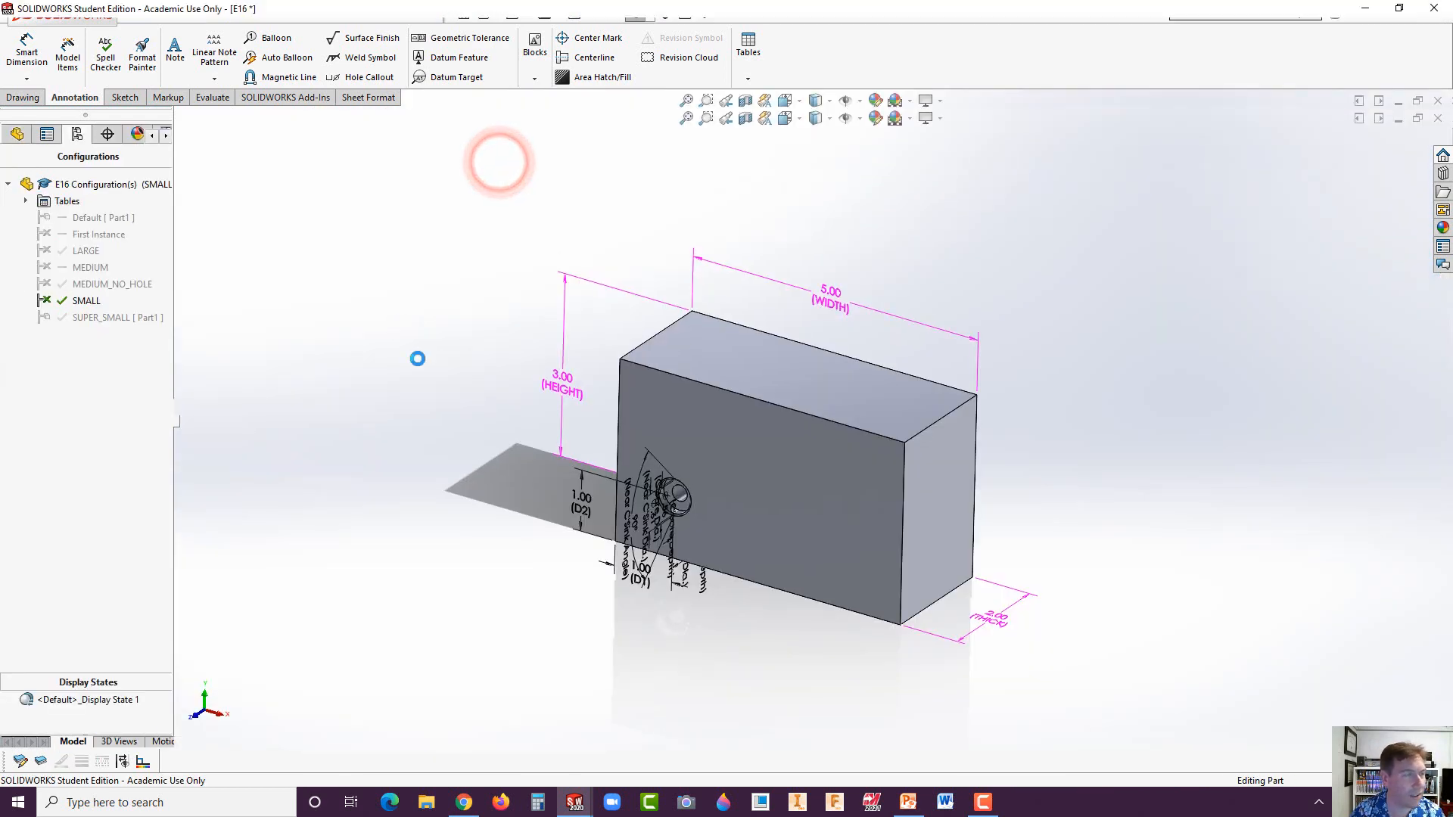
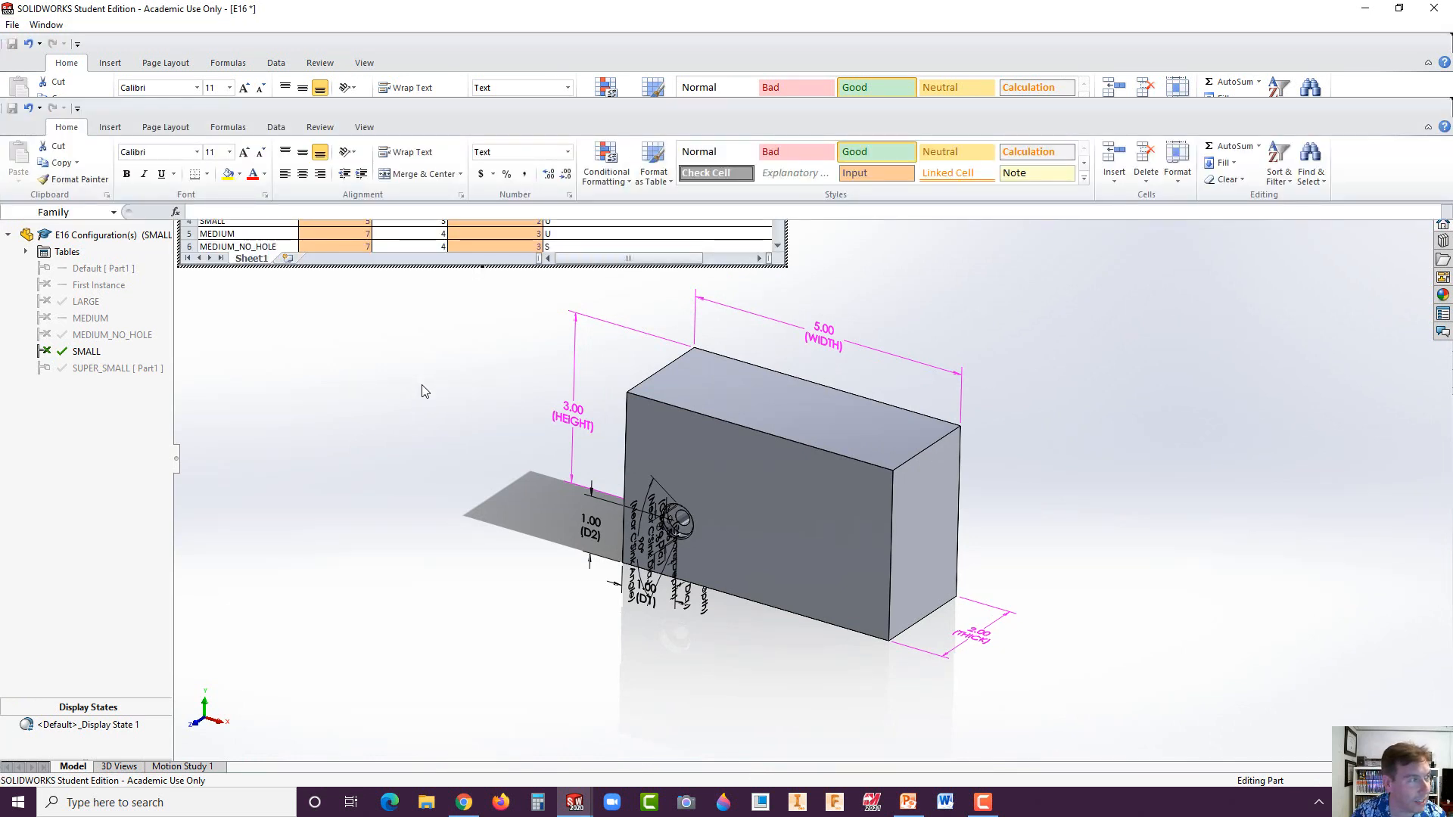
left_click(421, 385)
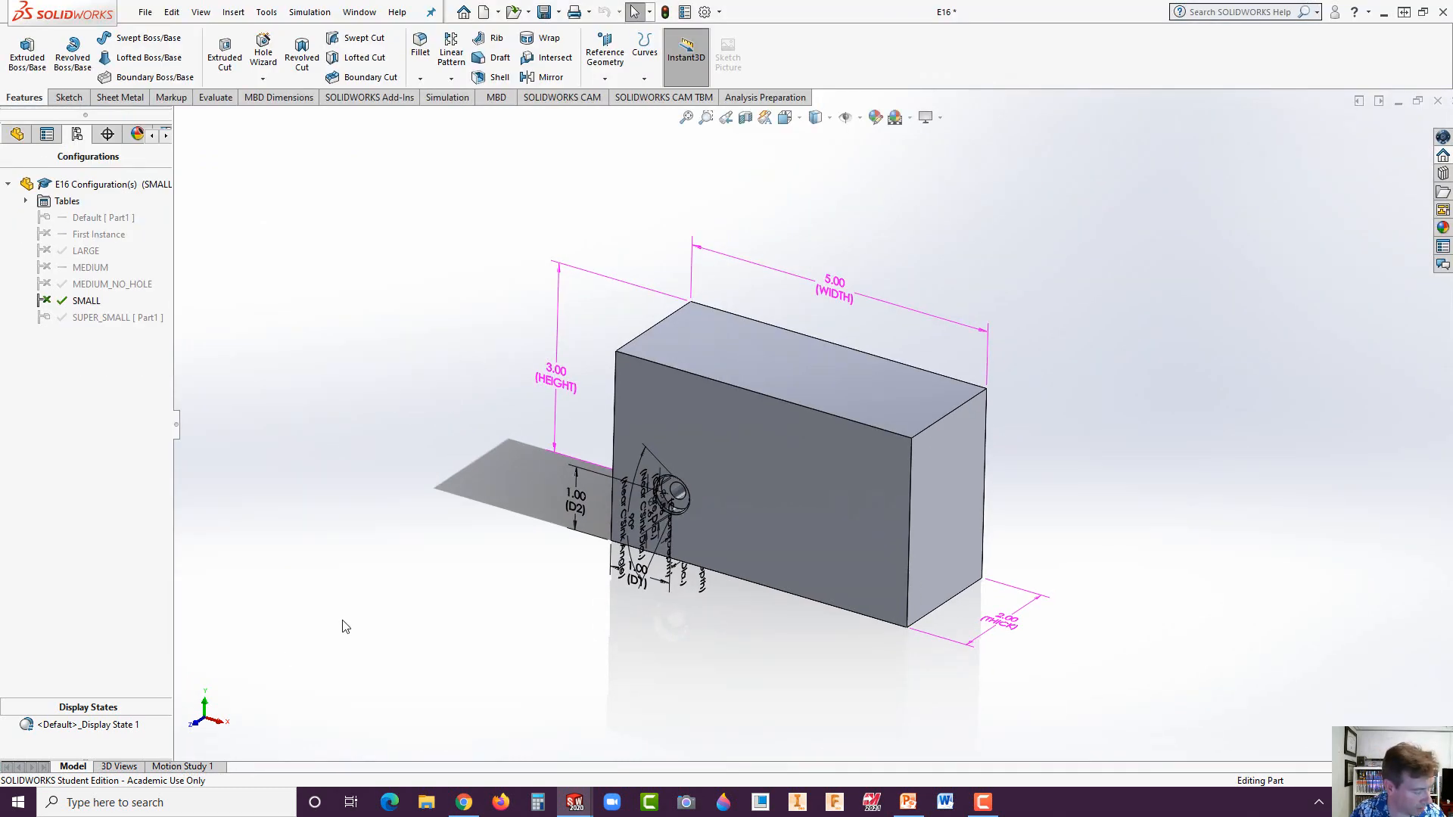
key("ctrl+Tab")
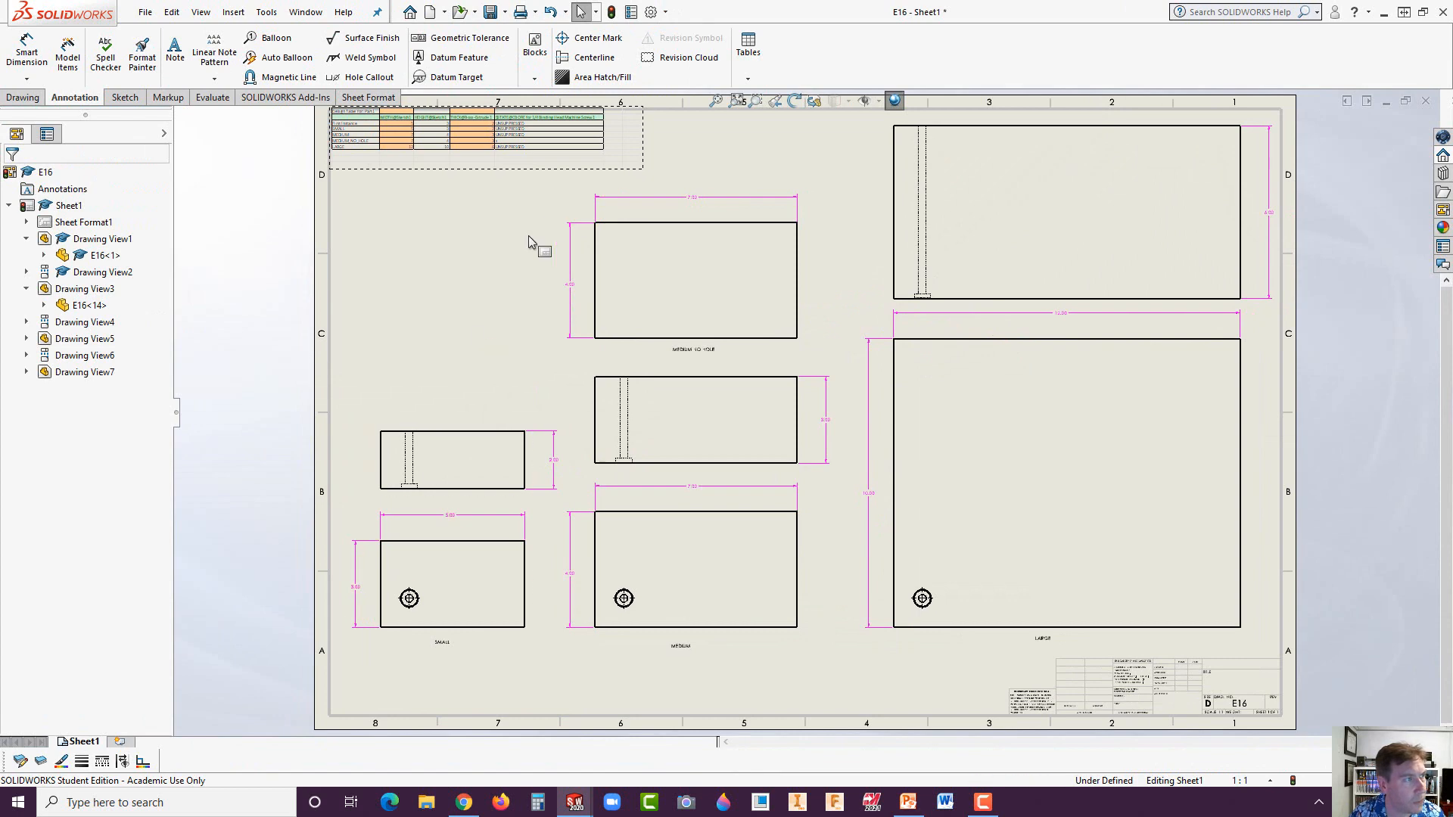
double_click(488, 226)
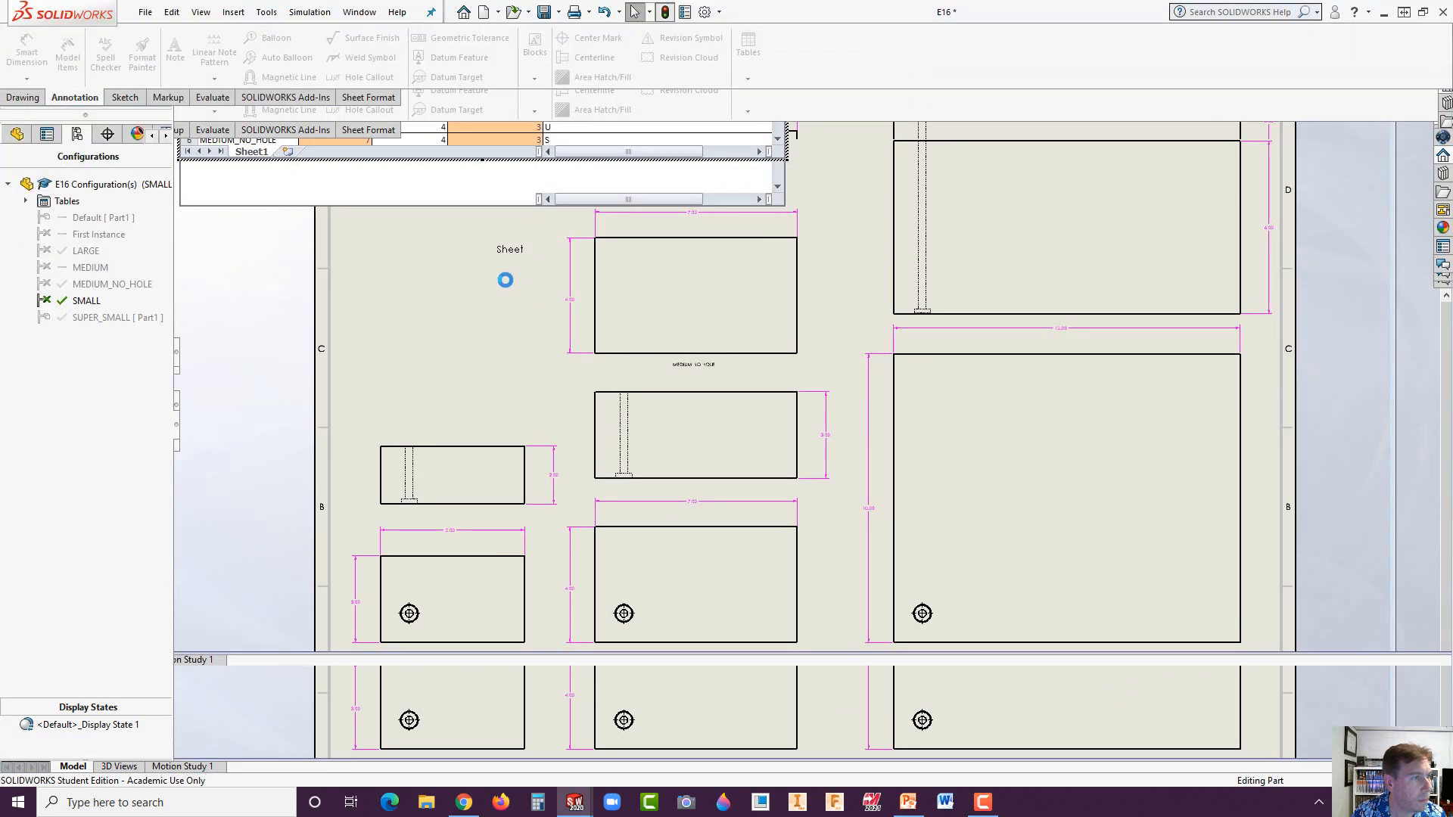
left_click(488, 245)
scroll(584, 416, "up", 1)
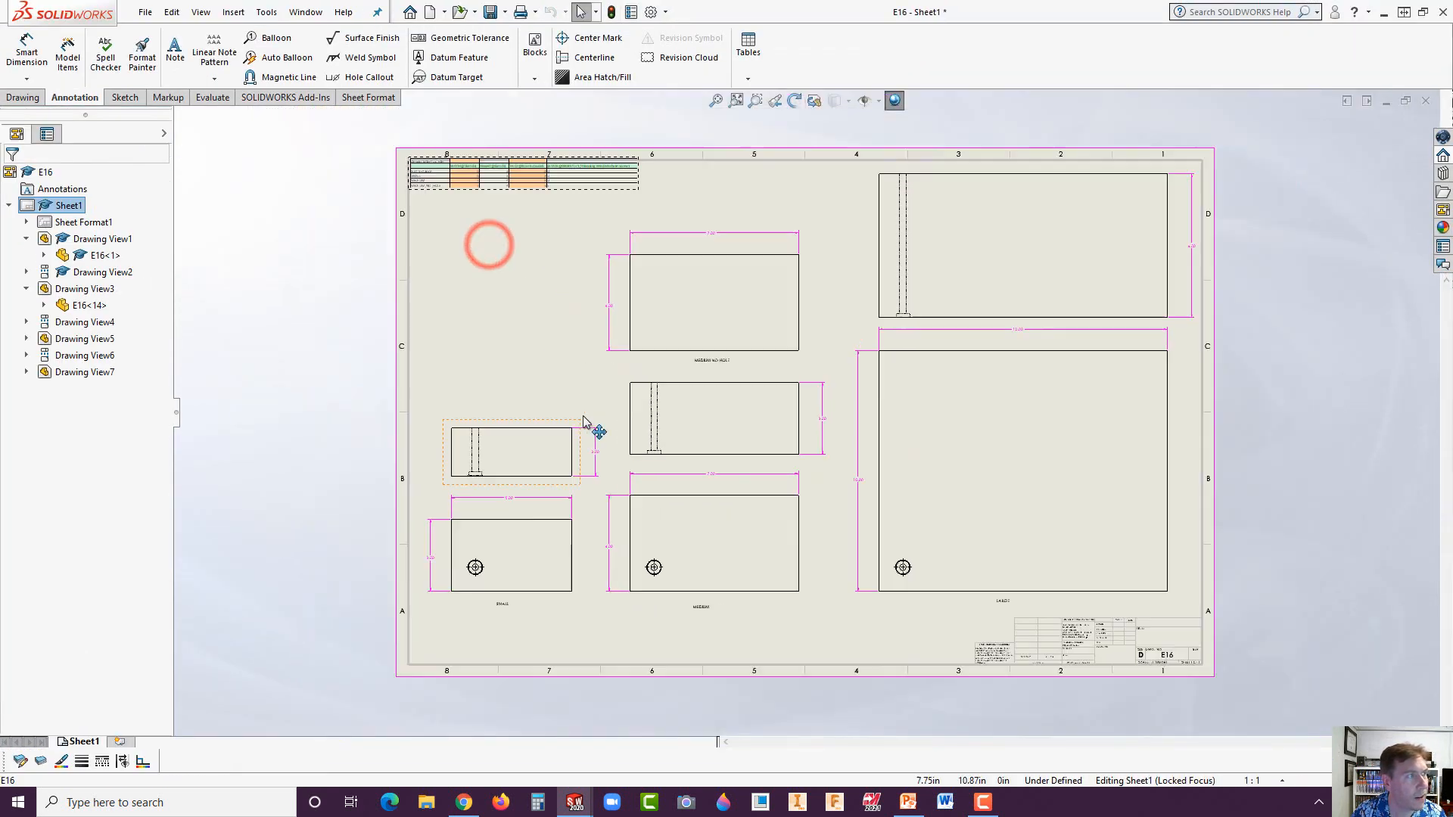
scroll(543, 234, "down", 5)
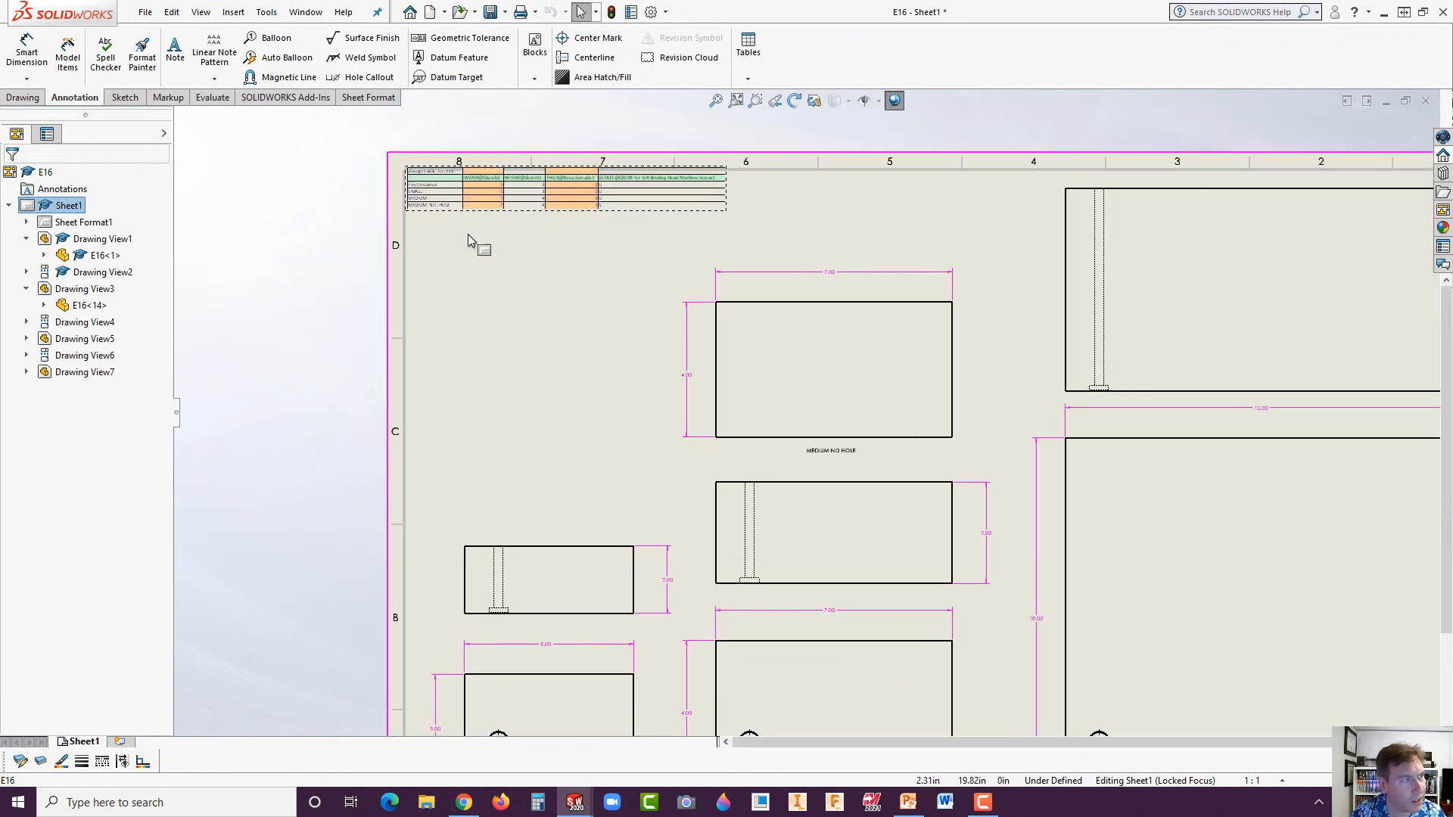
scroll(598, 370, "up", 4)
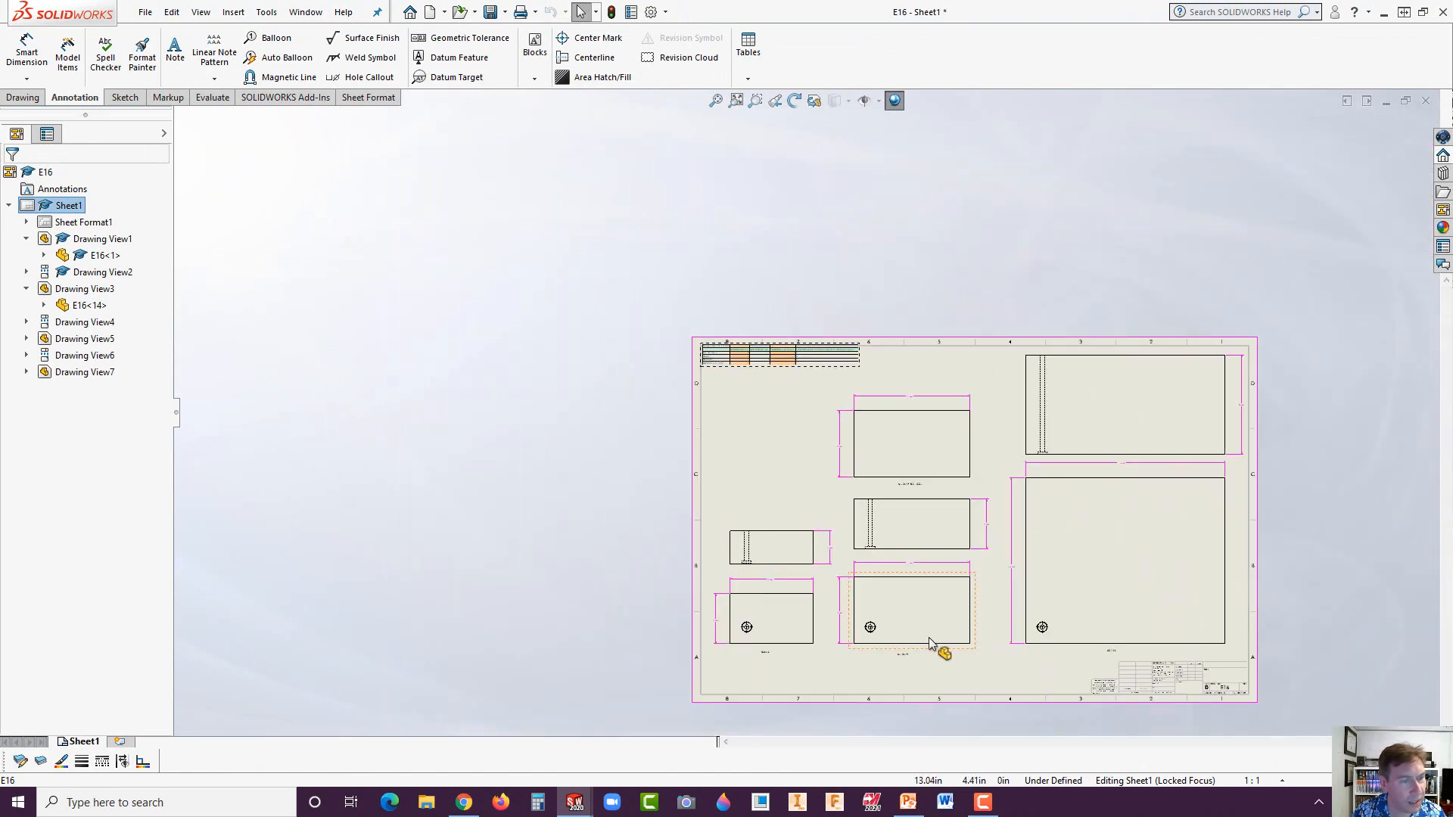
scroll(1002, 530, "down", 2)
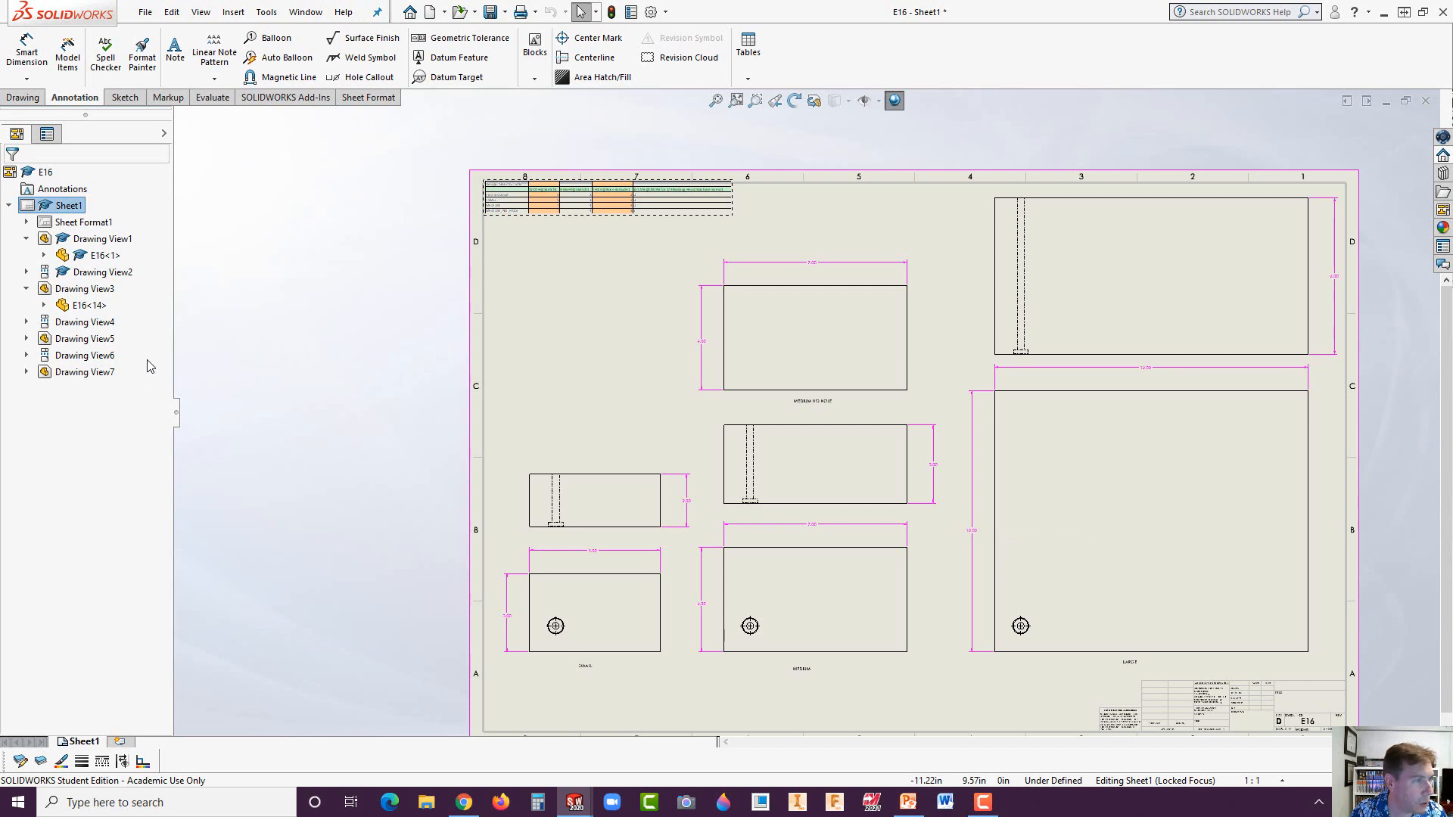
- Copy the SMALL front view with its dimensions and label, and paste it above the SMALL top view
left_click(667, 659)
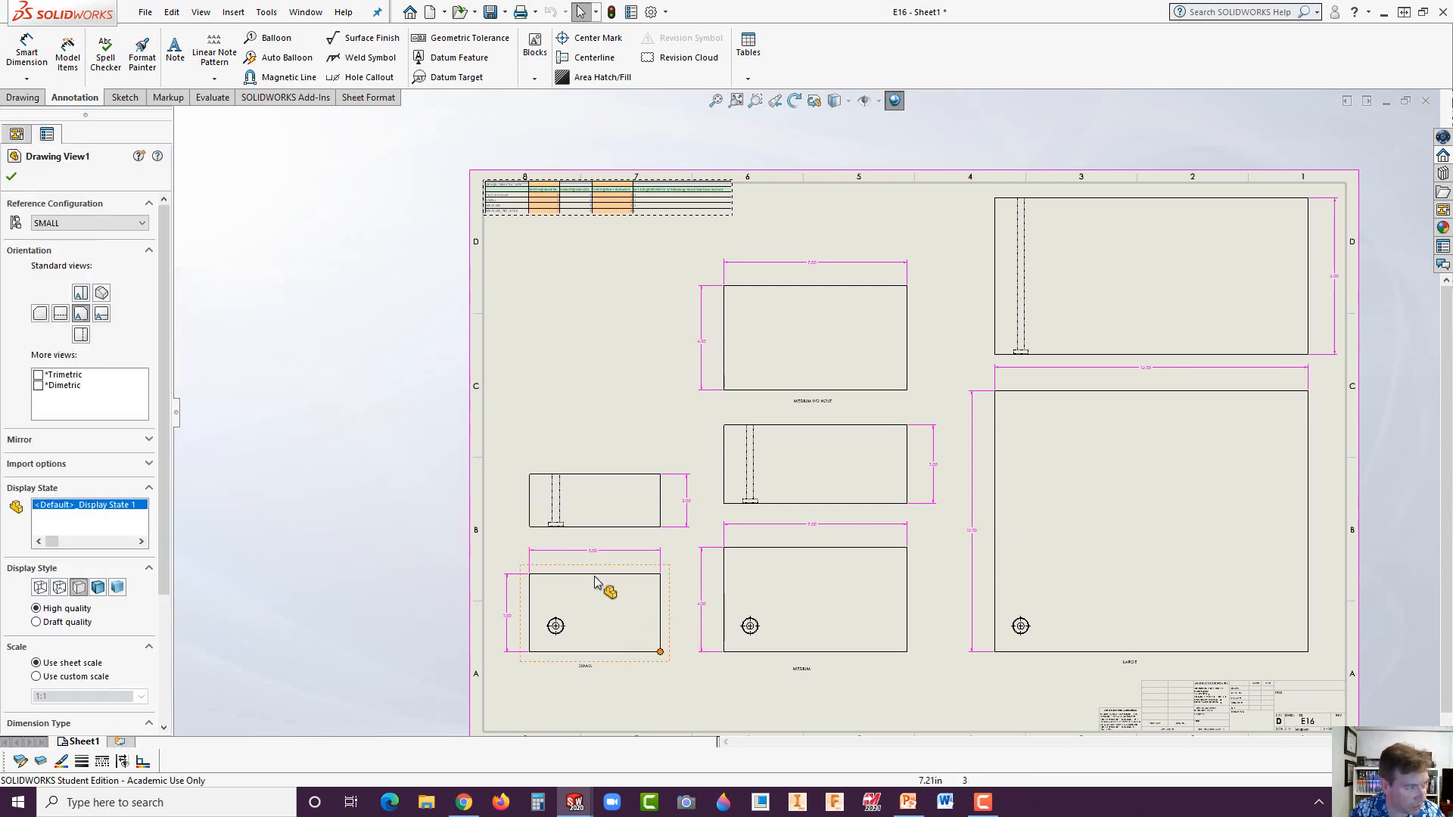
left_click(574, 331)
key("ctrl+v")
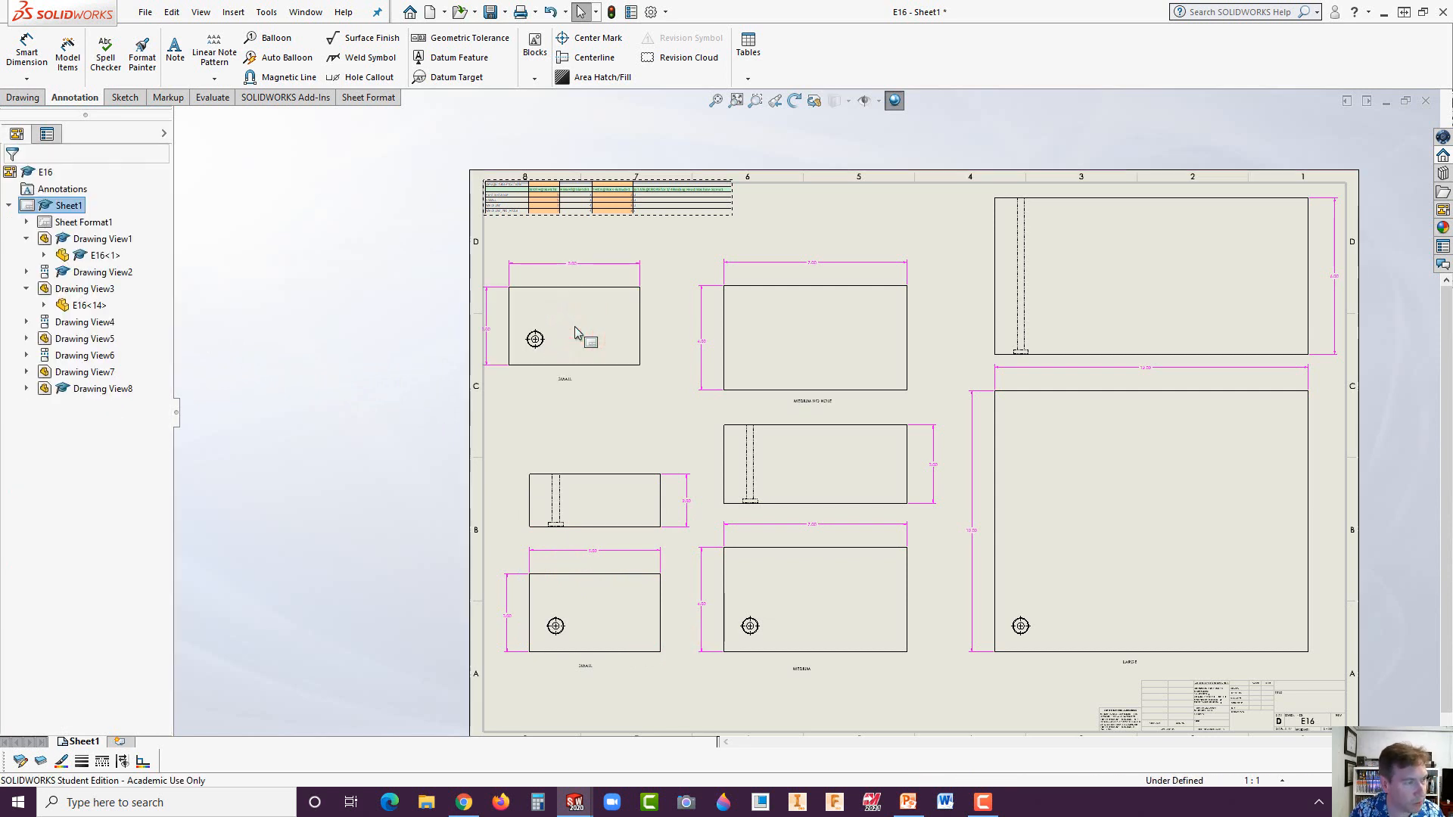
- Set the pasted view's reference configuration to SUPER_SMALL and move the view closer to the MEDIUM_NO_HOLE view
left_click(589, 376)
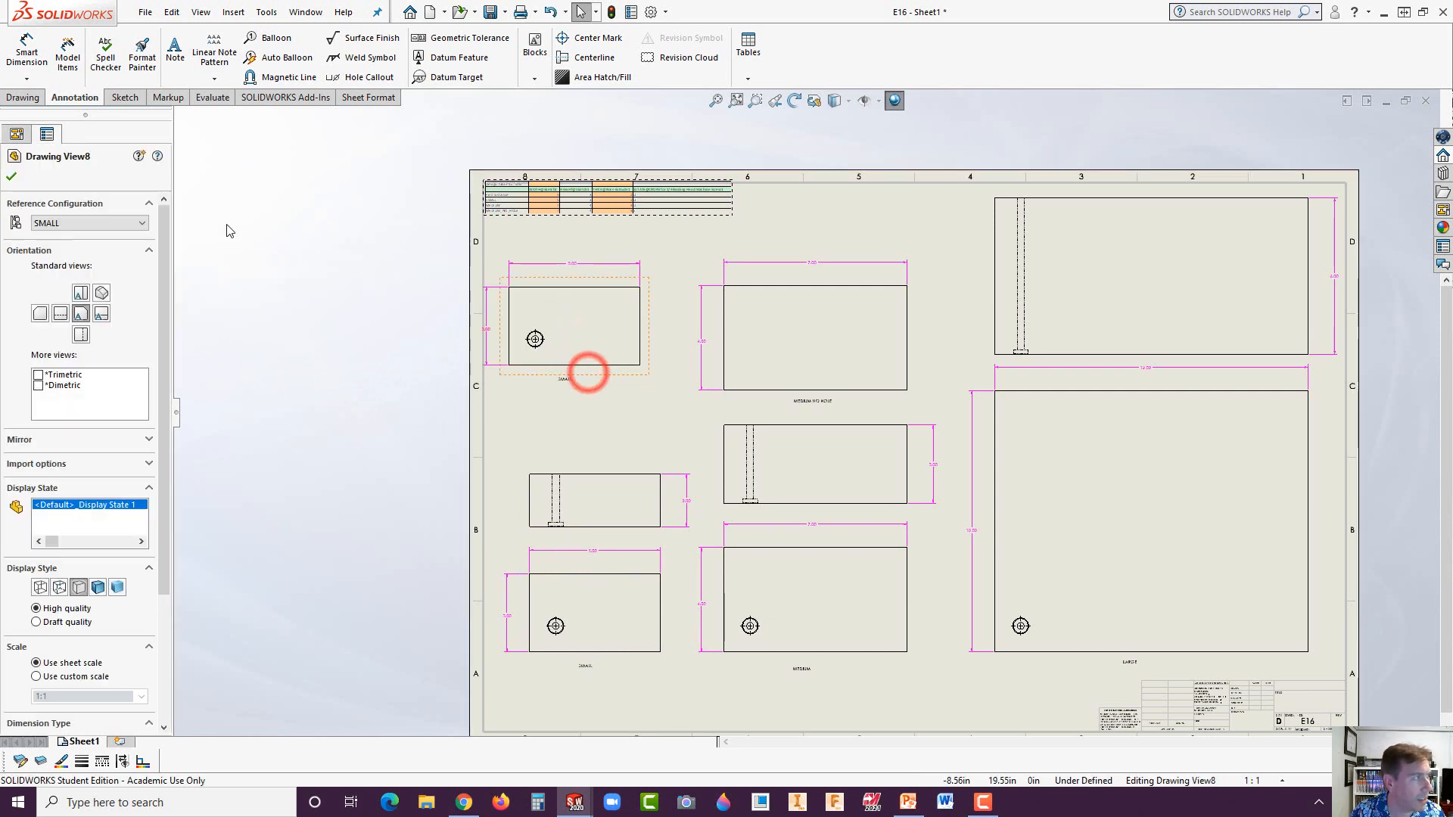
left_click(60, 222)
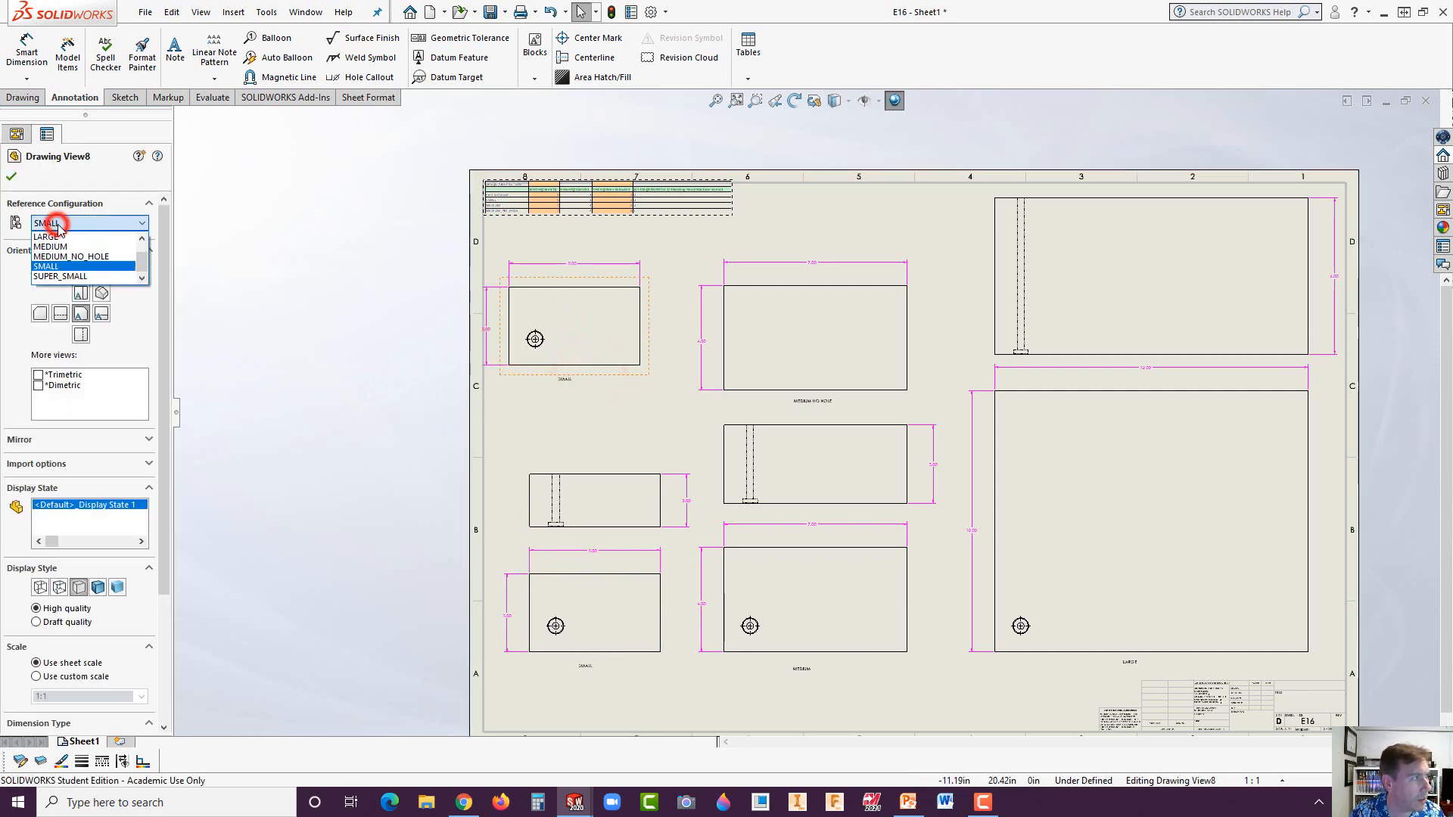
left_click(65, 275)
left_click(12, 175)
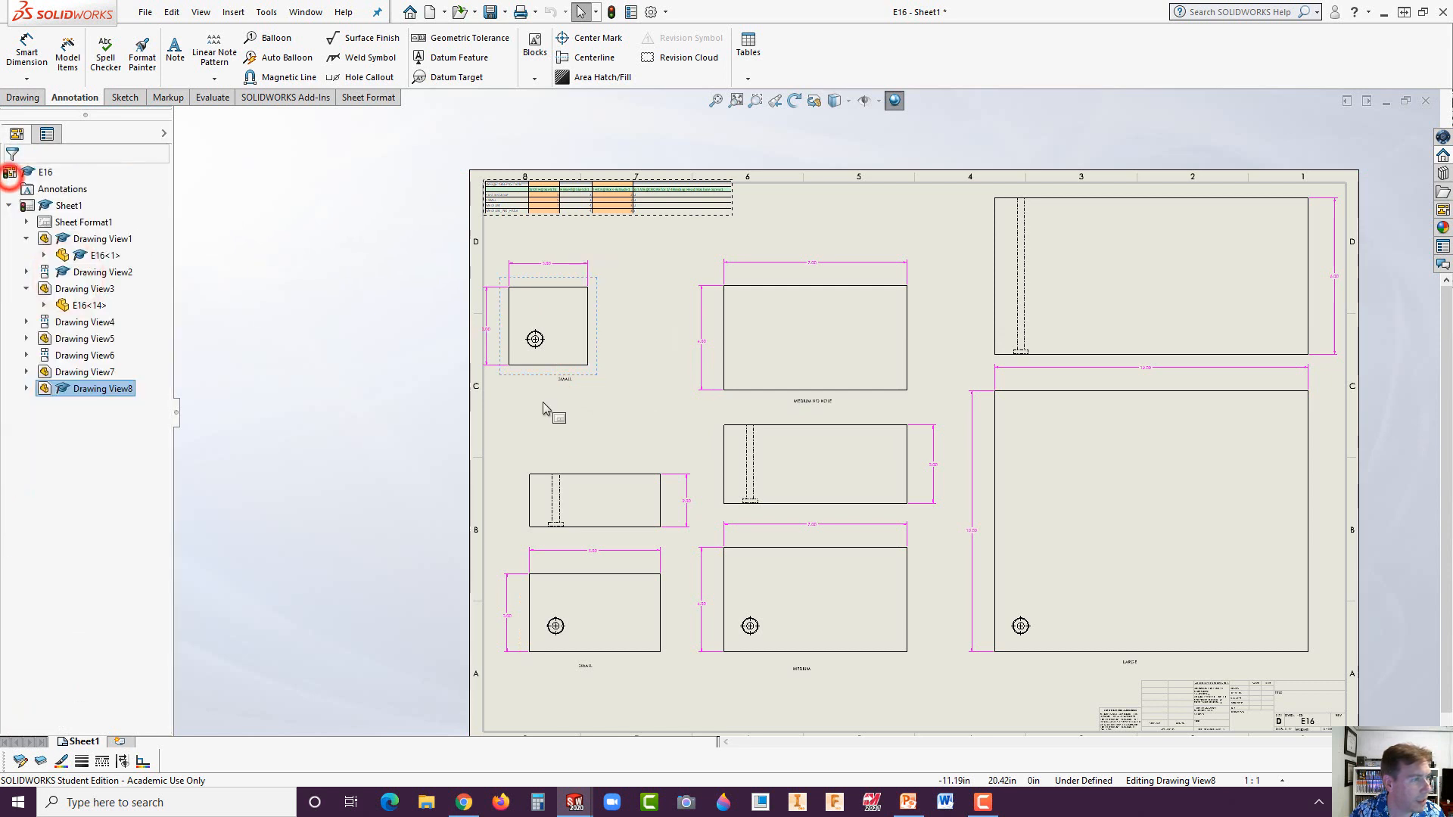
left_click_drag(584, 373, 639, 393)
left_click(587, 370)
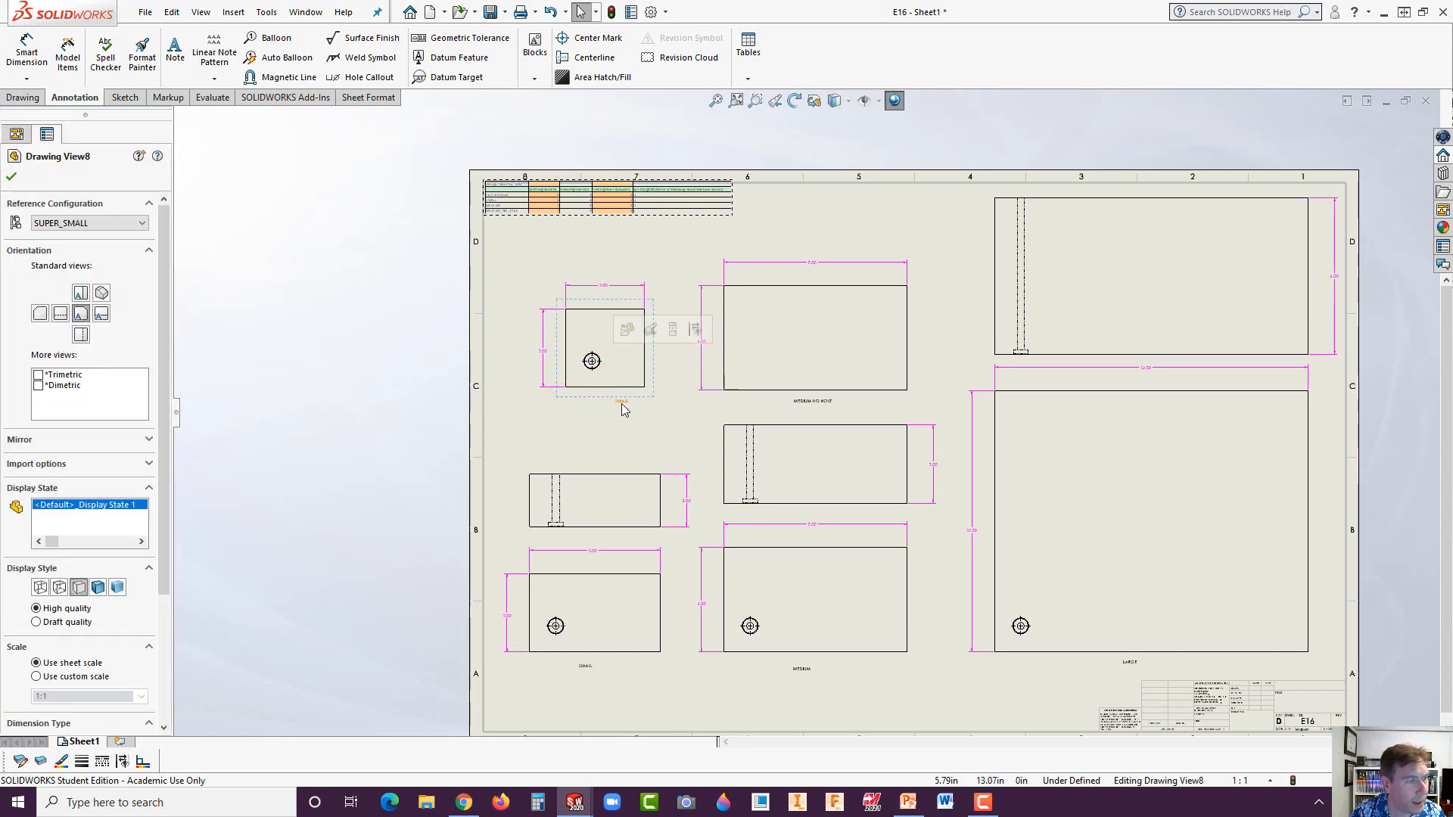
- Change the label under the SUPER_SMALL view to SUPER SMALL, widening its text box to one line, and center it below the view
left_click(620, 401)
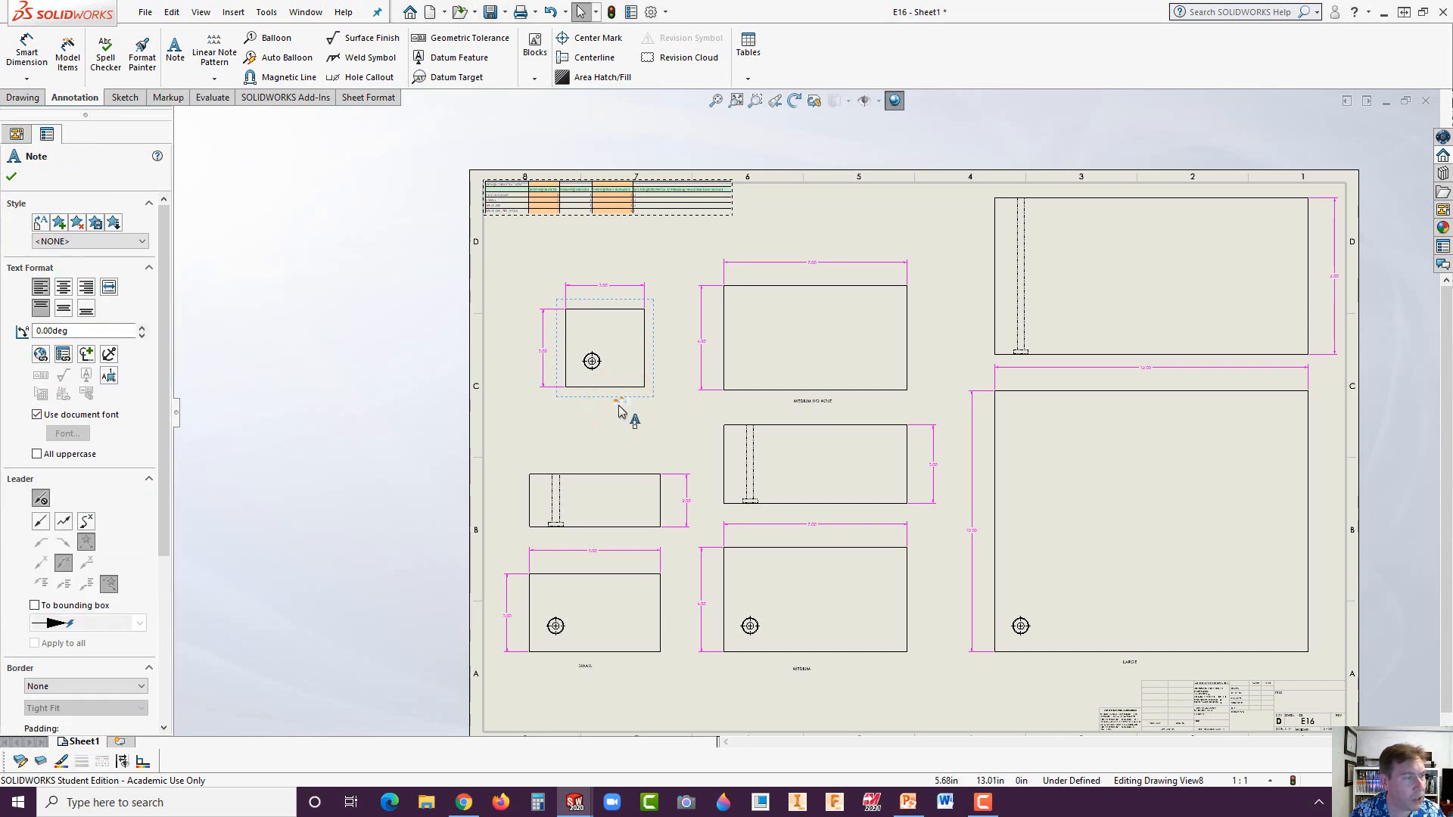
left_click(624, 409)
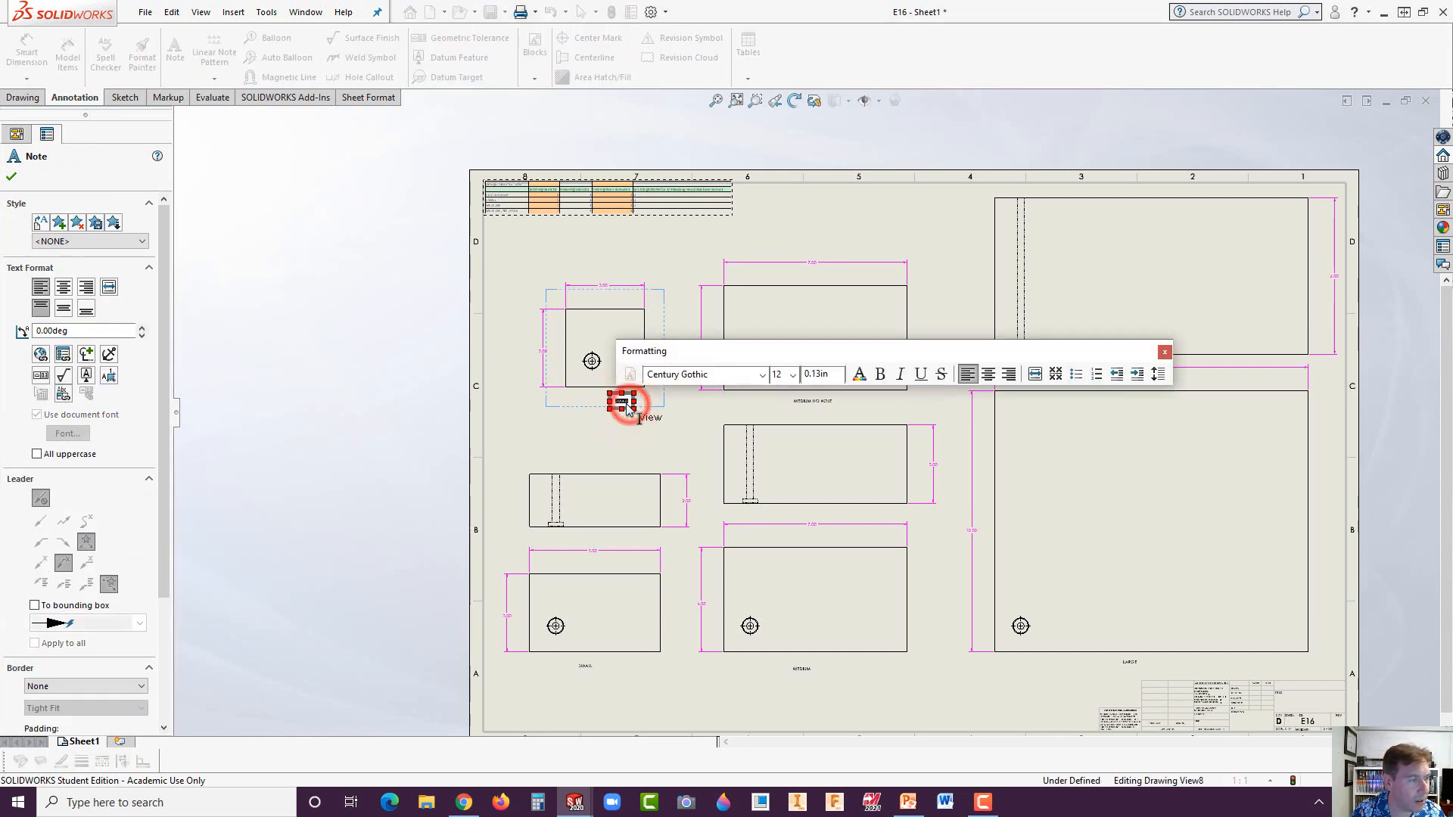
left_click_drag(634, 402, 645, 402)
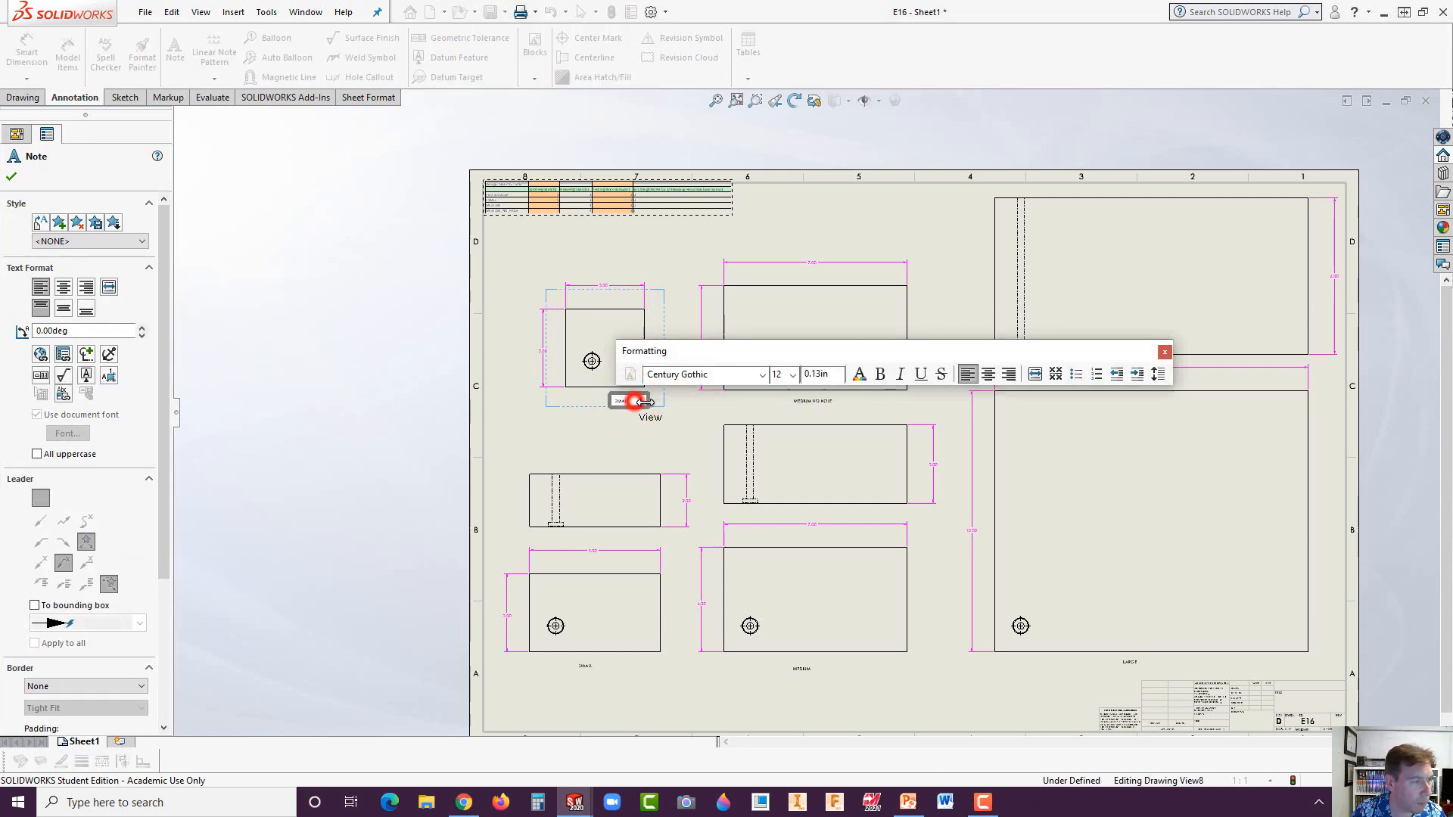
left_click(634, 403)
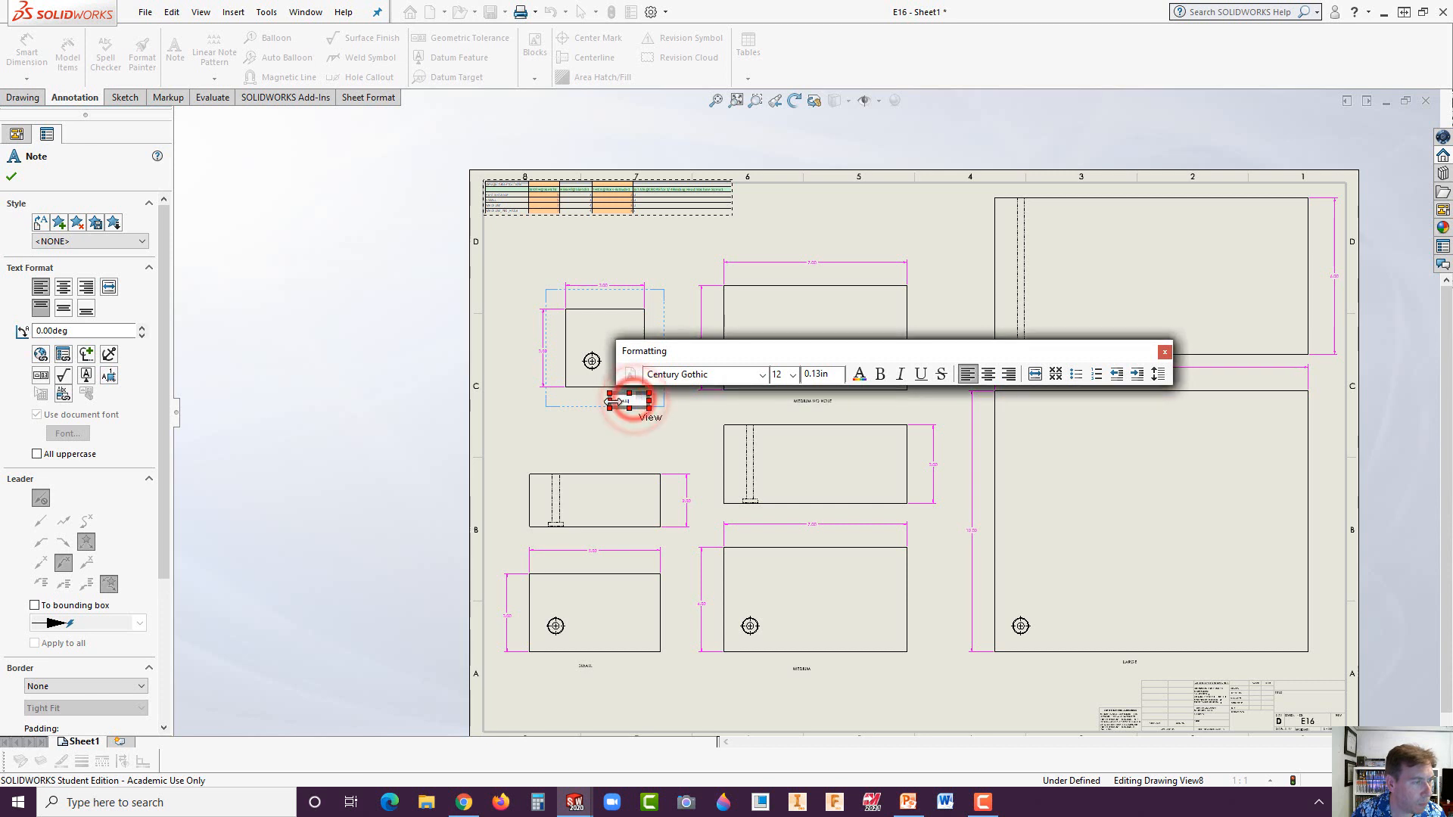
left_click(617, 402)
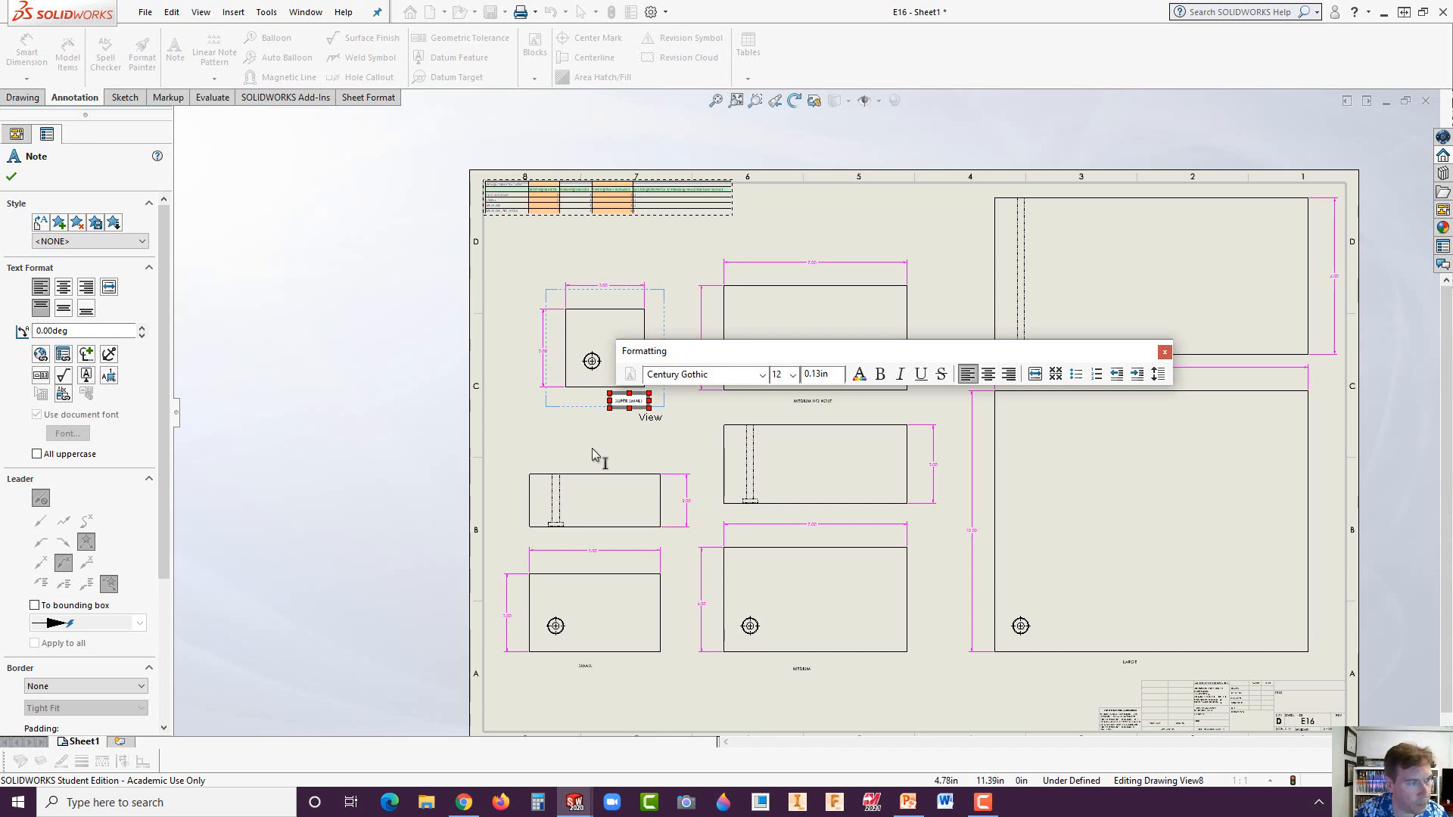
left_click(588, 433)
left_click(610, 407)
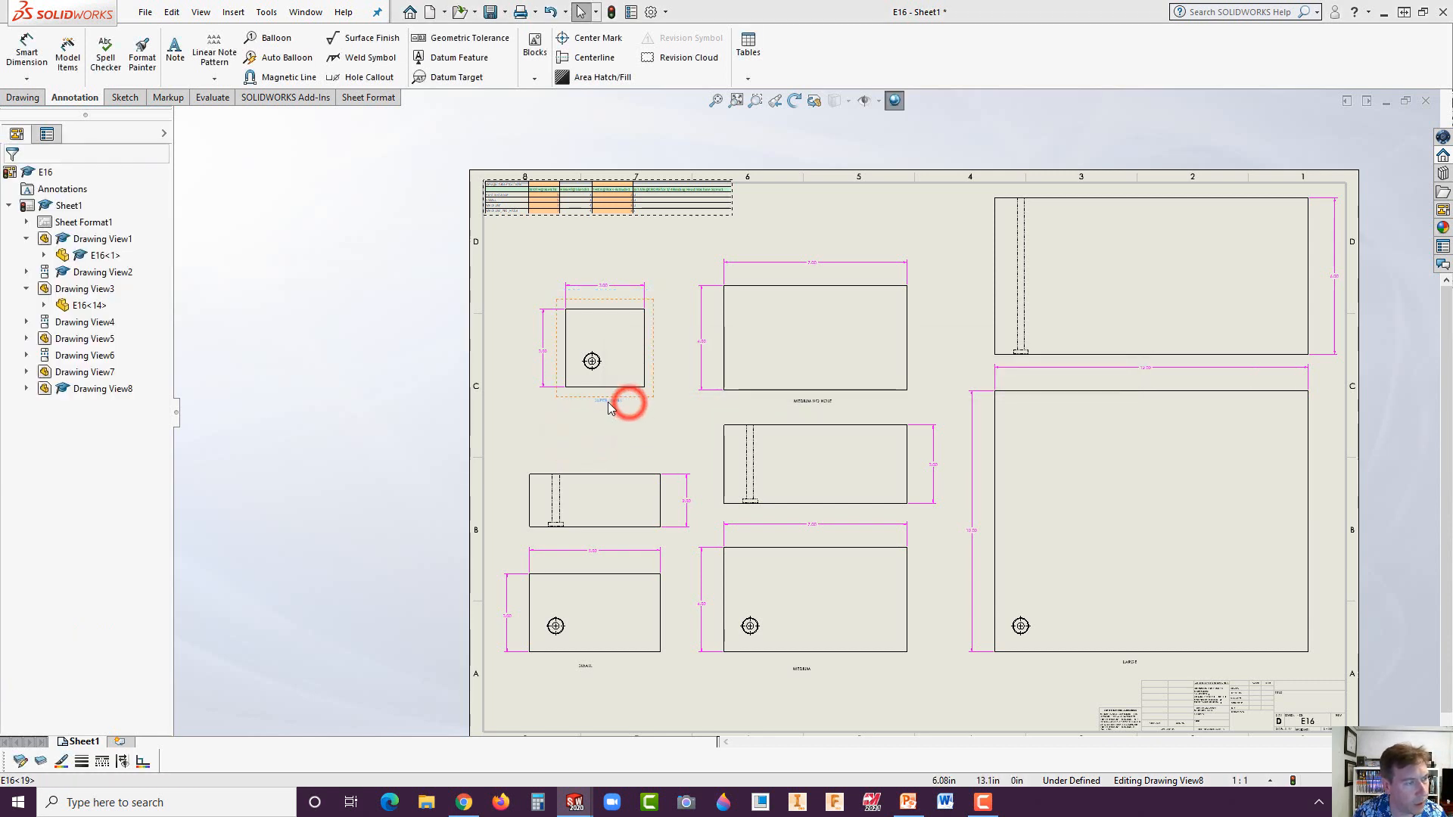
left_click(615, 441)
scroll(531, 536, "up", 1)
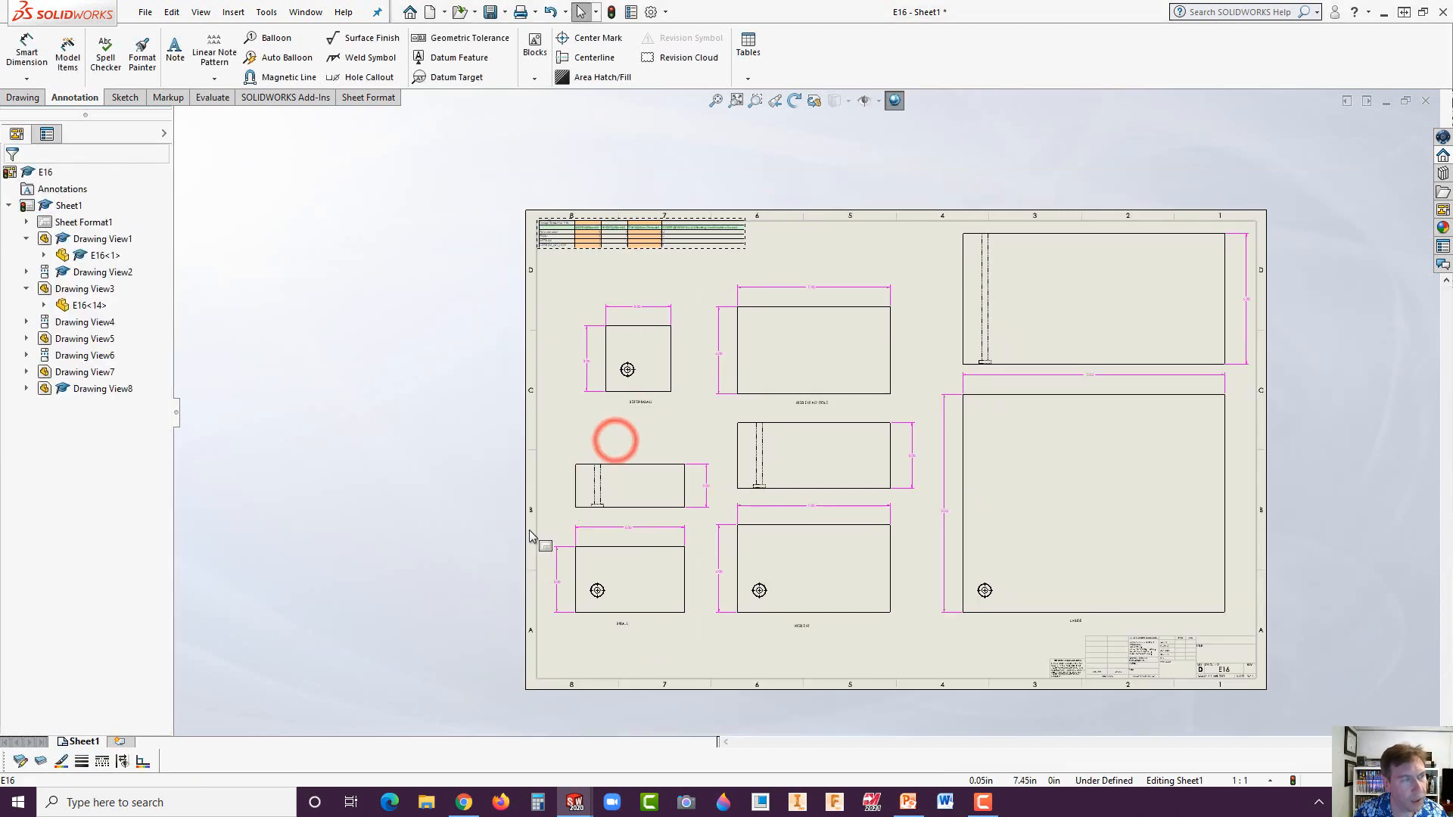
scroll(1193, 545, "down", 1)
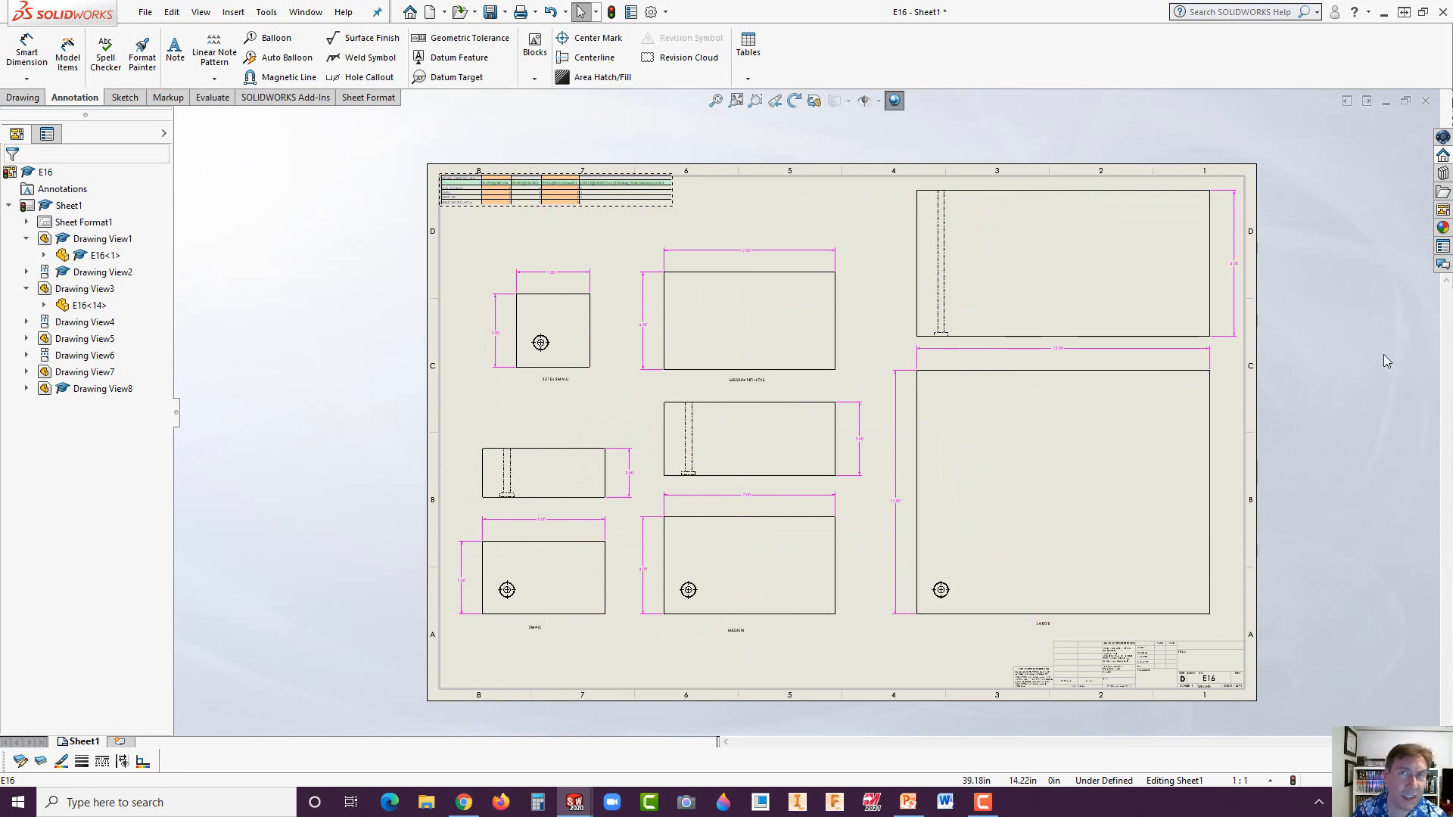
- Open Save As for the E16 drawing and review the available file types
left_click(145, 12)
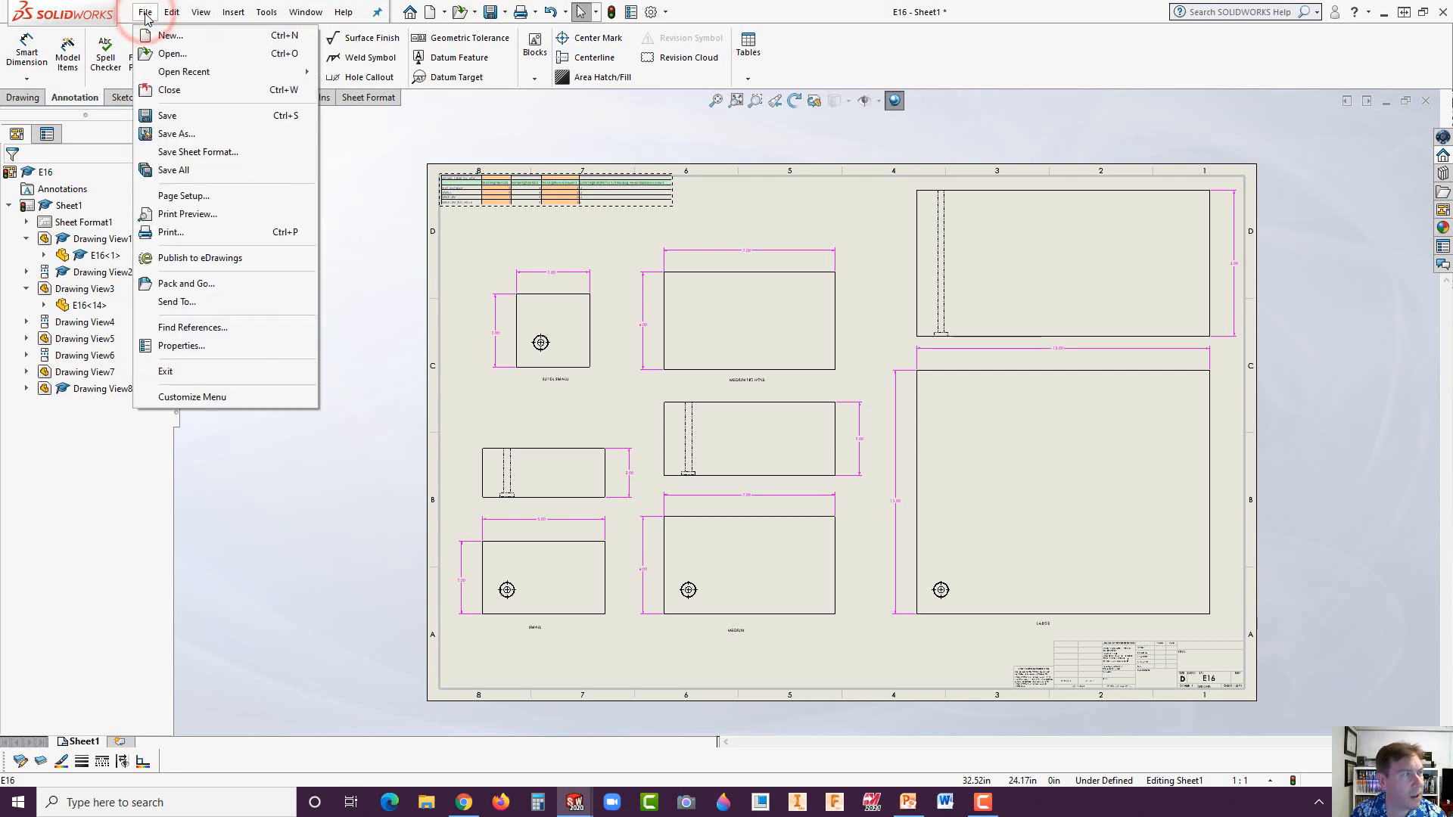
left_click(192, 135)
left_click(635, 364)
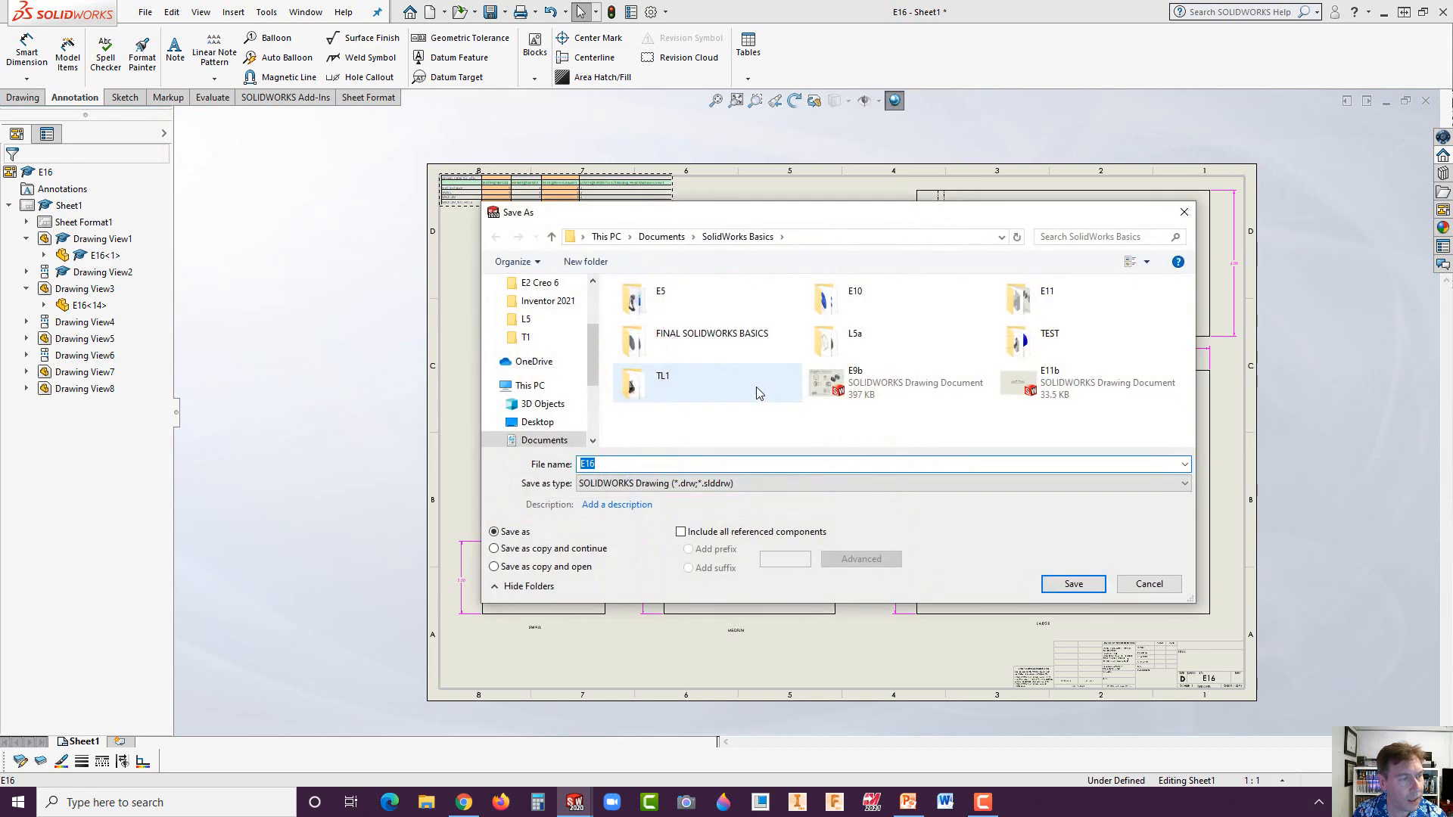
left_click(663, 482)
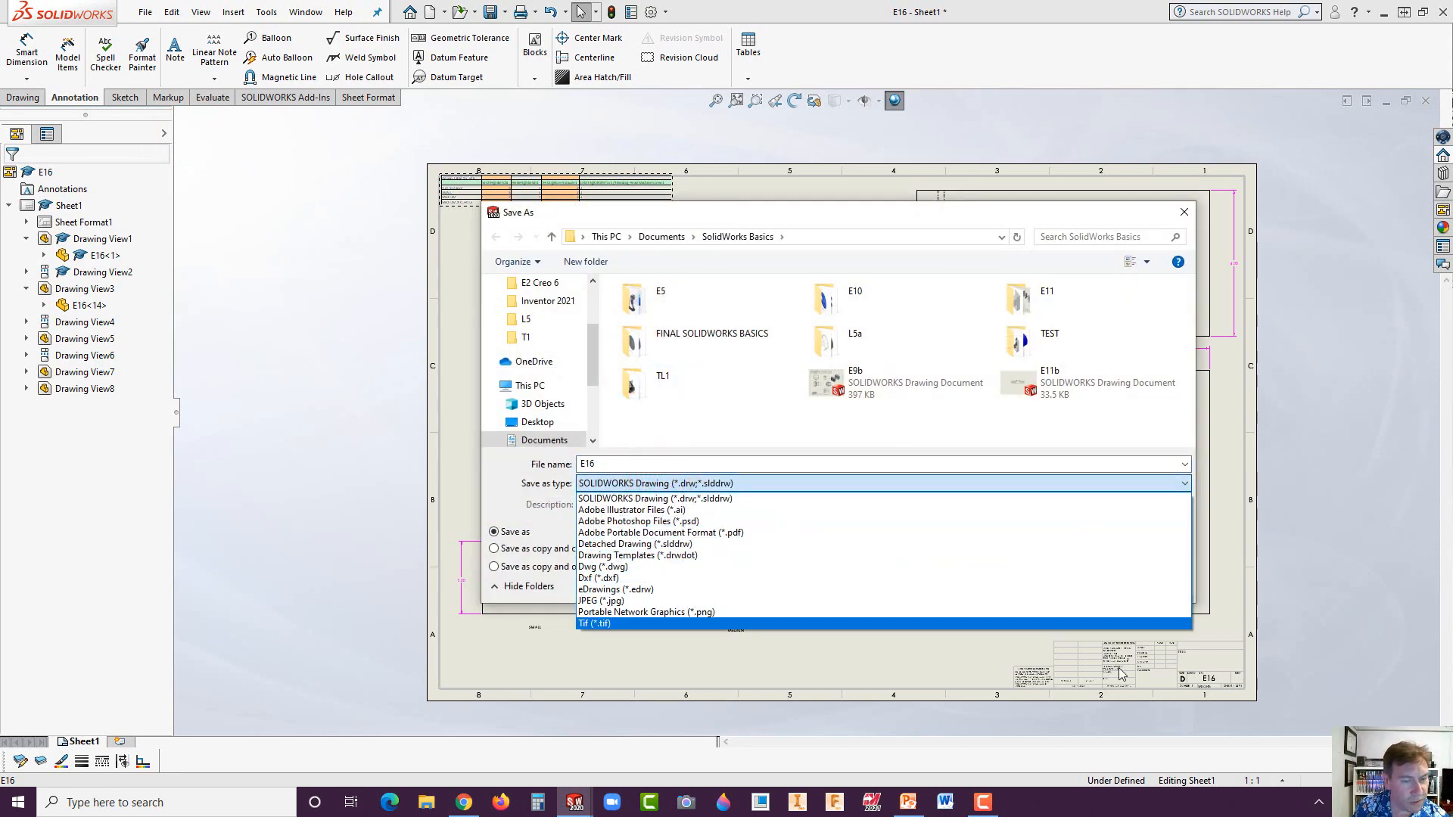
left_click(566, 653)
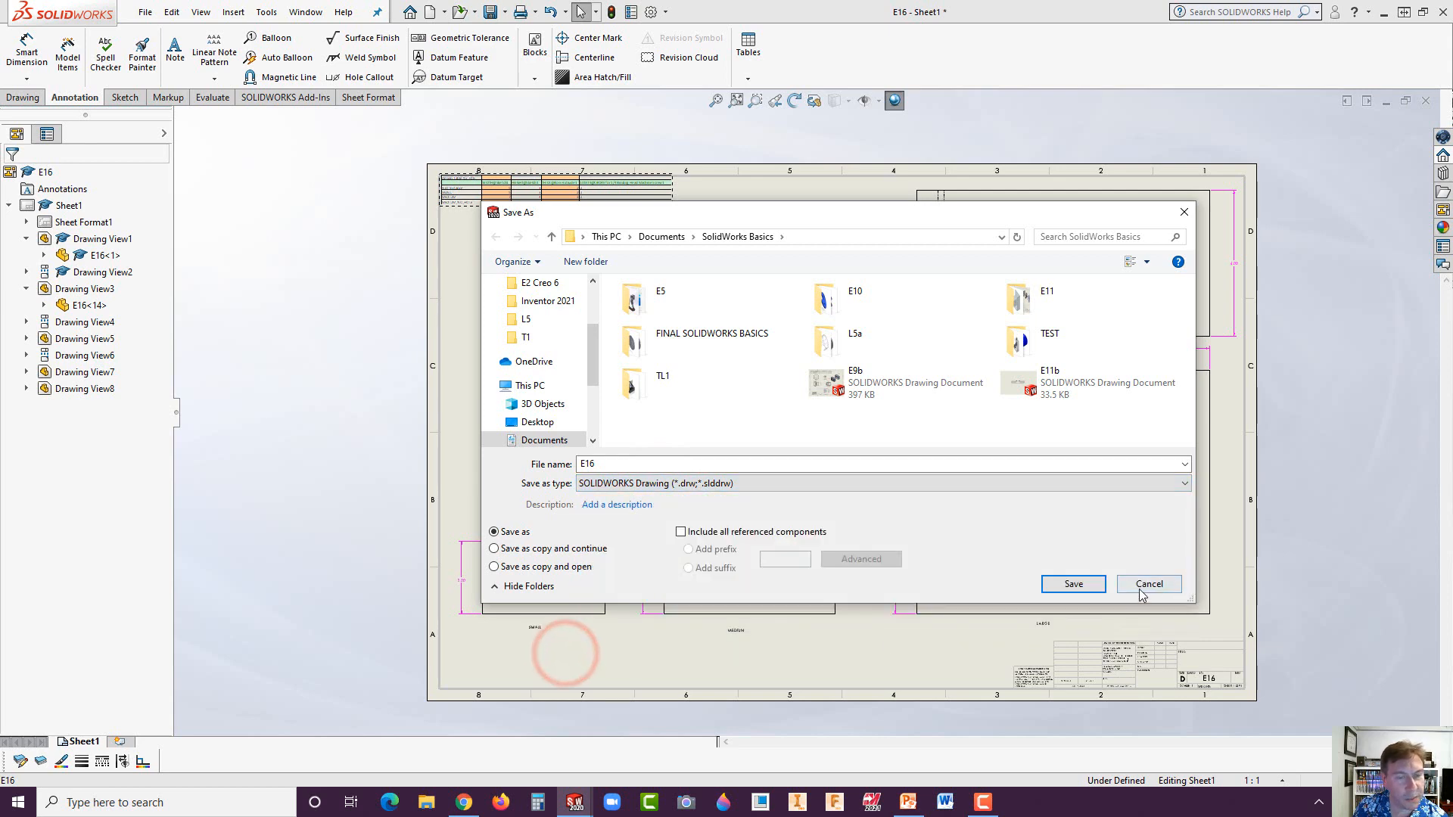